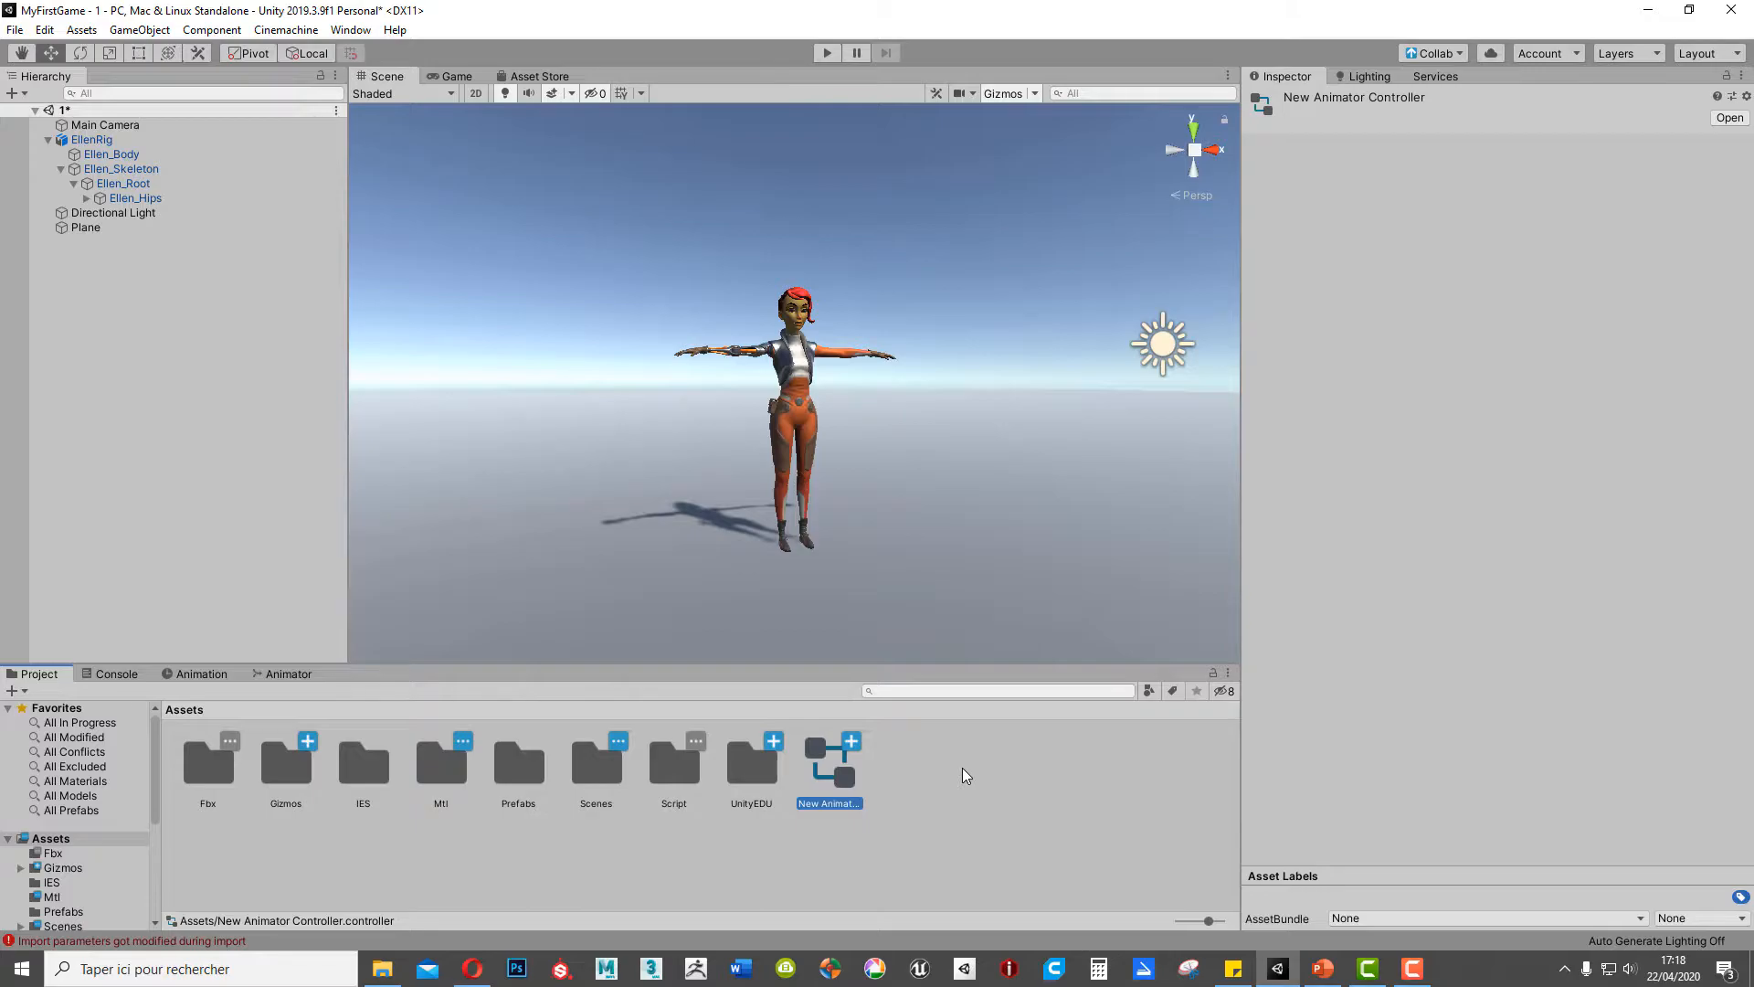
Step: Open the New Animator Controller asset for editing in the Animator graph
{"action": "double_click", "coordinate": [831, 778]}
{"action": "right_click", "coordinate": [909, 788]}
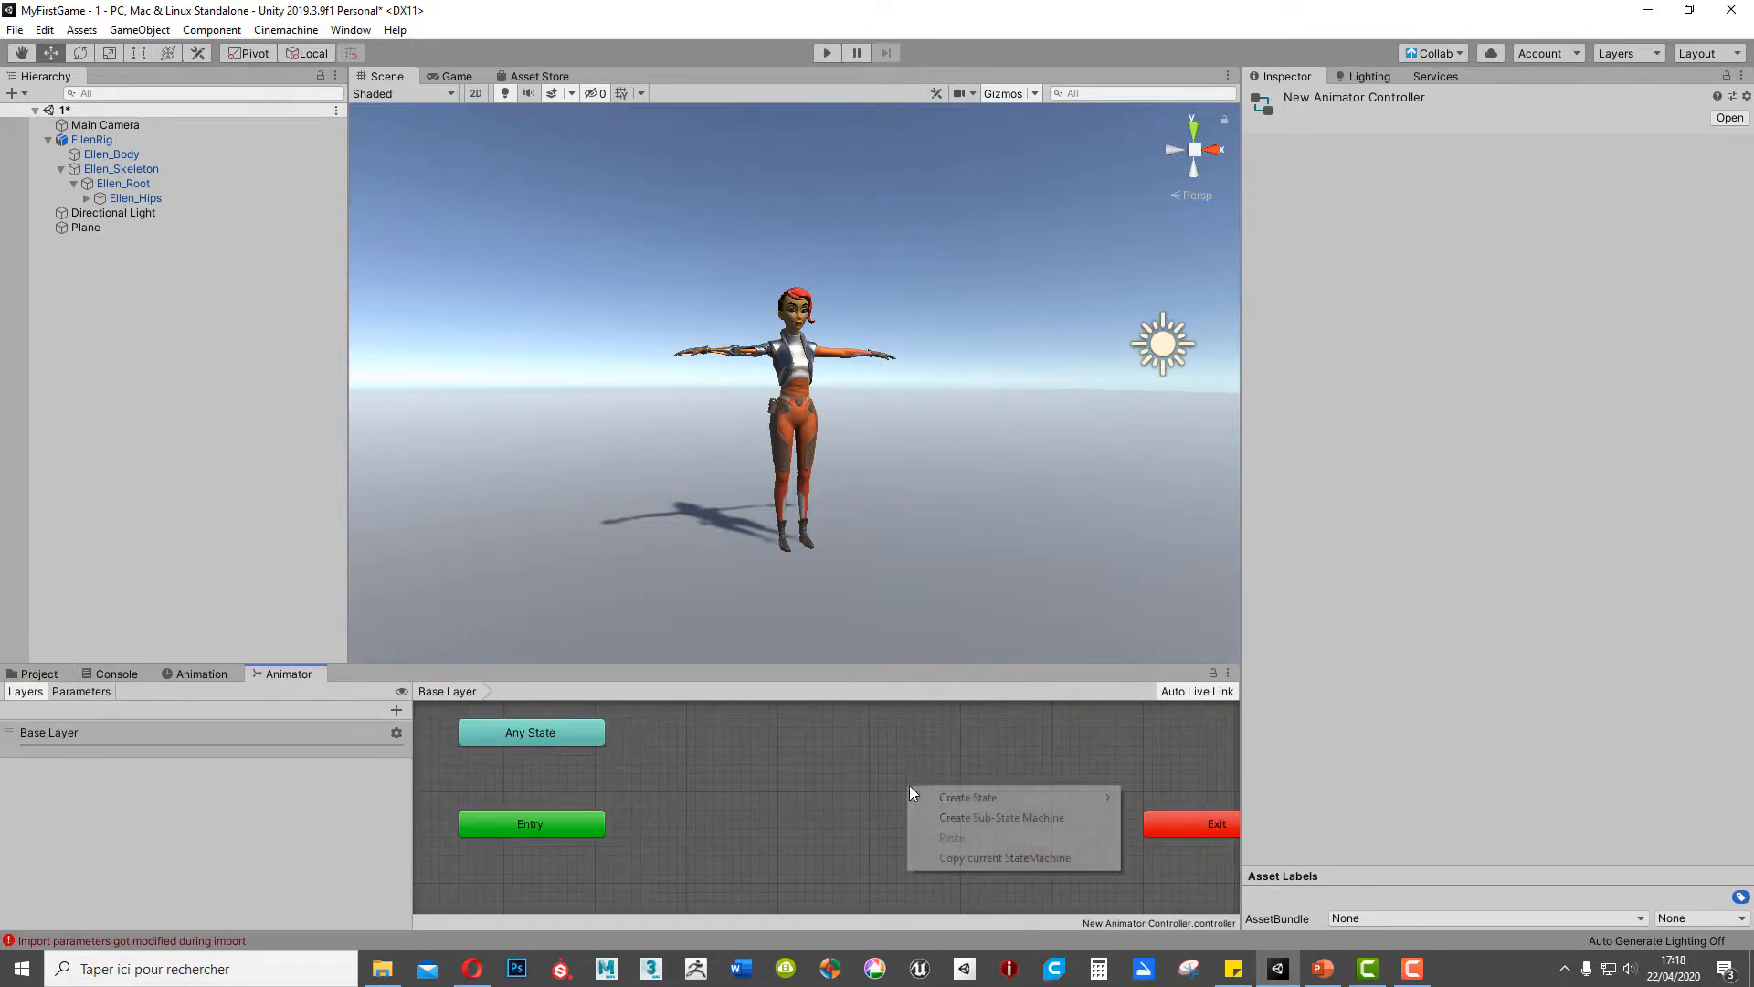
{"action": "left_click", "coordinate": [846, 771]}
{"action": "scroll", "coordinate": [846, 771], "scroll_direction": "down", "scroll_amount": 2}
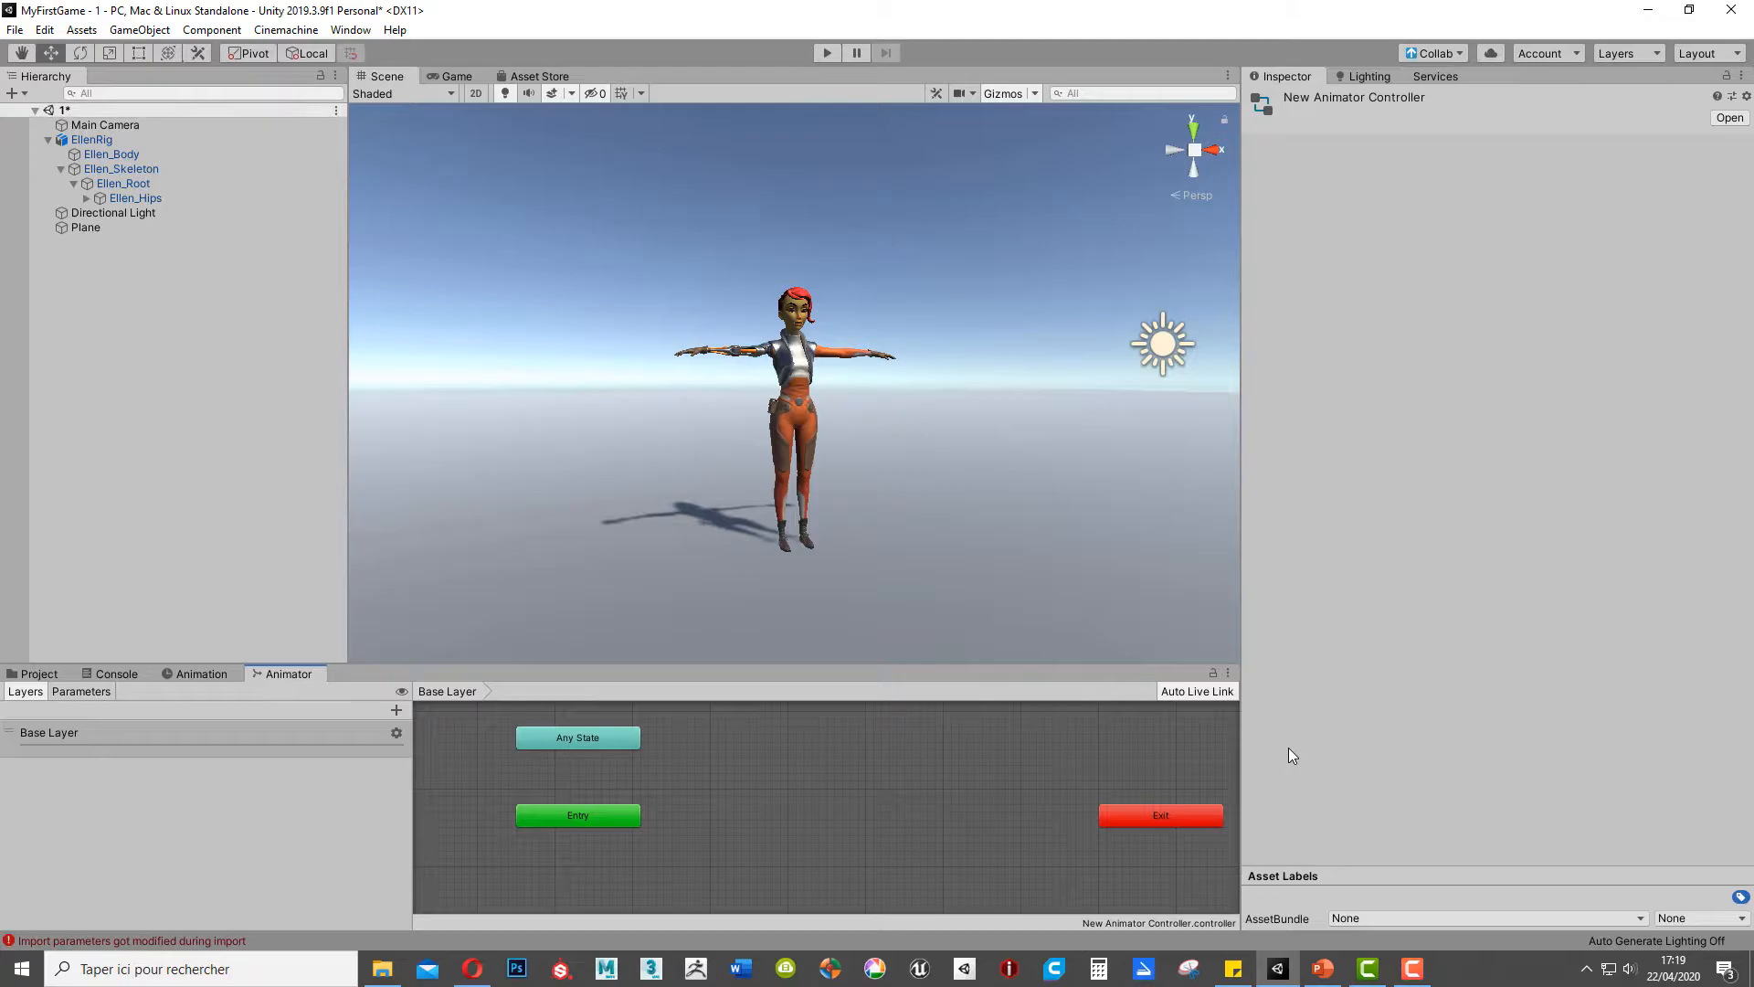
Step: Enable IK Pass in the settings of the Base Layer
{"action": "left_click", "coordinate": [396, 711]}
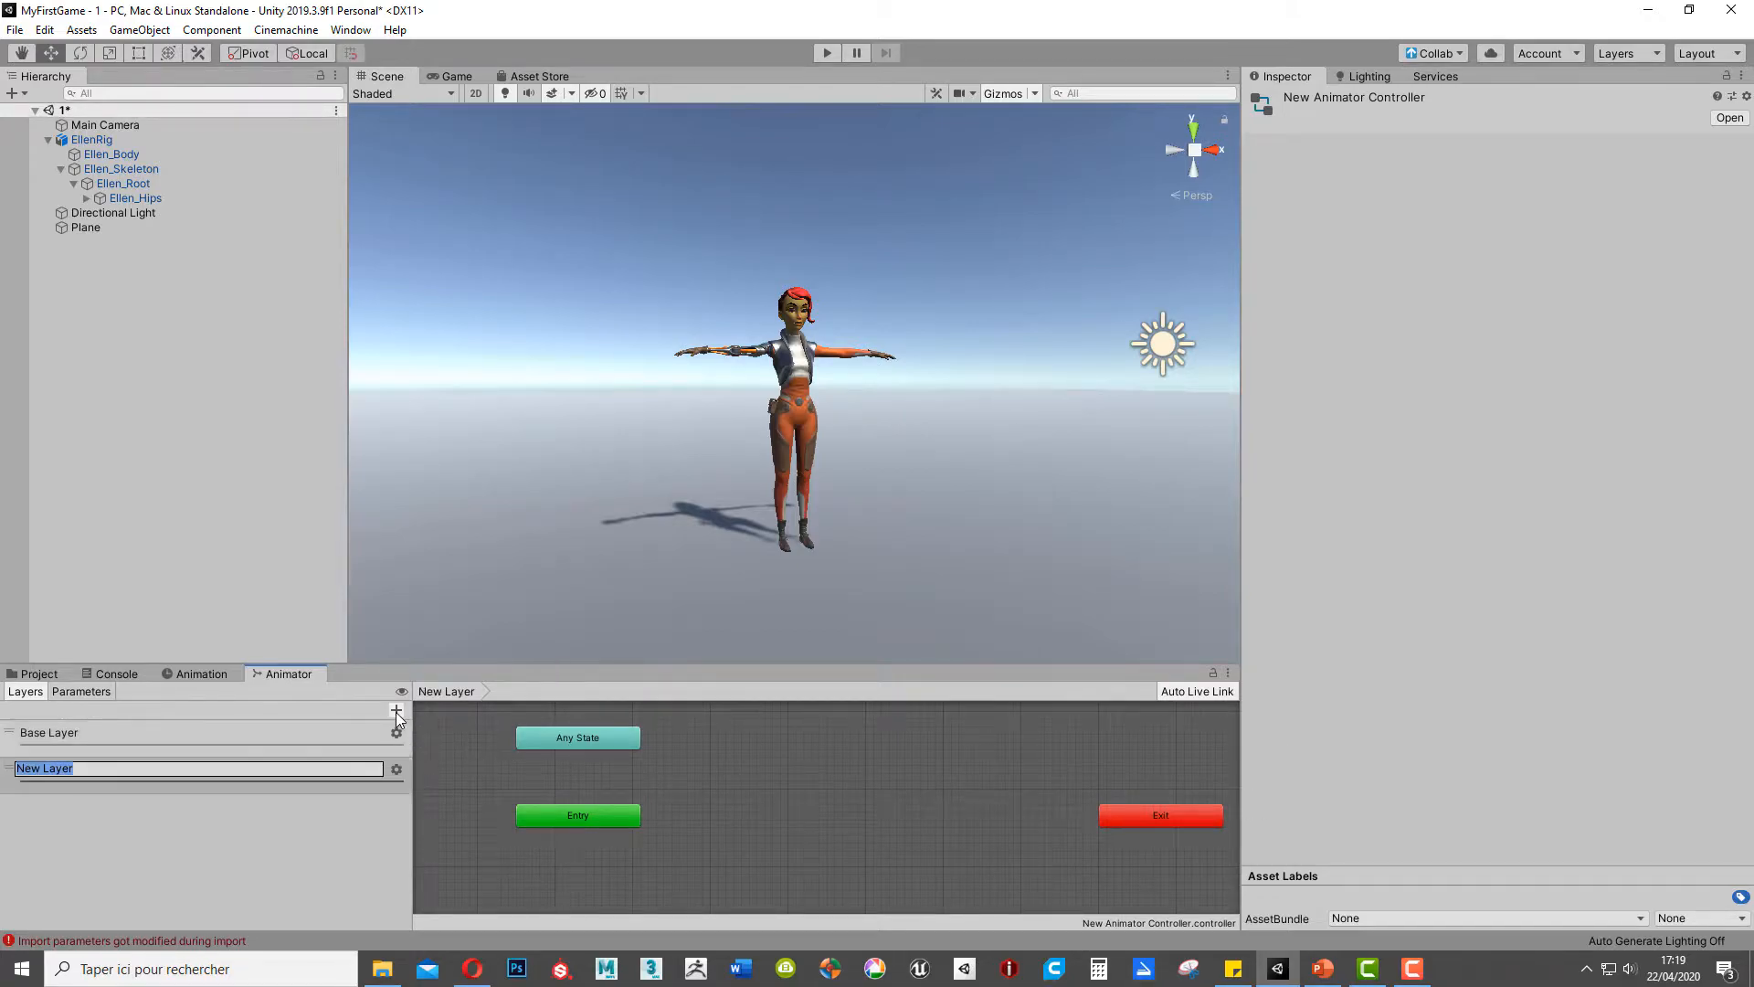
{"action": "key", "text": "ctrl+z"}
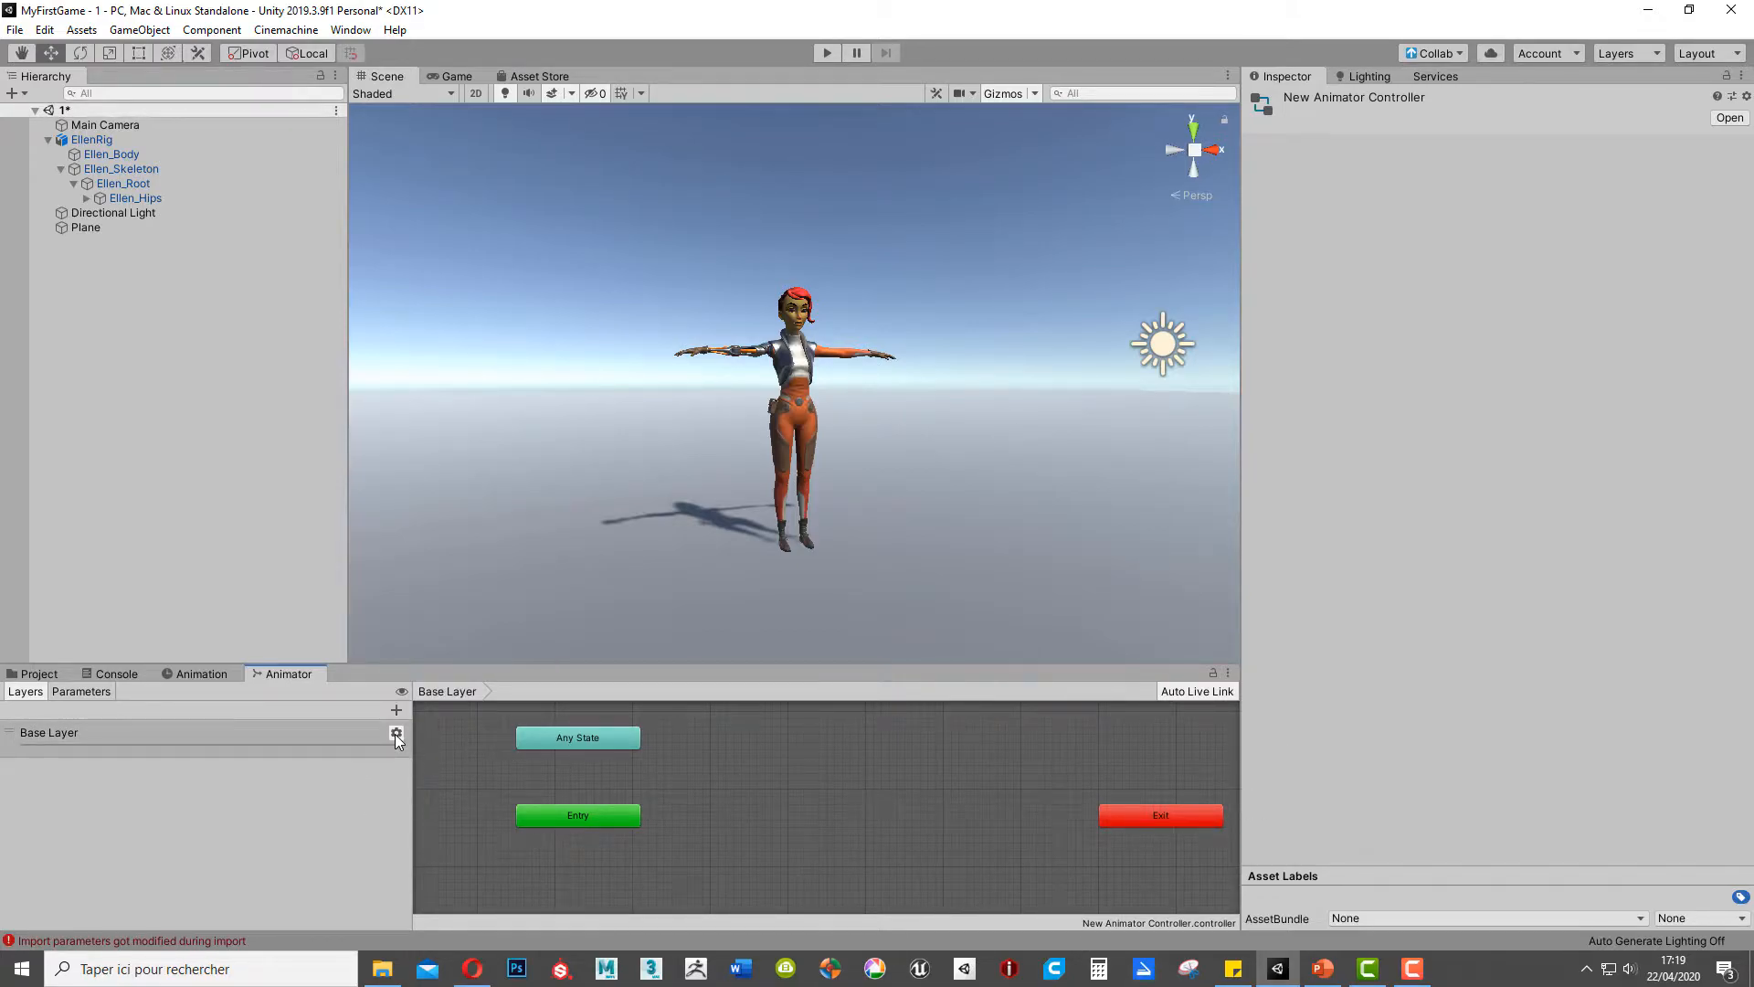
{"action": "left_click", "coordinate": [406, 737]}
{"action": "left_click", "coordinate": [396, 734]}
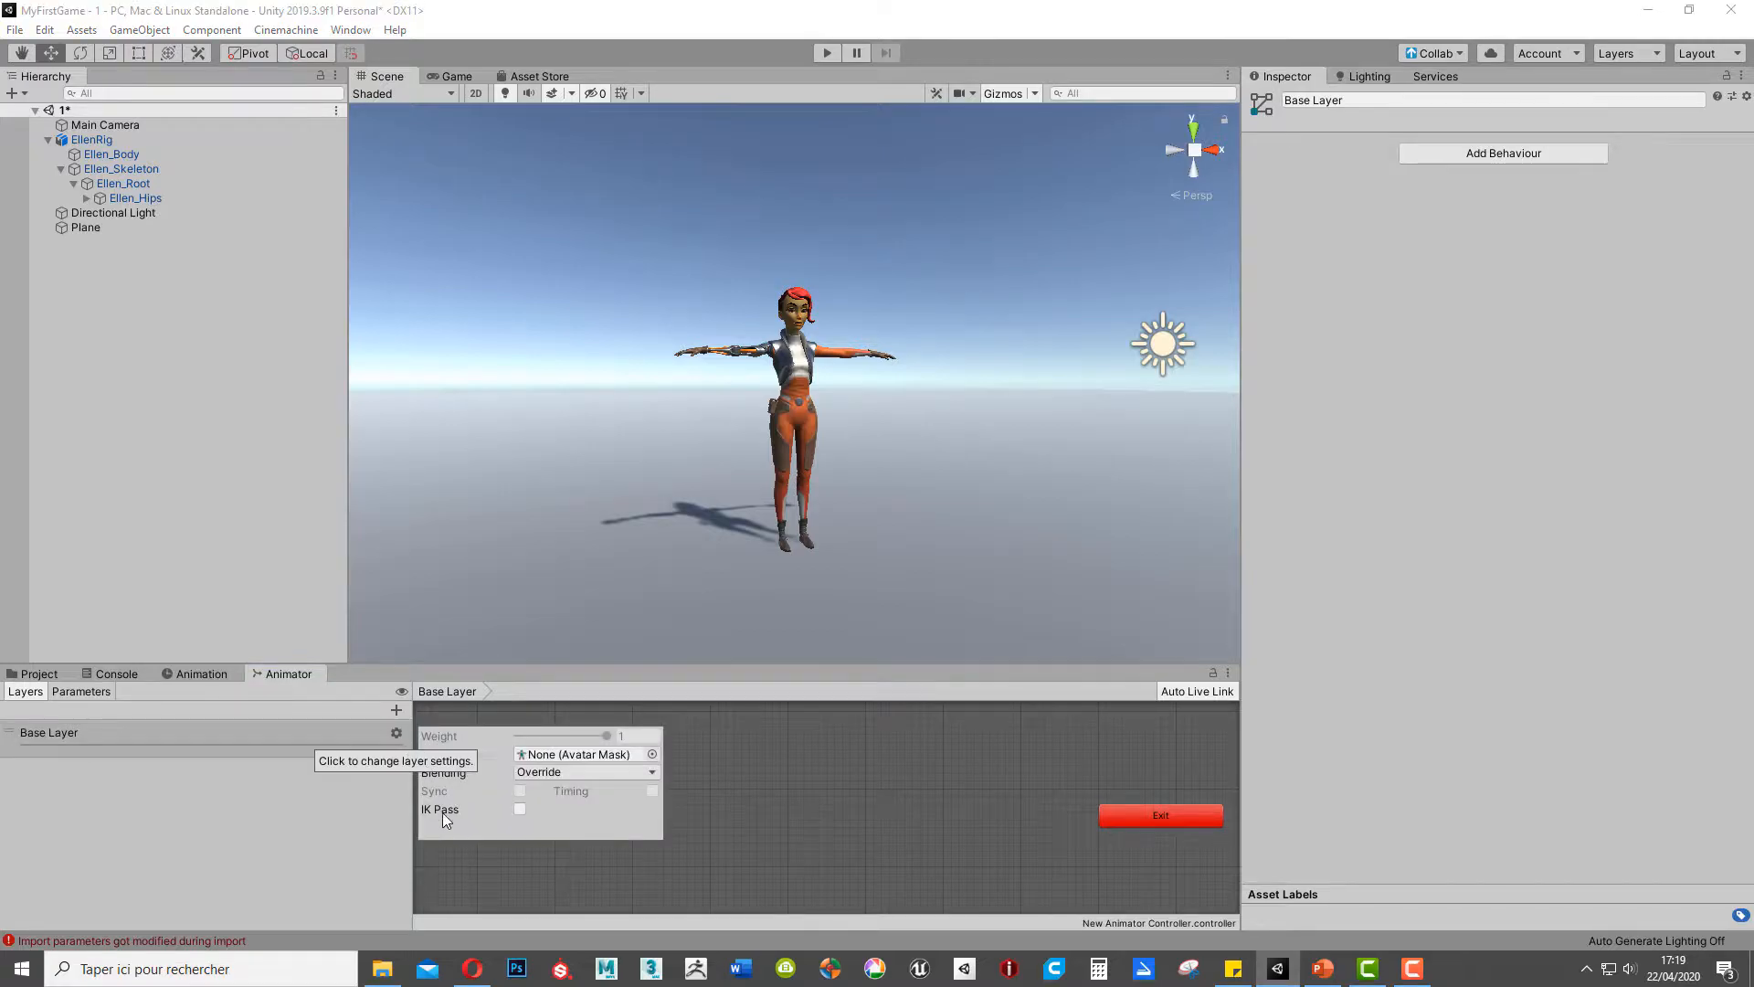
{"action": "left_click", "coordinate": [519, 810]}
{"action": "left_click", "coordinate": [745, 719]}
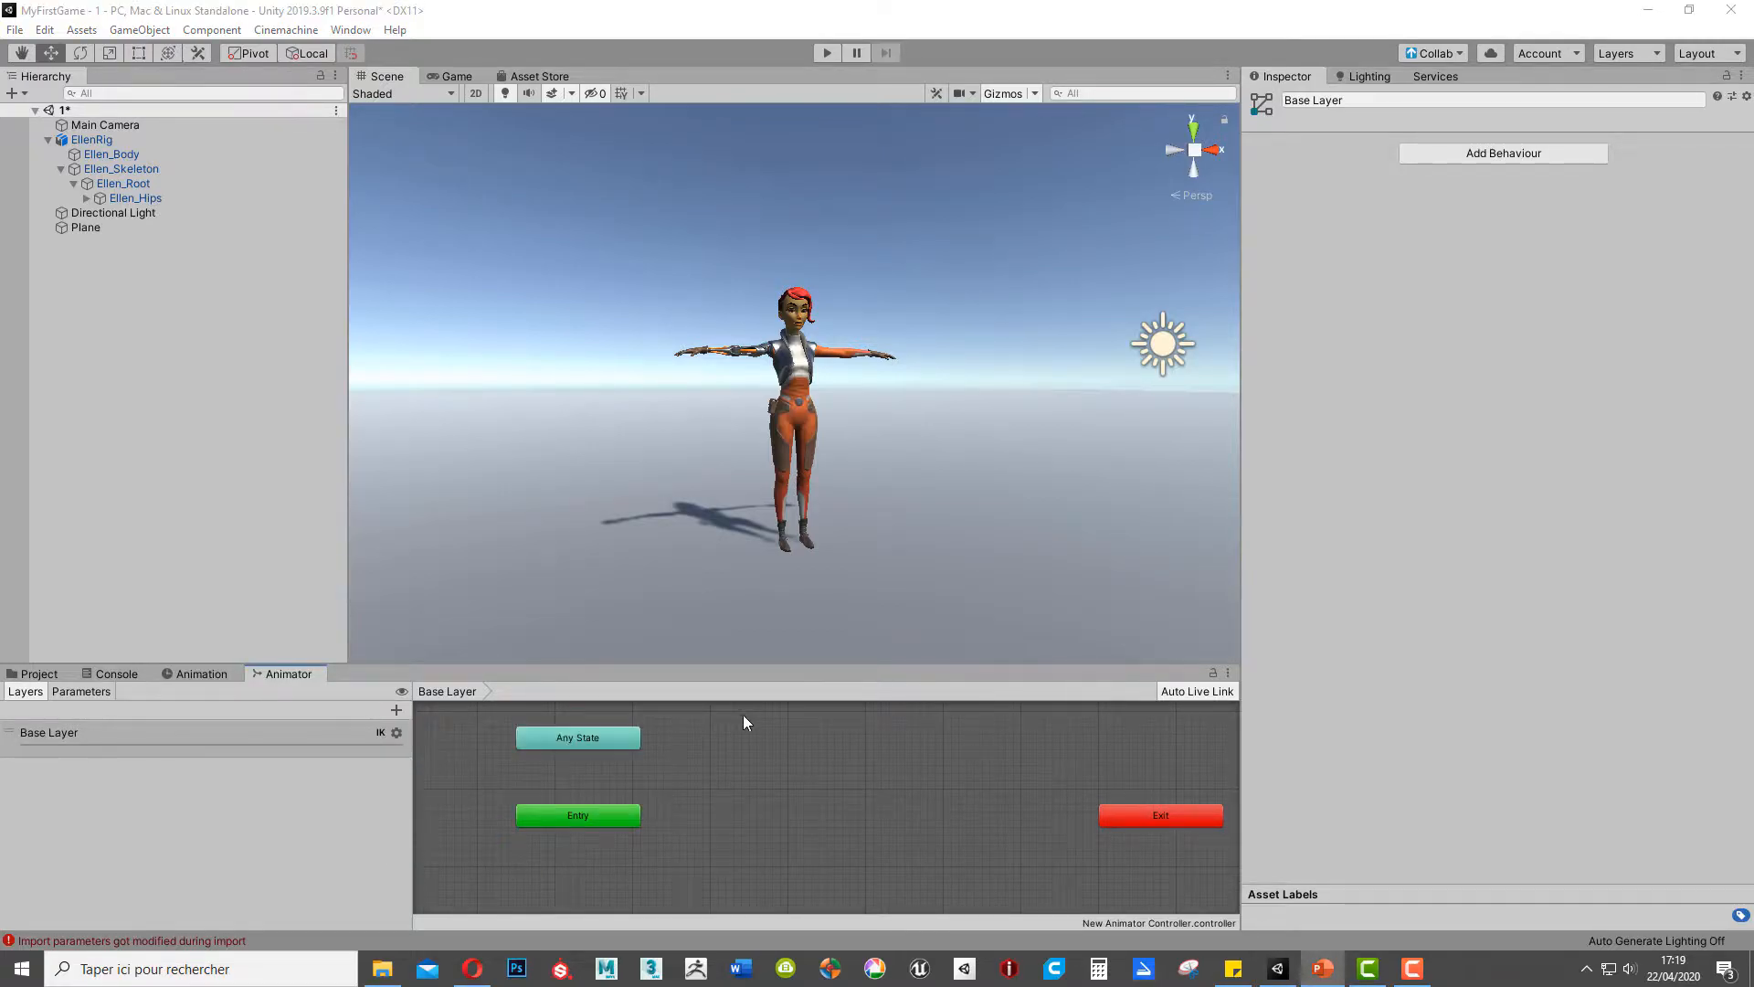
Step: Create a state from a new blend tree and place it level with the Entry node
{"action": "right_click", "coordinate": [797, 731]}
{"action": "mouse_move", "coordinate": [922, 742]}
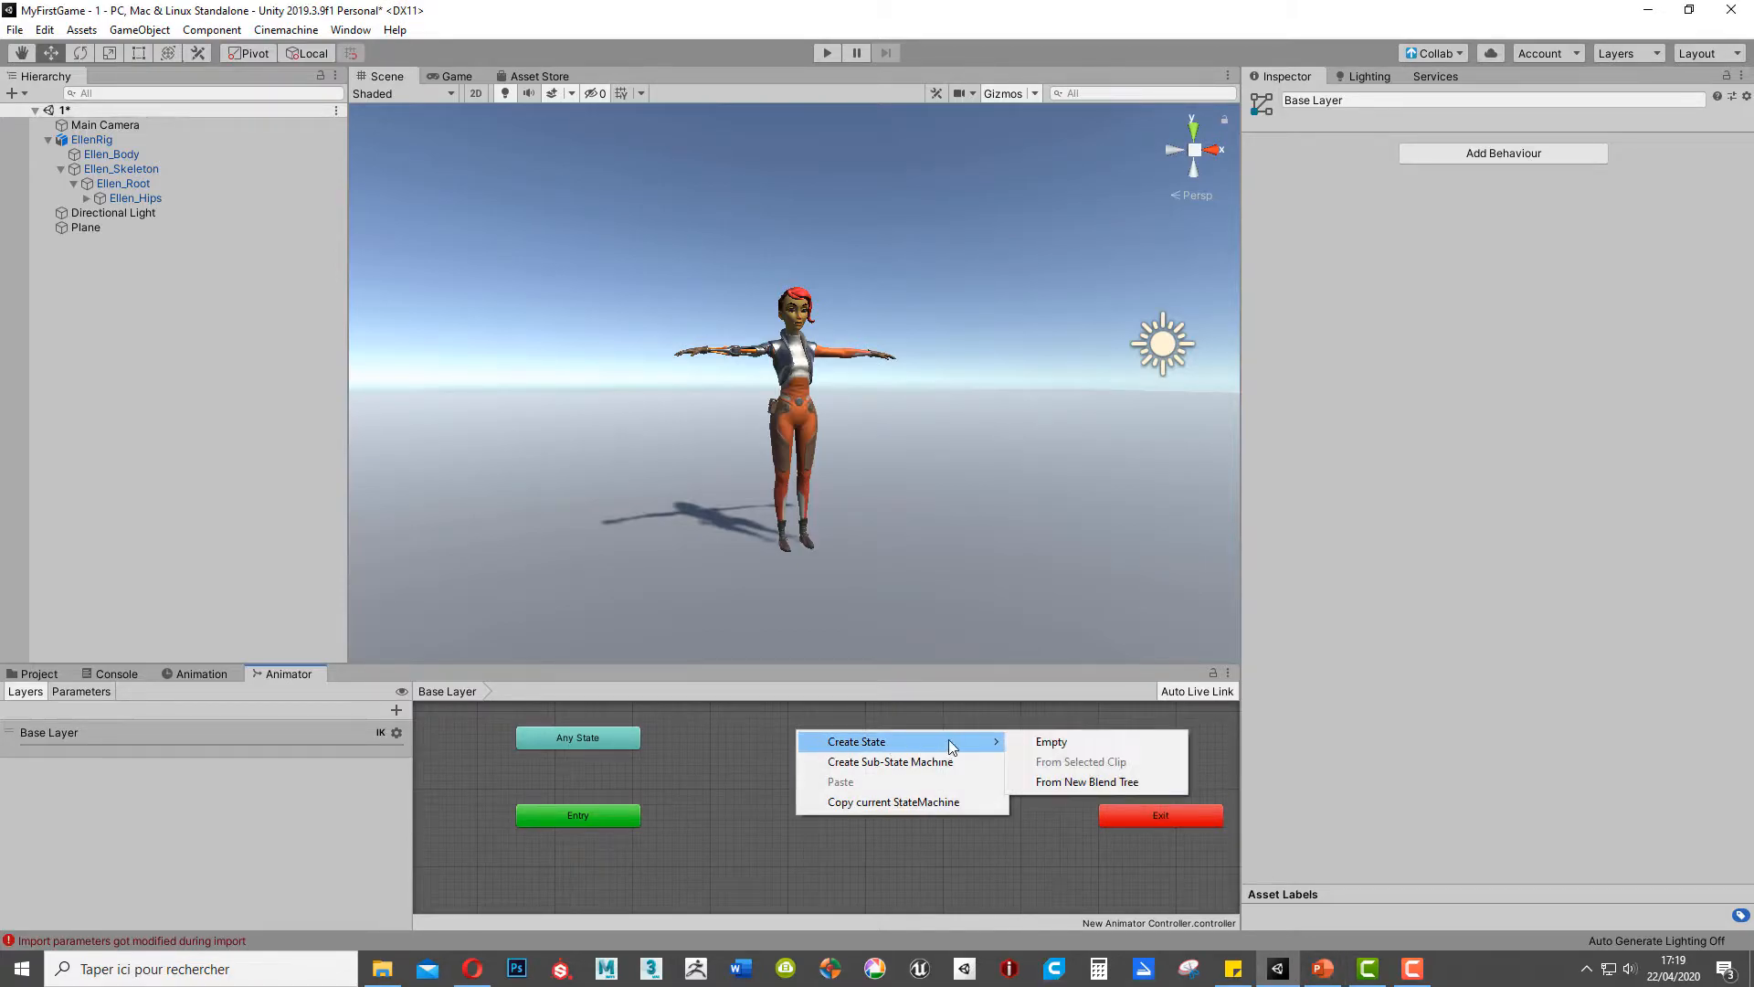
{"action": "left_click", "coordinate": [1071, 782]}
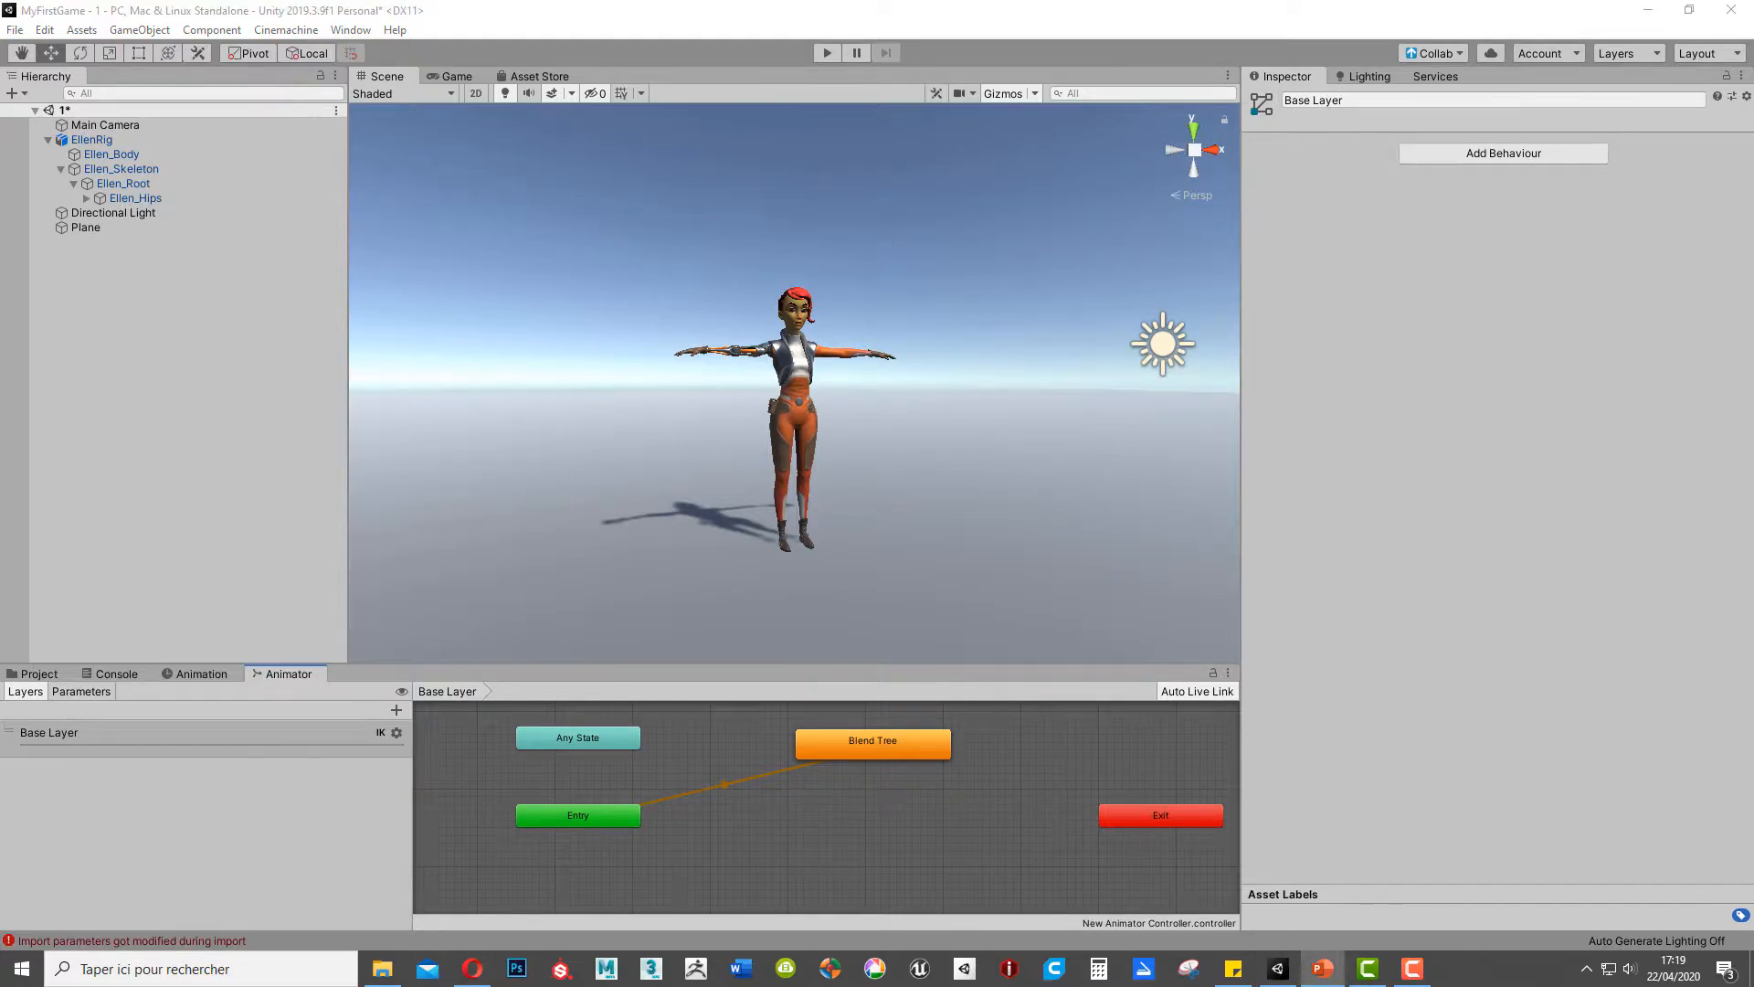
{"action": "left_click_drag", "start_coordinate": [872, 742], "coordinate": [857, 801]}
Step: Create a second state from a new blend tree and place it directly above the first one
{"action": "right_click", "coordinate": [873, 700]}
{"action": "mouse_move", "coordinate": [976, 710]}
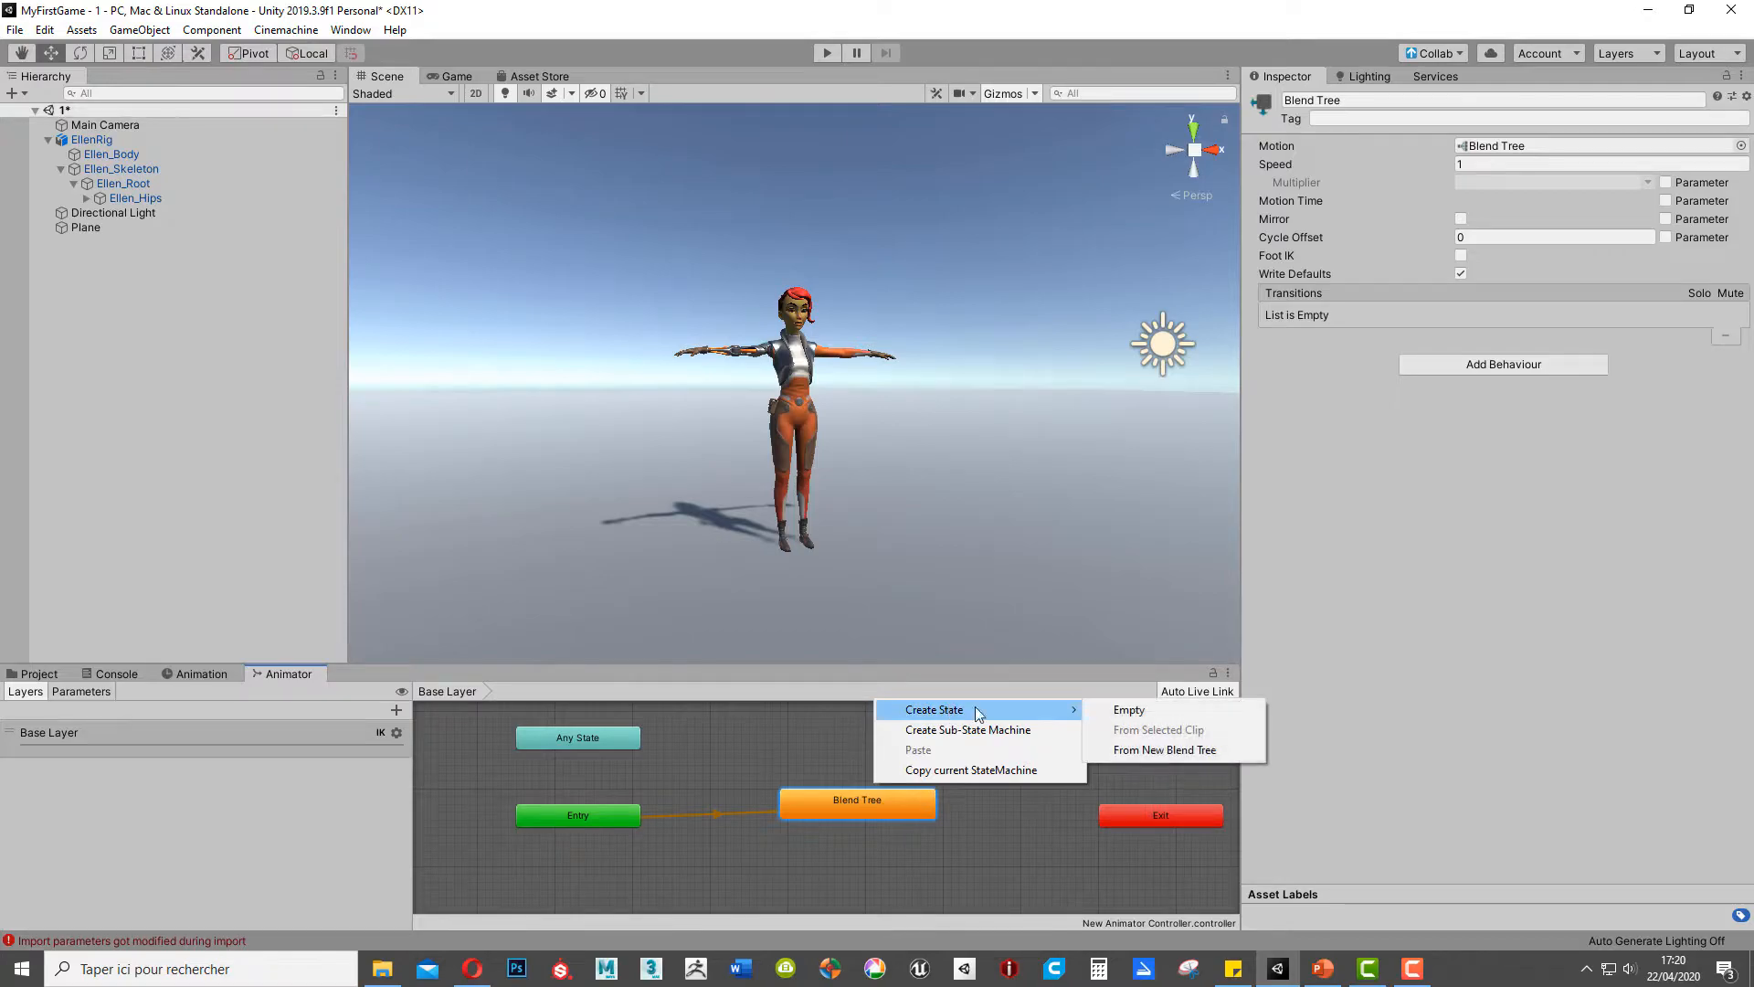
{"action": "left_click", "coordinate": [1132, 756]}
{"action": "left_click_drag", "start_coordinate": [939, 711], "coordinate": [848, 742]}
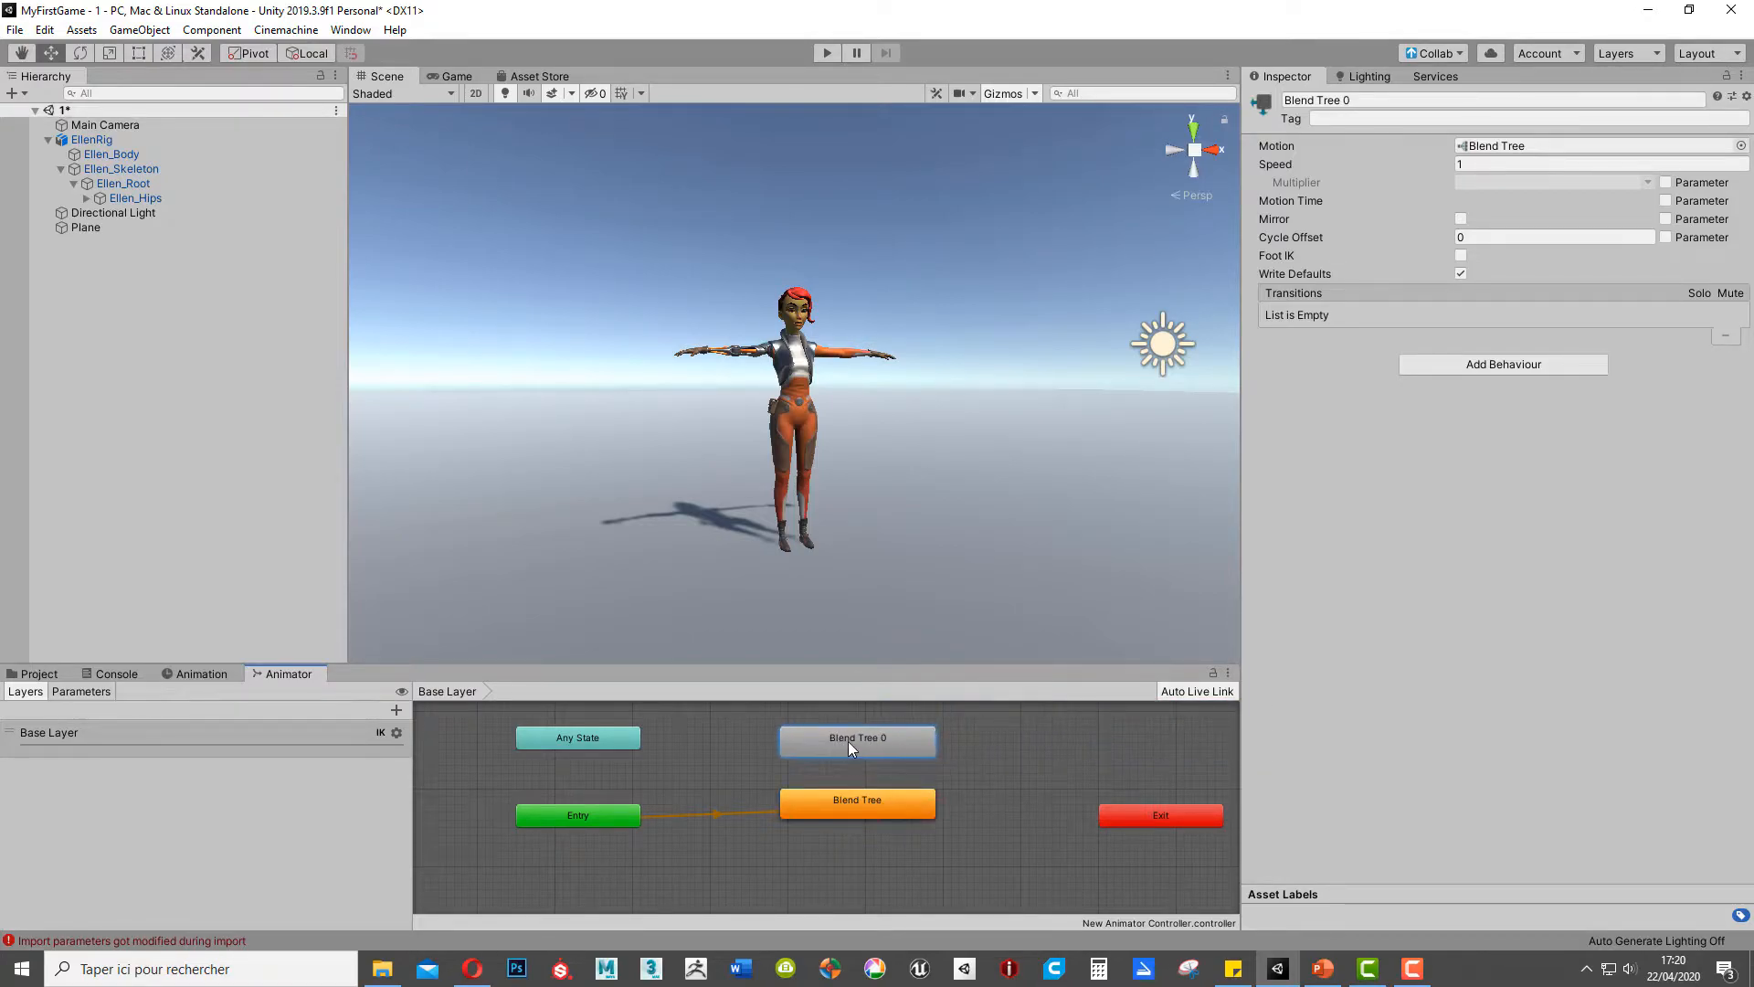
Step: Rename the upper blend tree state to Airborne
{"action": "double_click", "coordinate": [848, 742]}
{"action": "left_click", "coordinate": [445, 692]}
{"action": "left_click", "coordinate": [1498, 99]}
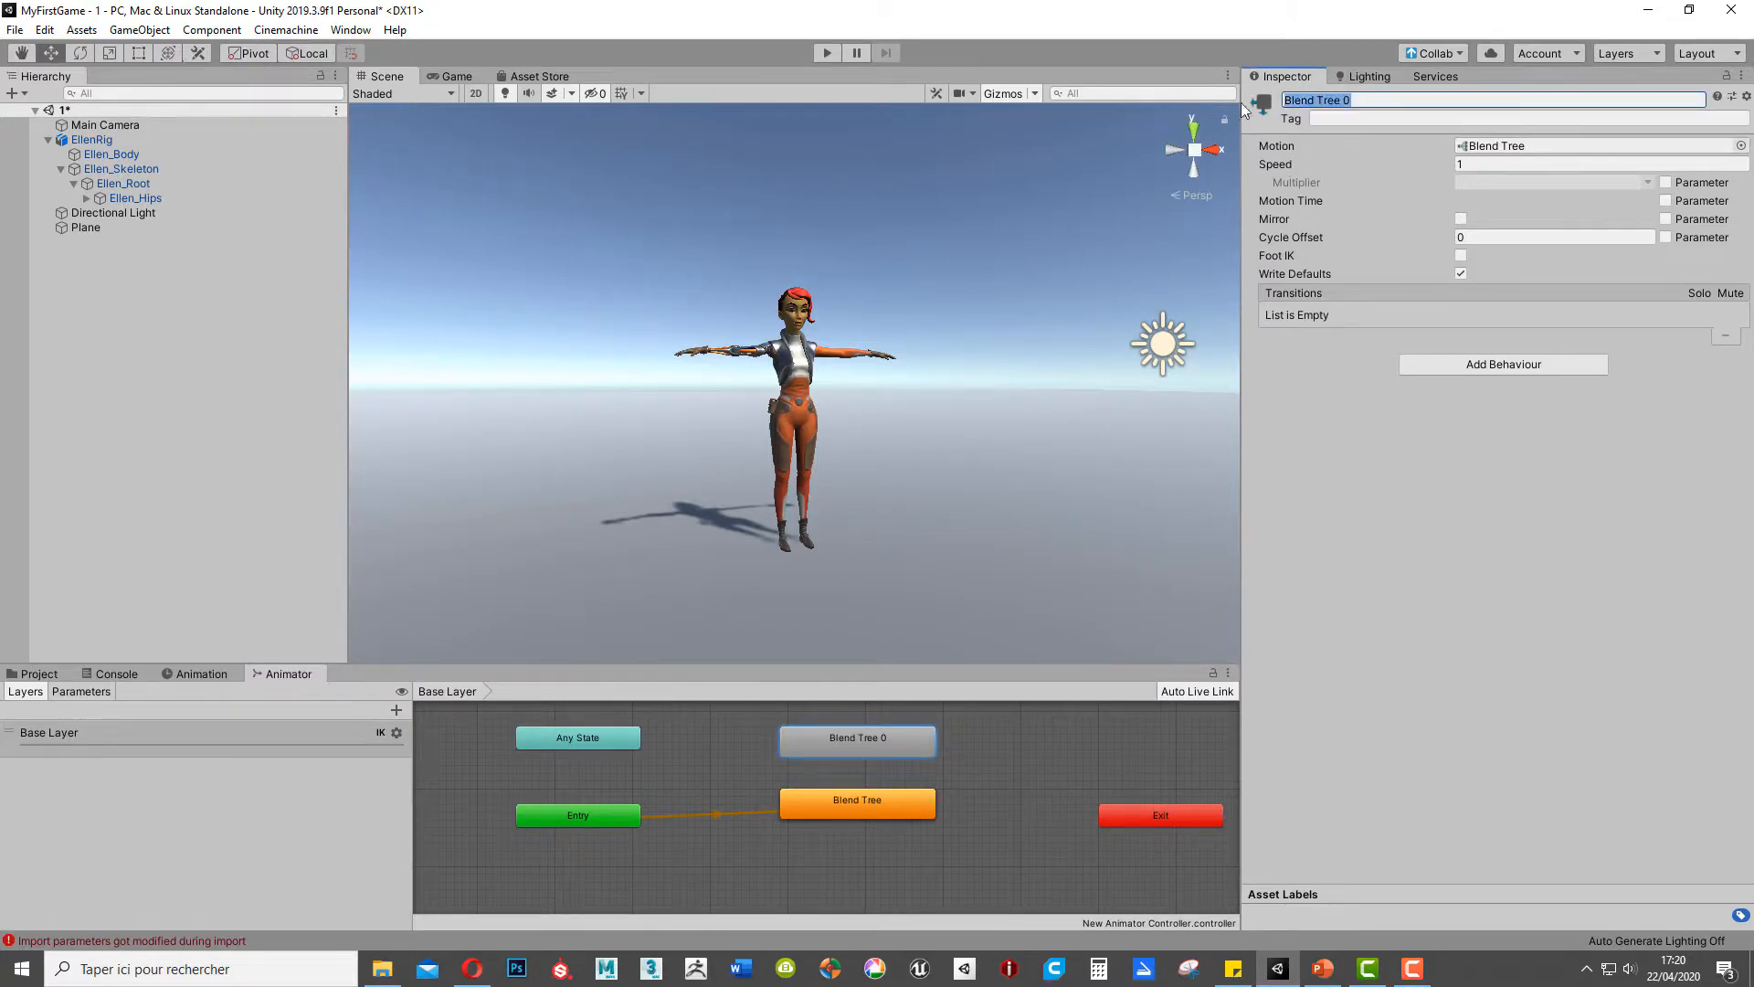
{"action": "type", "text": "Air"}
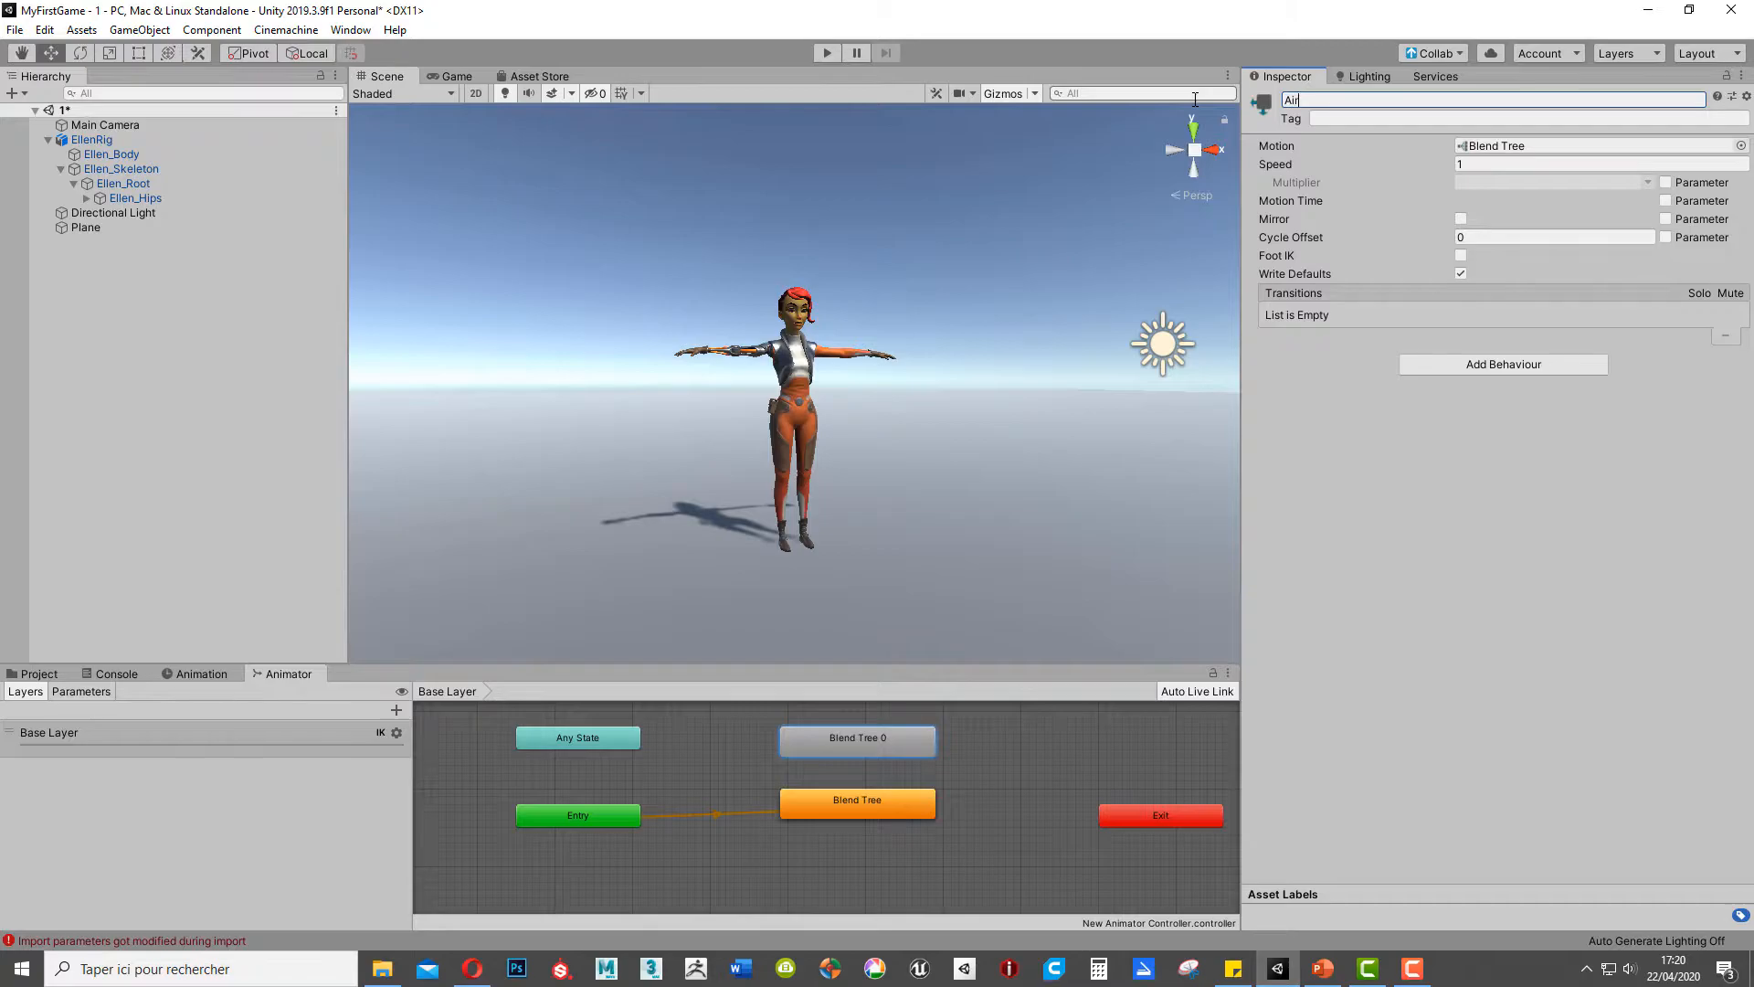
{"action": "type", "text": "borne"}
{"action": "key", "text": "Return"}
Step: Rename the default blend tree state to Grounded
{"action": "left_click", "coordinate": [826, 807]}
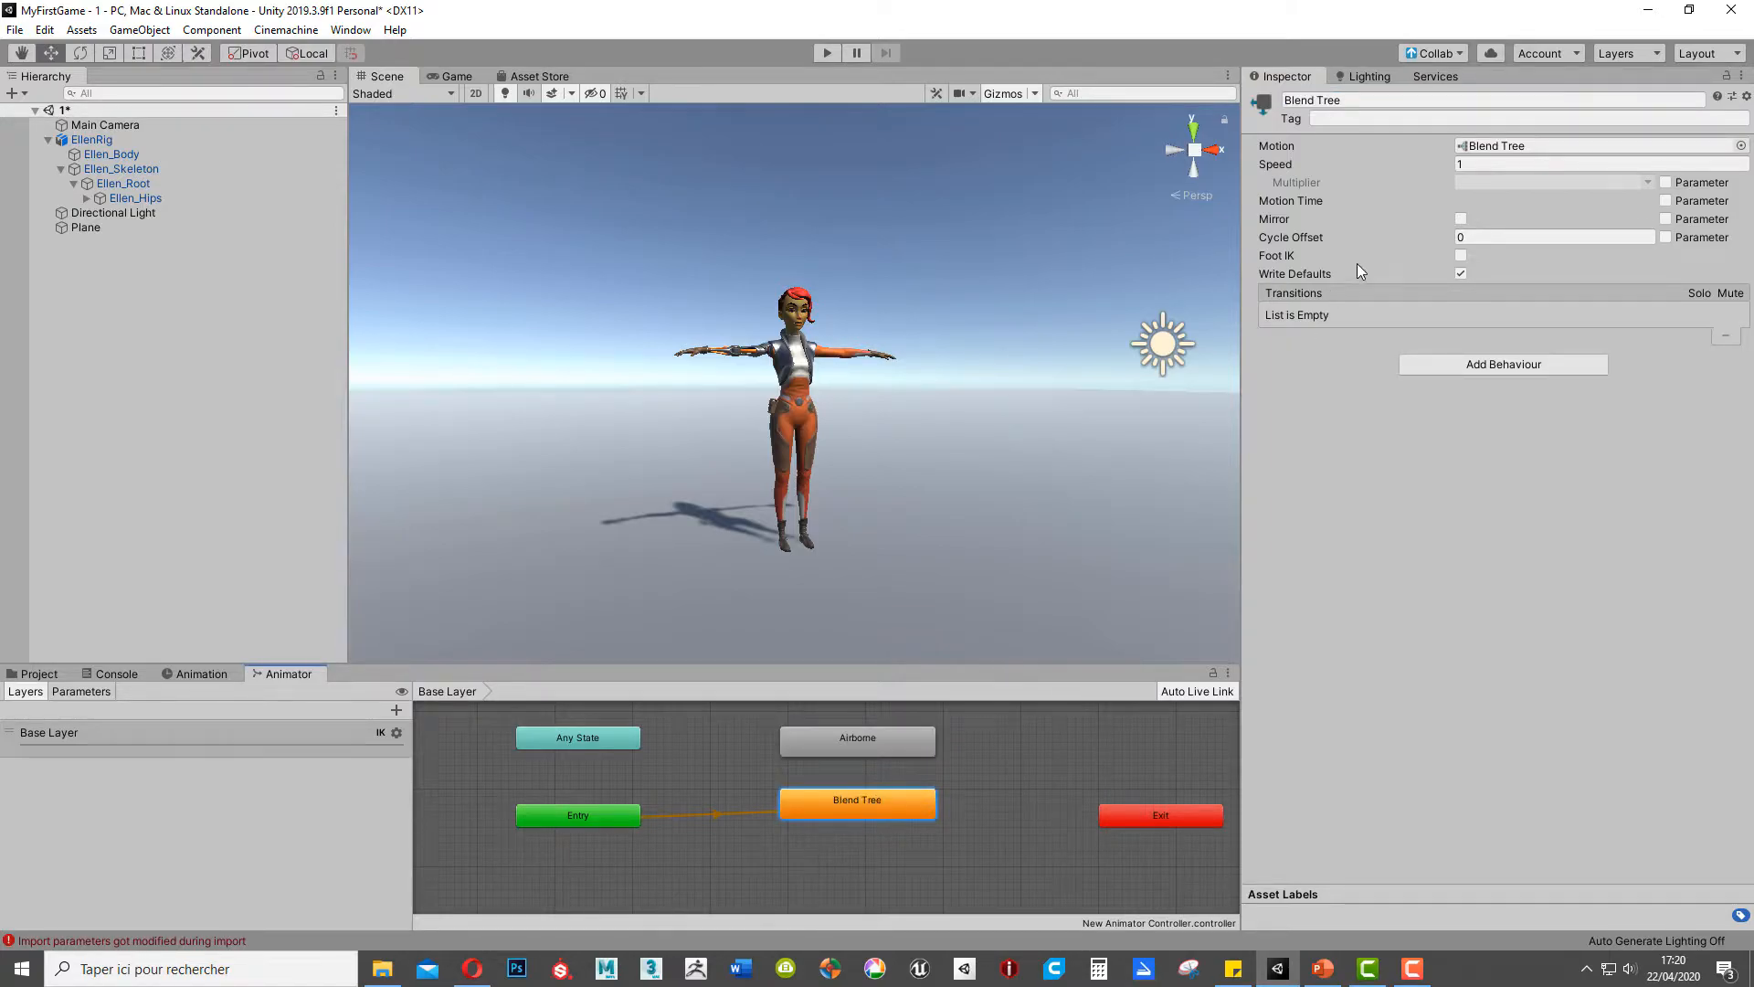
{"action": "left_click", "coordinate": [1351, 100]}
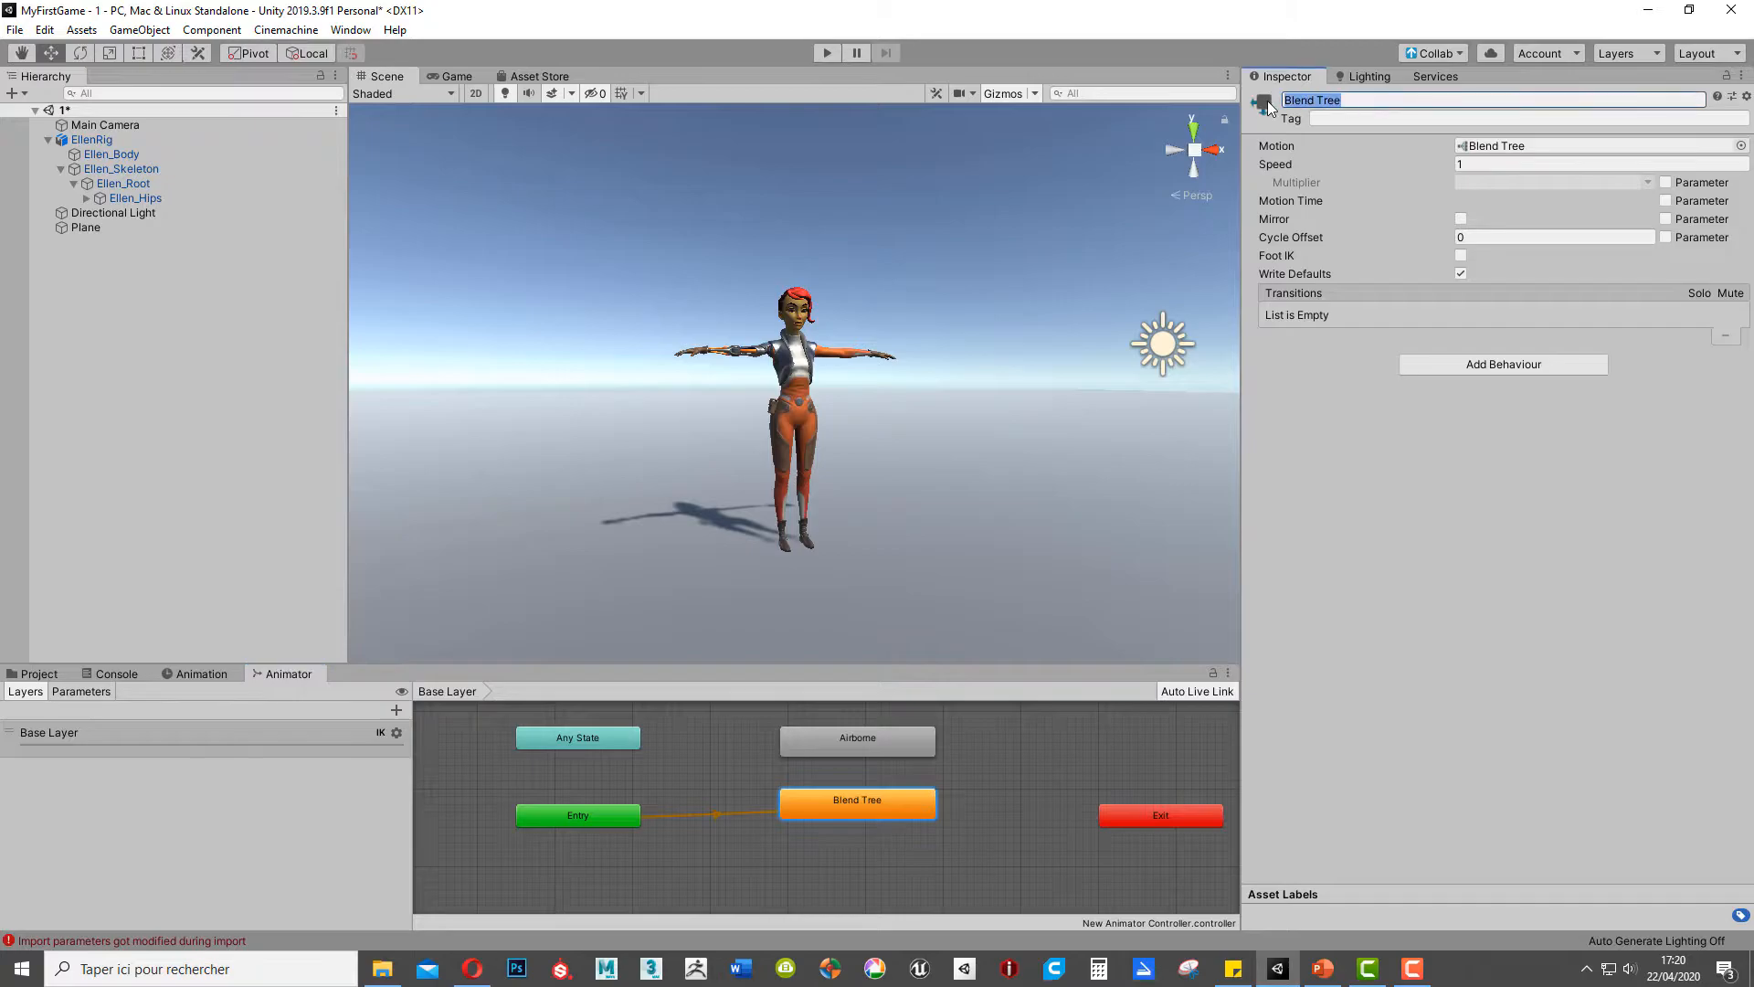
{"action": "type", "text": "Grounded"}
{"action": "key", "text": "Return"}
Step: Make transitions in both directions between the Airborne and Grounded states
{"action": "left_click", "coordinate": [857, 741]}
{"action": "right_click", "coordinate": [857, 747]}
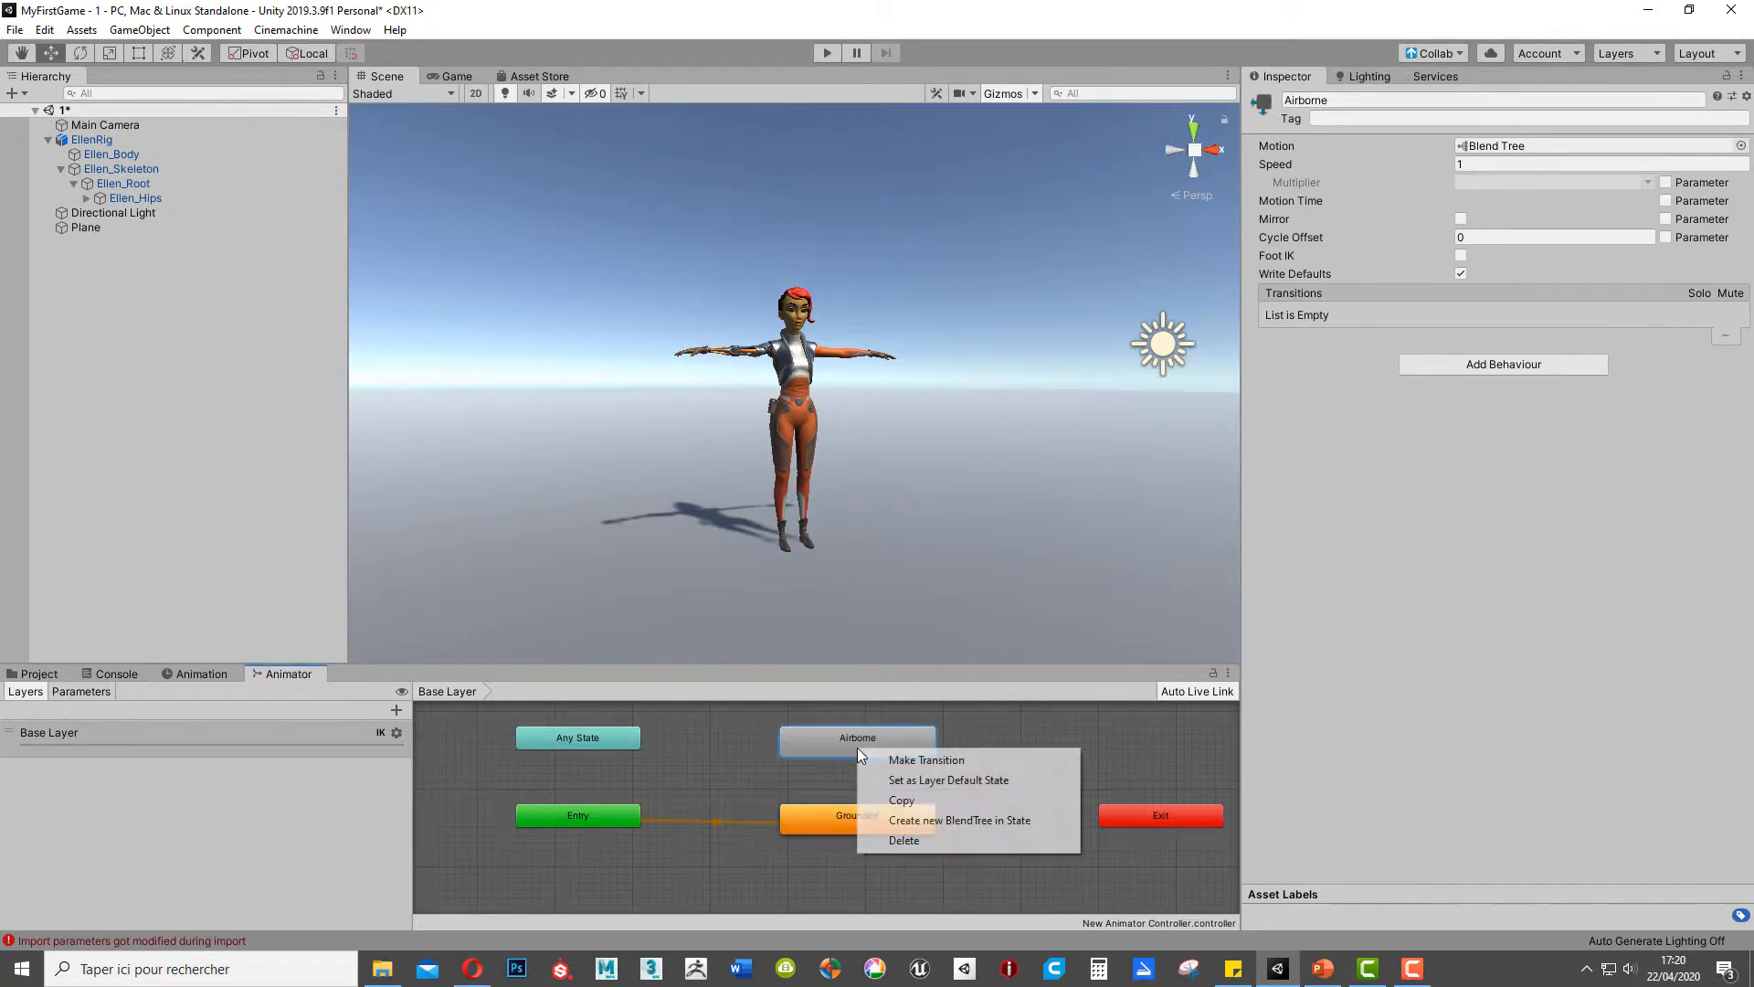
{"action": "left_click", "coordinate": [915, 760]}
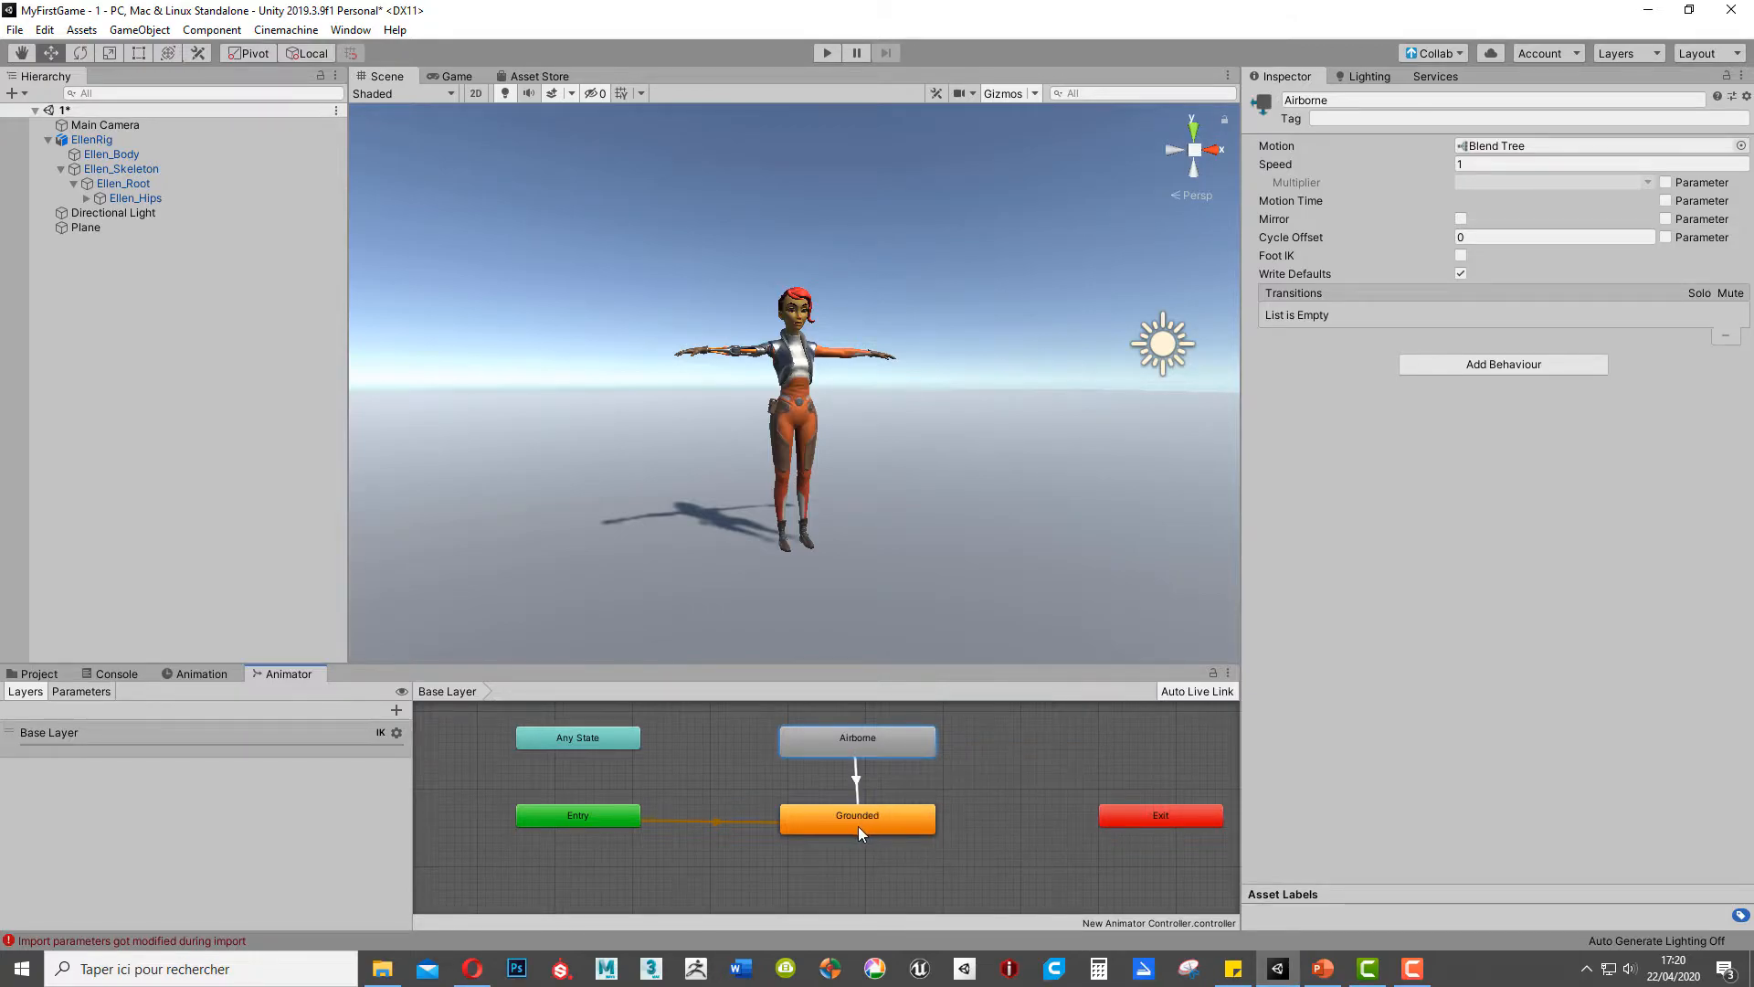
{"action": "left_click", "coordinate": [858, 827]}
{"action": "right_click", "coordinate": [872, 818]}
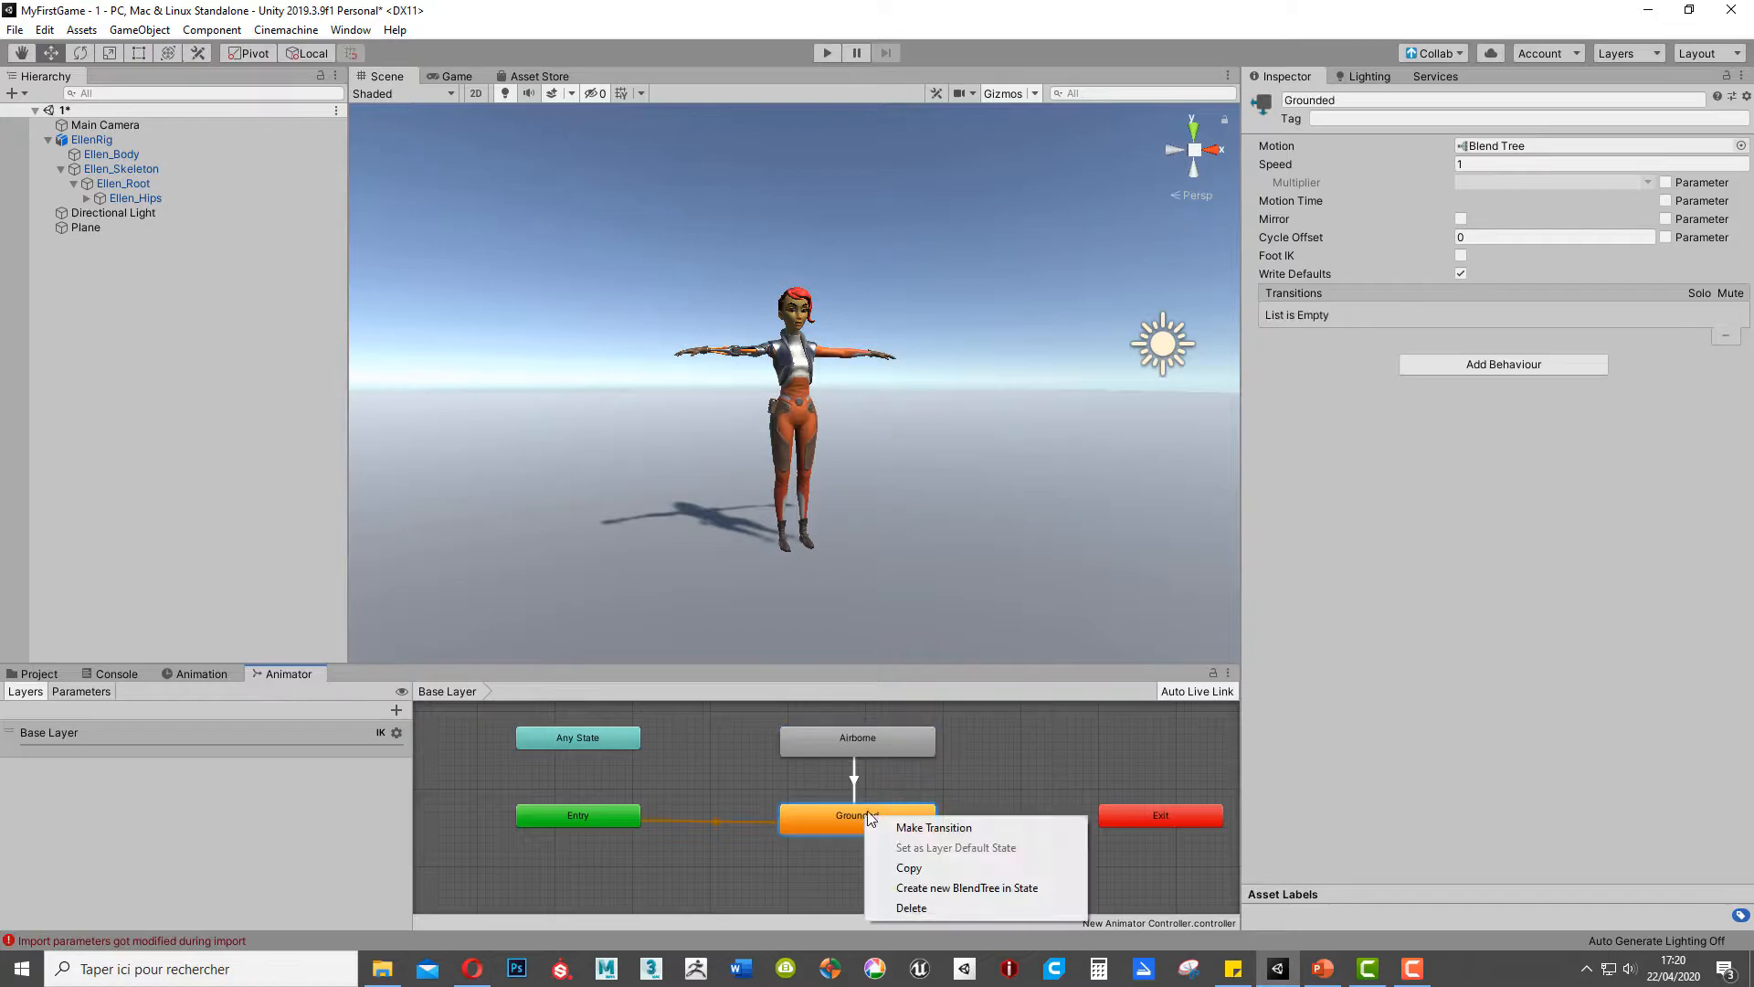
{"action": "left_click", "coordinate": [919, 826]}
{"action": "left_click", "coordinate": [890, 738]}
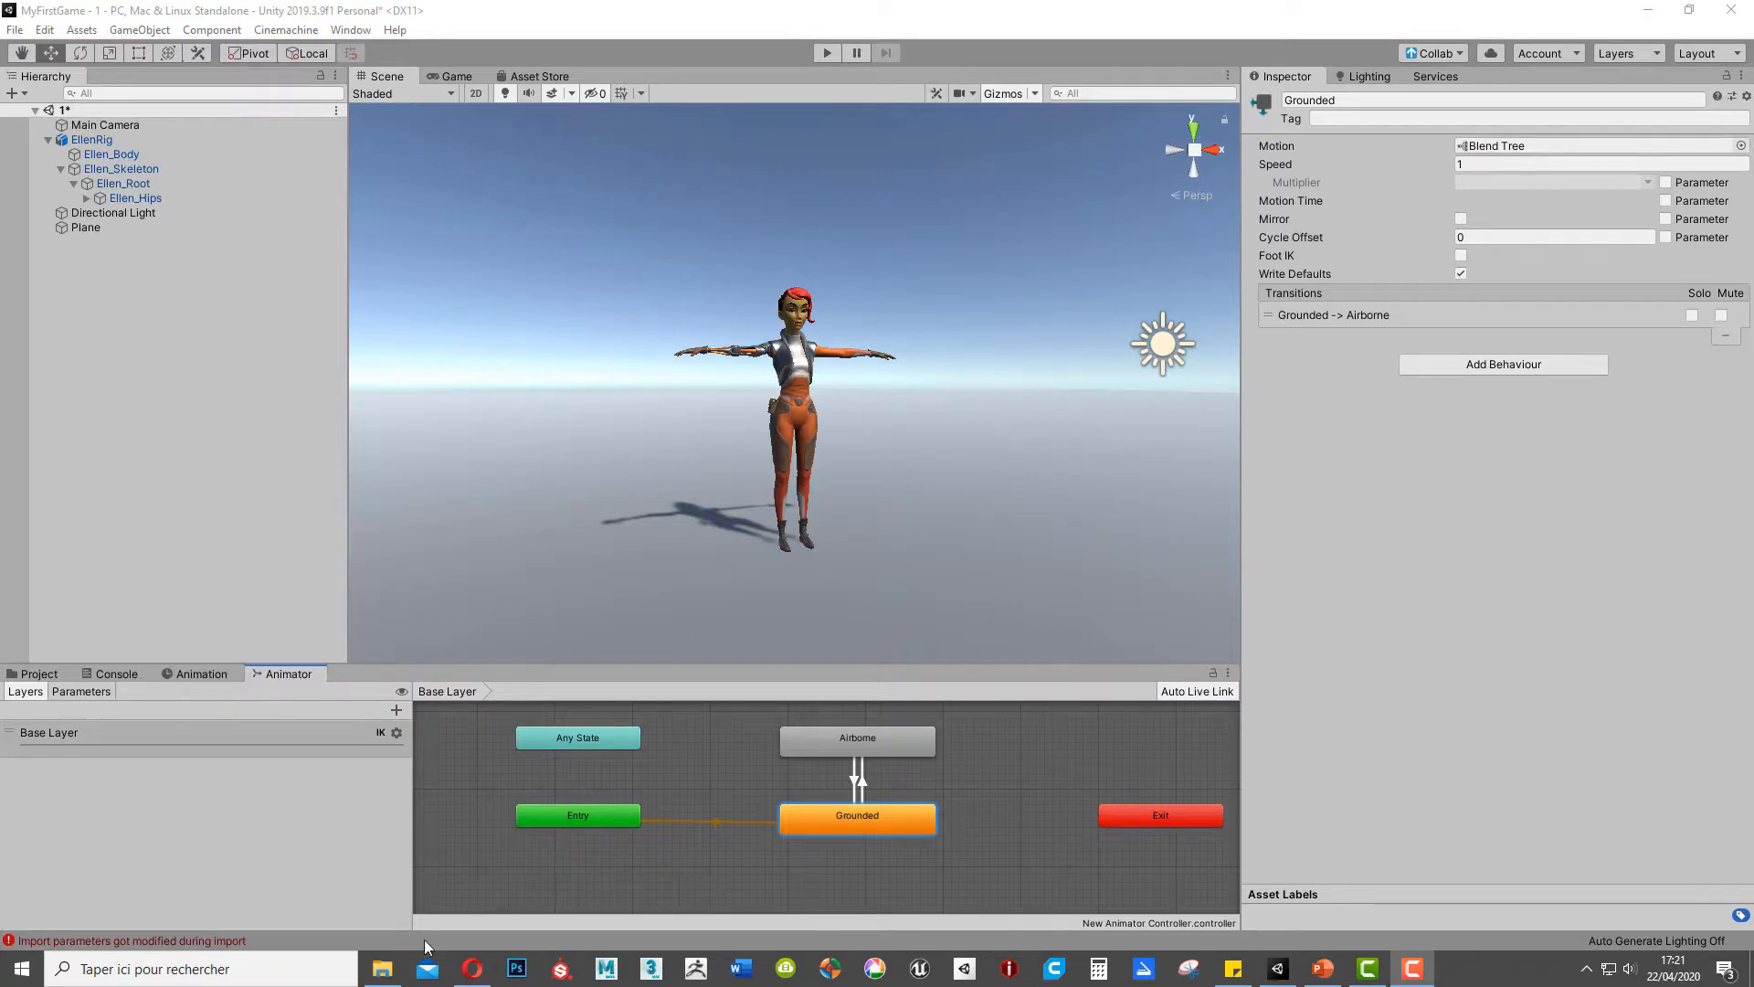
Step: Open 3D Game Design Document.pdf in Adobe Acrobat and read the animator parameters and blend tree specifications
{"action": "left_click", "coordinate": [382, 968]}
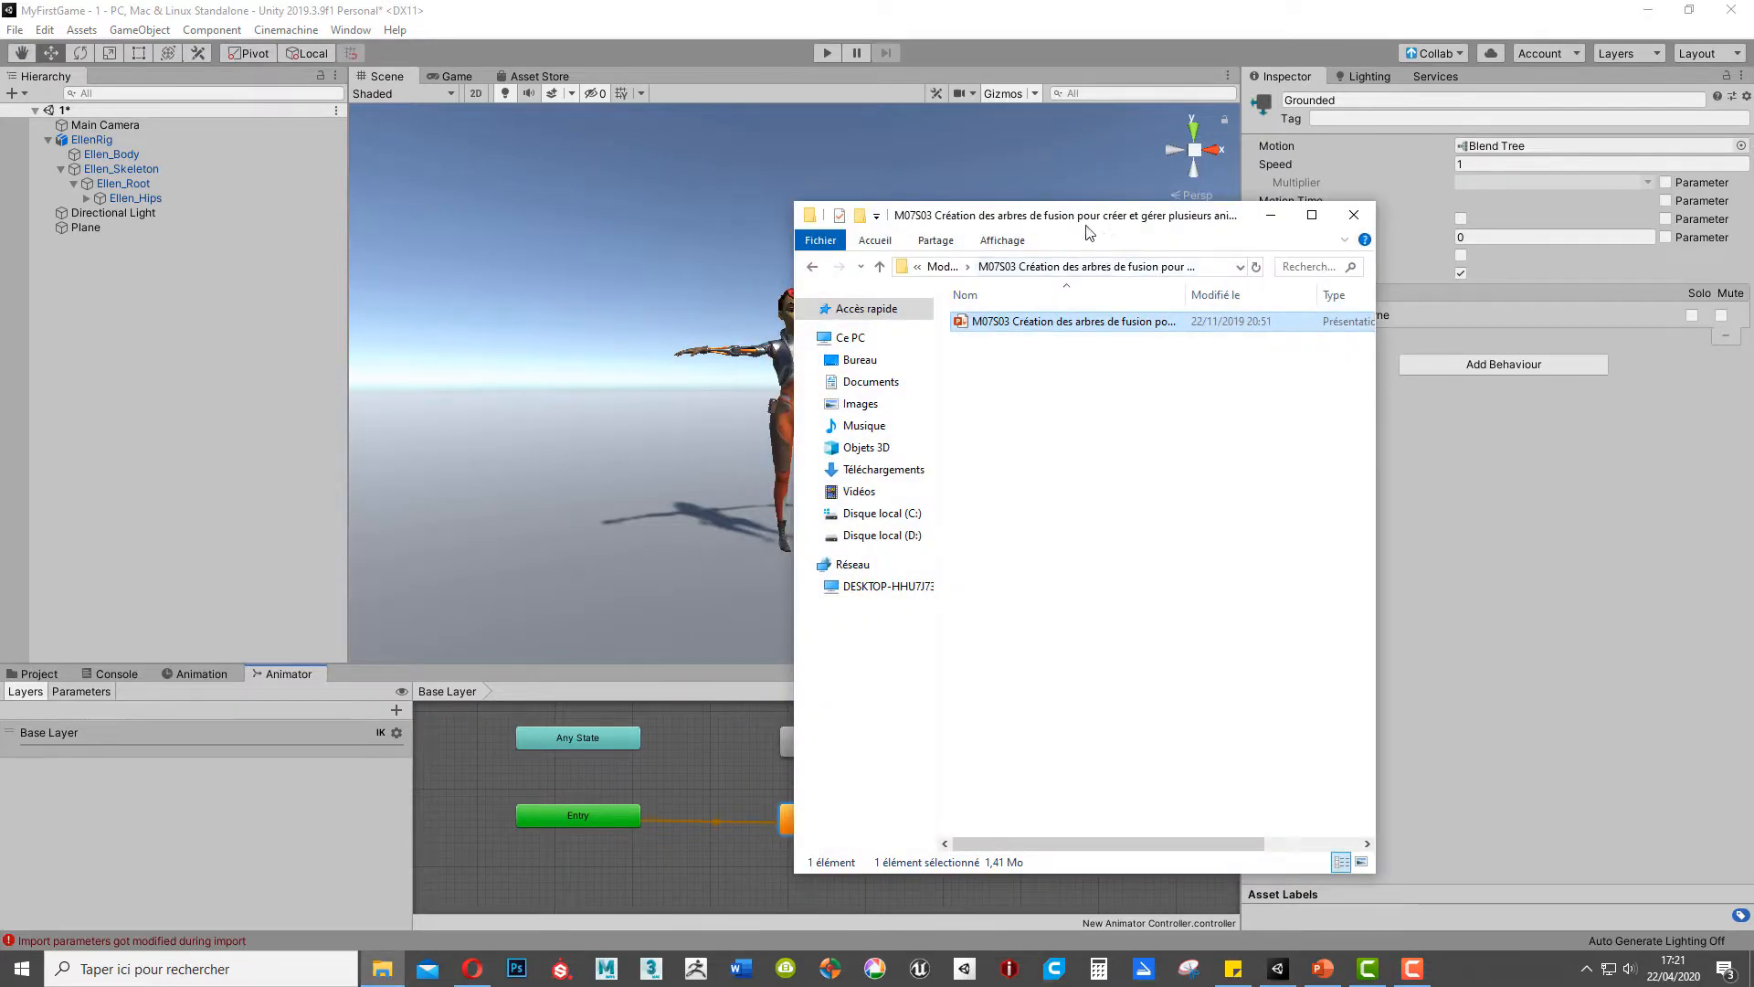
{"action": "left_click_drag", "start_coordinate": [1109, 212], "coordinate": [1753, 274]}
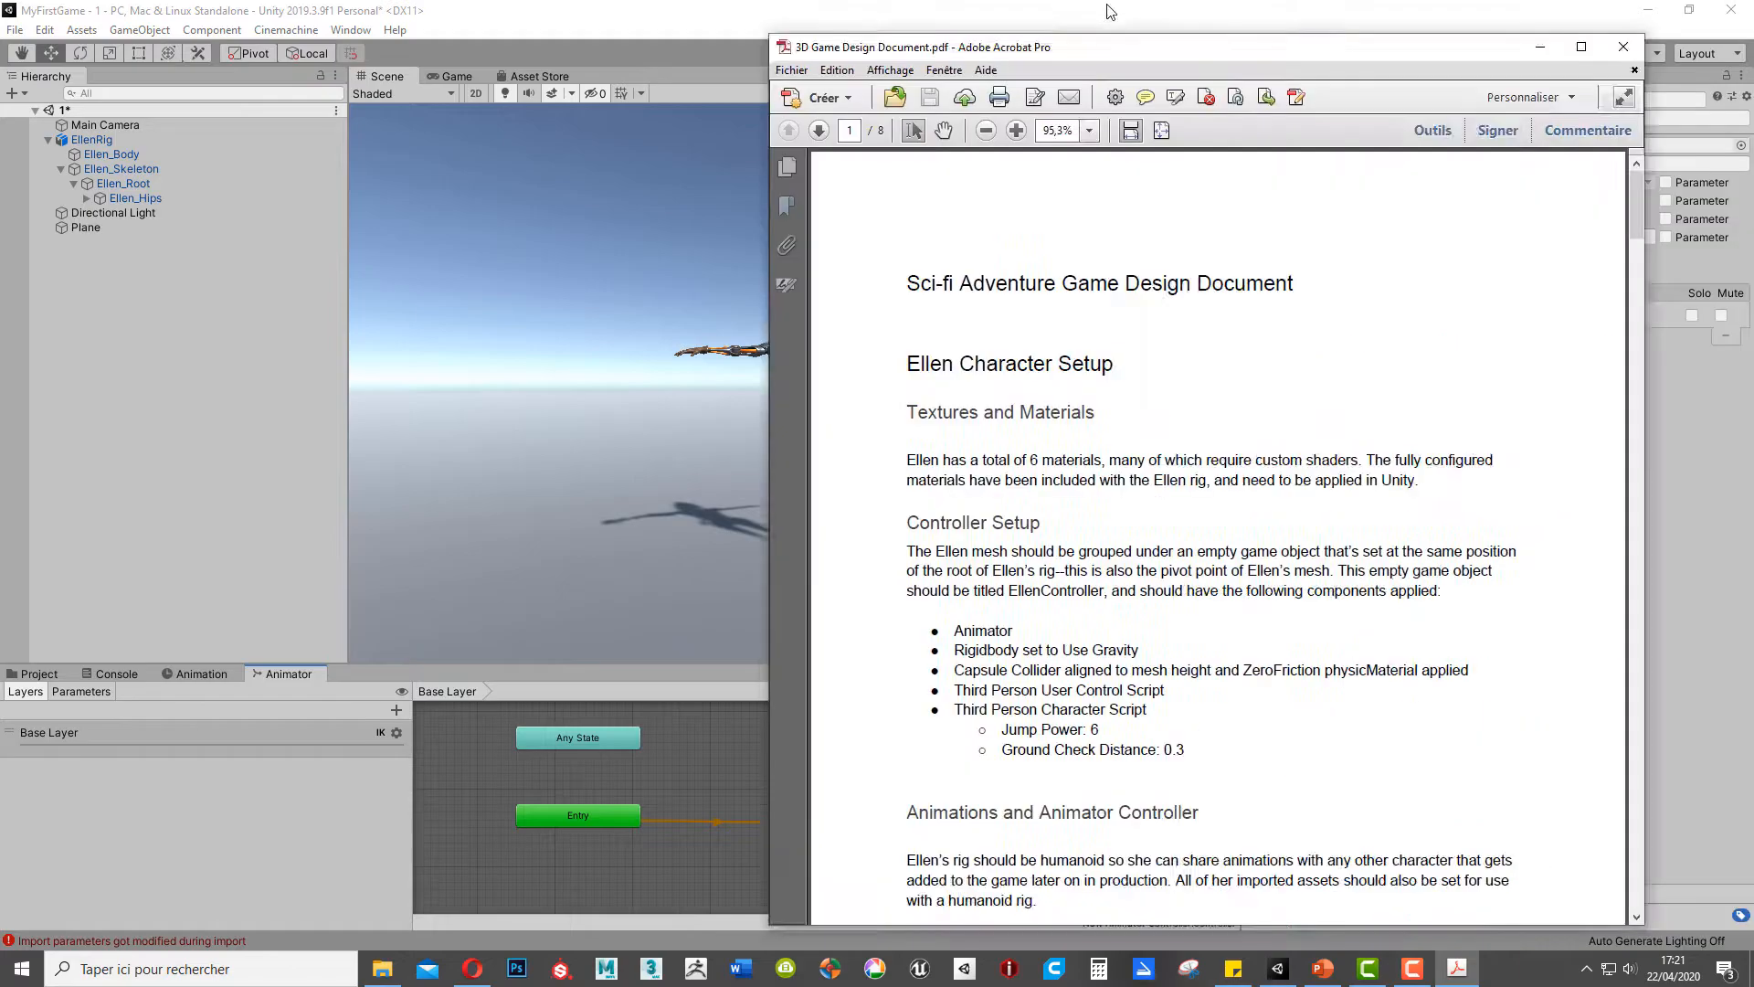
{"action": "left_click_drag", "start_coordinate": [1256, 46], "coordinate": [930, 36]}
{"action": "scroll", "coordinate": [829, 424], "scroll_direction": "down", "scroll_amount": 9}
{"action": "scroll", "coordinate": [829, 425], "scroll_direction": "down", "scroll_amount": 5}
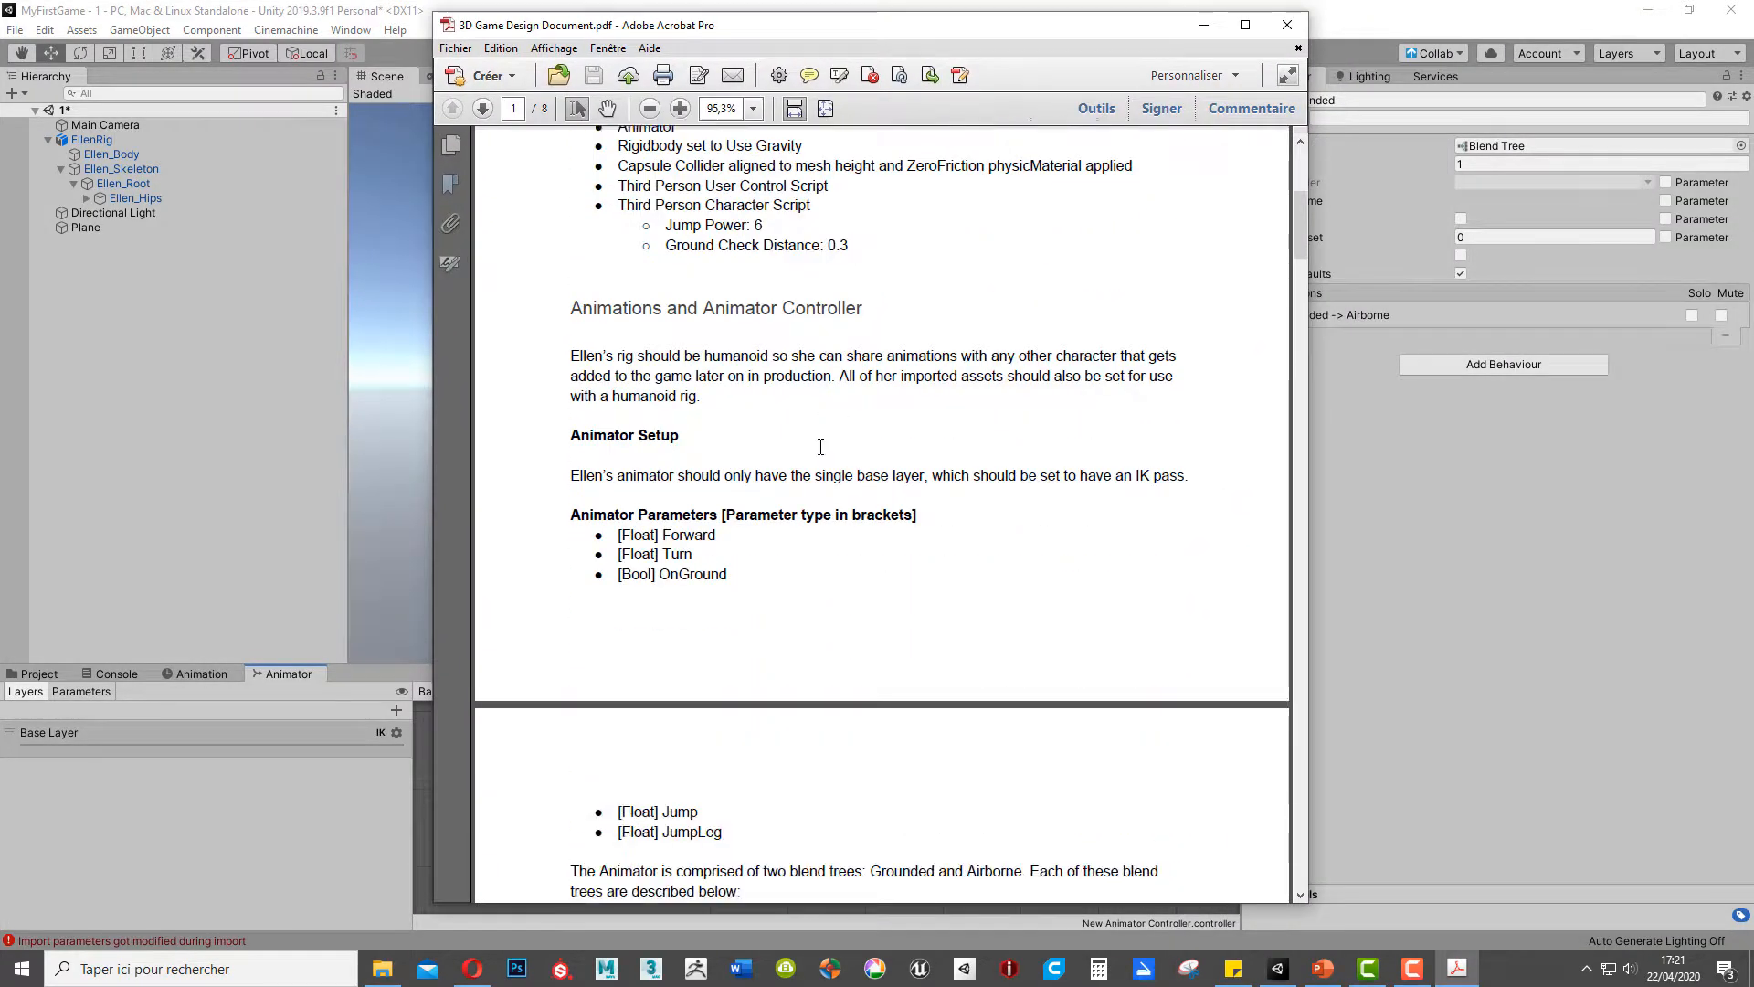
{"action": "scroll", "coordinate": [786, 644], "scroll_direction": "down", "scroll_amount": 8}
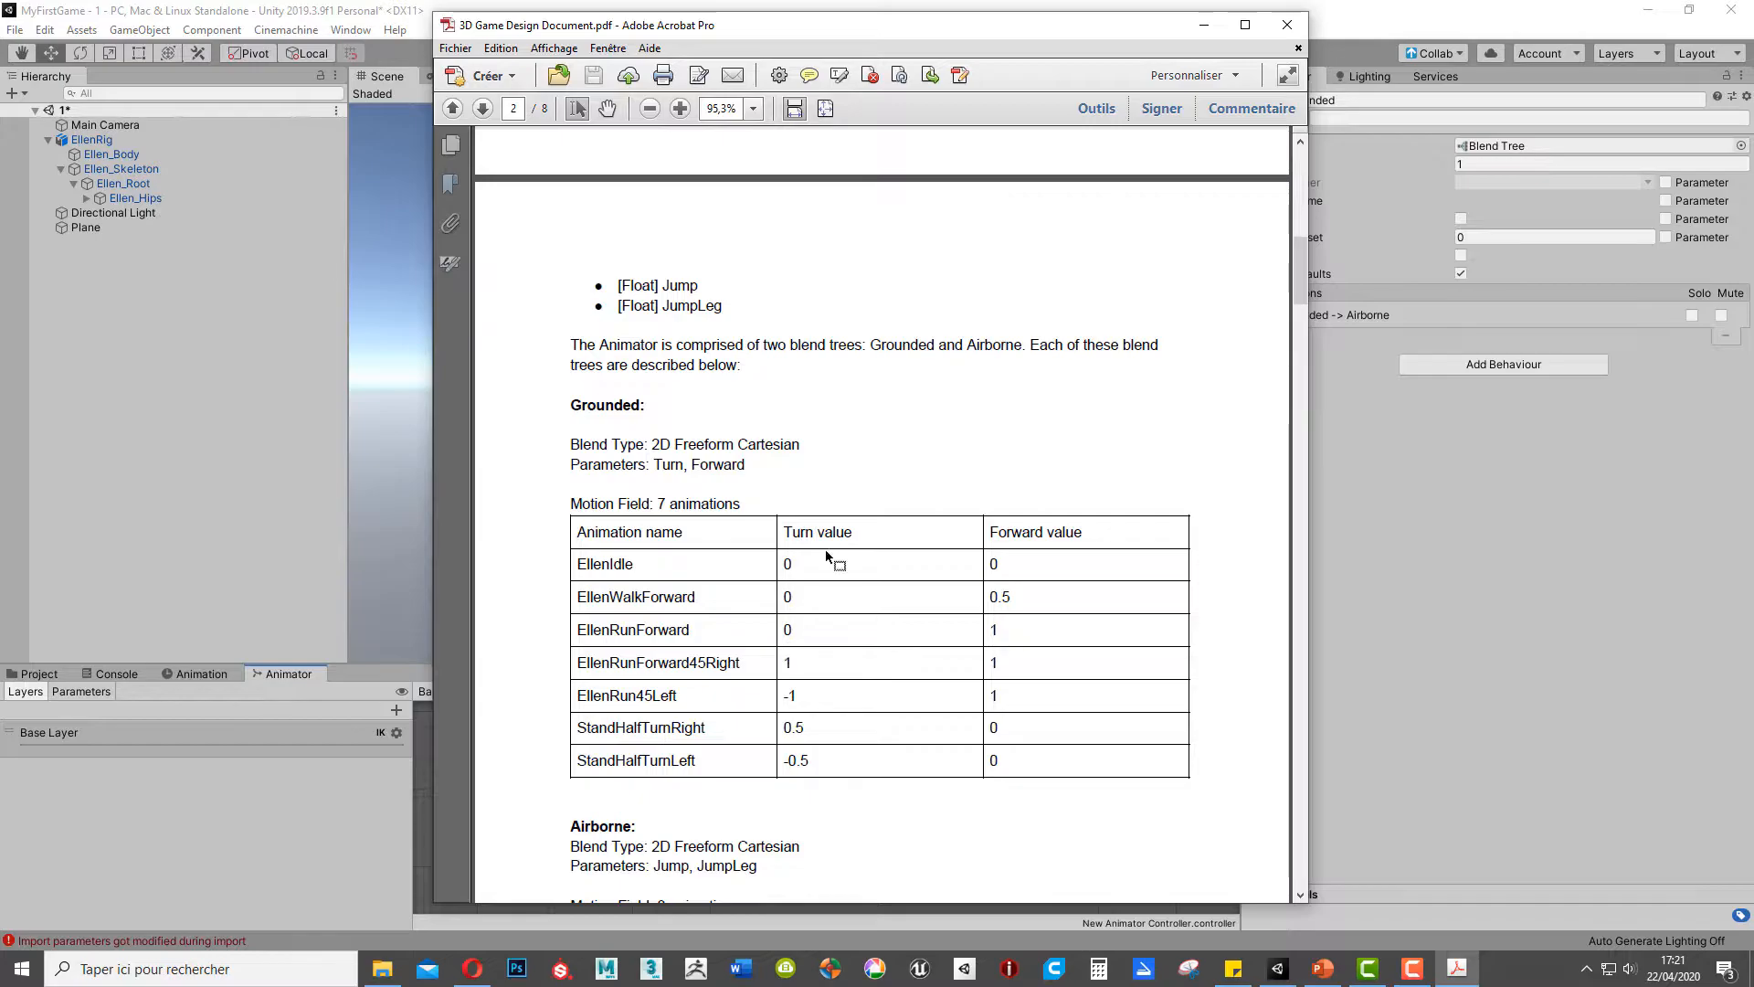
Step: Rename the animator's Blend parameter to Forward and add a float parameter named Turn
{"action": "left_click", "coordinate": [63, 692]}
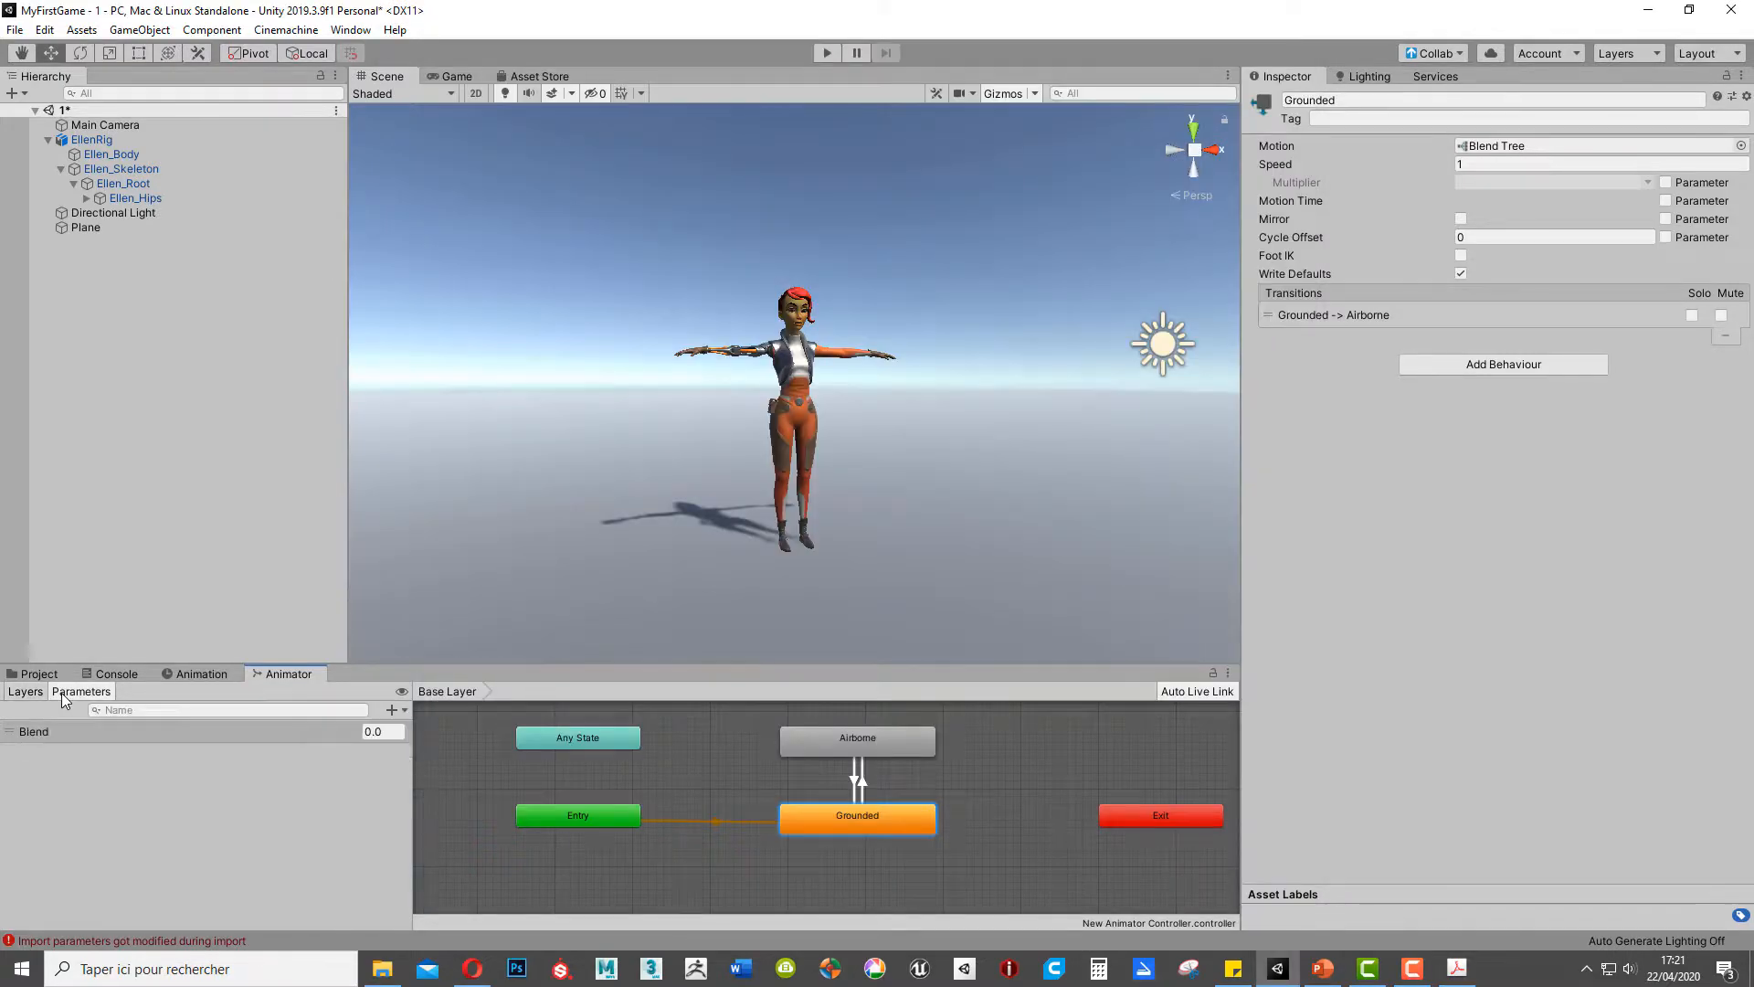
{"action": "left_click", "coordinate": [283, 731]}
{"action": "double_click", "coordinate": [249, 732]}
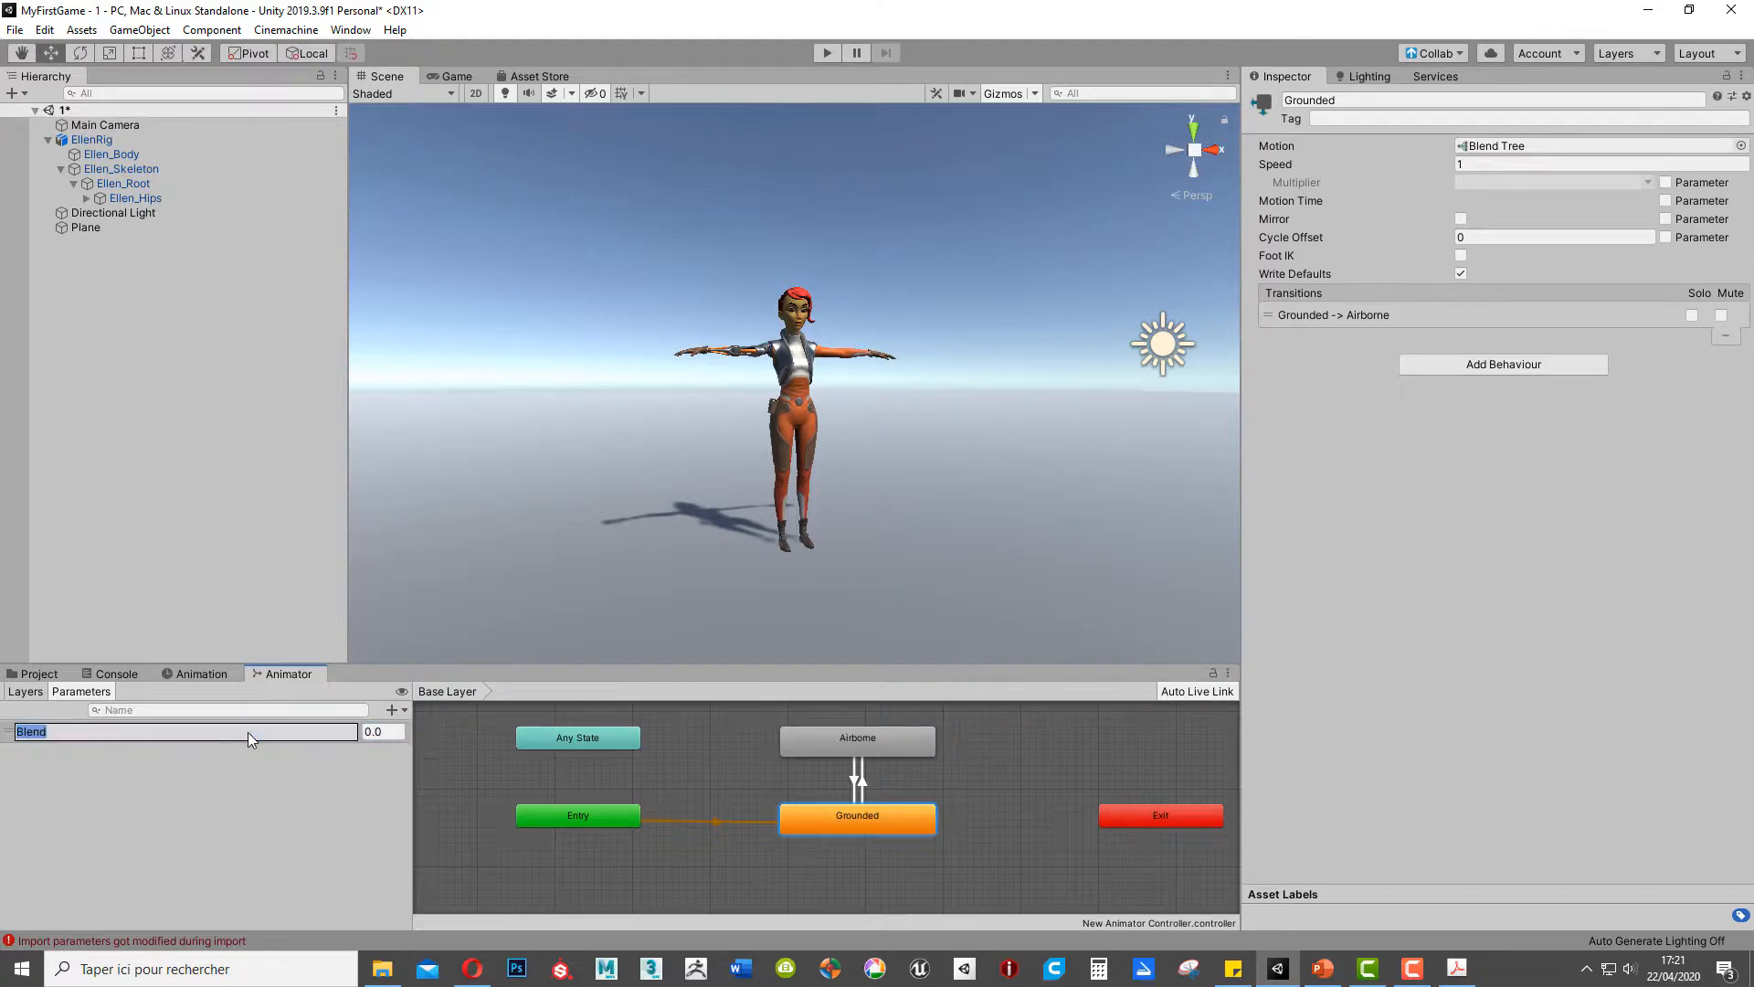
{"action": "type", "text": "Forward"}
{"action": "key", "text": "Return"}
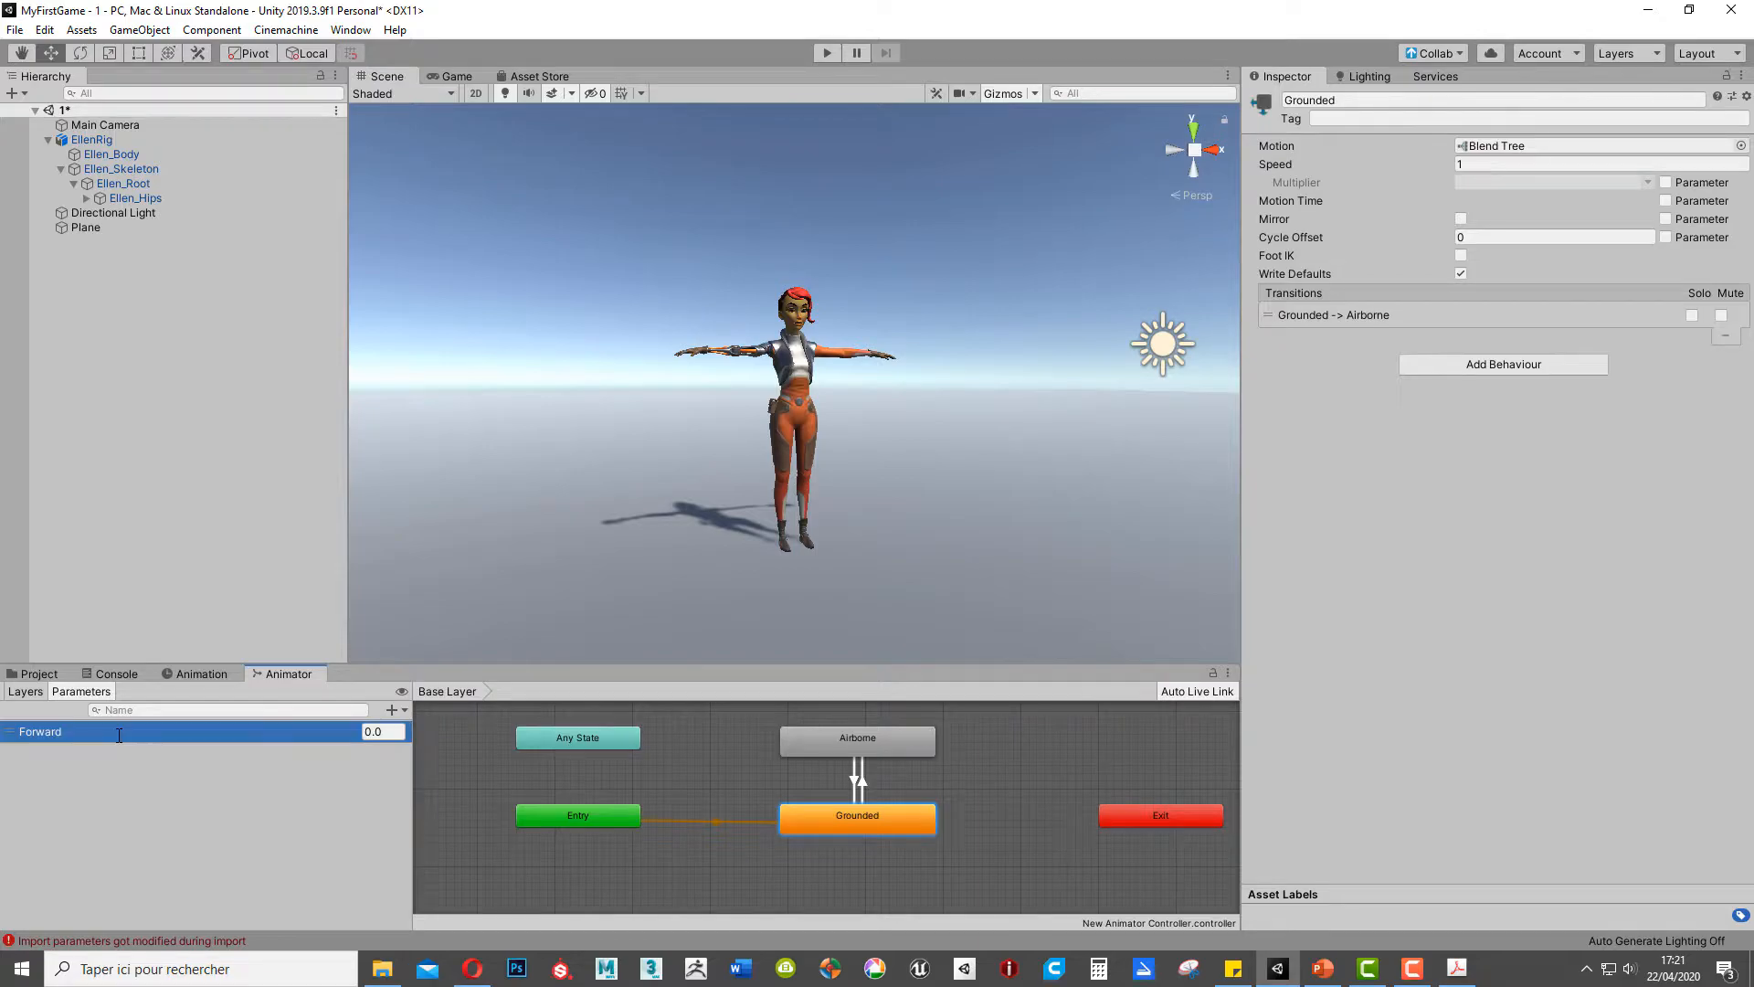
{"action": "left_click", "coordinate": [392, 710]}
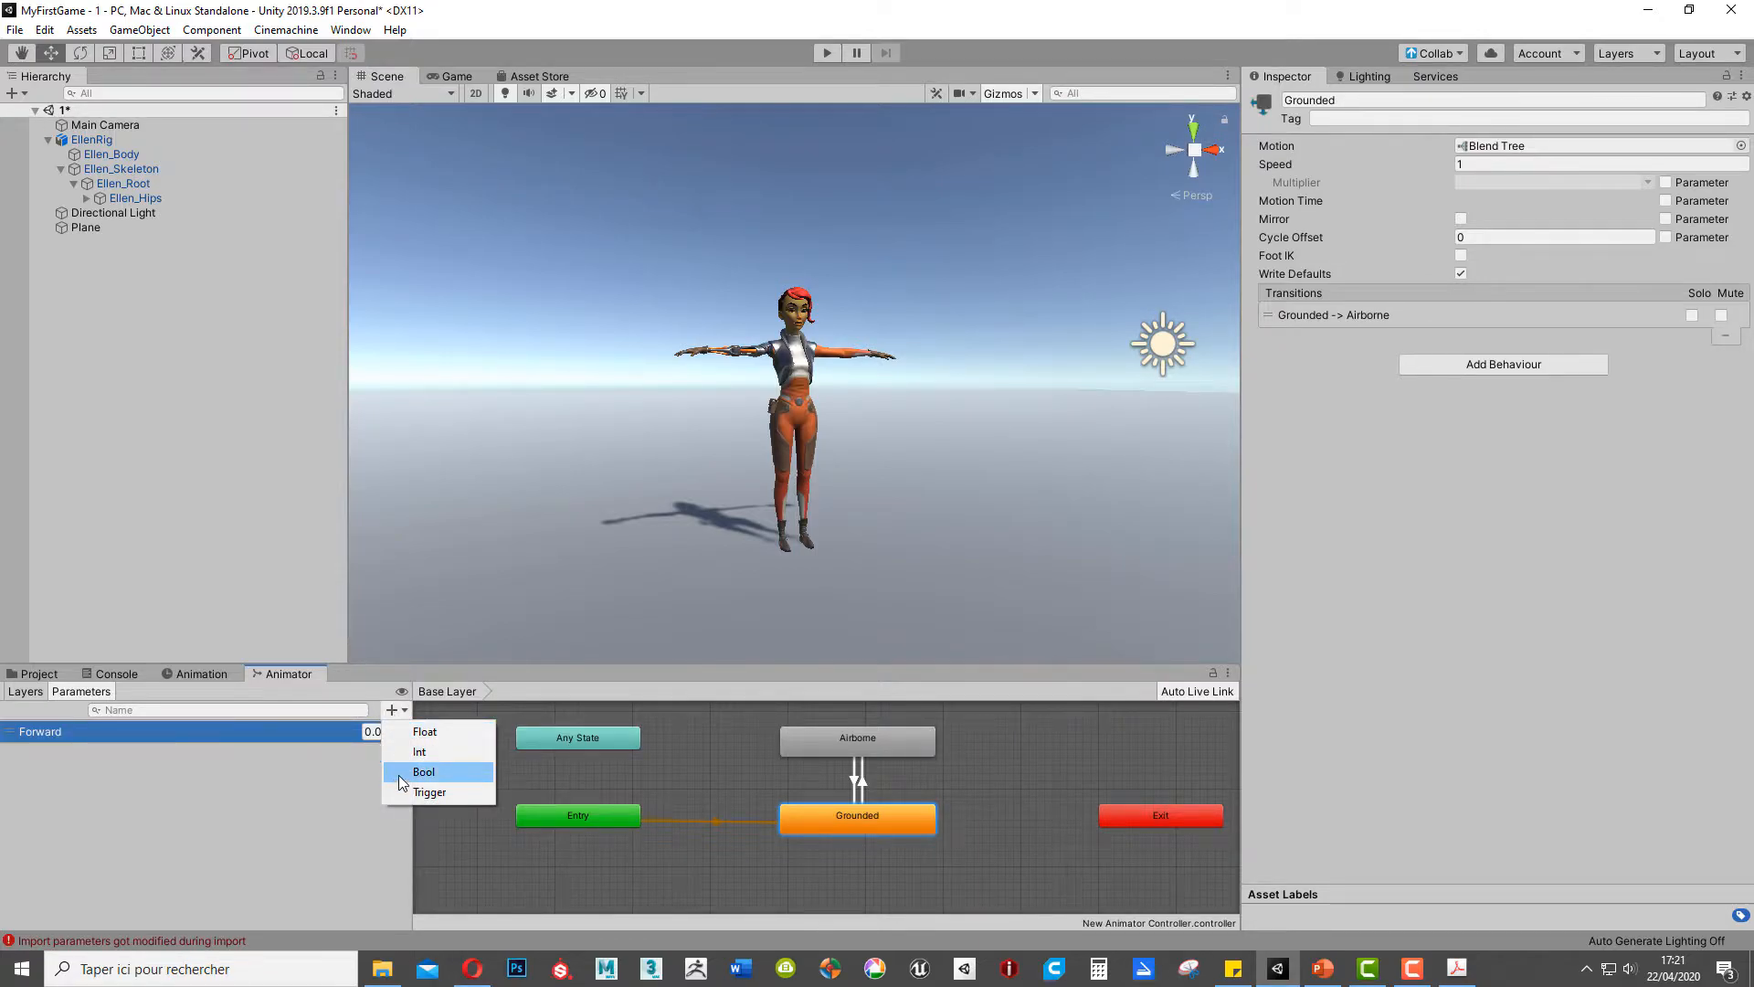
{"action": "left_click", "coordinate": [421, 732]}
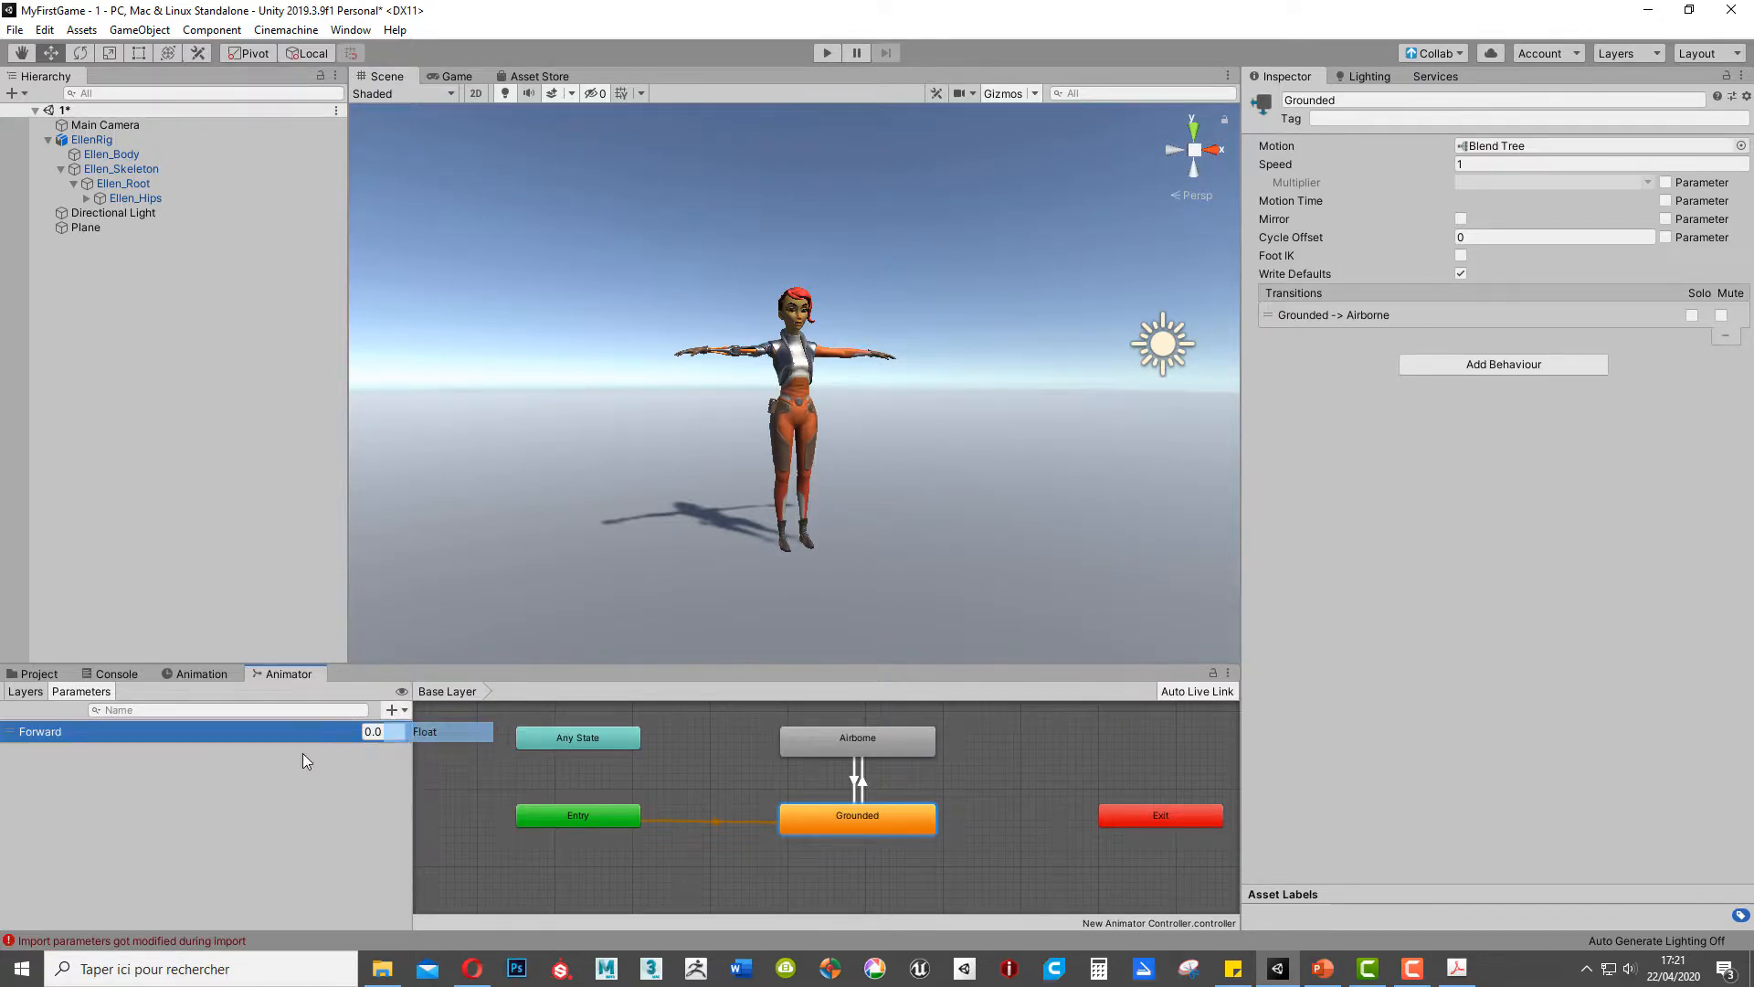
{"action": "type", "text": "Turn"}
Step: Add a bool parameter named OnGround and set it to true
{"action": "left_click", "coordinate": [394, 710]}
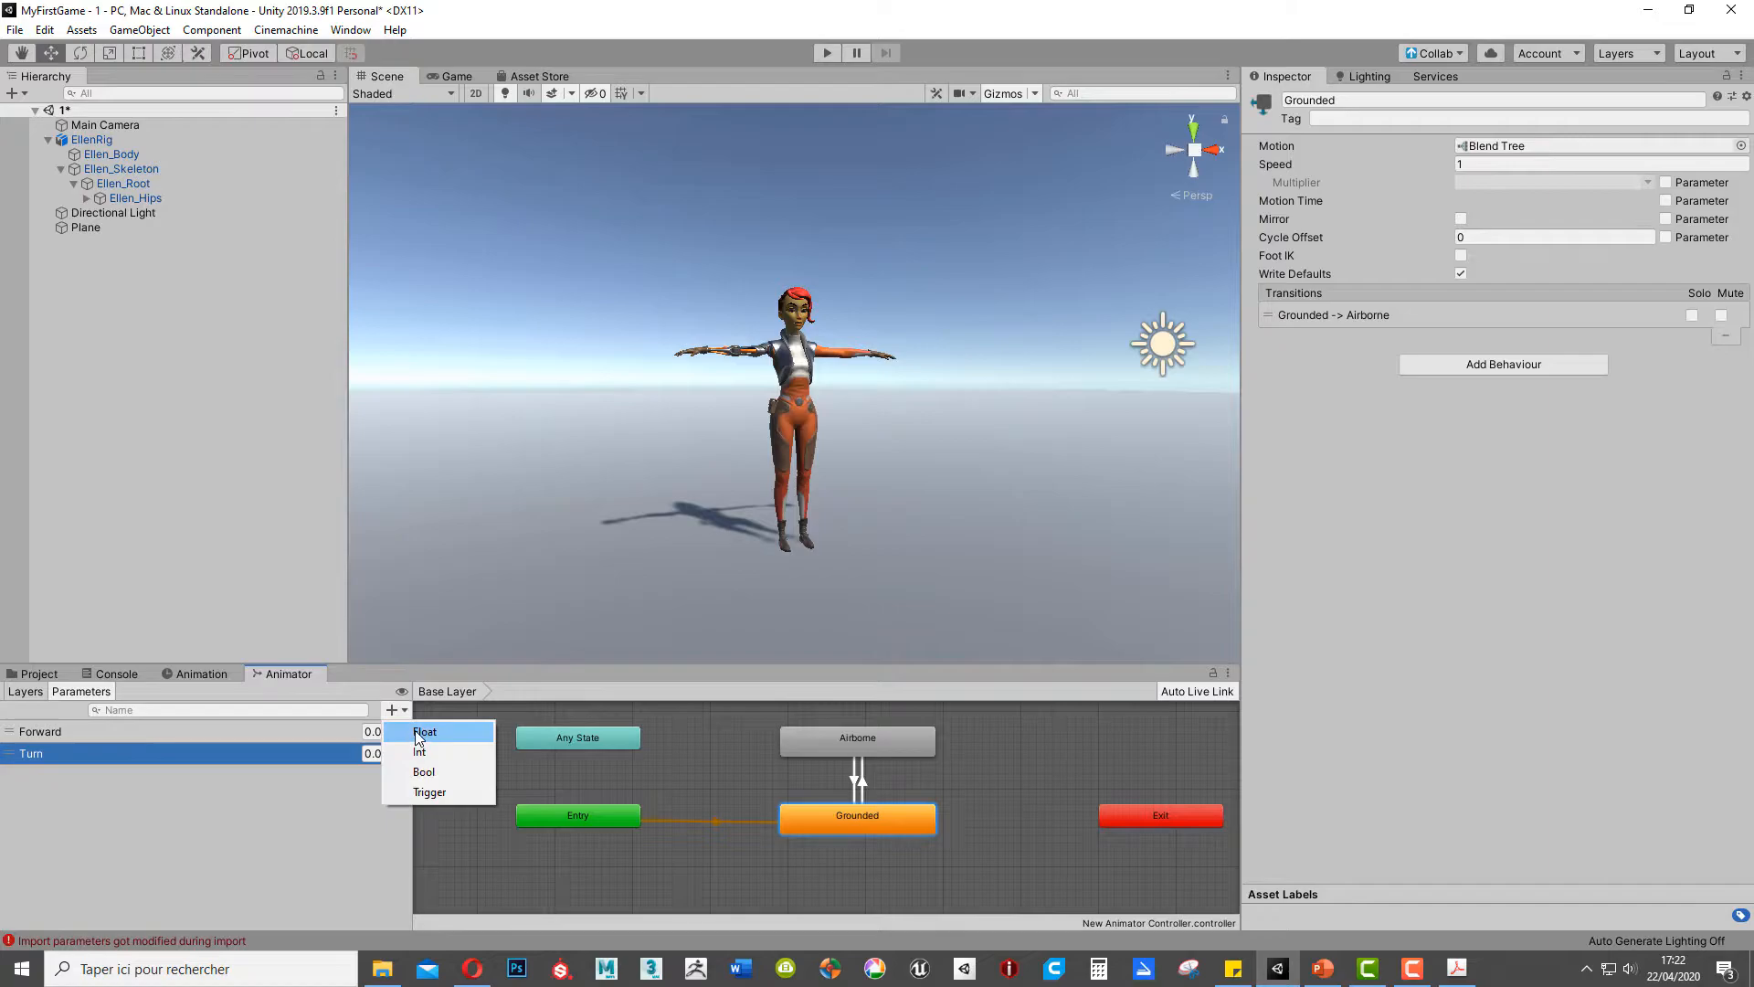
{"action": "left_click", "coordinate": [439, 779]}
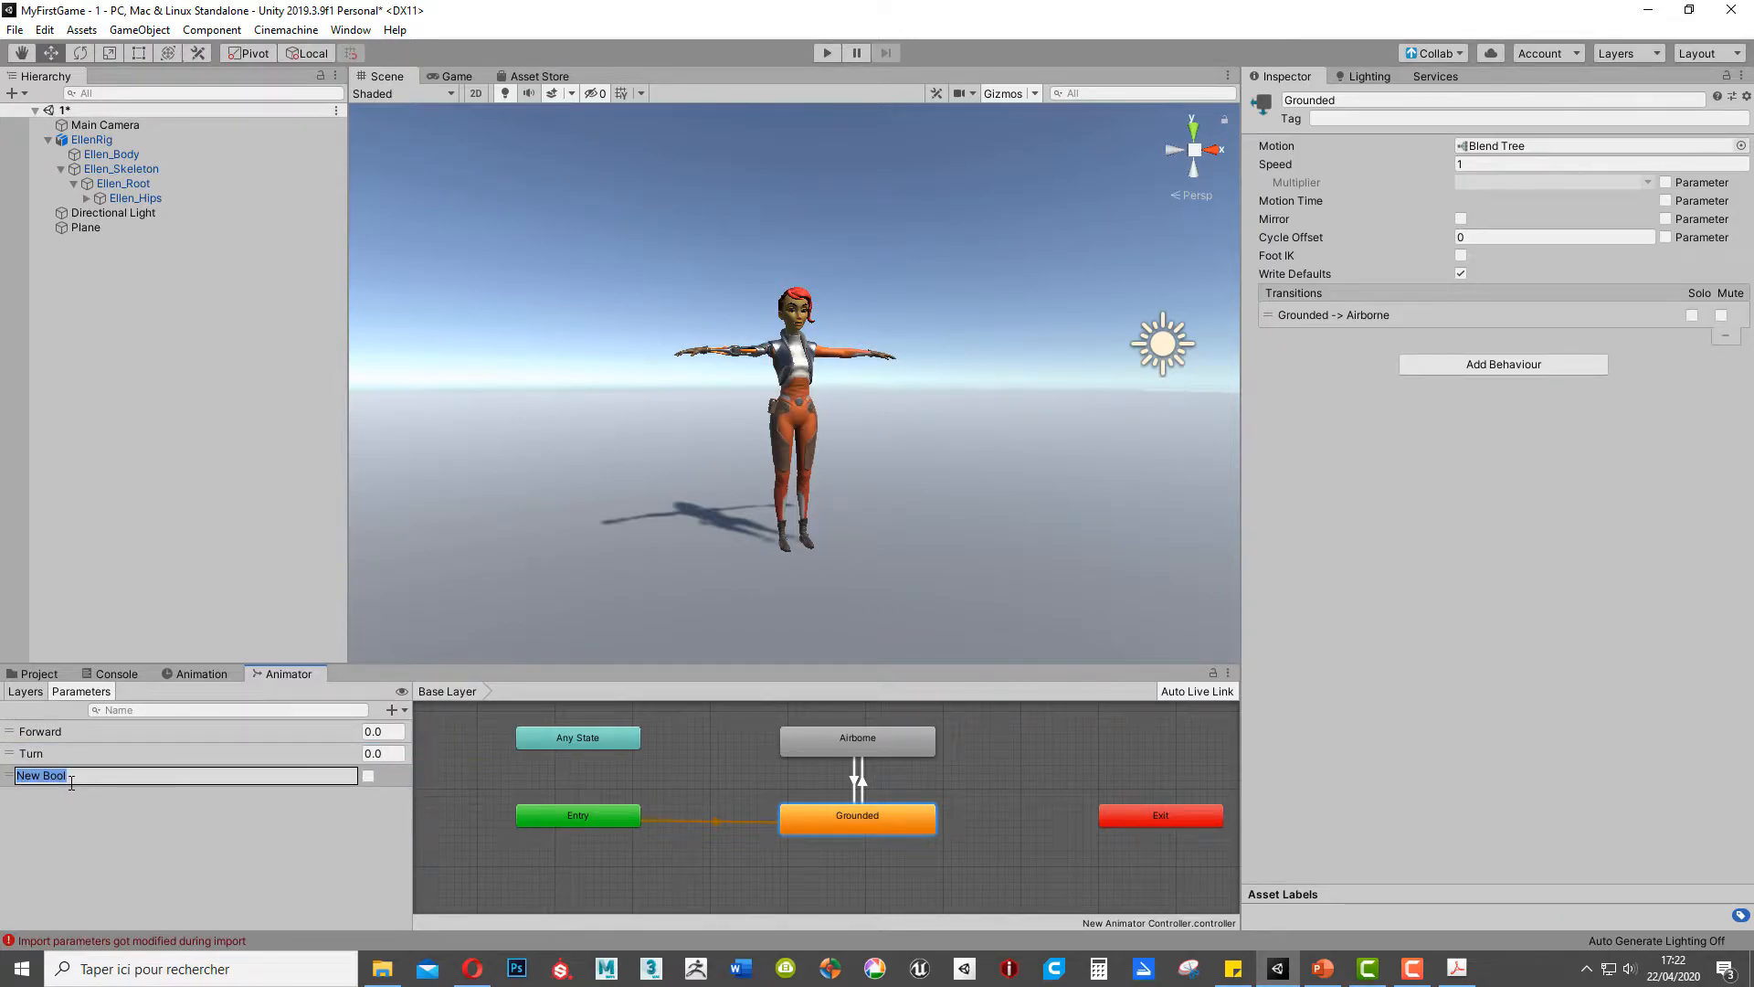
{"action": "type", "text": "OnGround"}
{"action": "key", "text": "Return"}
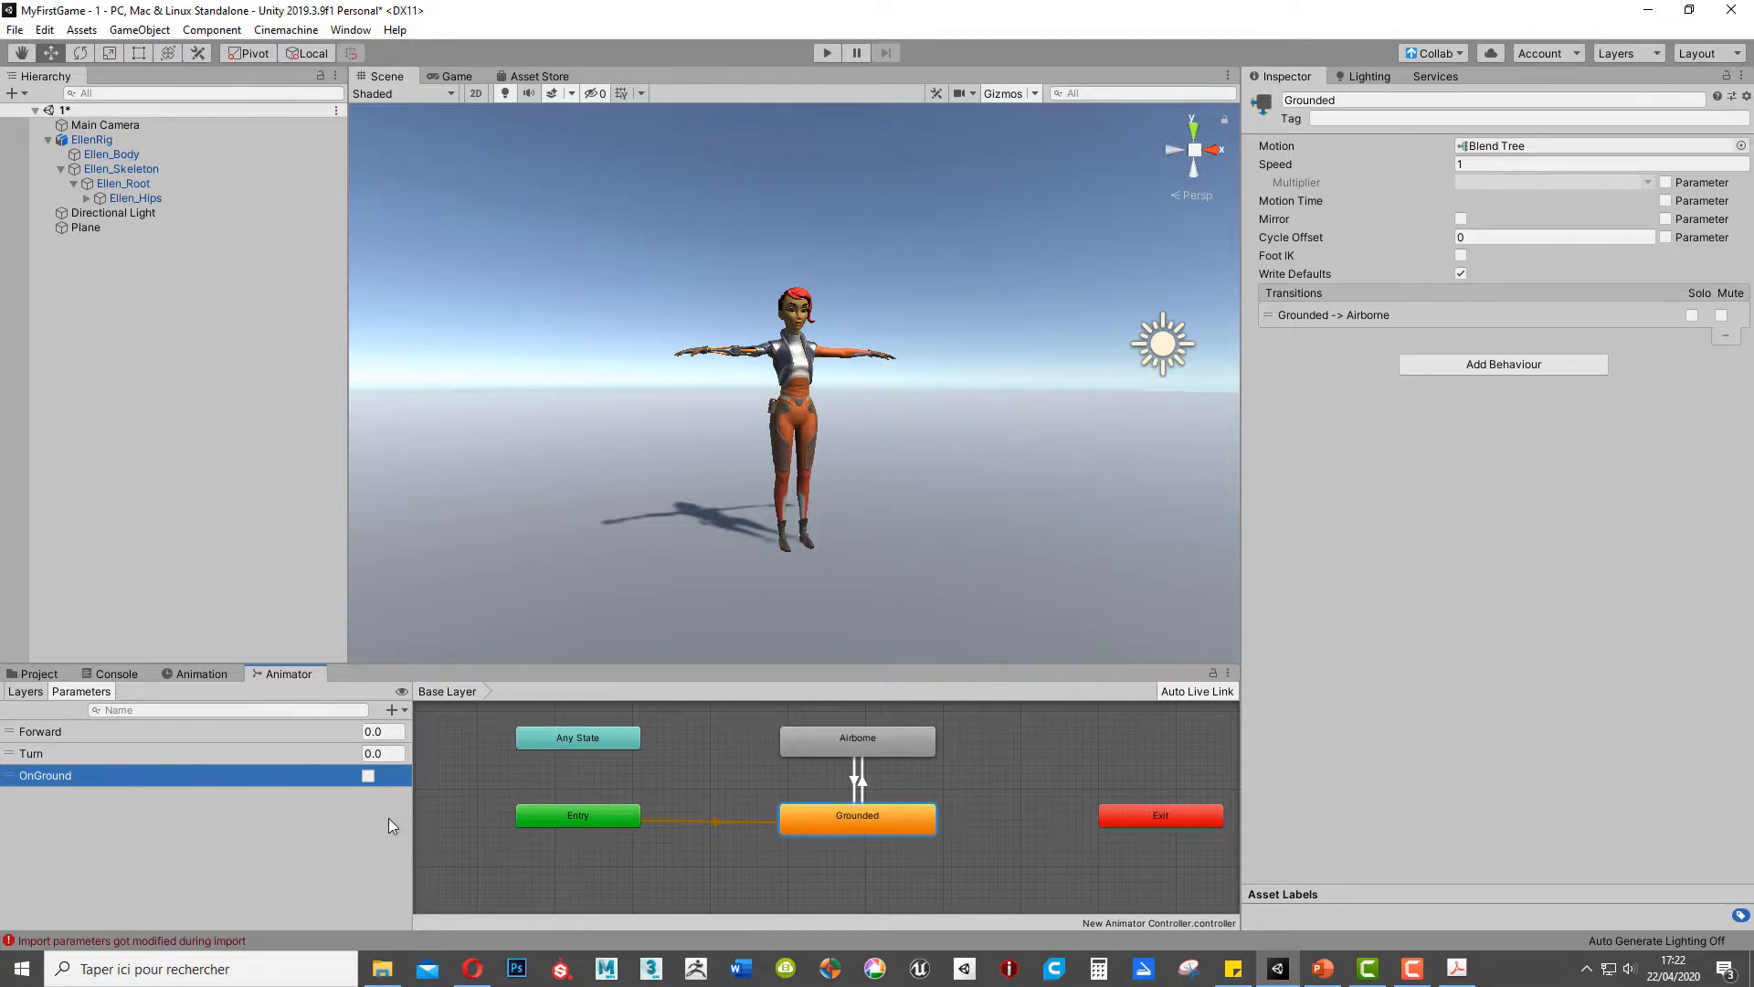
{"action": "left_click", "coordinate": [262, 836]}
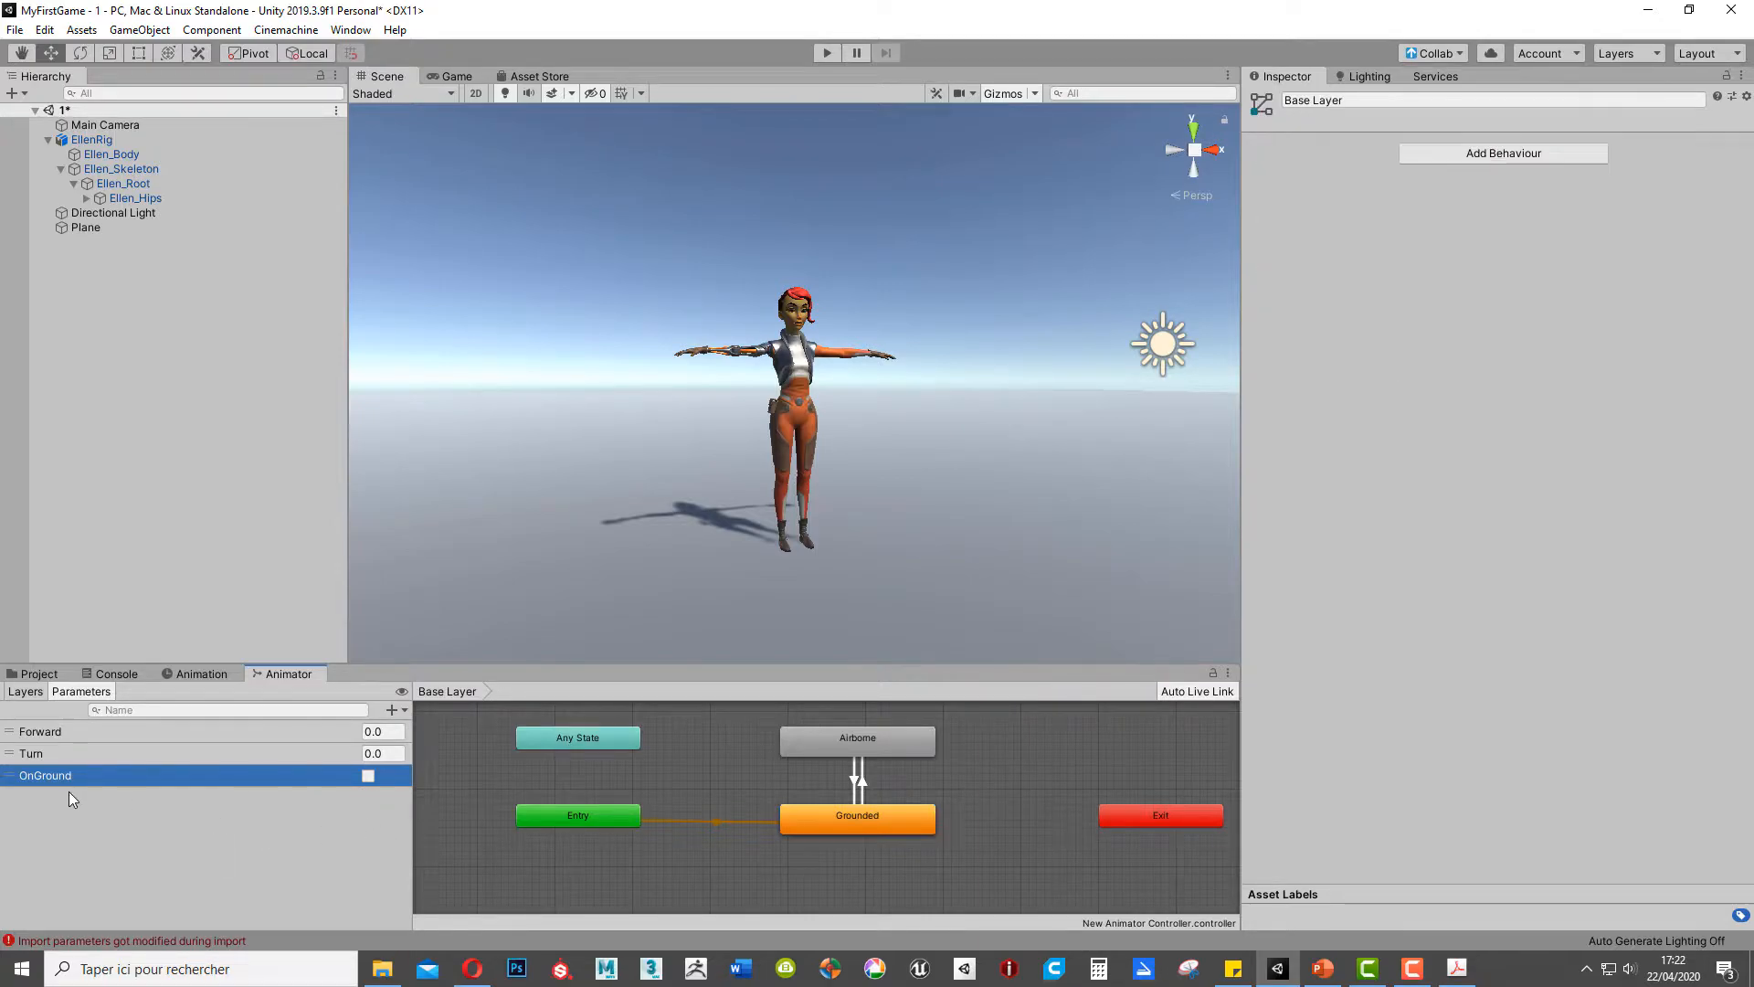
{"action": "left_click", "coordinate": [368, 776]}
Step: Add two float parameters named Jump and JumpLeg
{"action": "left_click", "coordinate": [391, 710]}
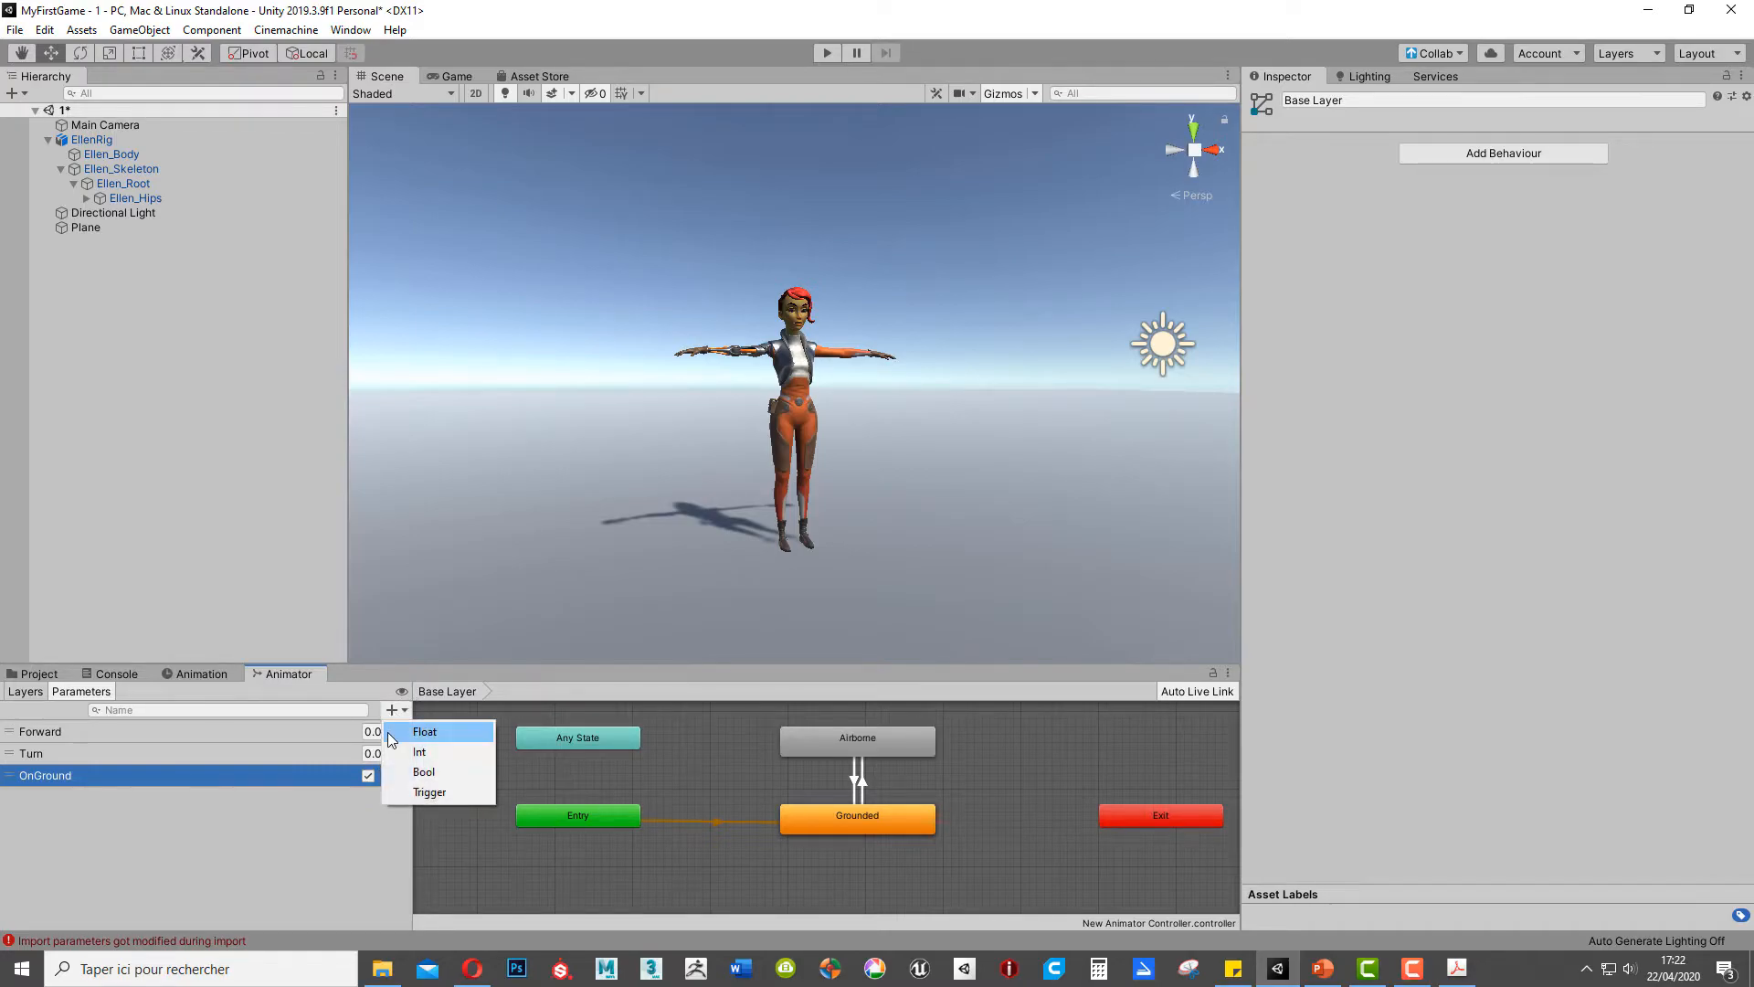
{"action": "left_click", "coordinate": [389, 732]}
{"action": "type", "text": "Jump"}
{"action": "key", "text": "Return"}
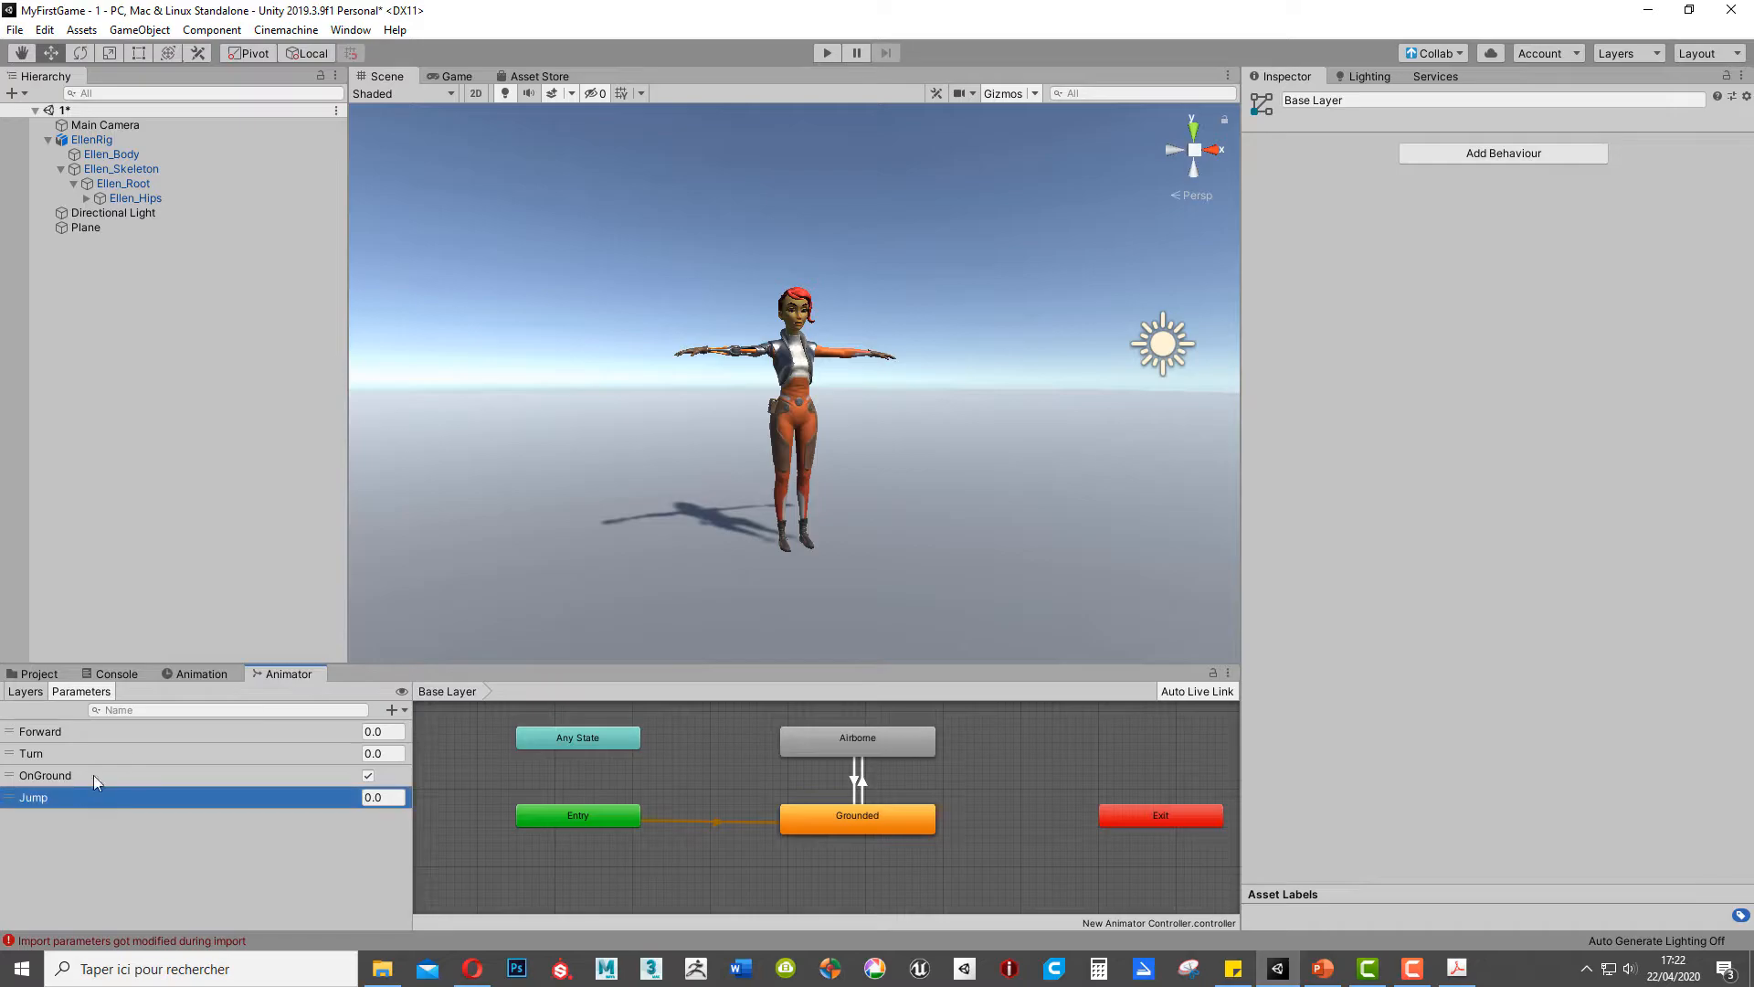
{"action": "left_click", "coordinate": [392, 710]}
{"action": "left_click", "coordinate": [415, 731]}
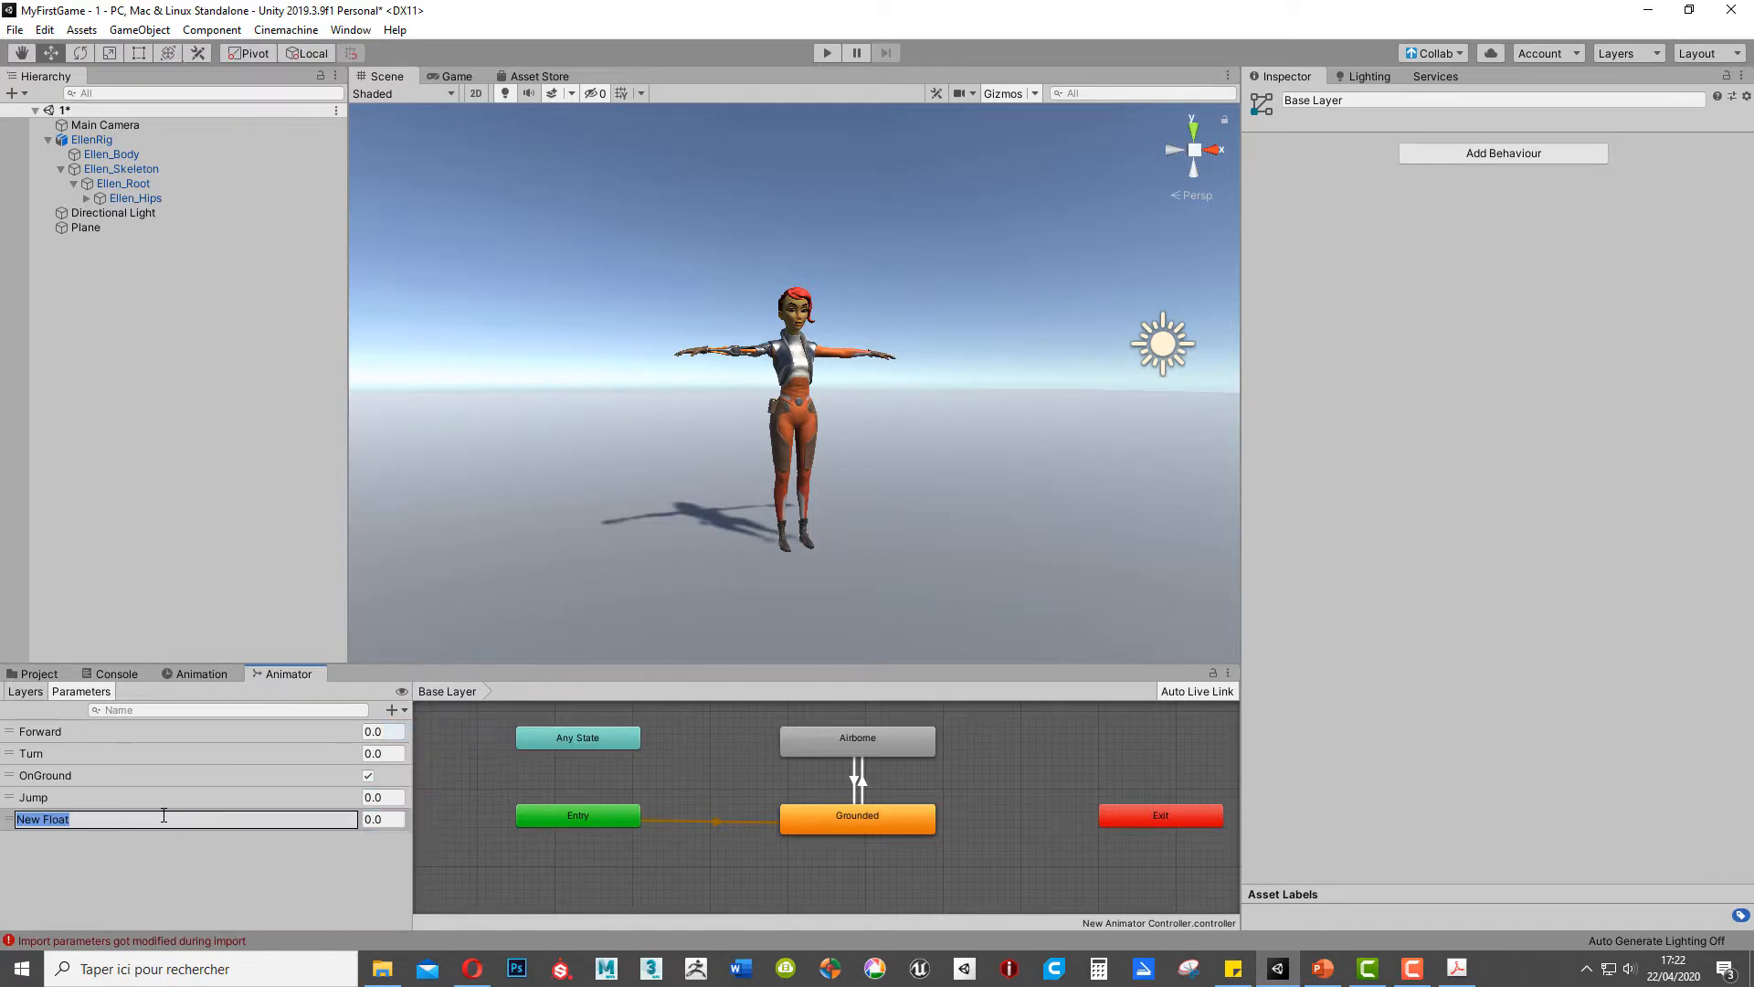
{"action": "type", "text": "JumpLeg"}
{"action": "key", "text": "Return"}
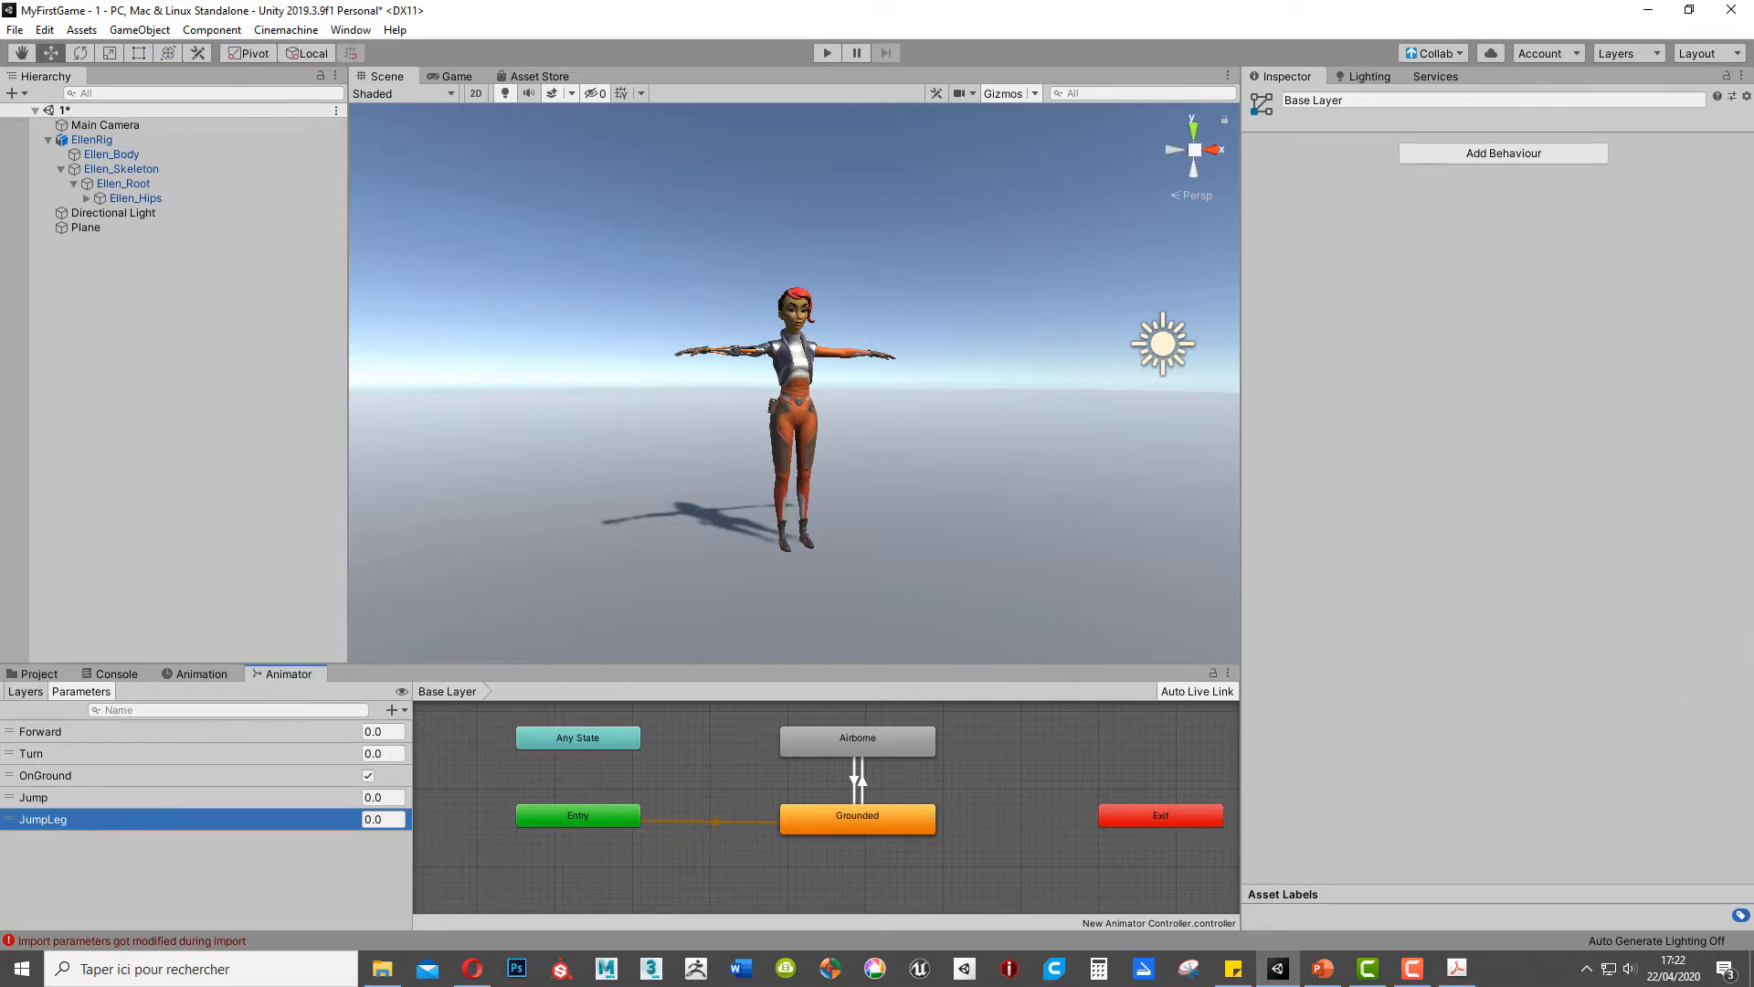
Step: Disable Has Exit Time on the Grounded-to-Airborne transition and add a condition requiring OnGround to be false
{"action": "left_click", "coordinate": [861, 784]}
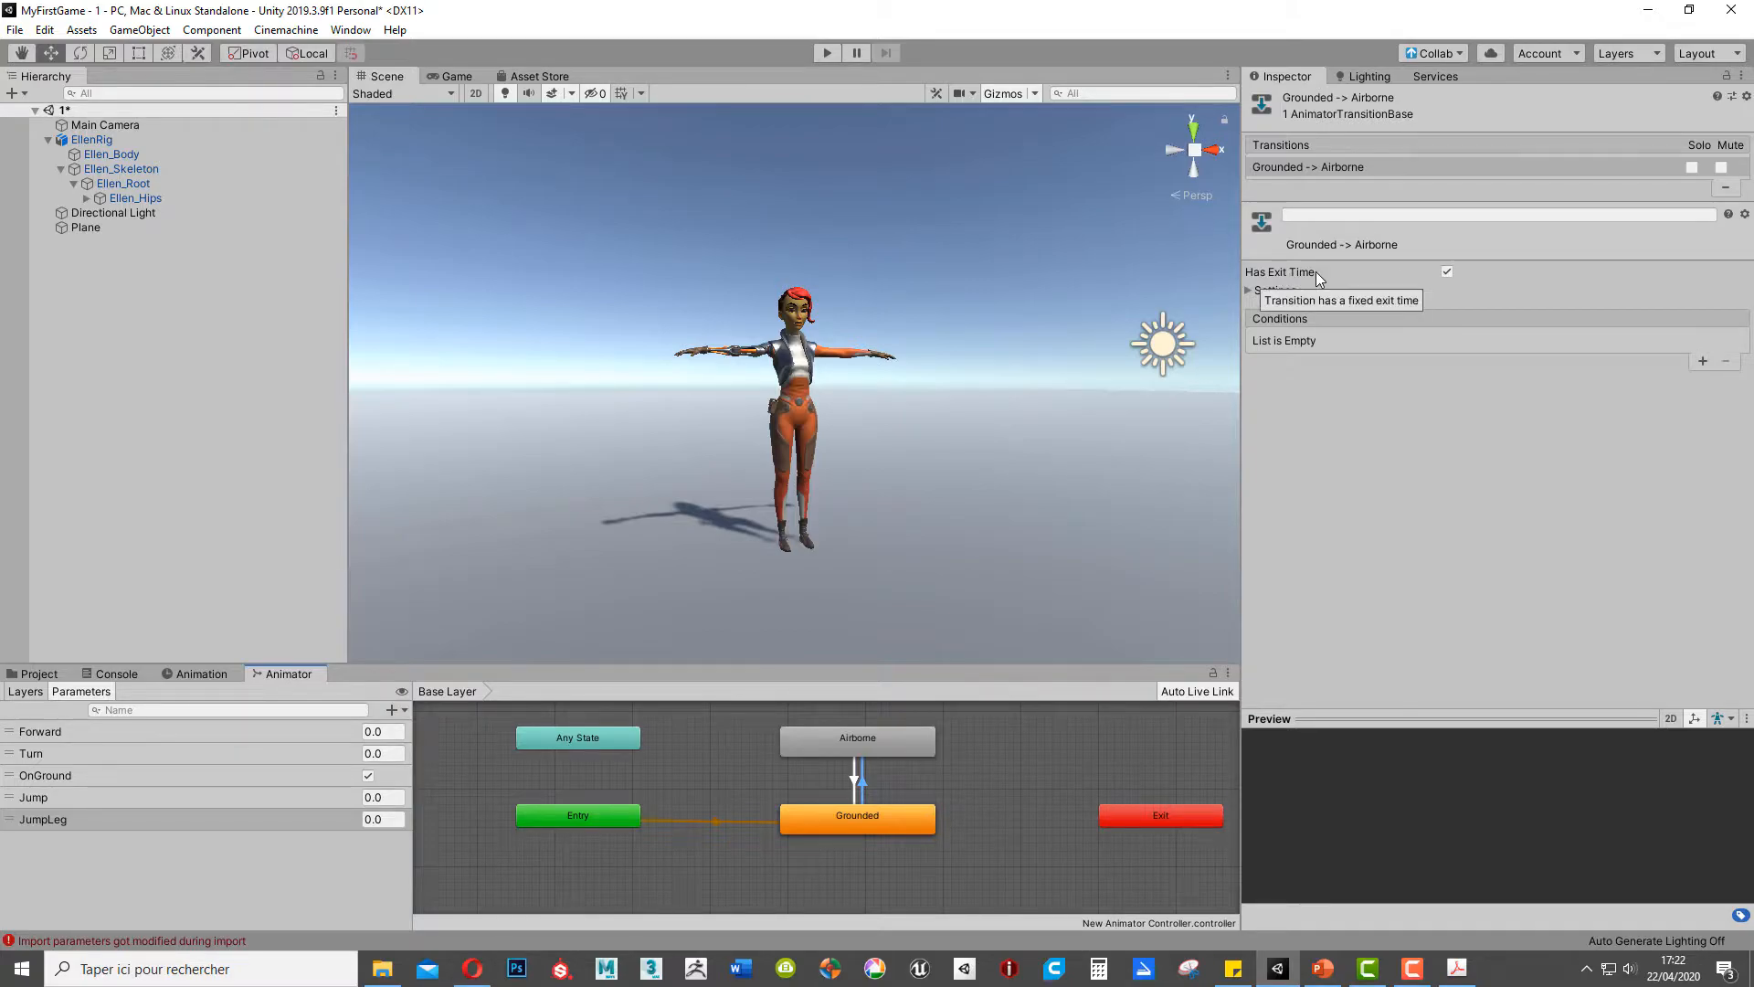
{"action": "left_click", "coordinate": [1446, 272]}
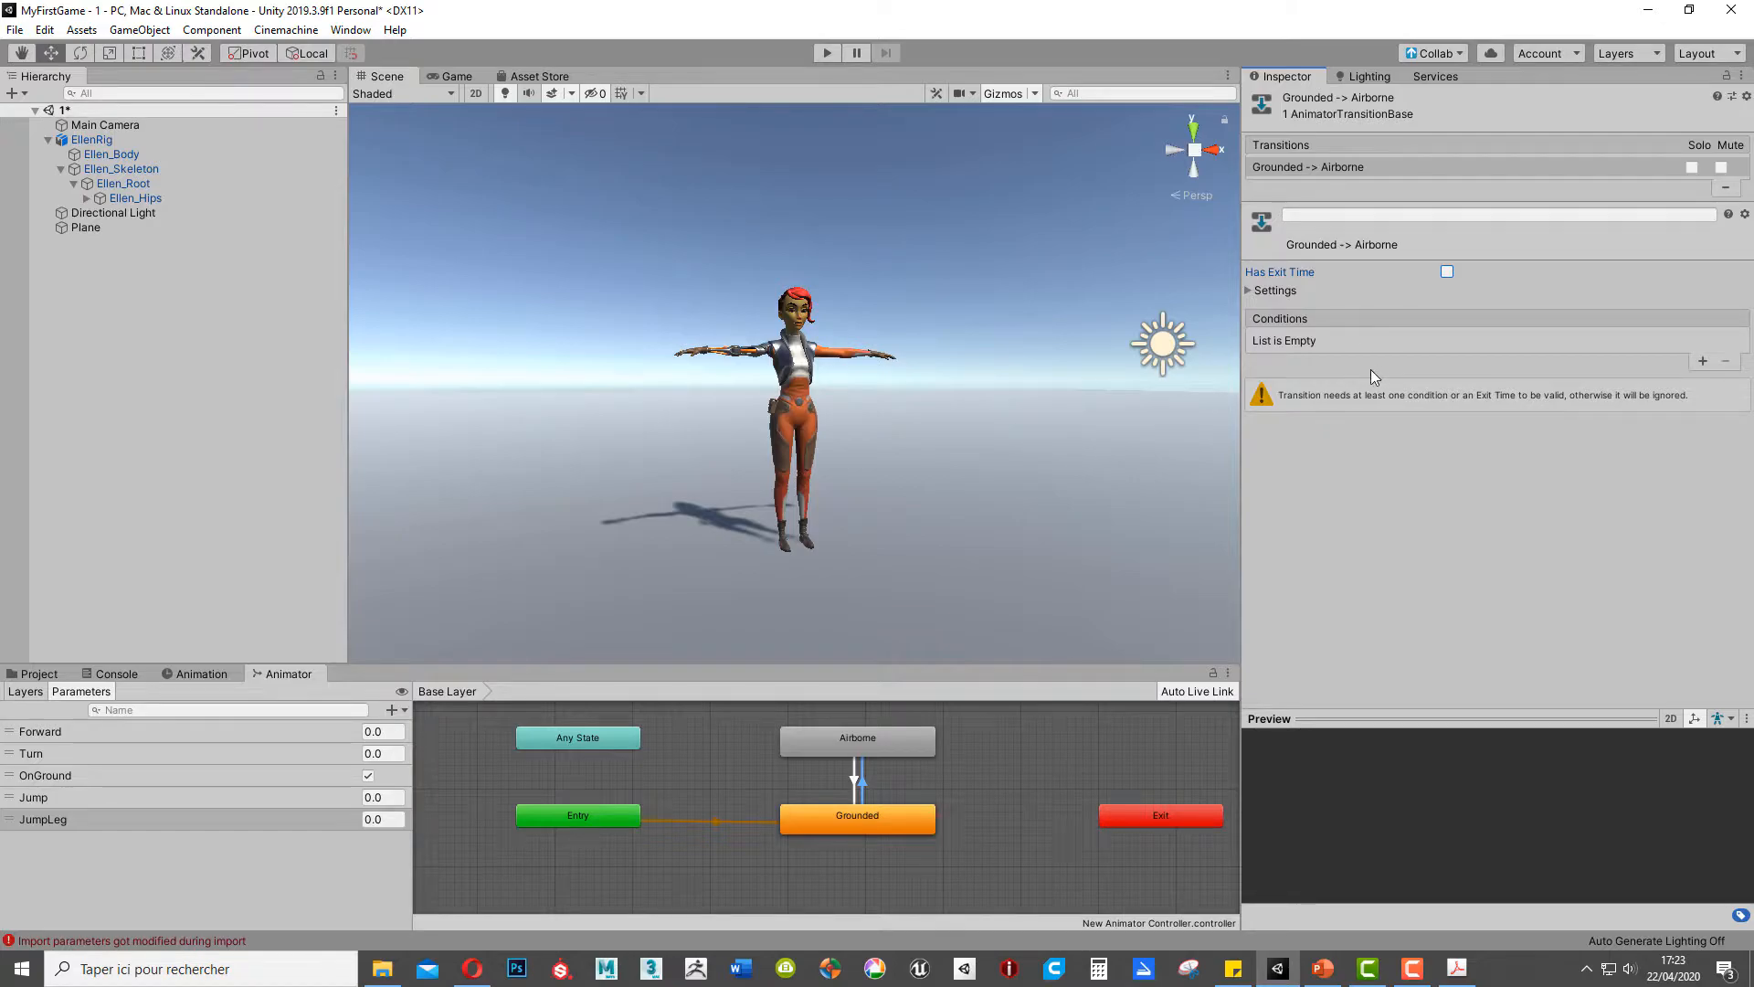
{"action": "left_click", "coordinate": [1702, 361]}
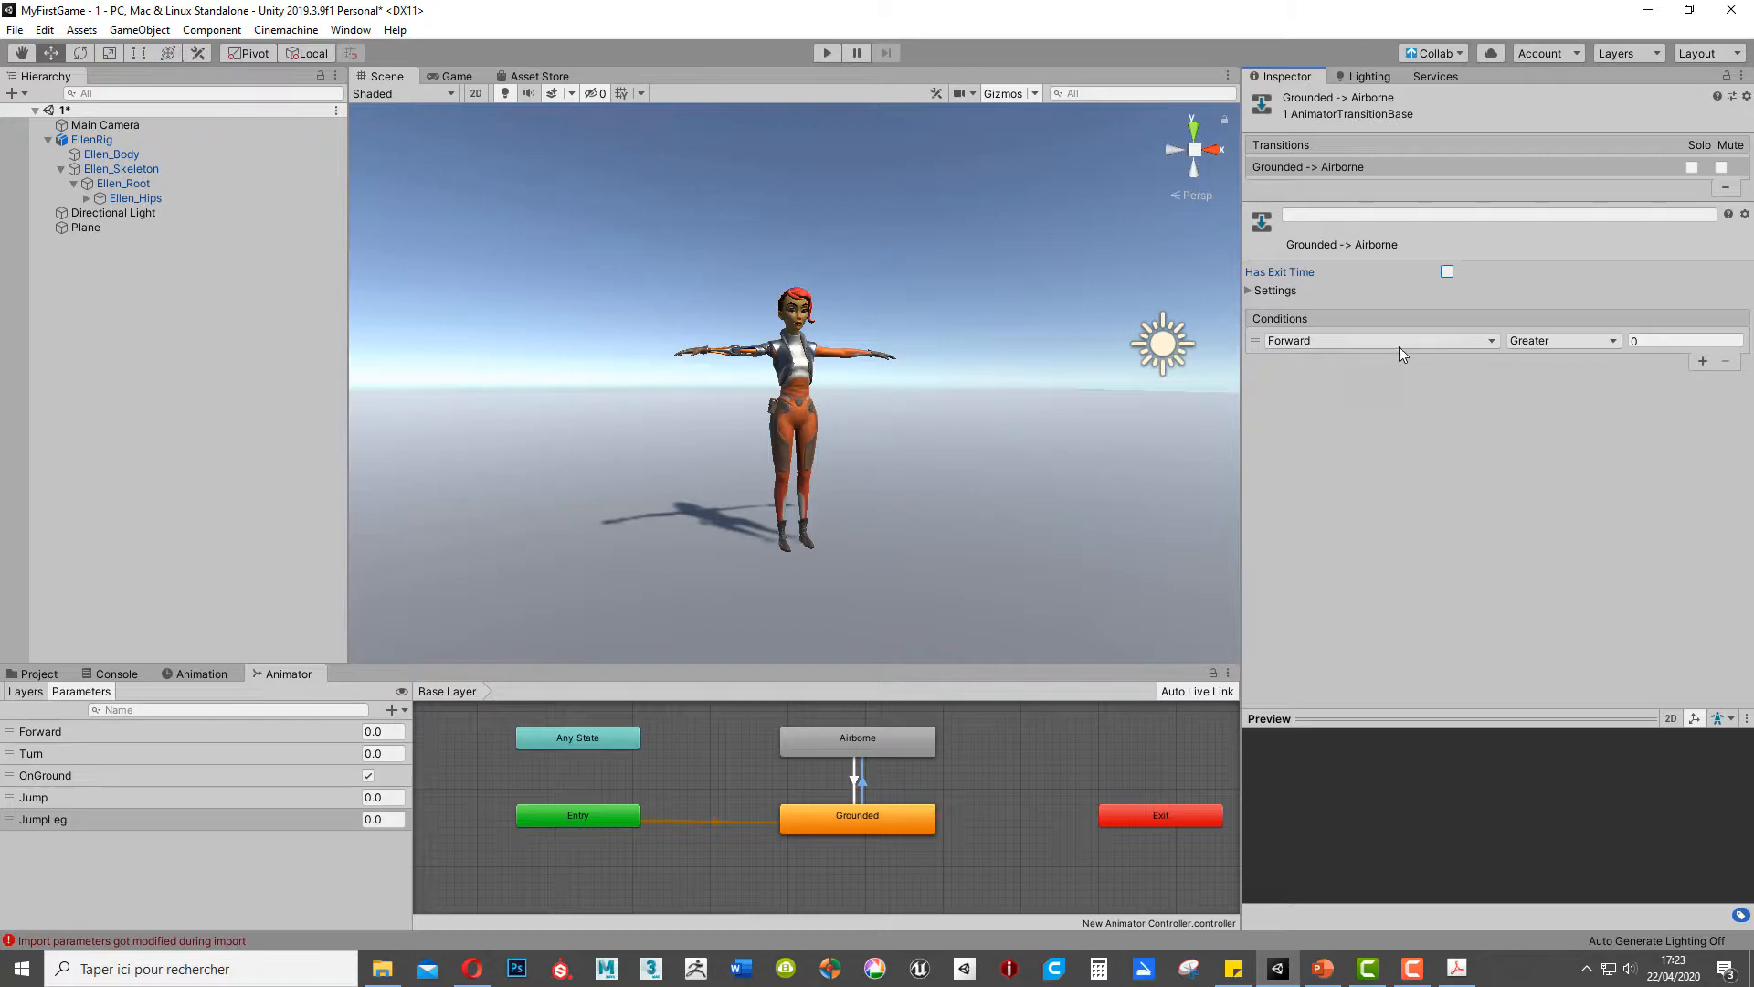
{"action": "left_click", "coordinate": [1480, 341]}
{"action": "left_click", "coordinate": [1330, 429]}
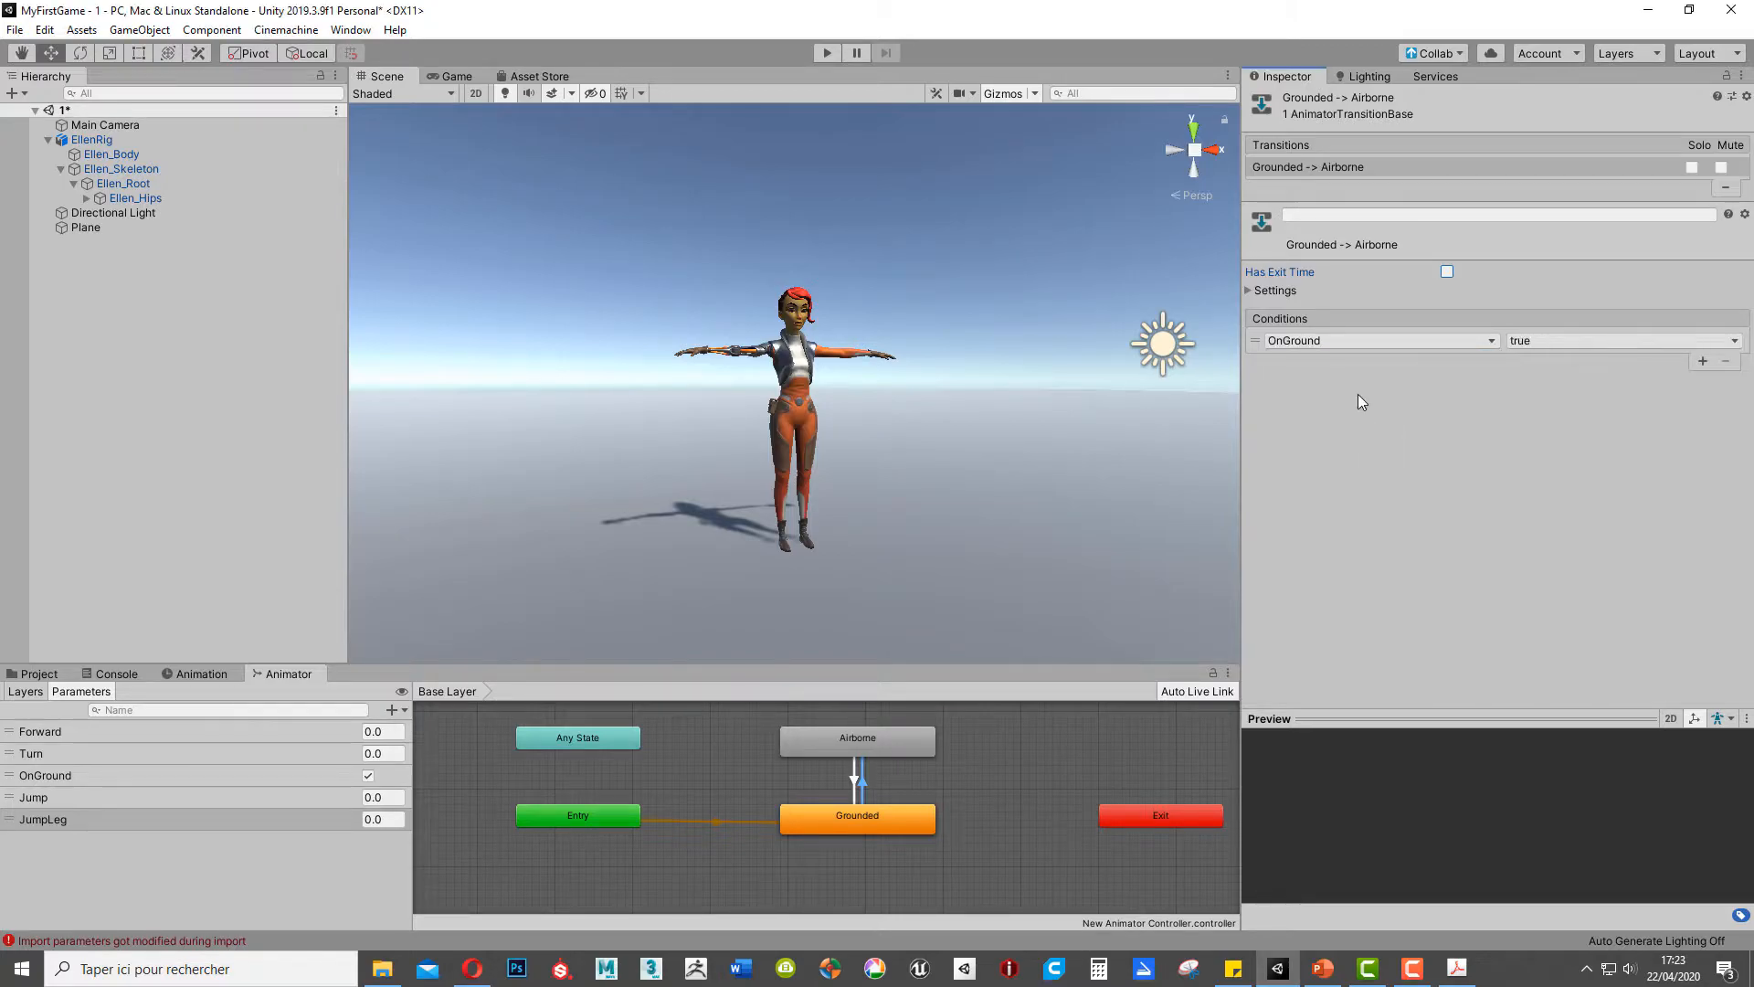
{"action": "left_click", "coordinate": [1574, 344]}
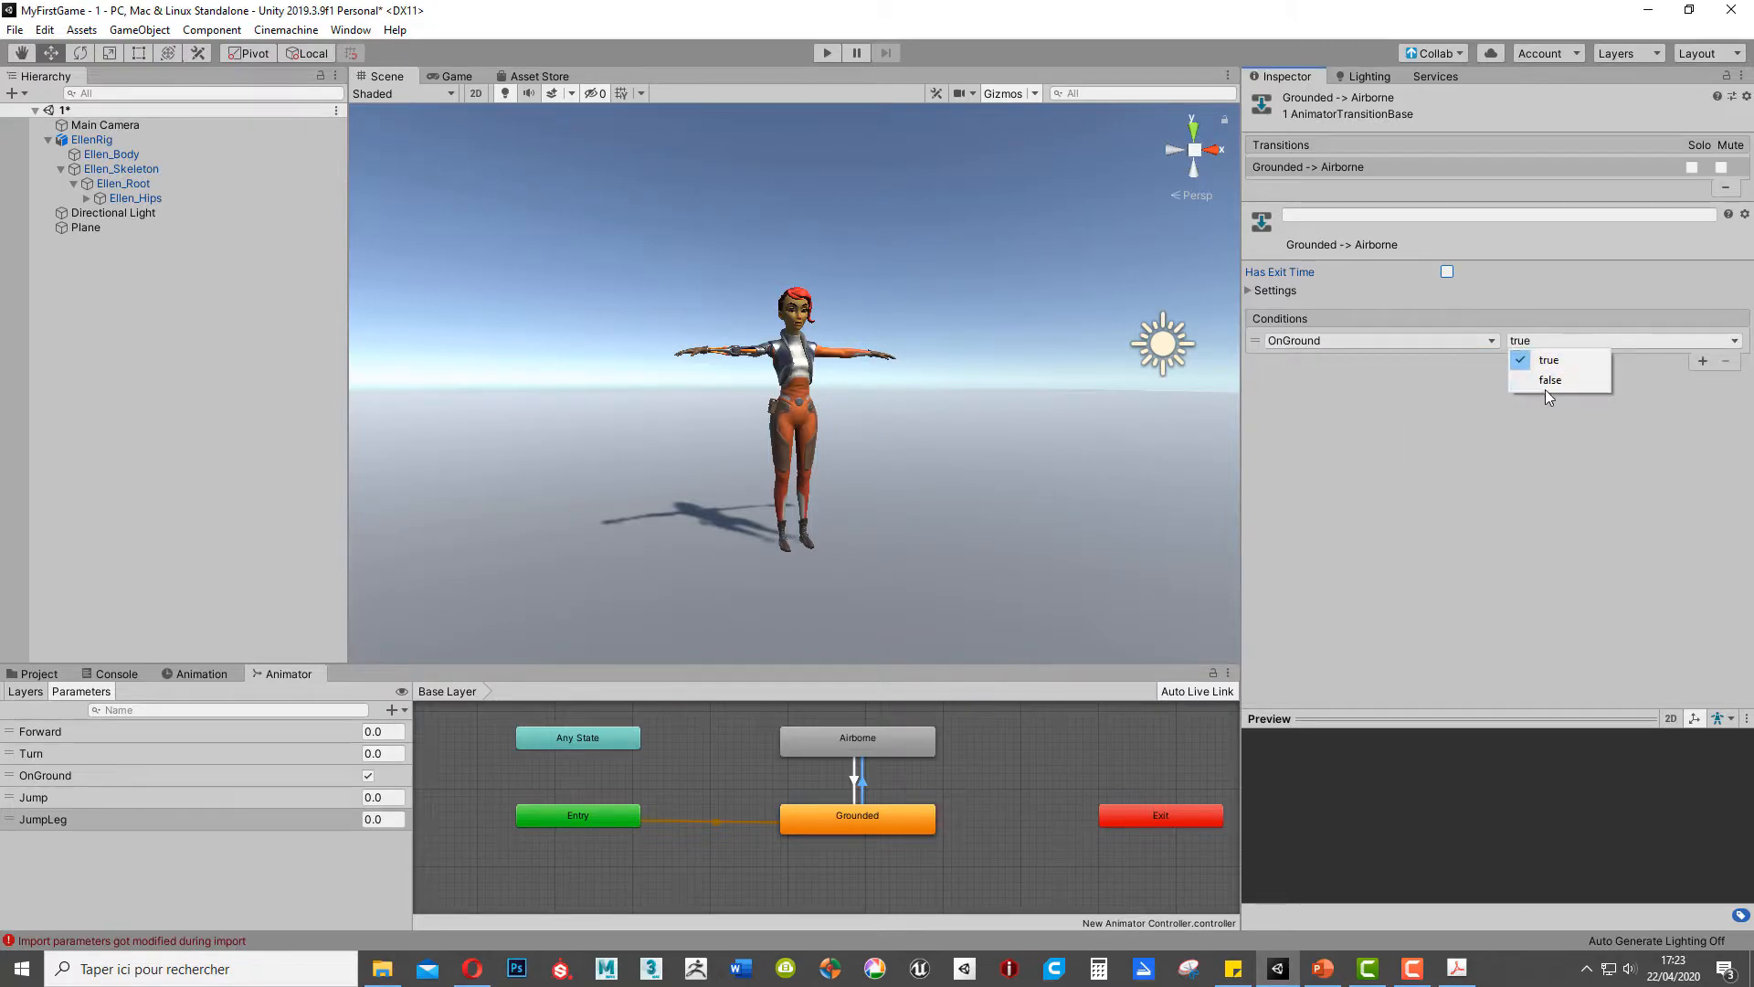
{"action": "left_click", "coordinate": [1549, 385]}
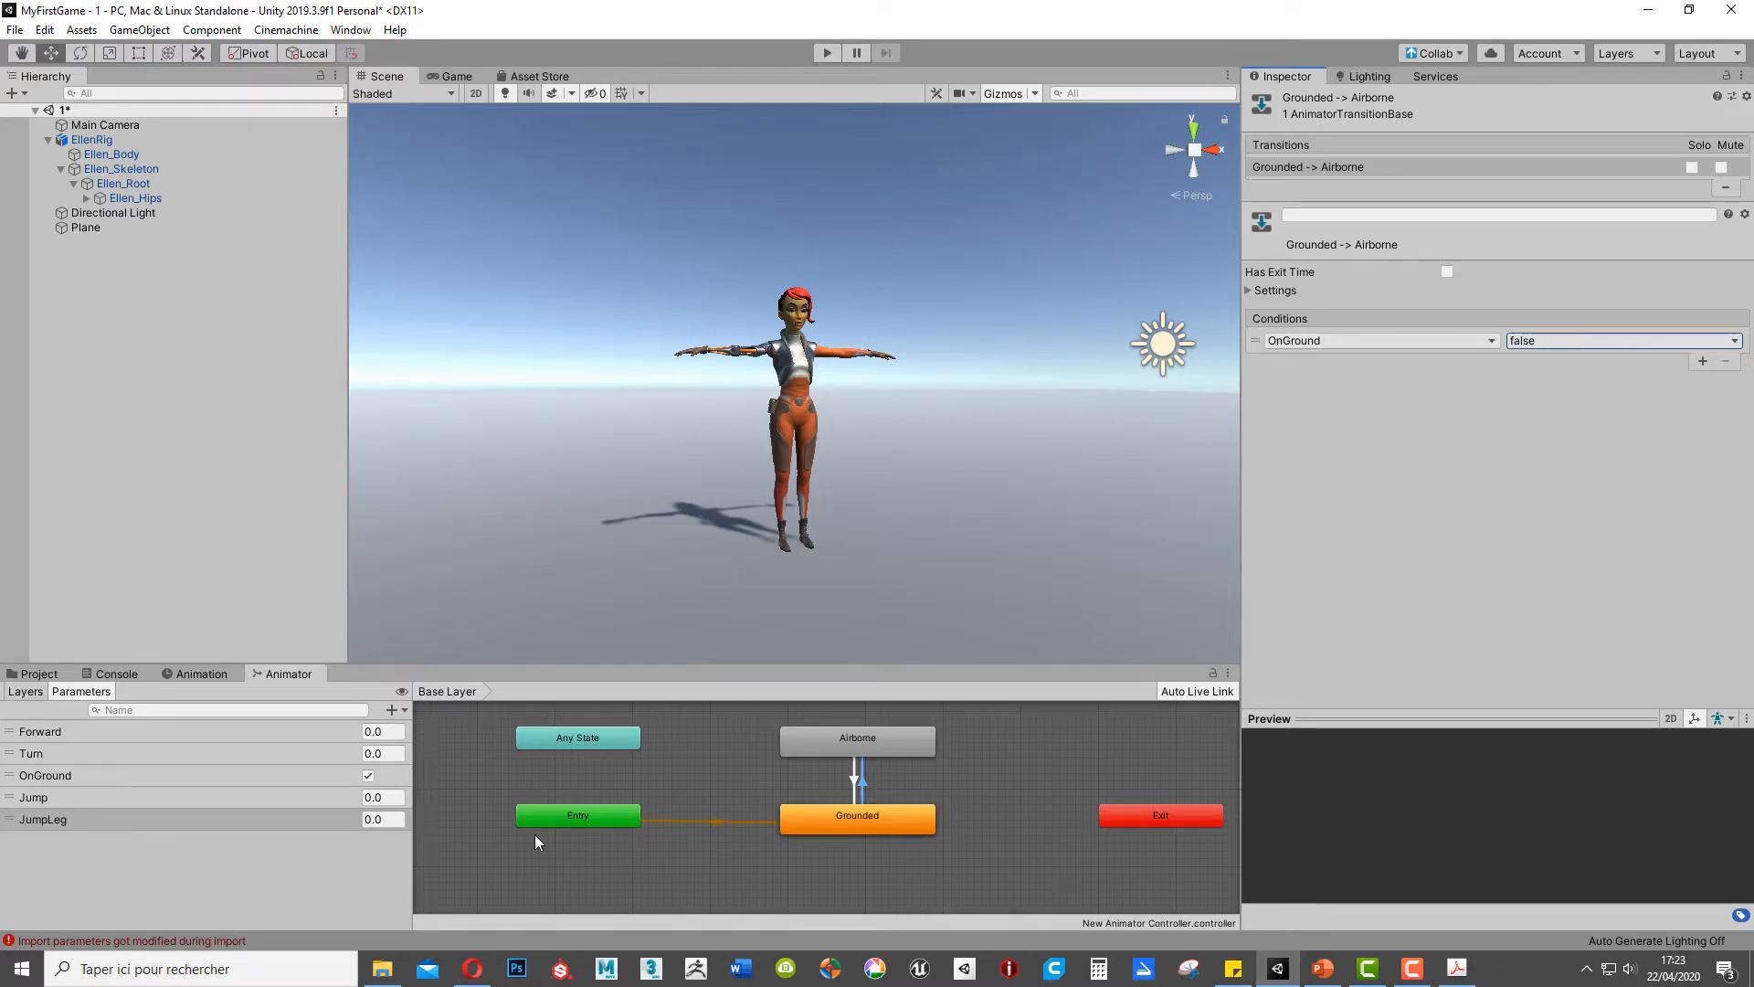
Step: Disable Has Exit Time on the Airborne-to-Grounded transition and add a condition requiring OnGround to be true
{"action": "left_click", "coordinate": [1322, 968]}
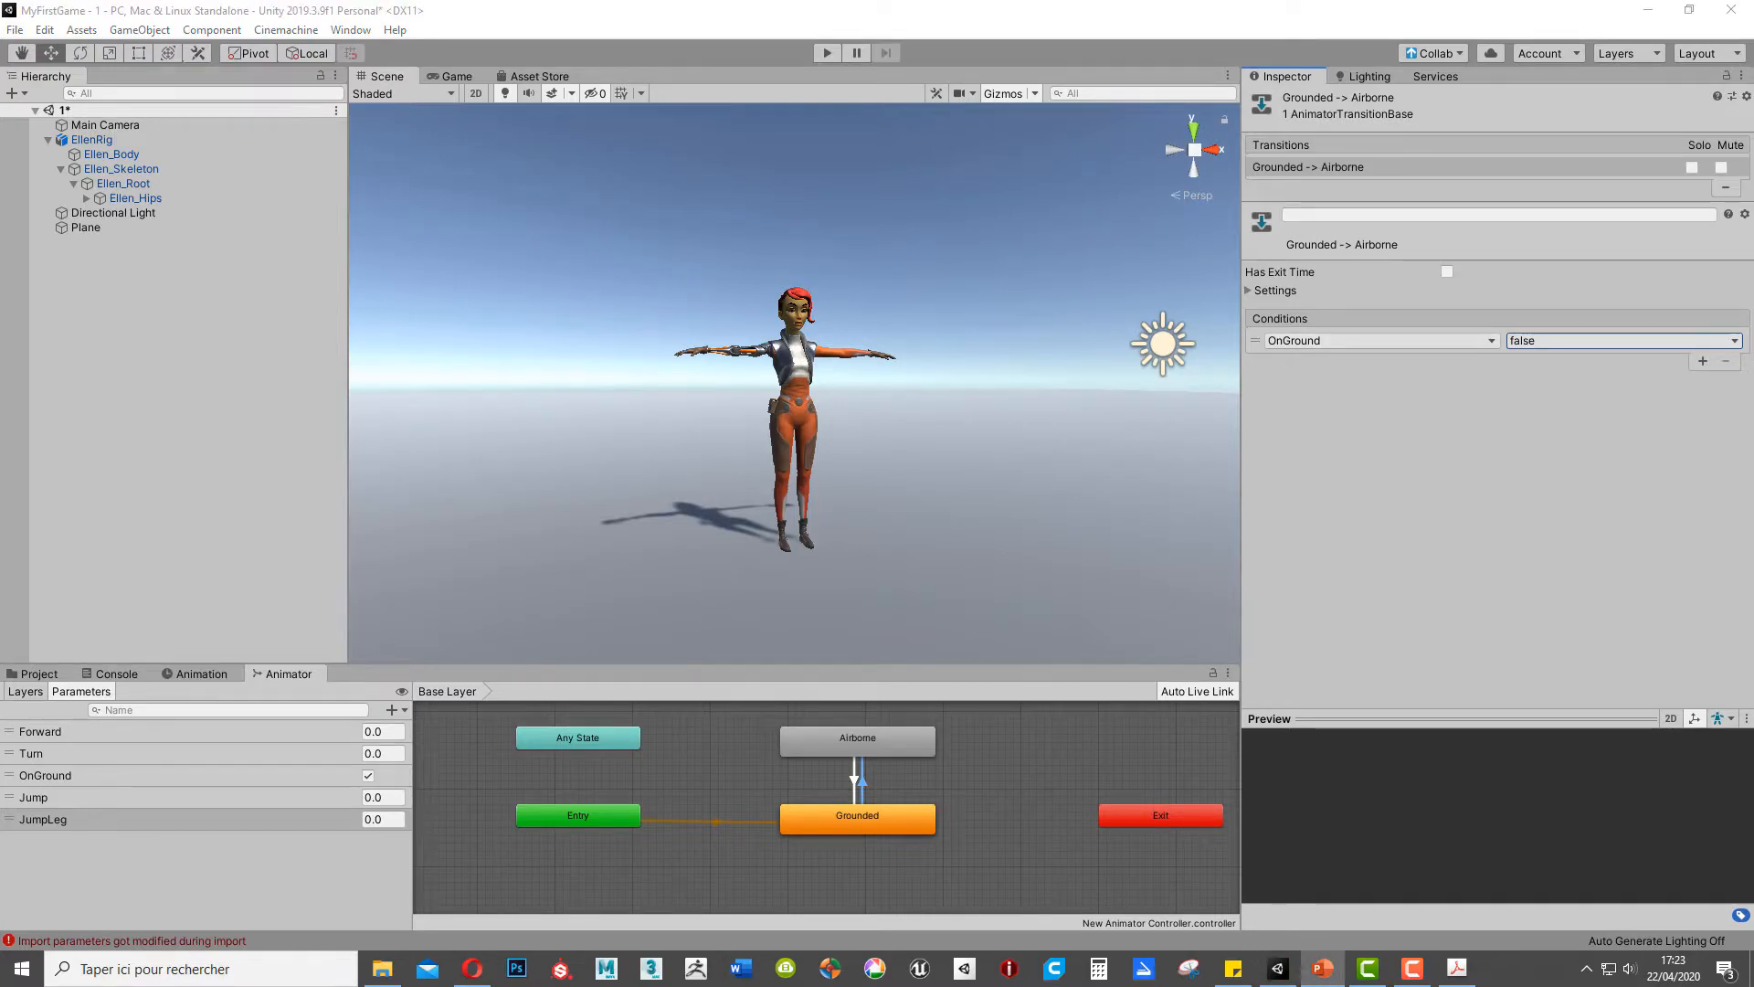
{"action": "left_click", "coordinate": [855, 779]}
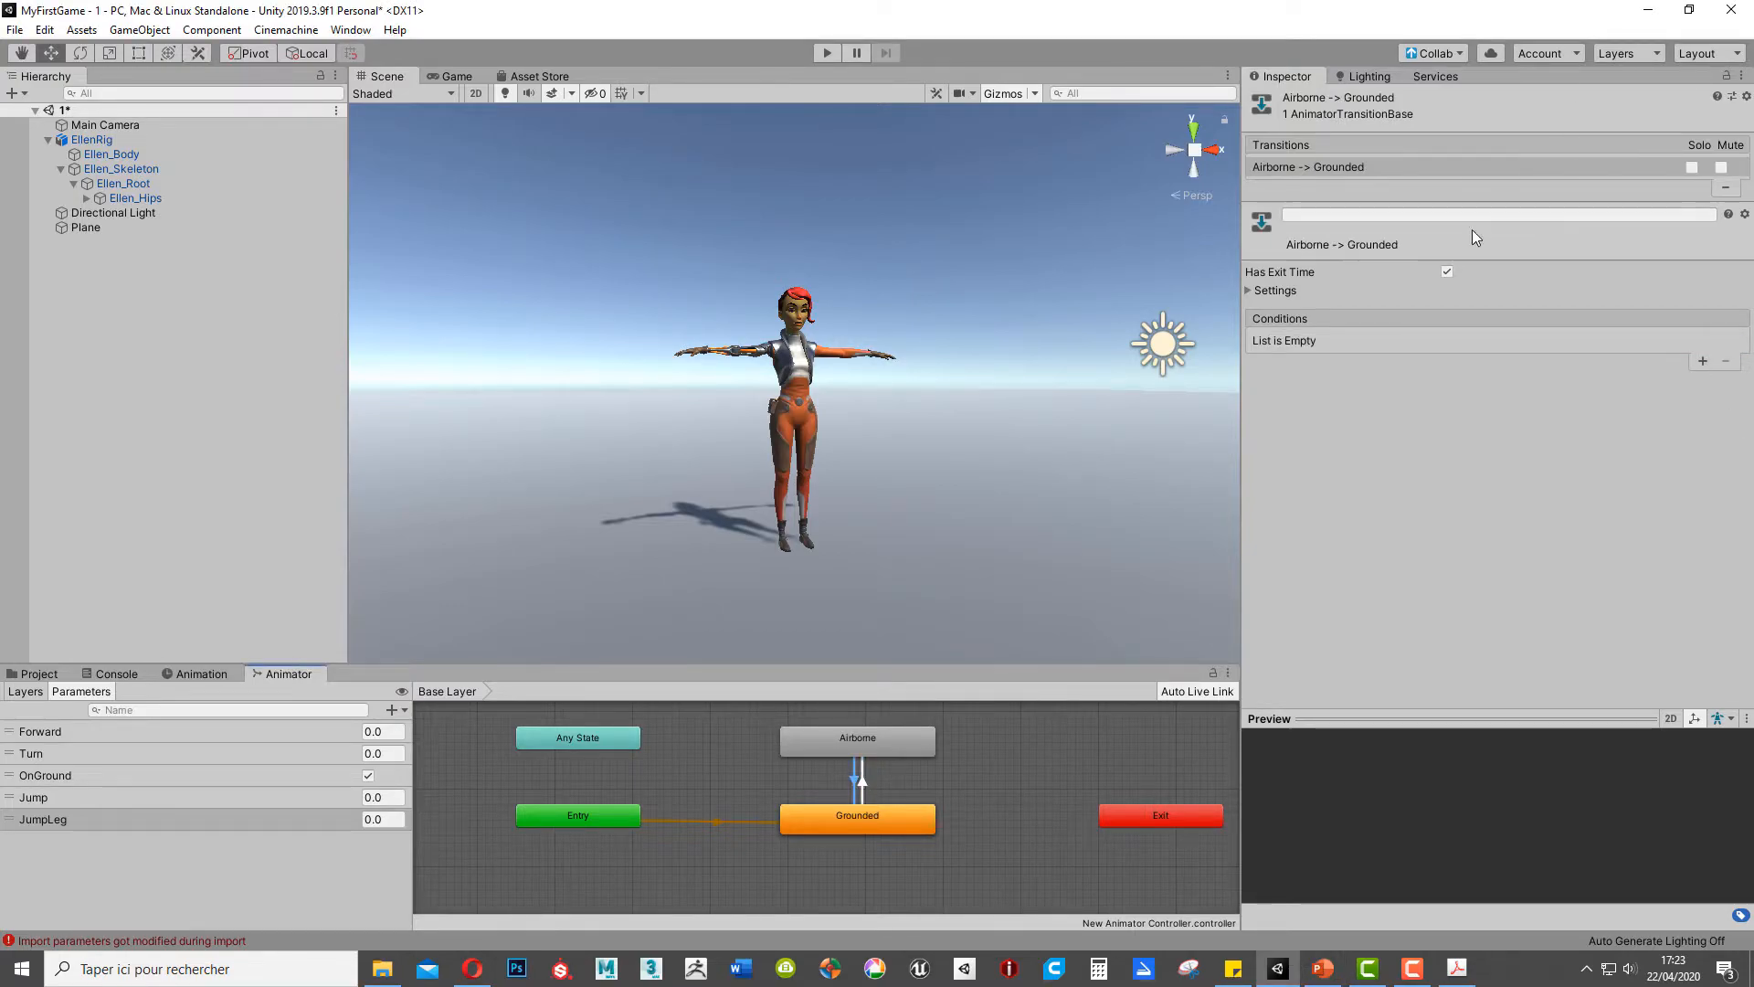
{"action": "left_click", "coordinate": [1447, 271]}
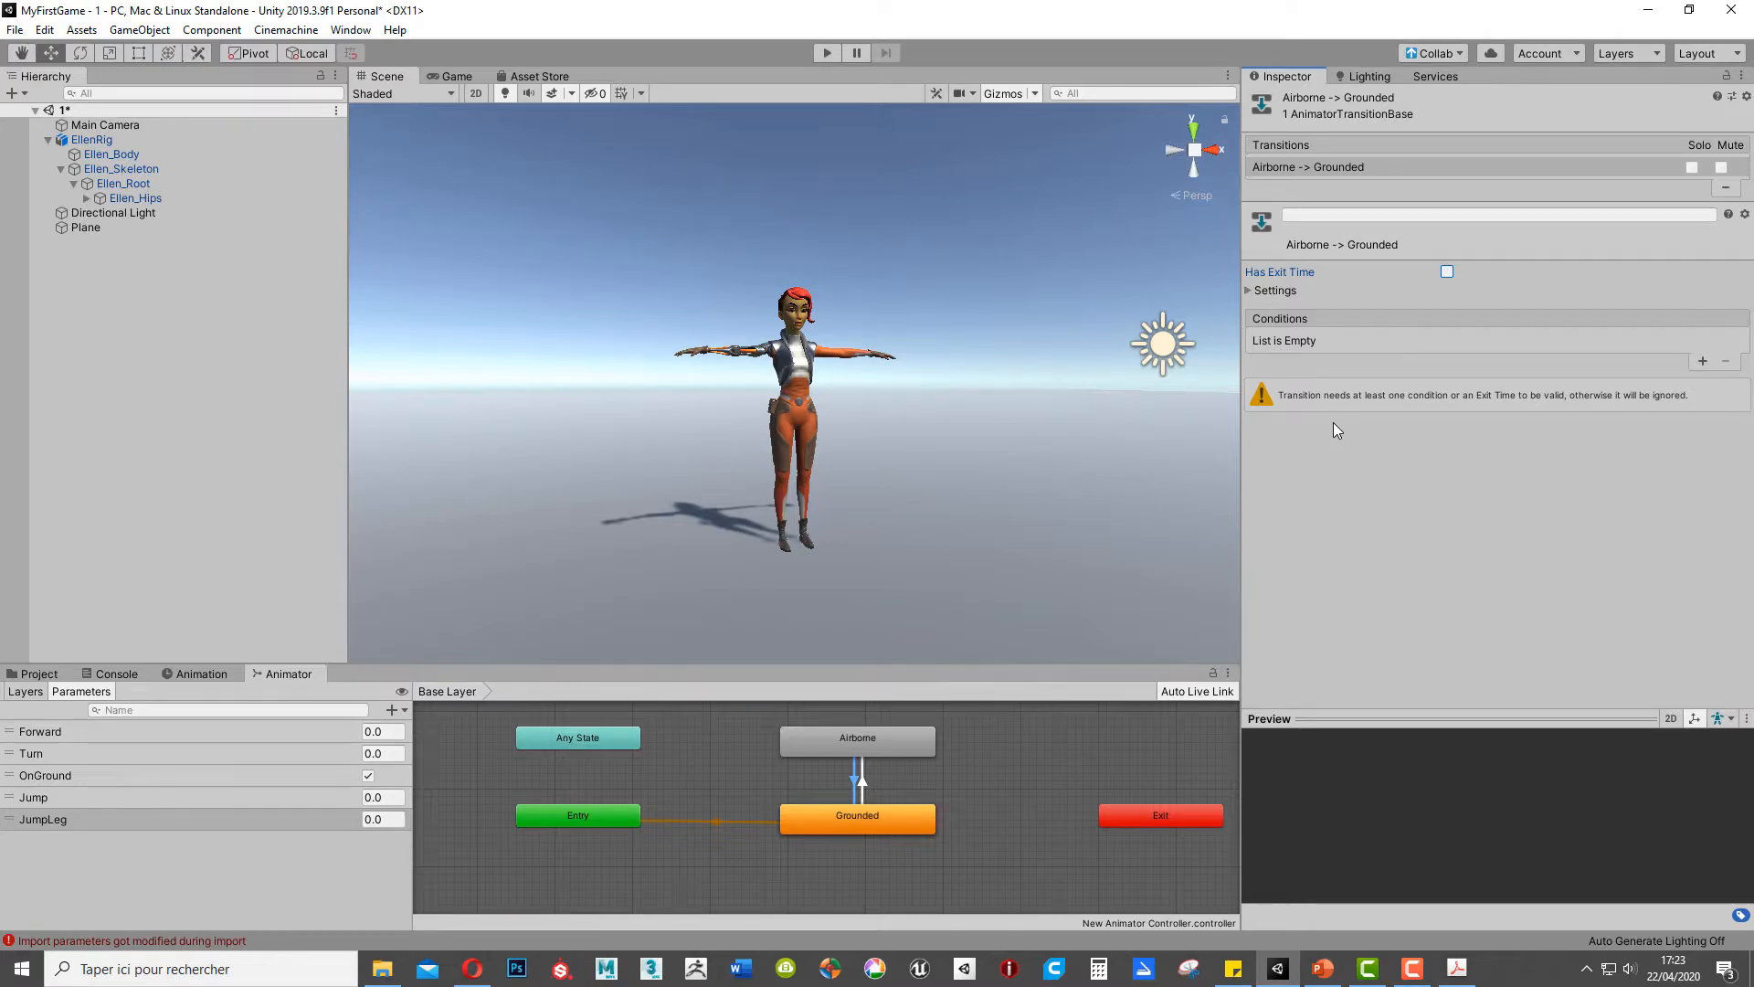
{"action": "left_click", "coordinate": [1703, 362]}
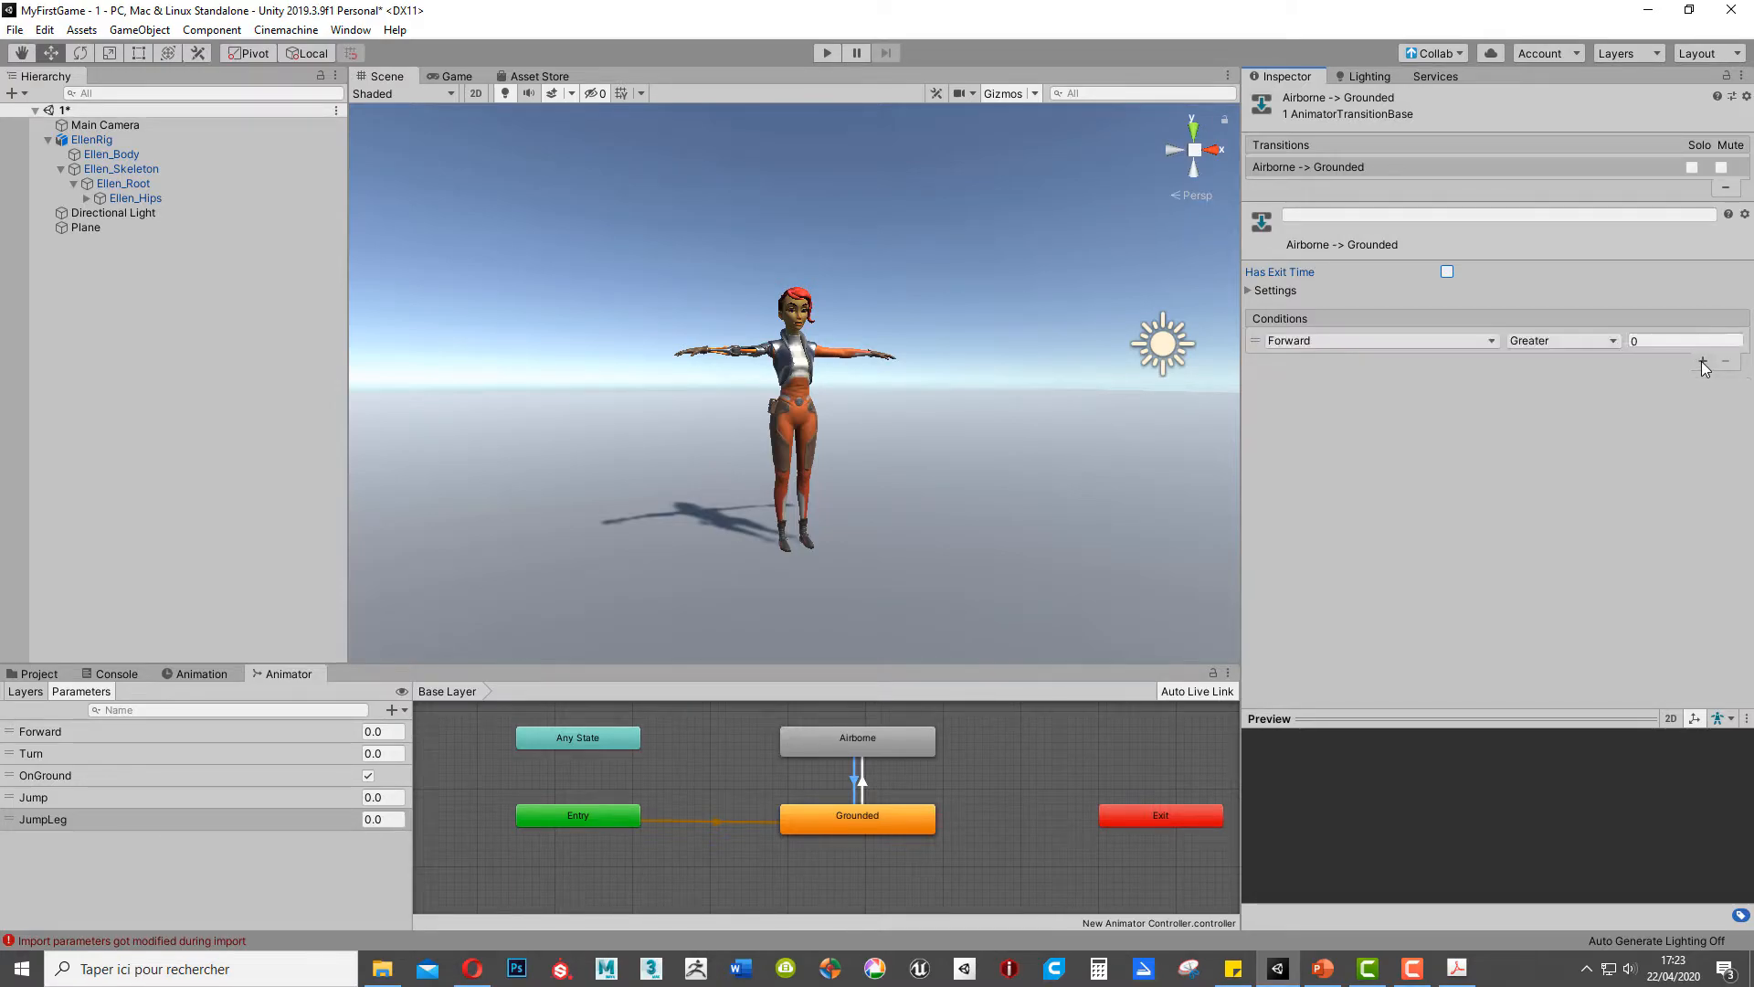
{"action": "left_click", "coordinate": [1365, 345]}
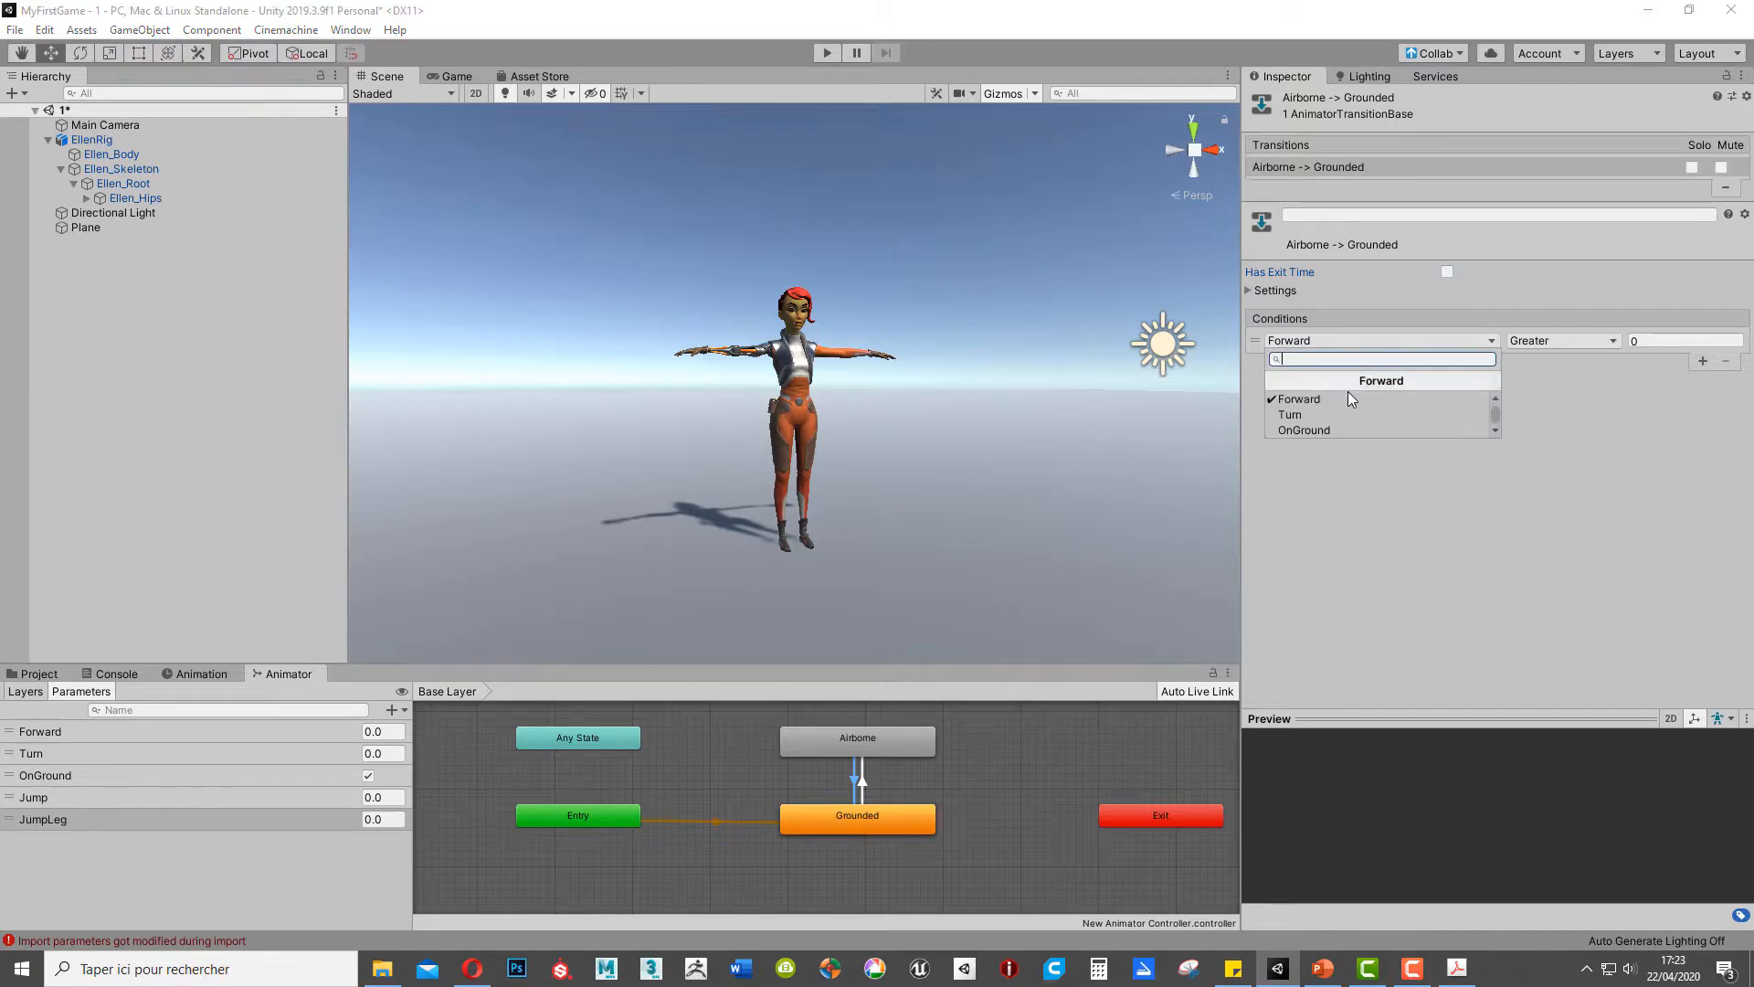
{"action": "left_click", "coordinate": [1319, 435]}
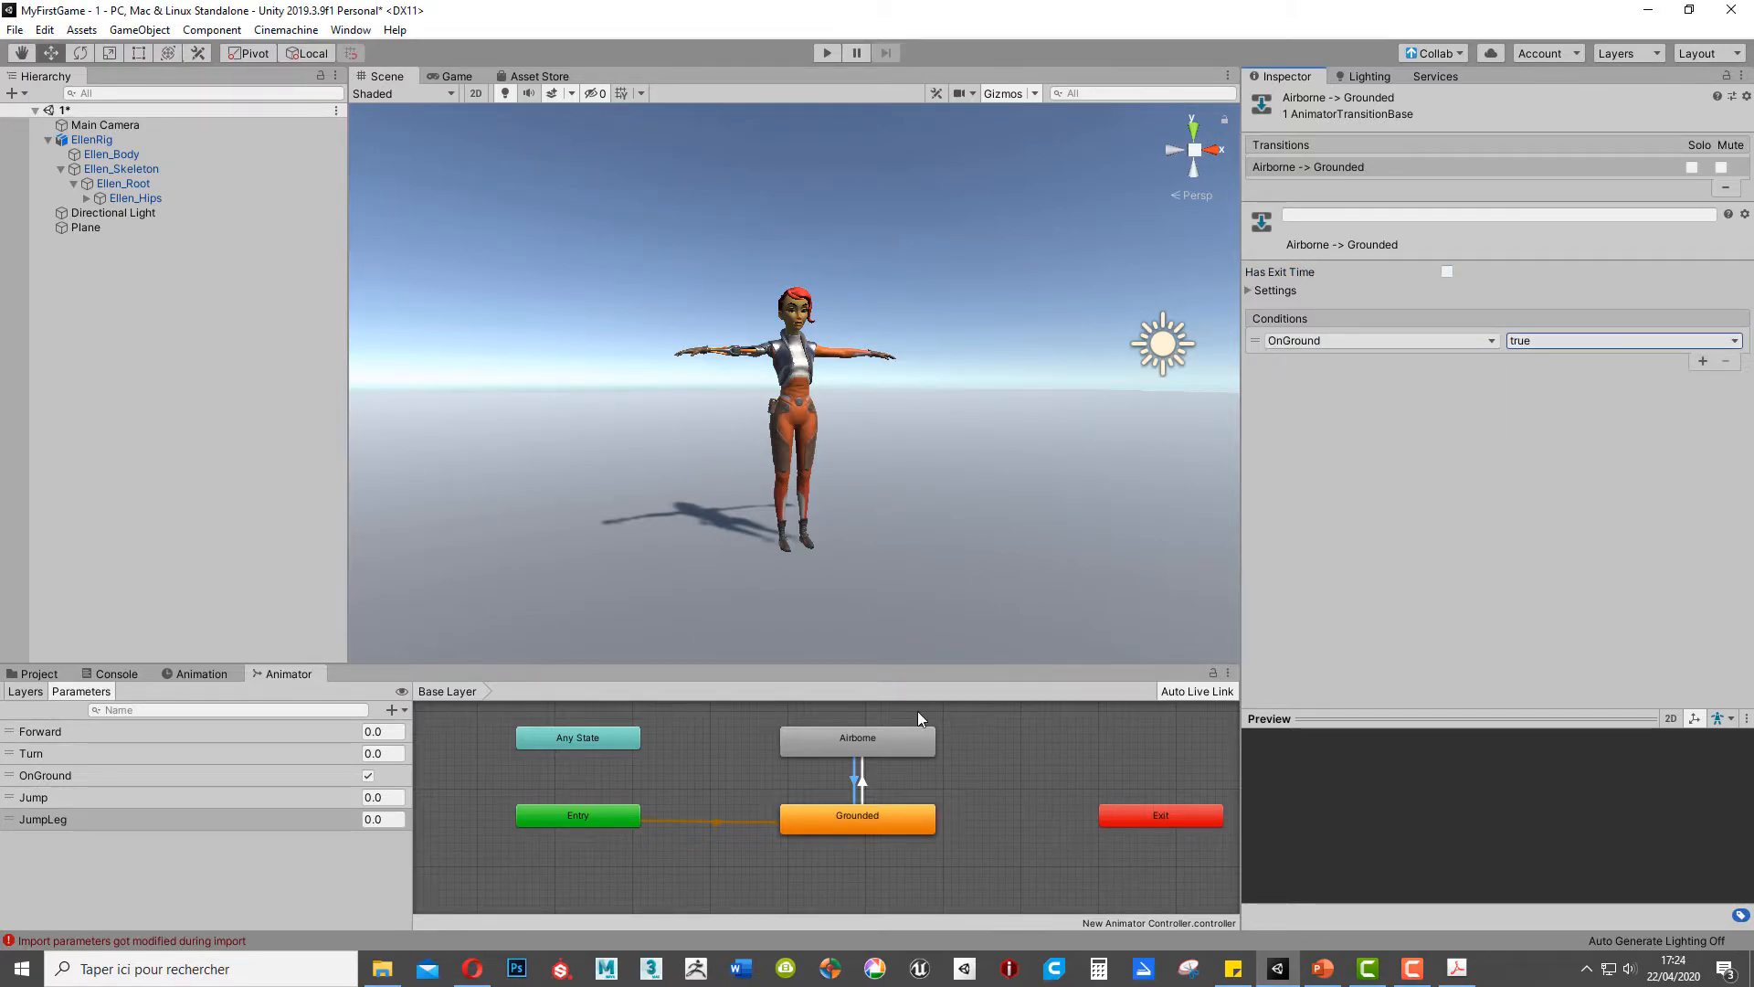
Step: Add a second condition to the Airborne-to-Grounded transition requiring Jump to be Less than -2
{"action": "left_click", "coordinate": [1704, 366]}
{"action": "left_click", "coordinate": [1414, 362]}
{"action": "scroll", "coordinate": [1341, 437], "scroll_direction": "down", "scroll_amount": 2}
{"action": "left_click", "coordinate": [1335, 435]}
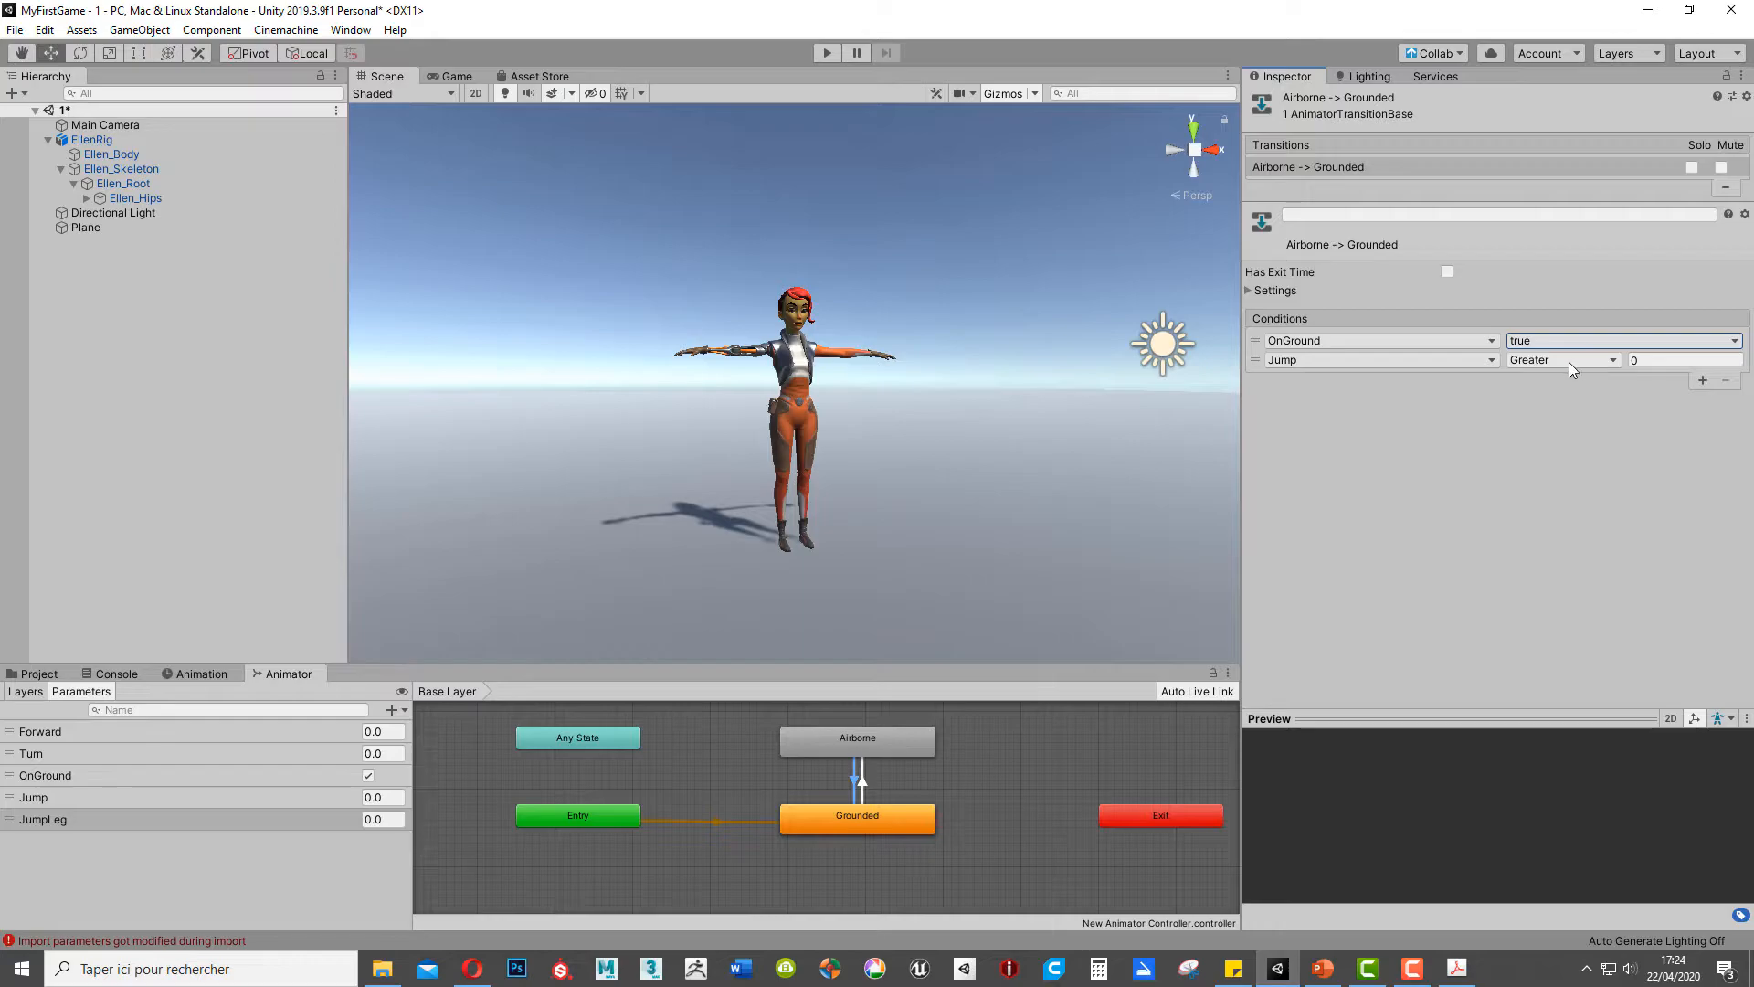
{"action": "left_click", "coordinate": [1570, 361]}
{"action": "left_click", "coordinate": [1564, 402]}
{"action": "left_click", "coordinate": [1659, 360]}
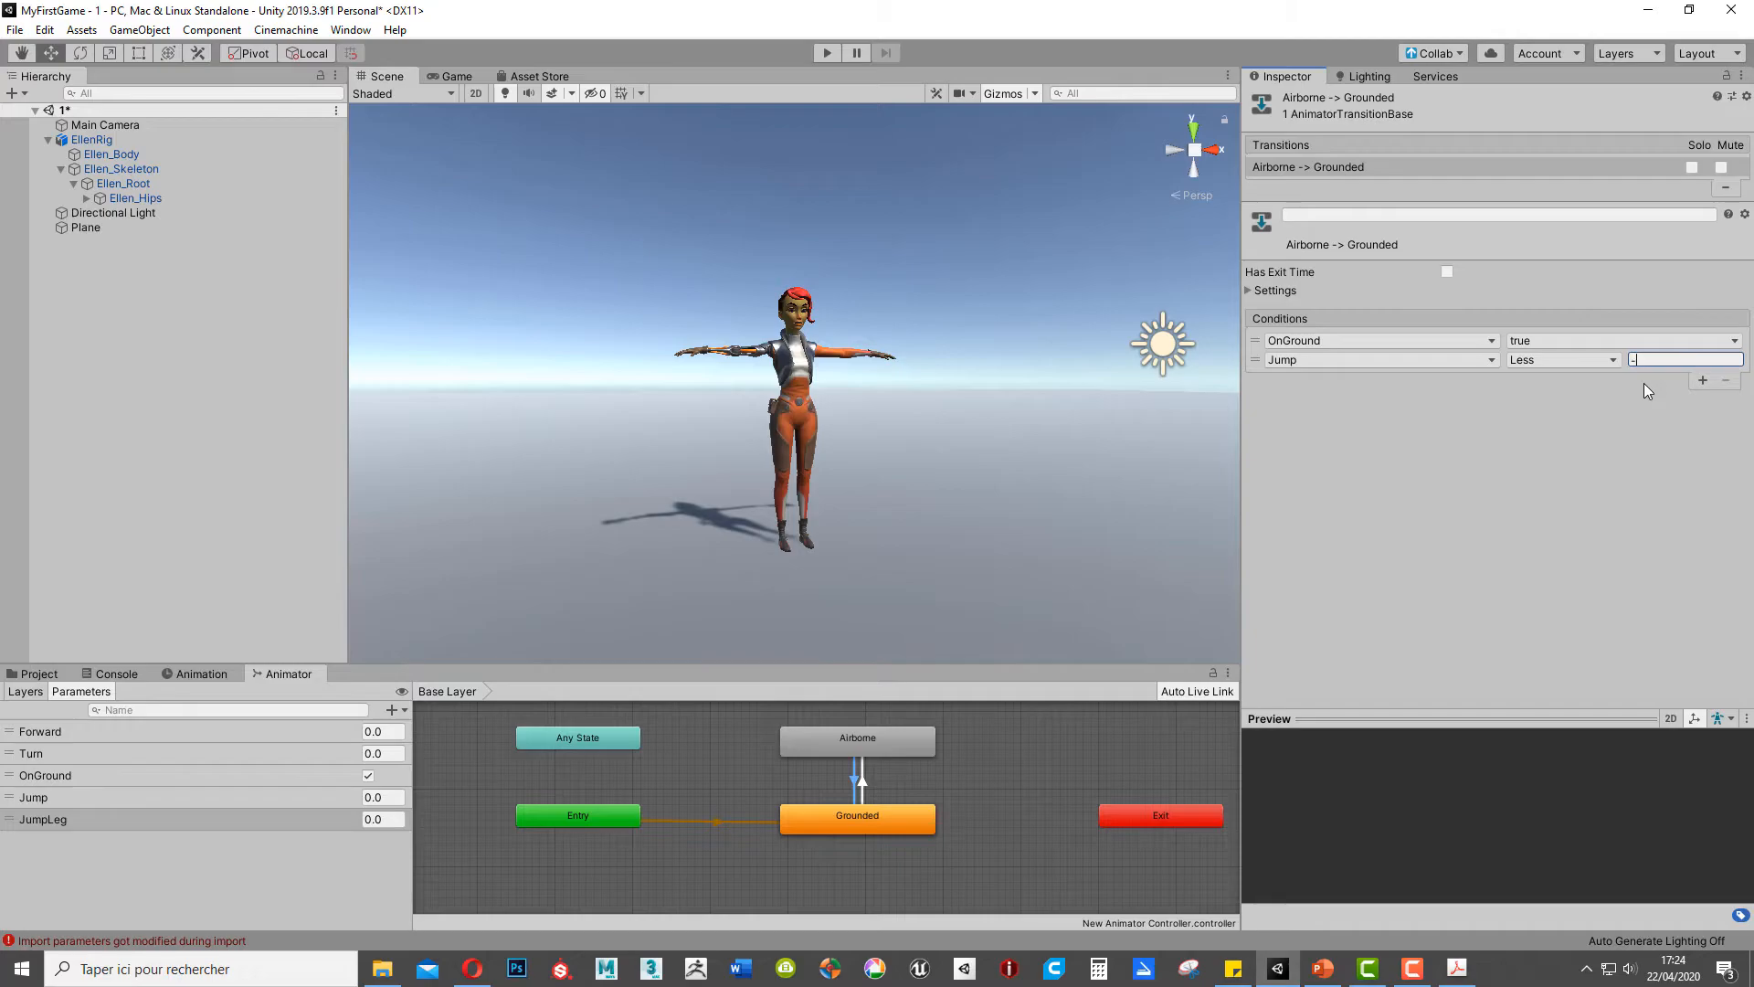
{"action": "key", "text": "Return"}
{"action": "key", "text": "alt+Tab"}
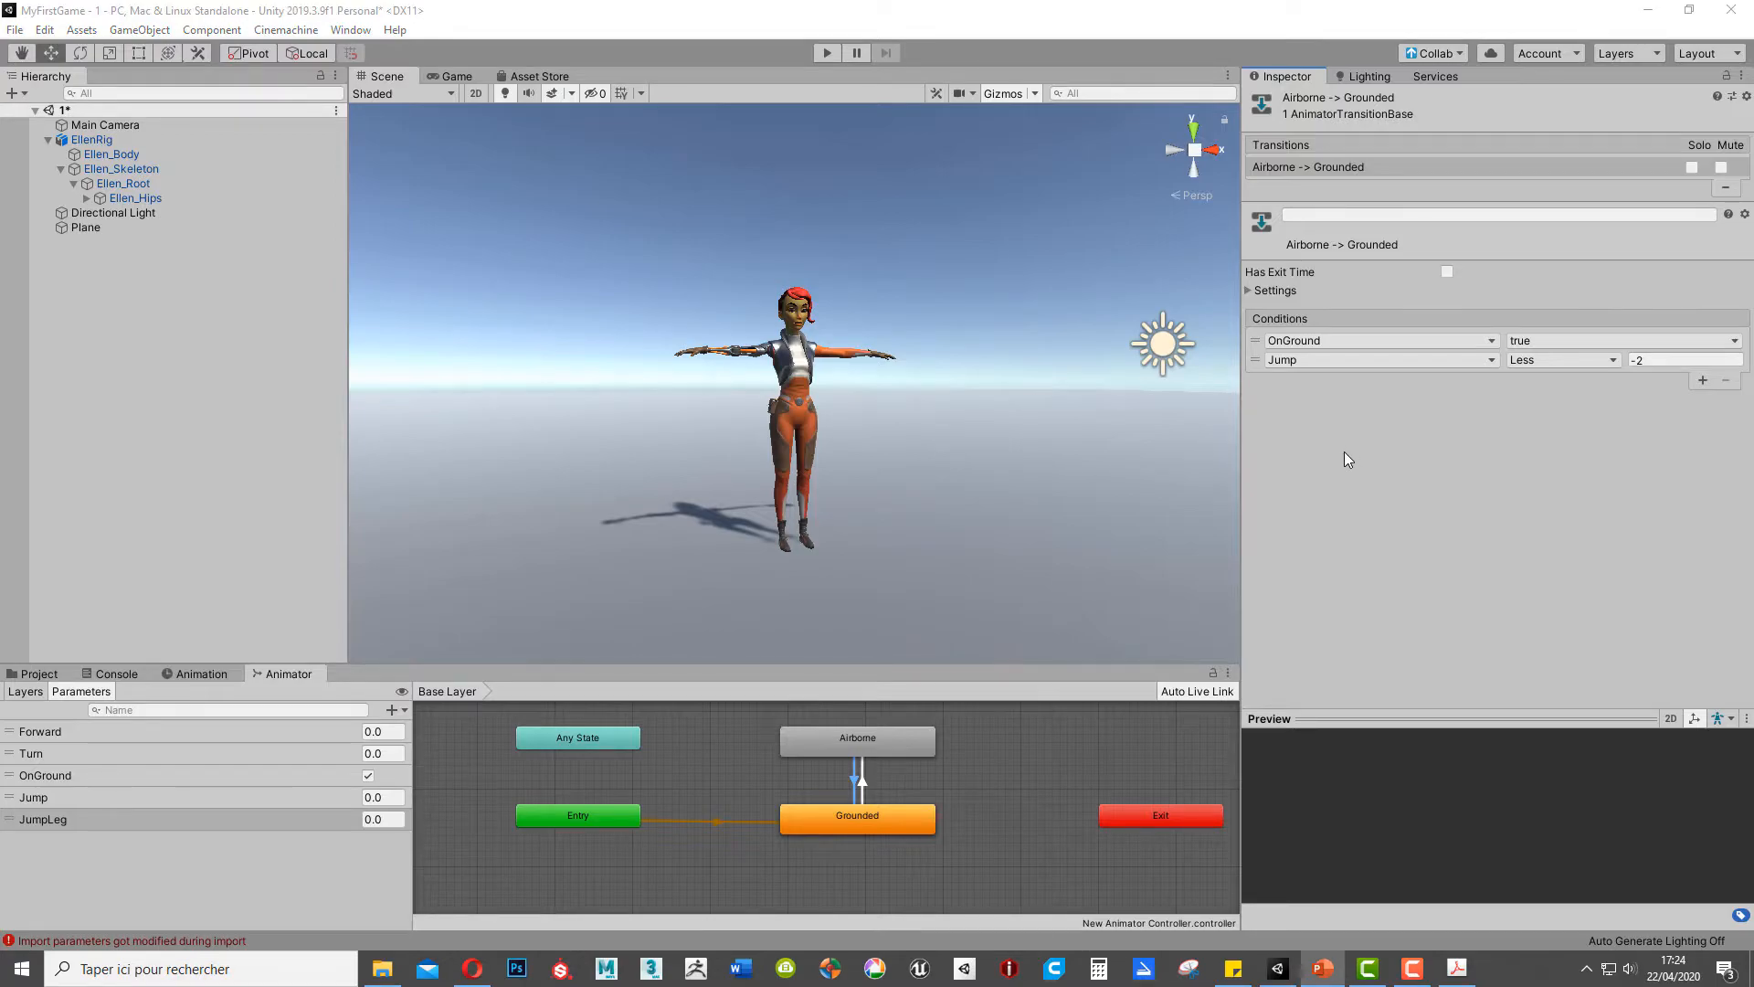
Step: Open the Airborne blend tree and set it to 2D Freeform Cartesian with Jump and JumpLeg as its parameters
{"action": "double_click", "coordinate": [881, 742]}
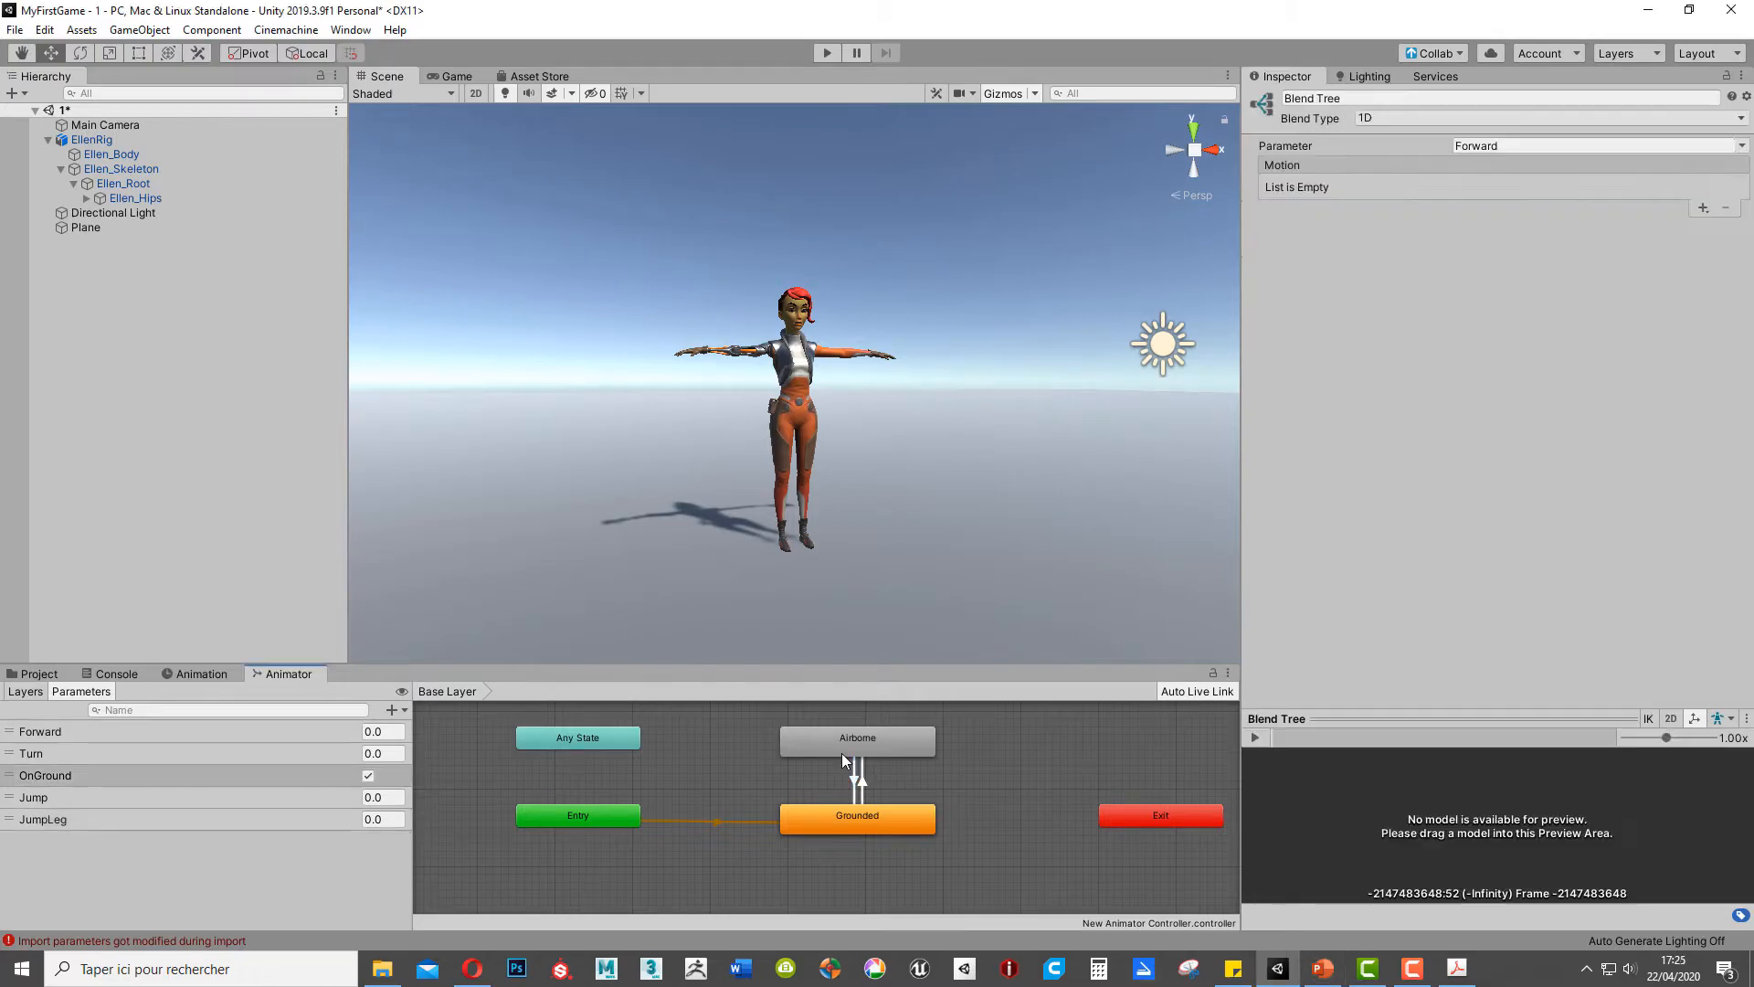
{"action": "double_click", "coordinate": [881, 742]}
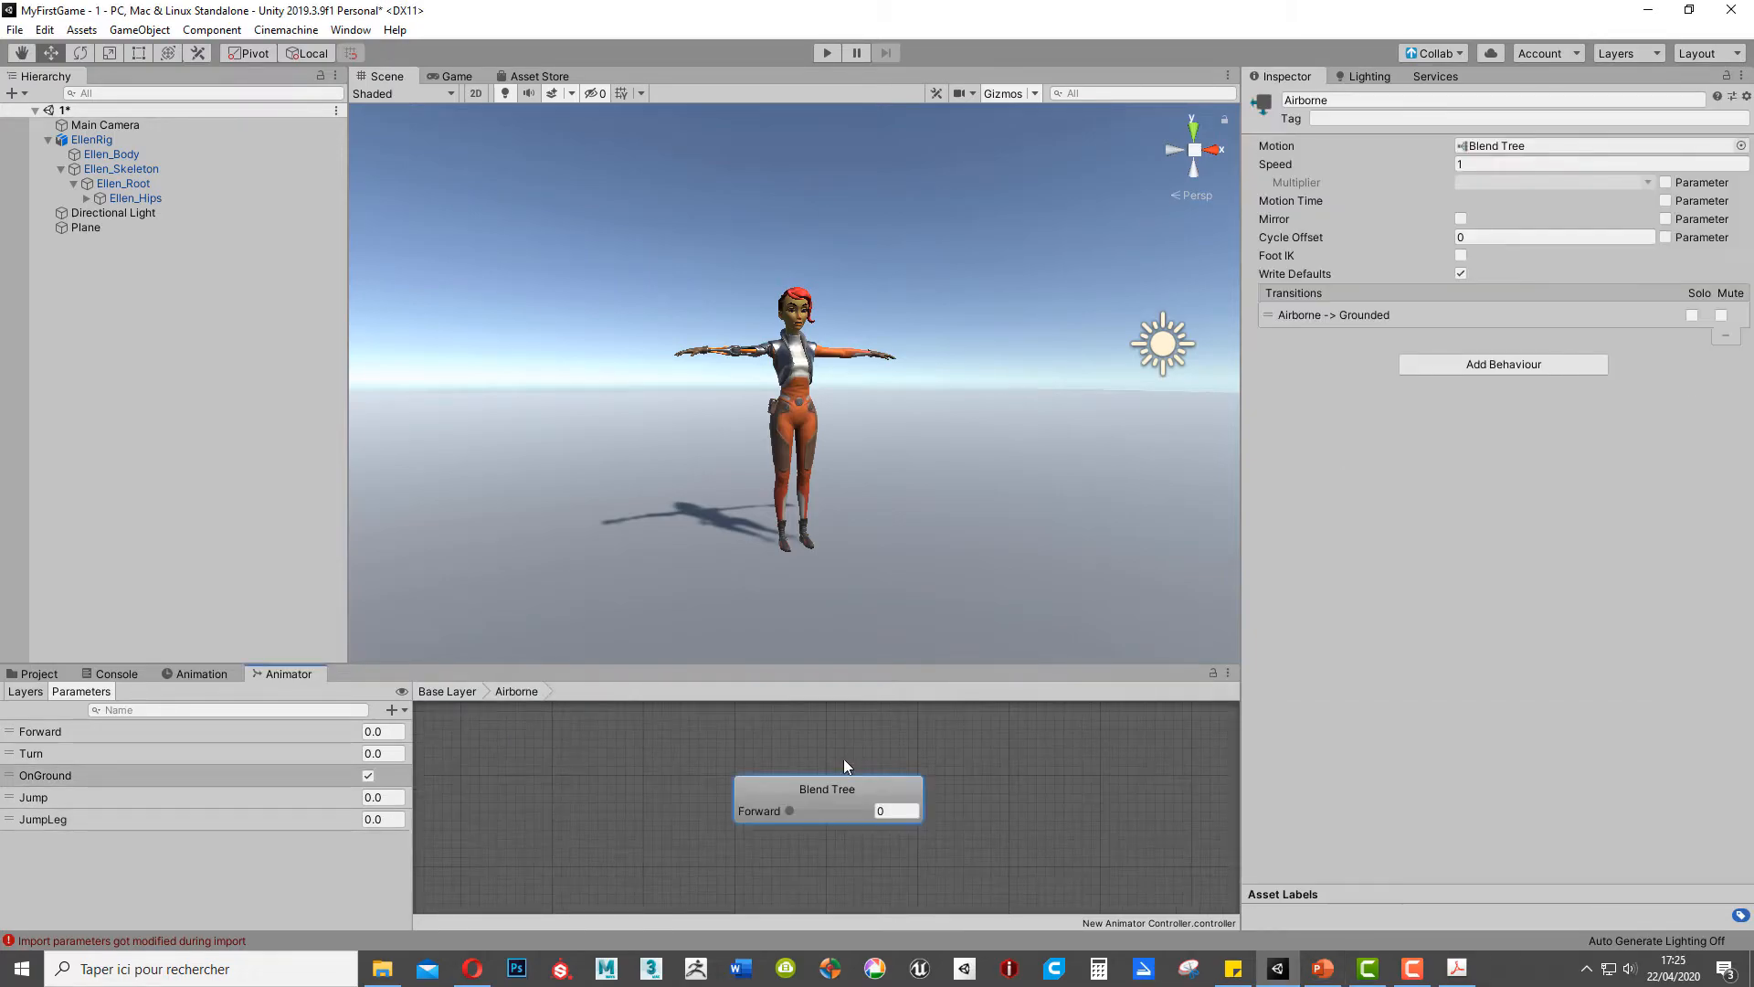
{"action": "left_click", "coordinate": [813, 785]}
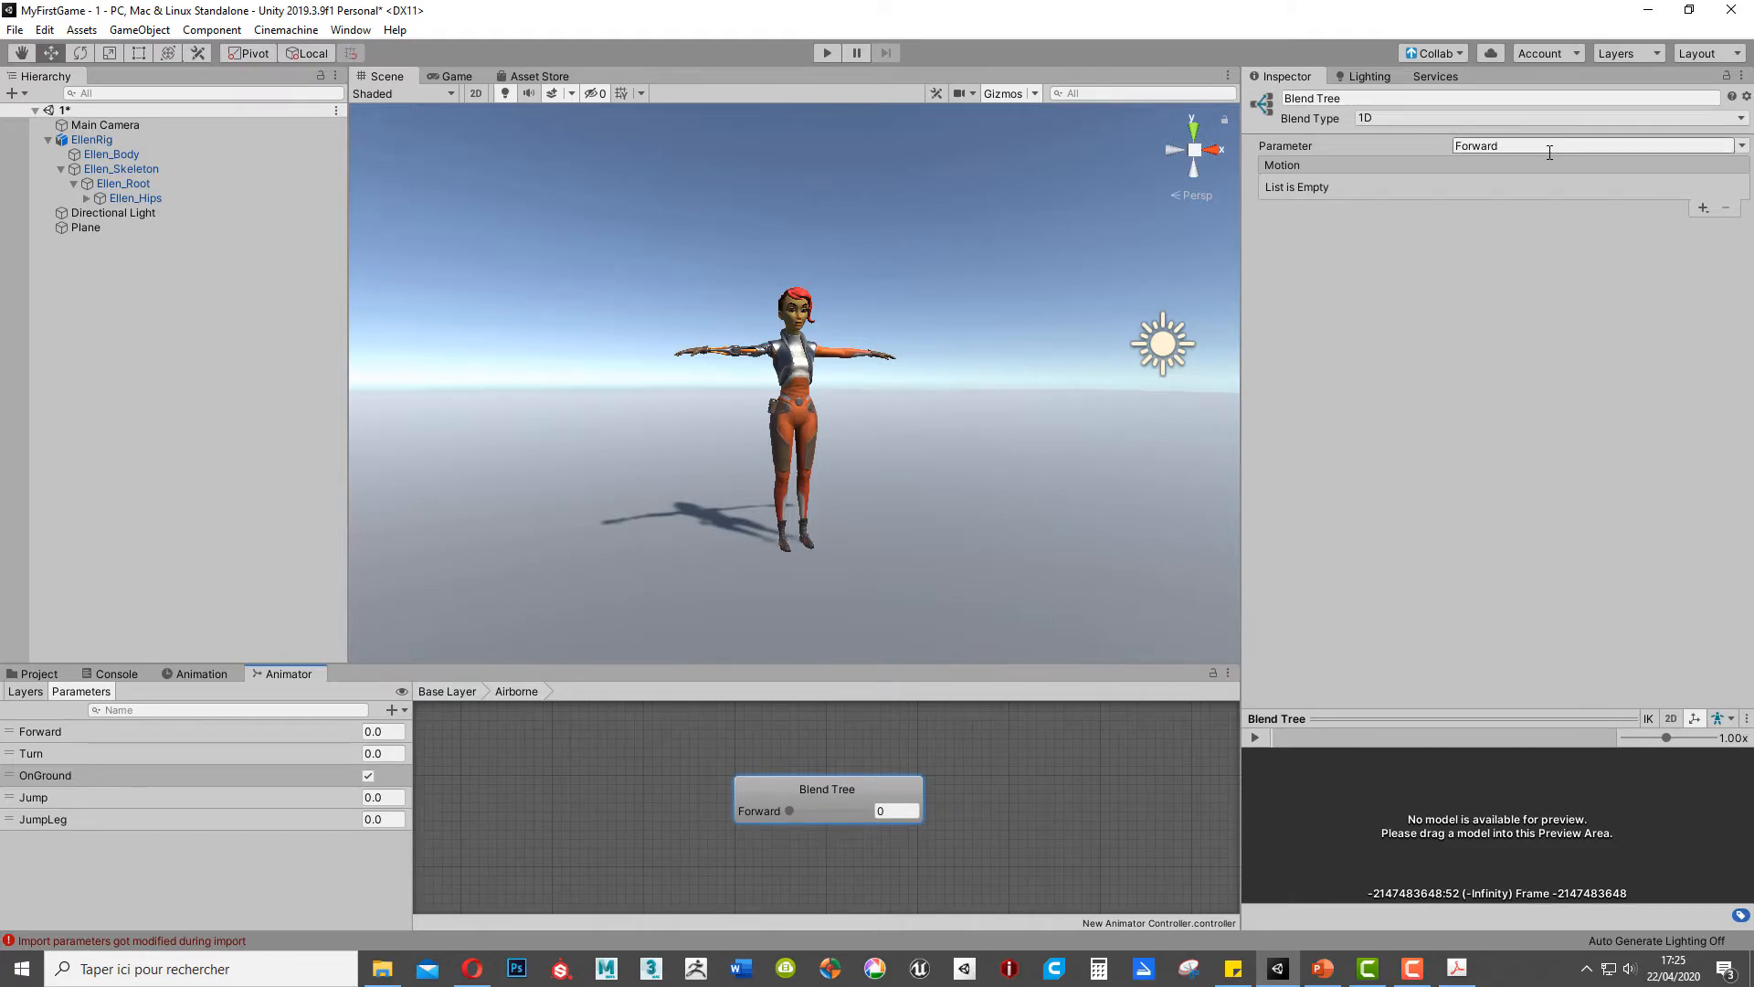
{"action": "left_click", "coordinate": [1405, 117]}
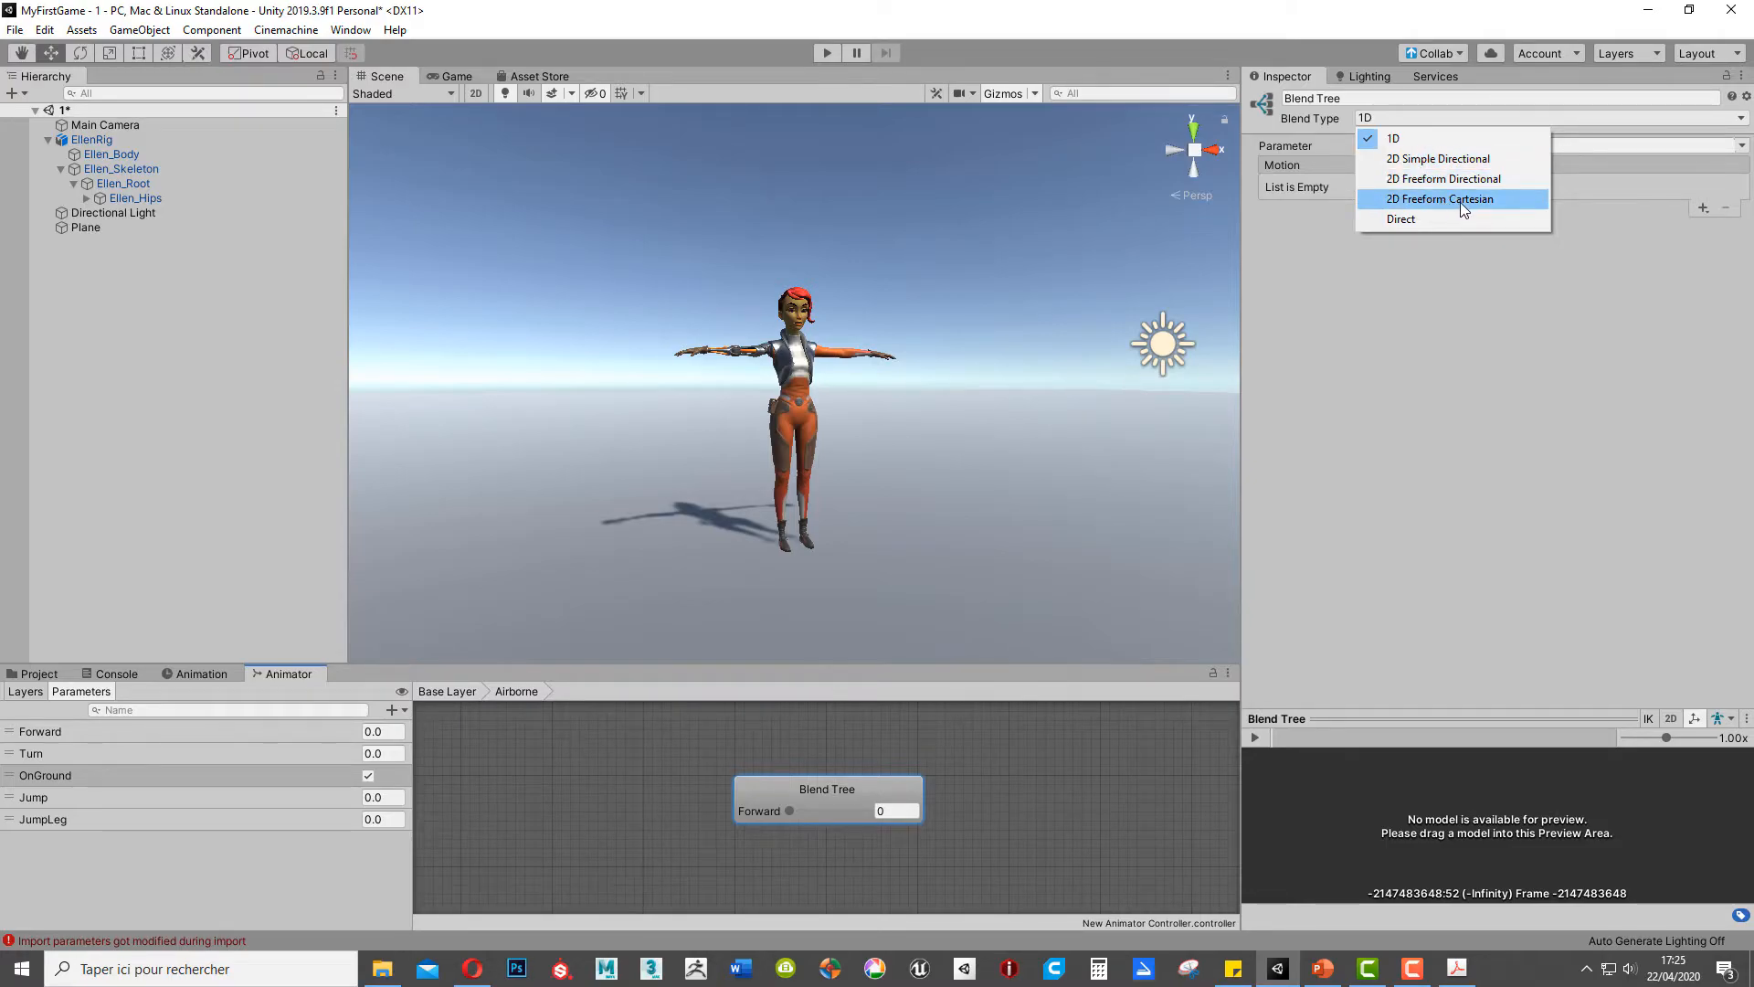
{"action": "left_click", "coordinate": [1460, 201]}
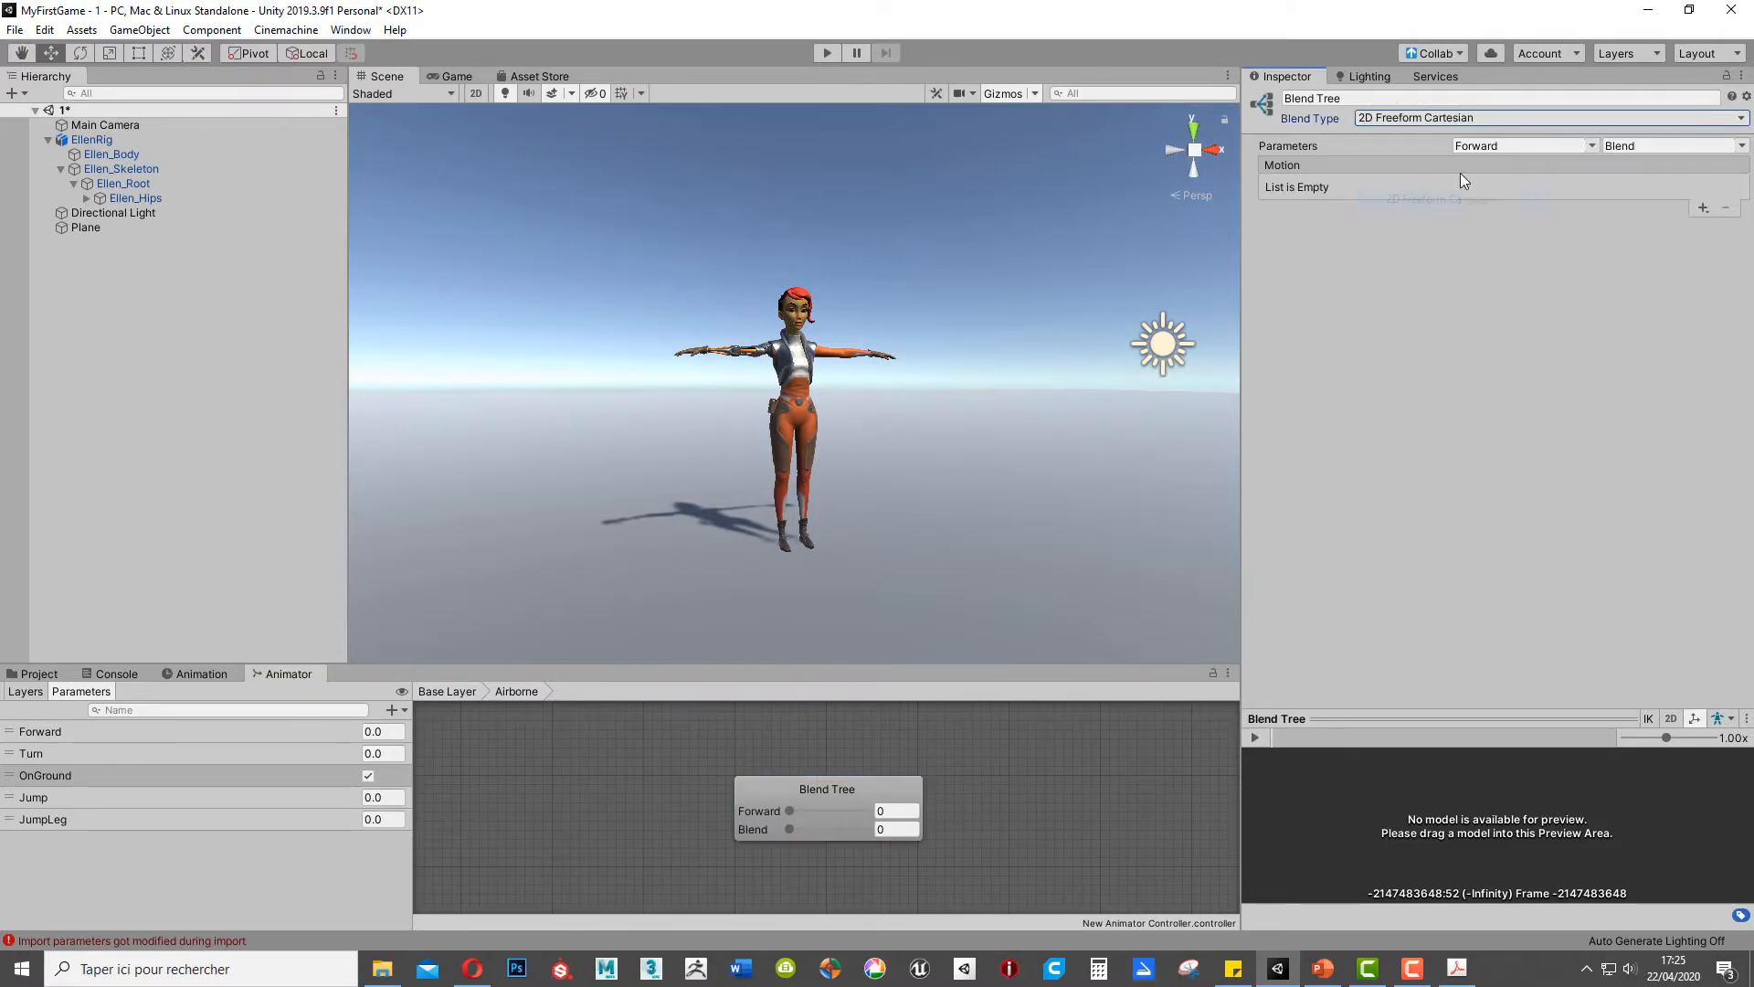
{"action": "left_click", "coordinate": [1592, 146]}
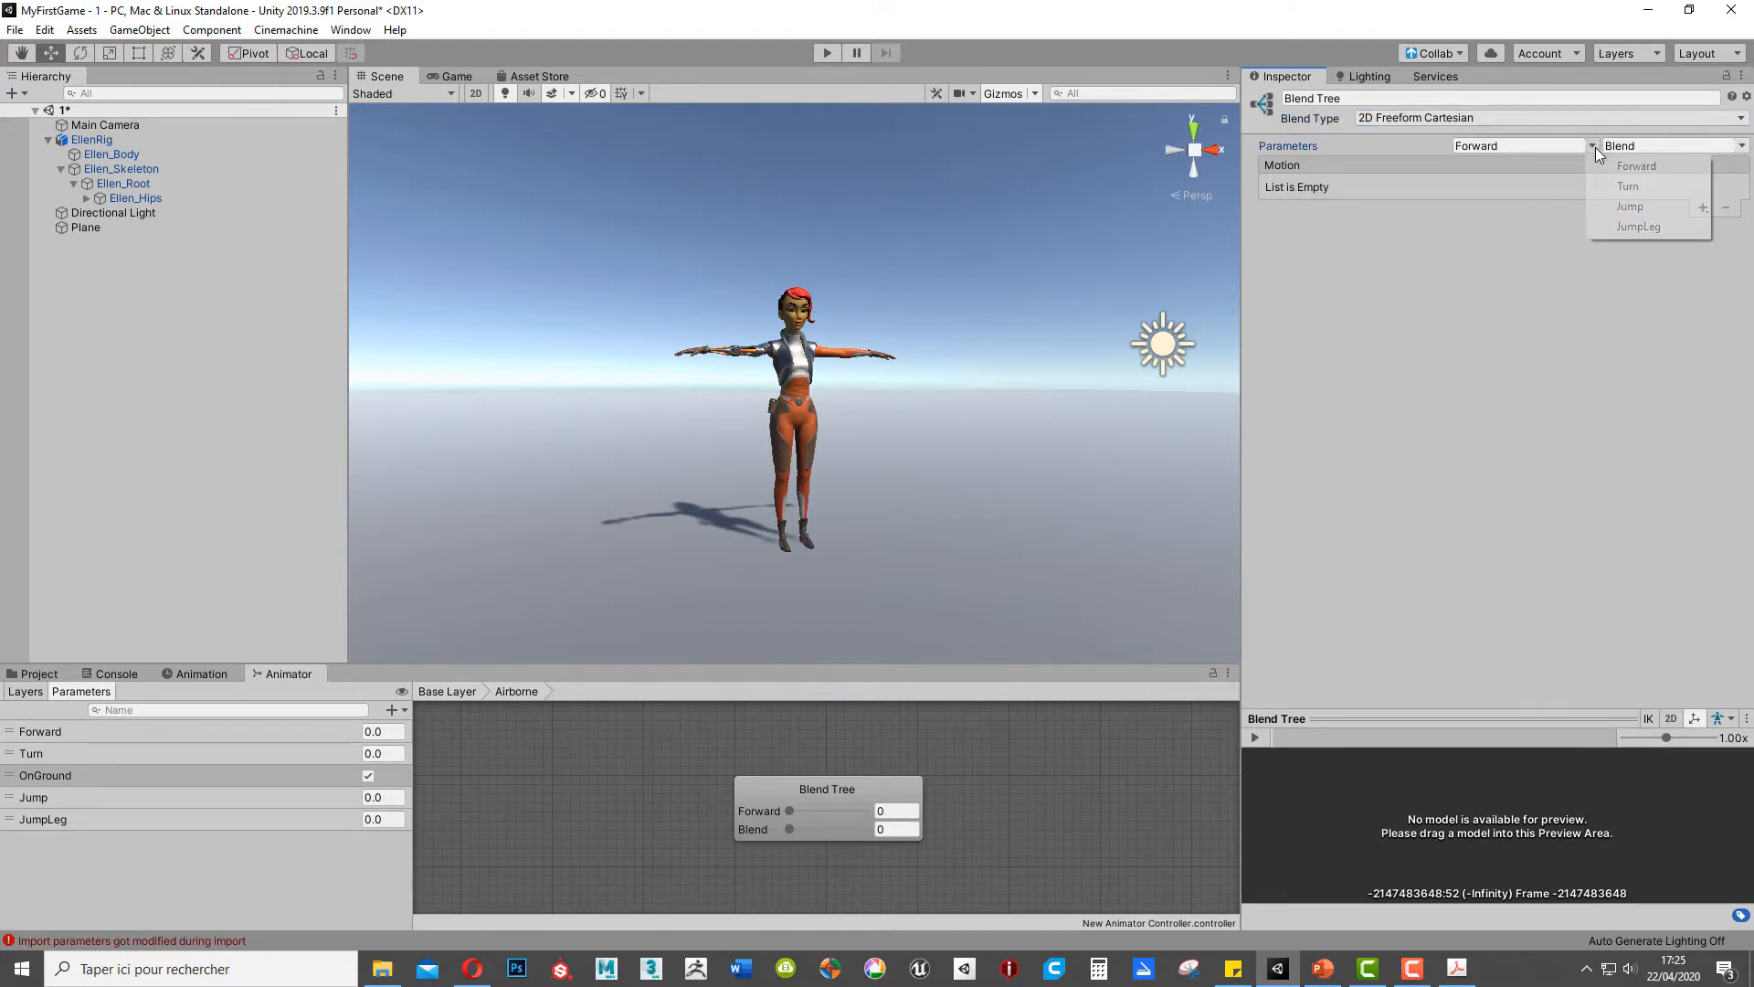
{"action": "left_click", "coordinate": [1615, 205]}
{"action": "left_click", "coordinate": [1741, 145]}
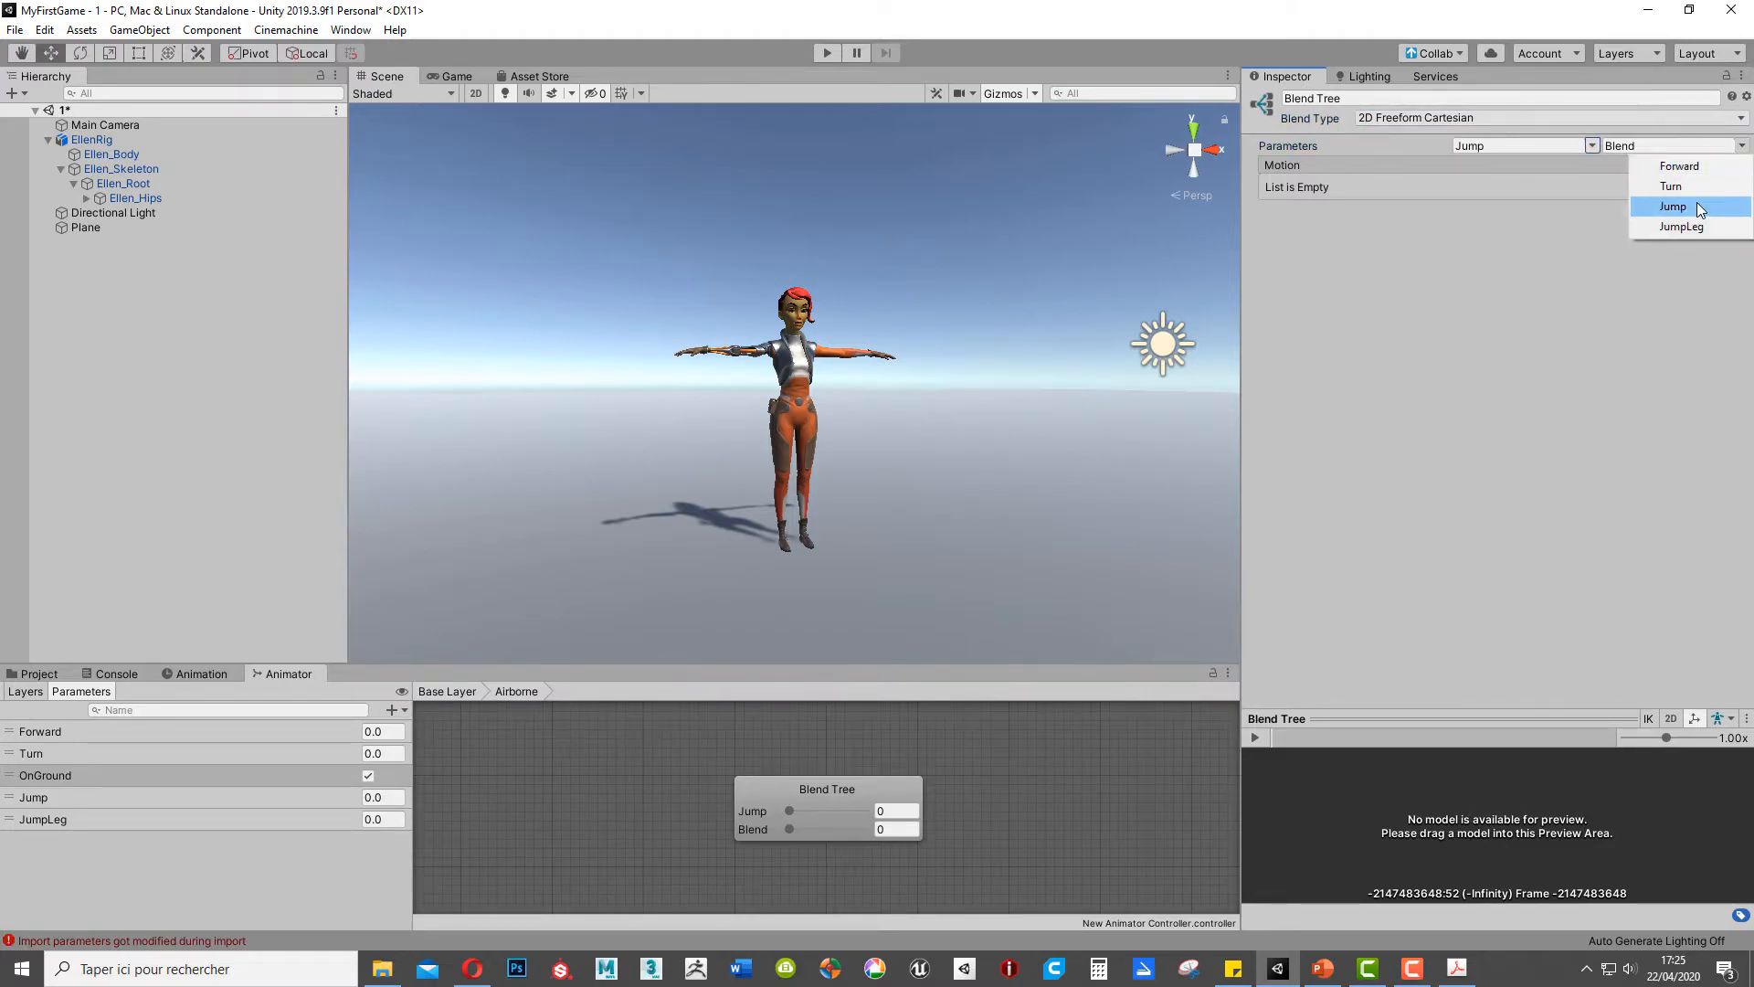
{"action": "left_click", "coordinate": [1685, 227]}
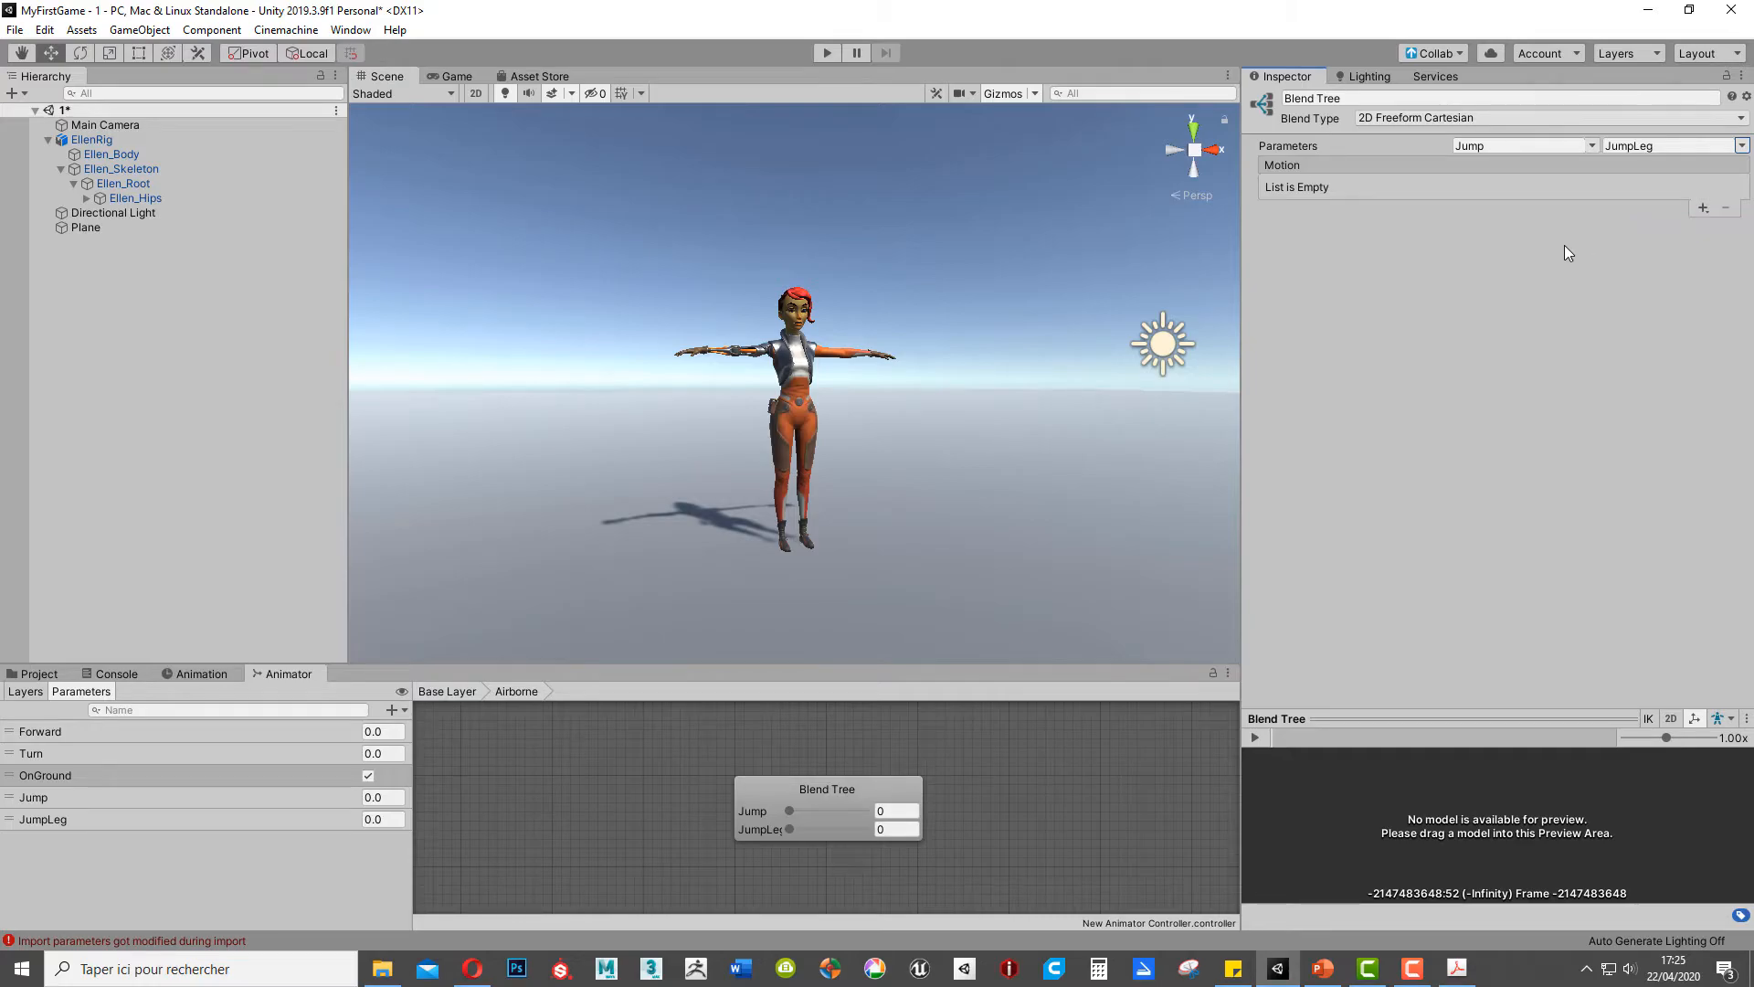
Step: Add a motion field to the Airborne blend tree and consult the Airborne animation table in 3D Game Design Document.pdf in Adobe Acrobat
{"action": "left_click", "coordinate": [1704, 202]}
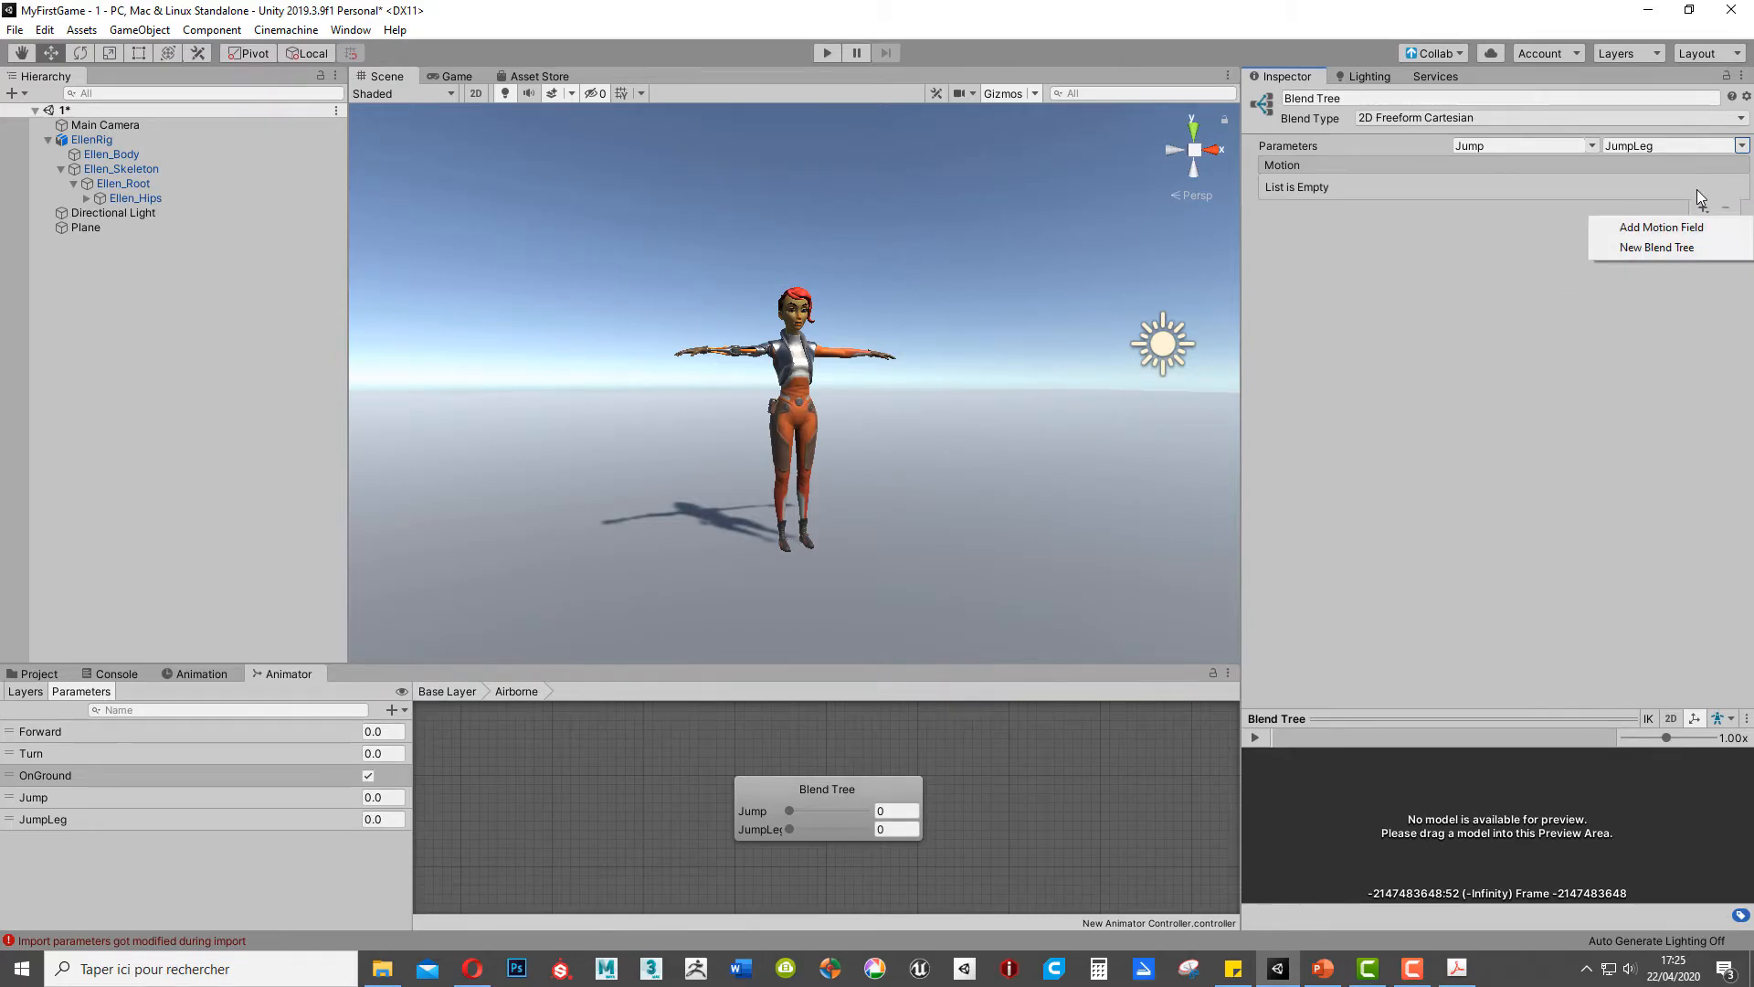
{"action": "left_click", "coordinate": [1661, 227]}
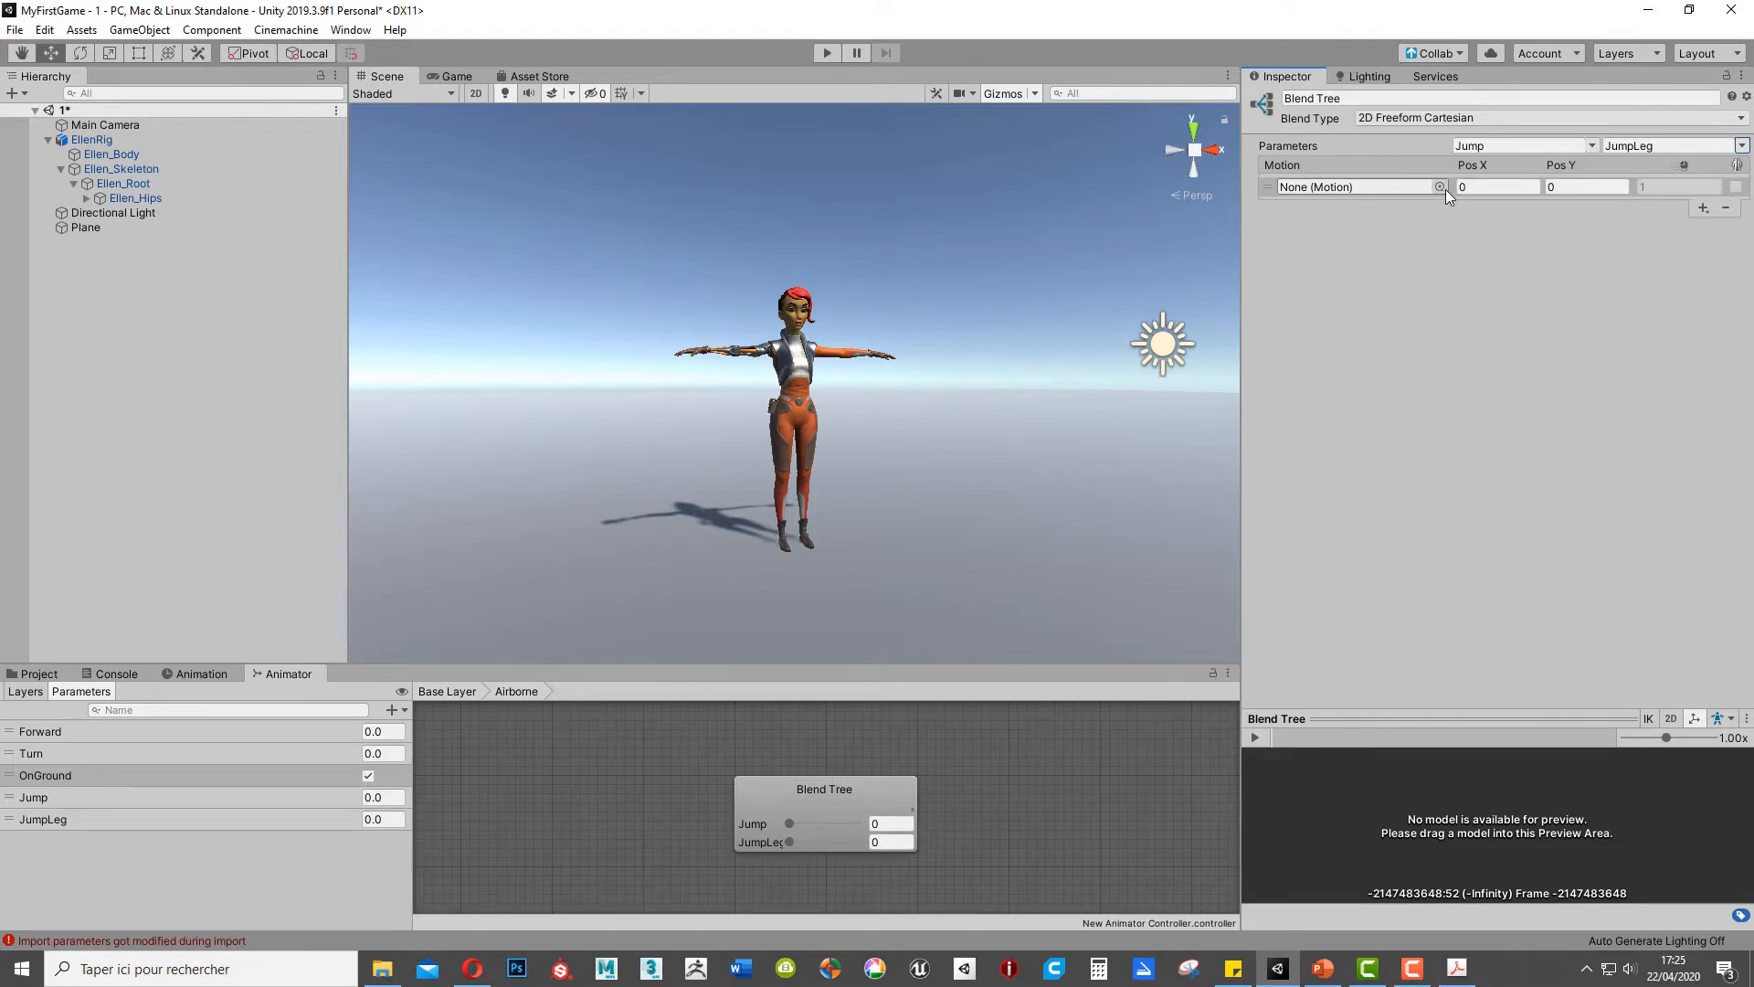
{"action": "left_click", "coordinate": [1440, 186]}
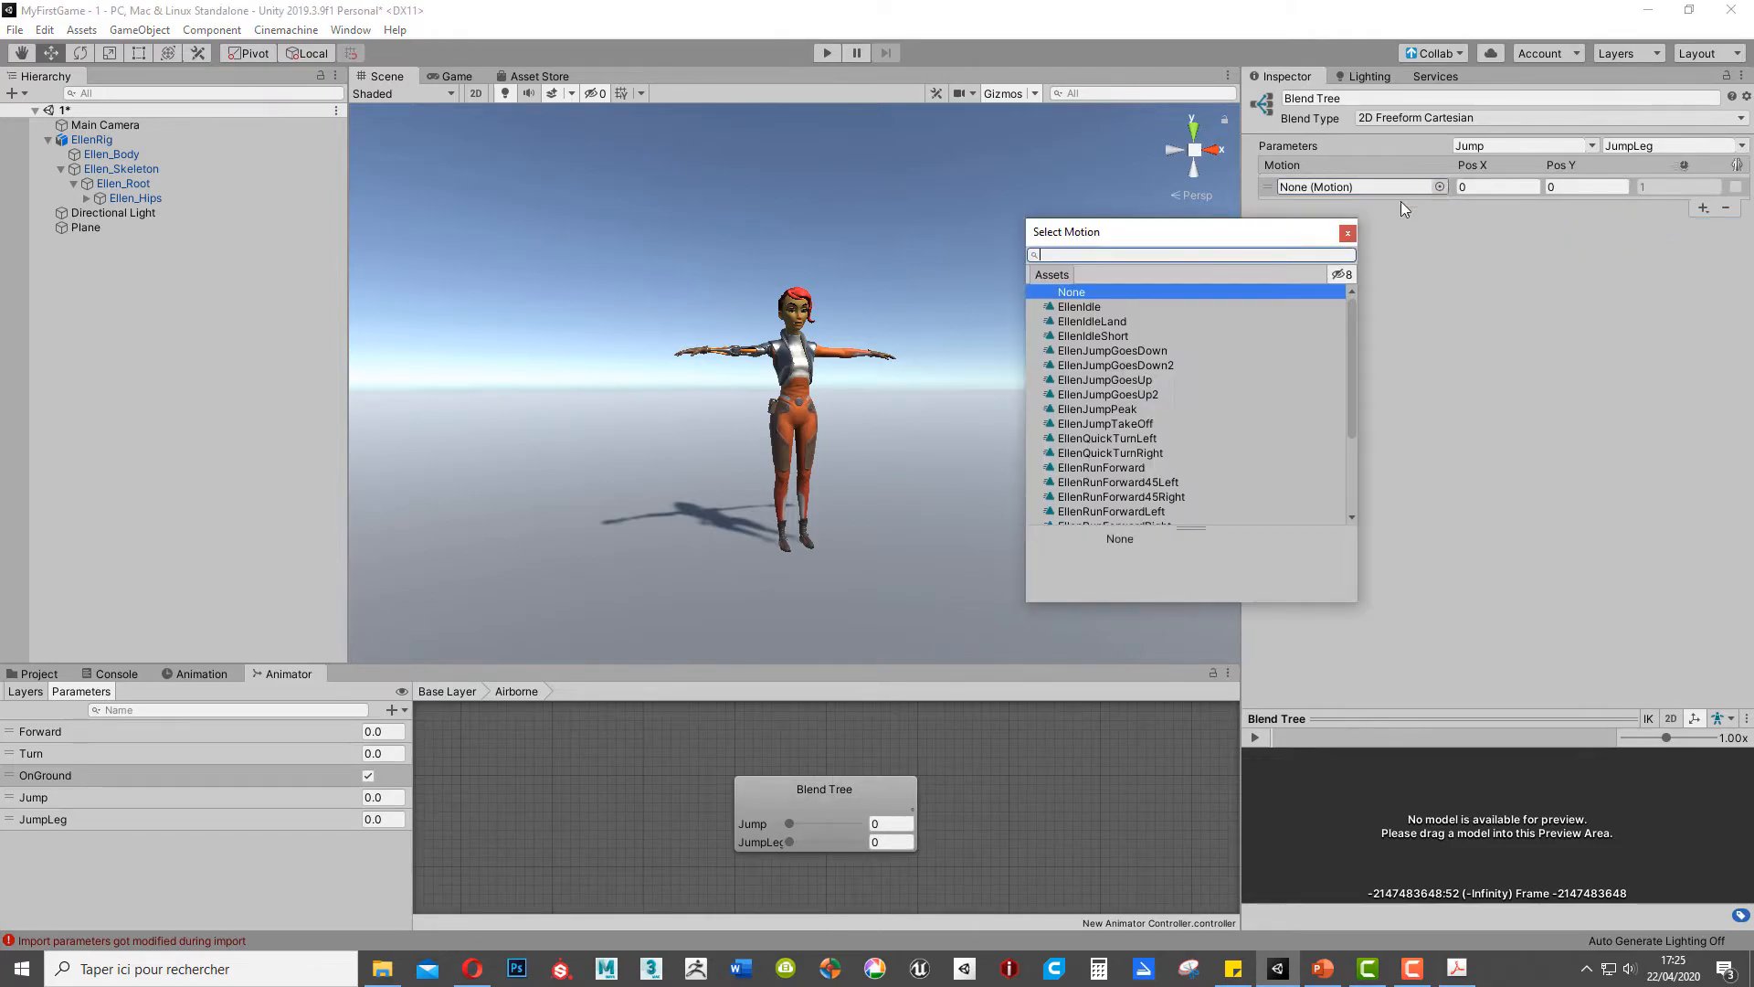
{"action": "left_click_drag", "start_coordinate": [1243, 232], "coordinate": [1051, 146]}
{"action": "scroll", "coordinate": [1047, 276], "scroll_direction": "down", "scroll_amount": 4}
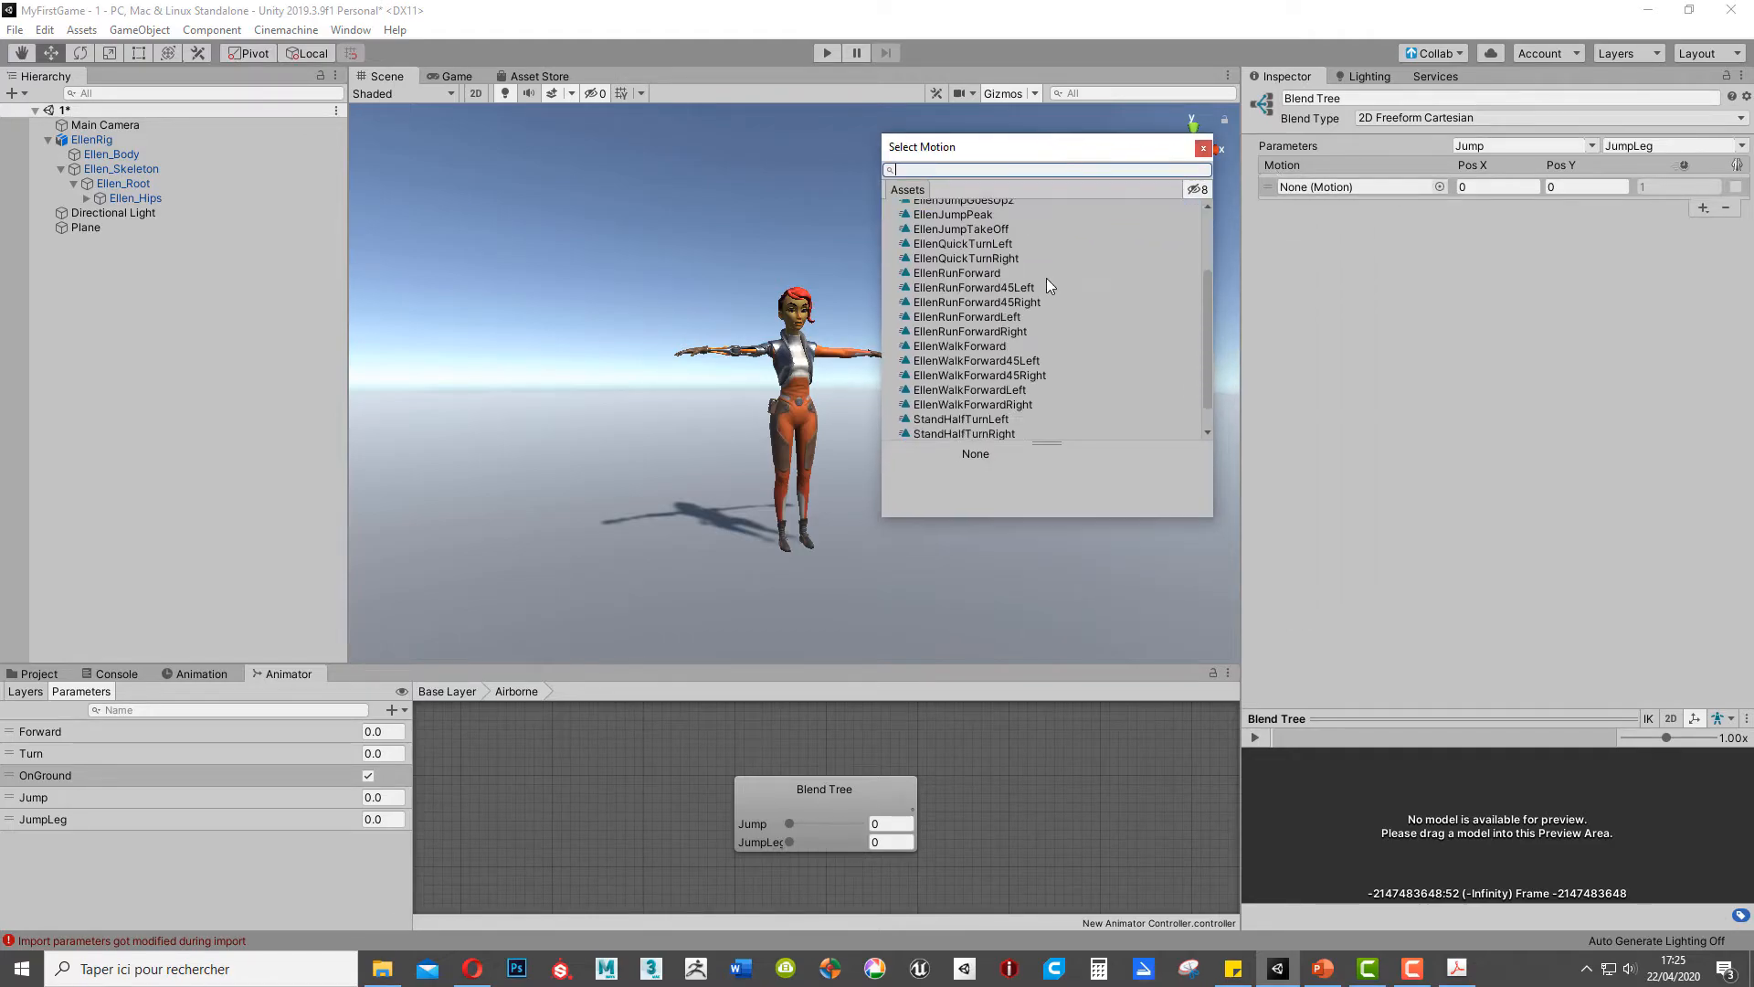
{"action": "scroll", "coordinate": [1038, 316], "scroll_direction": "up", "scroll_amount": 3}
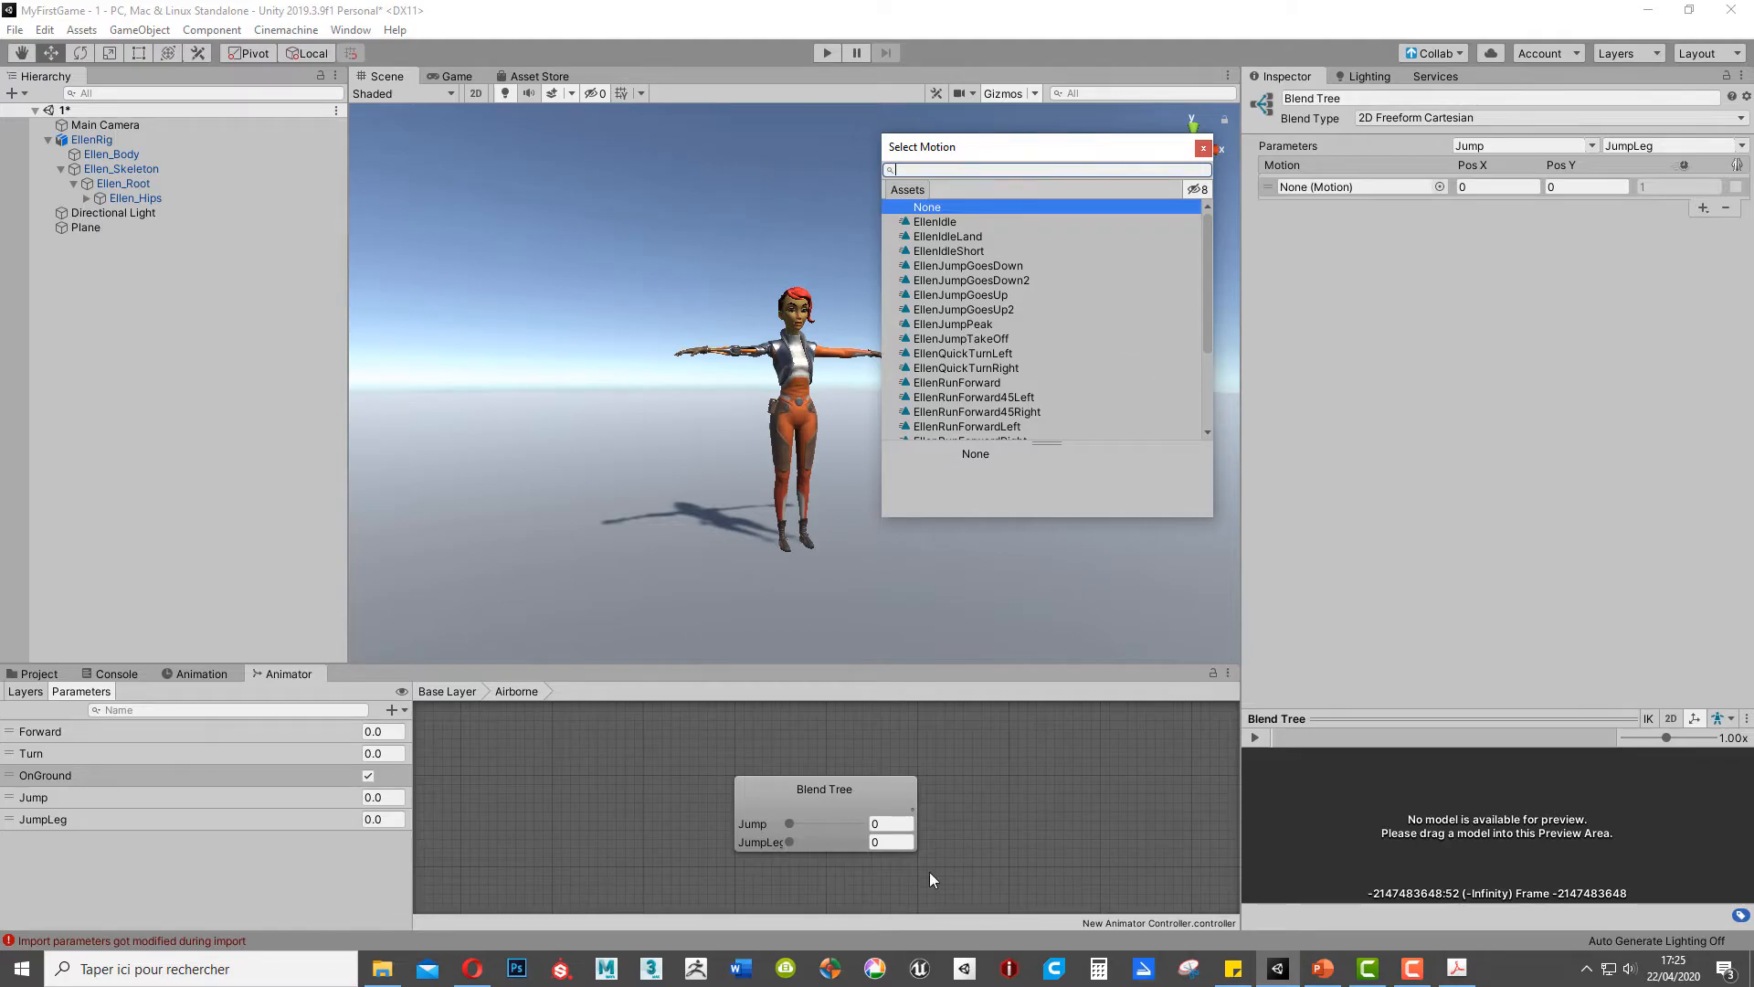
{"action": "left_click", "coordinate": [1456, 968]}
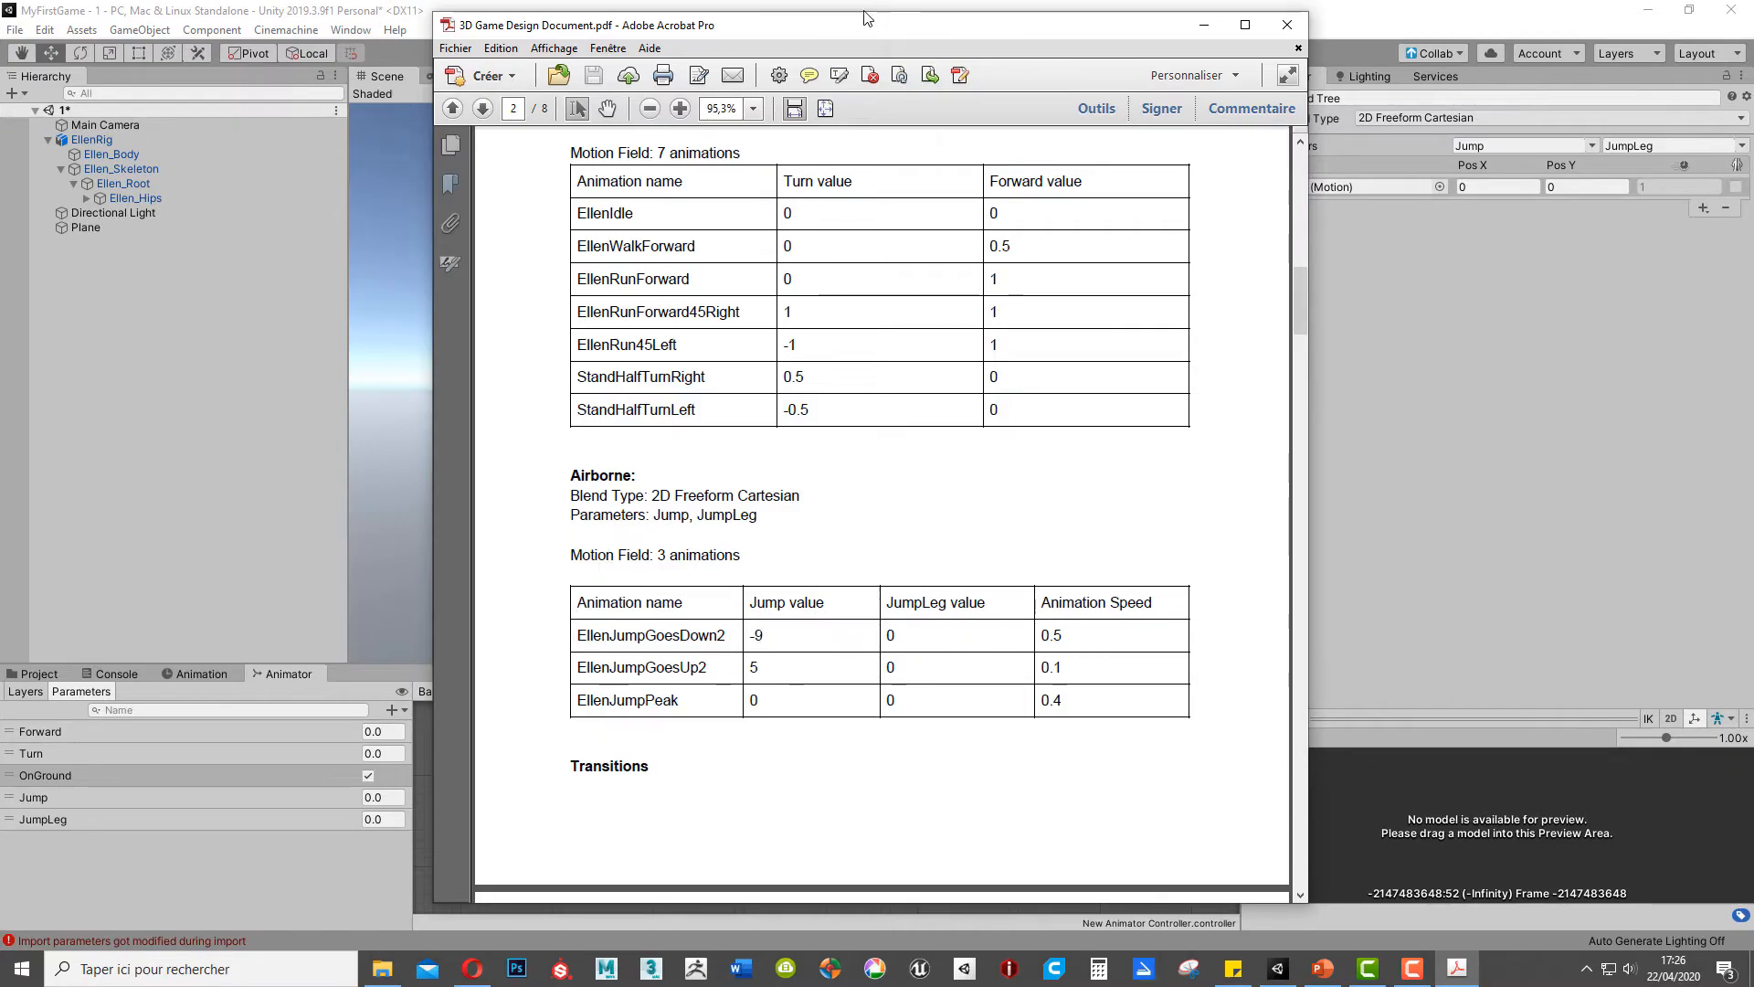
{"action": "left_click_drag", "start_coordinate": [843, 28], "coordinate": [1753, 475]}
Step: Assign EllenJumpGoesDown2 to the Airborne motion field with Pos X -9 and animation speed 0.5
{"action": "left_click", "coordinate": [1439, 186]}
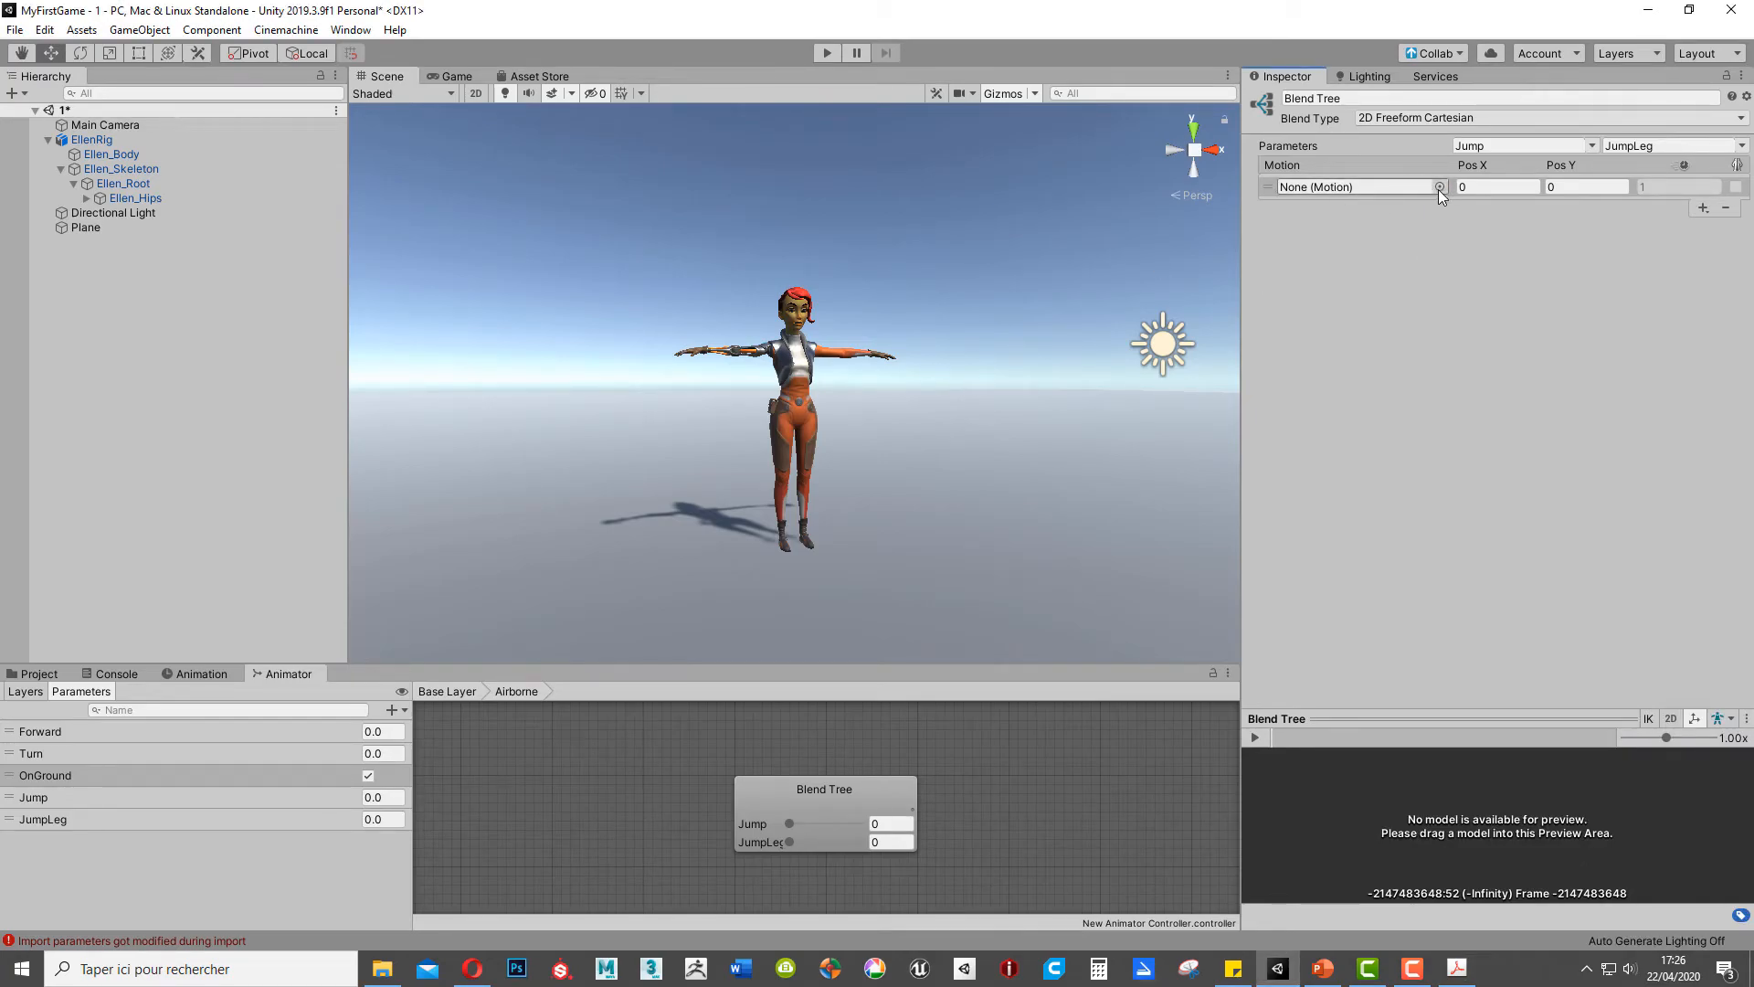
{"action": "left_click", "coordinate": [1439, 186]}
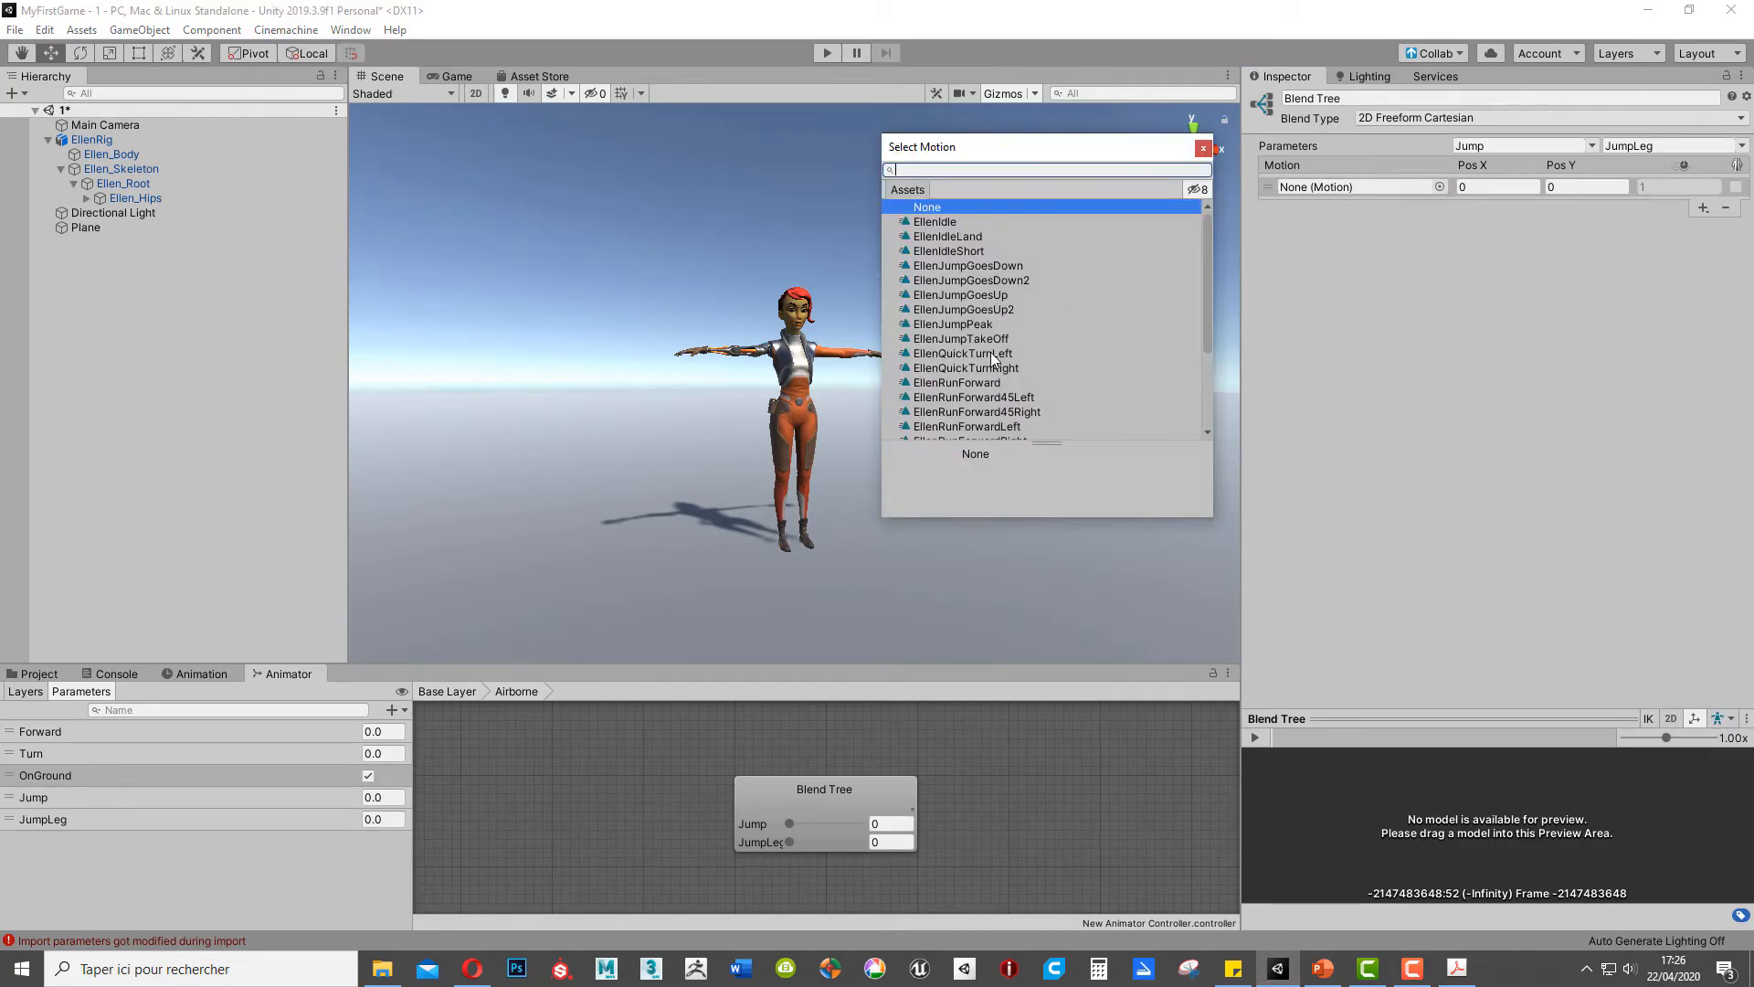
{"action": "left_click", "coordinate": [1006, 282]}
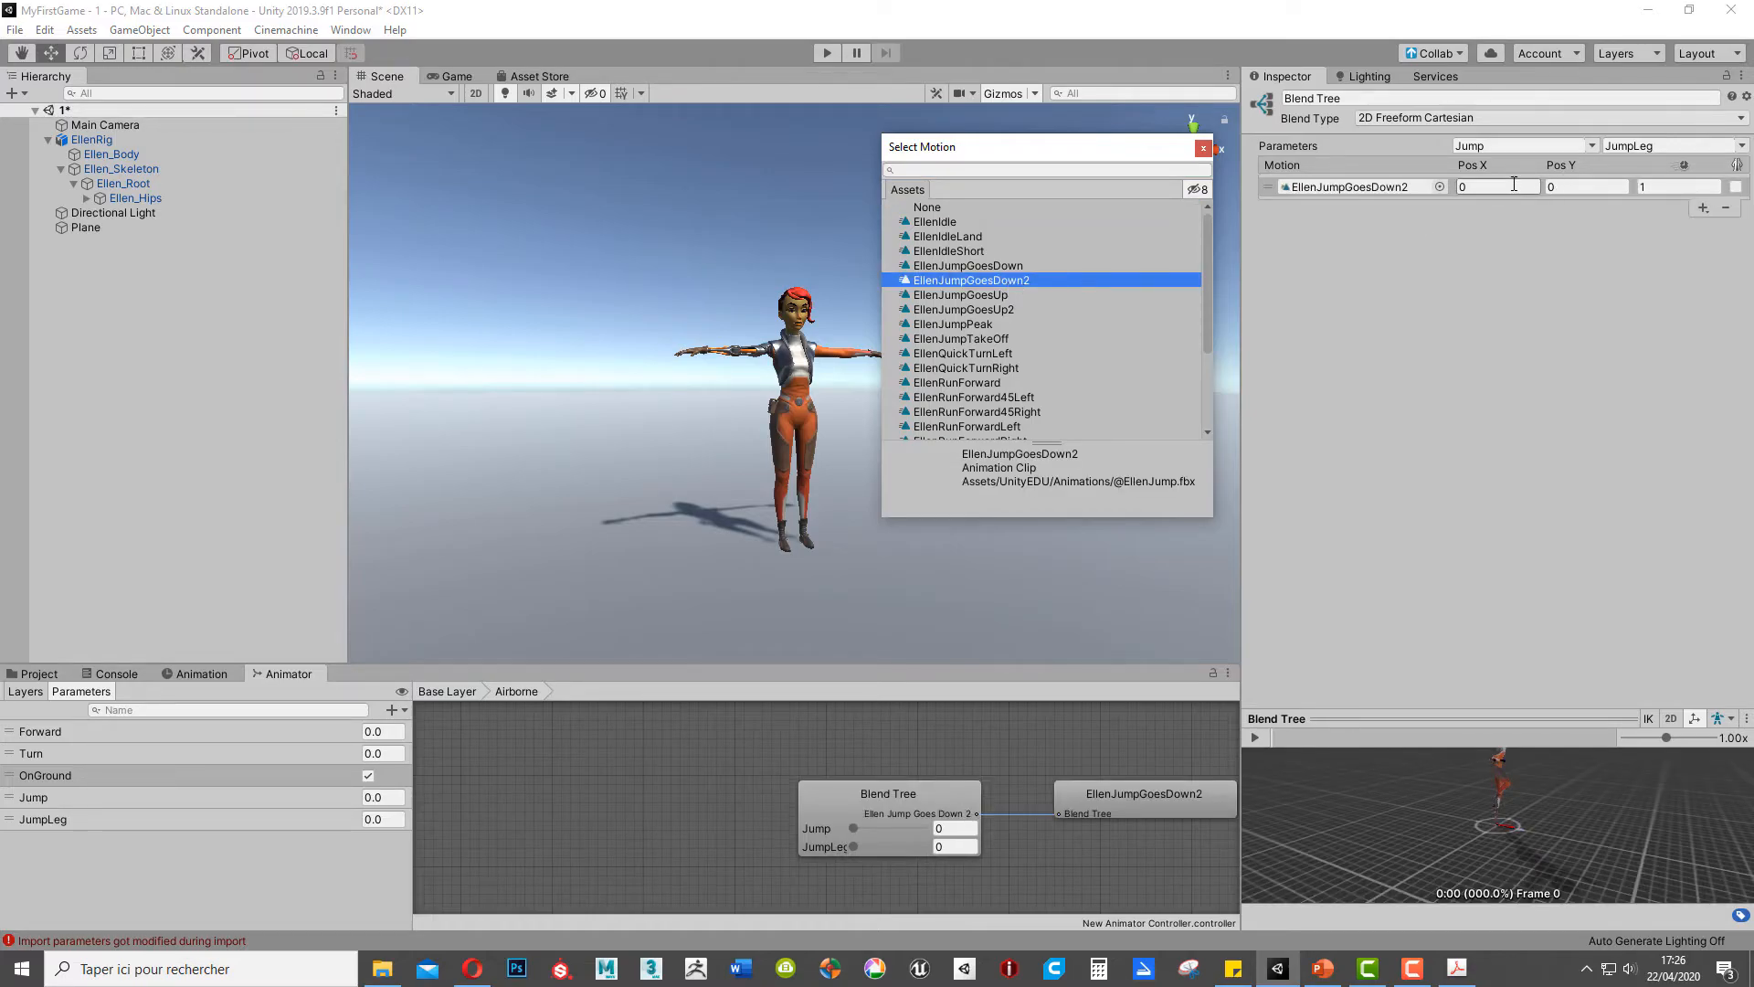
{"action": "left_click", "coordinate": [1512, 189]}
{"action": "type", "text": "-9"}
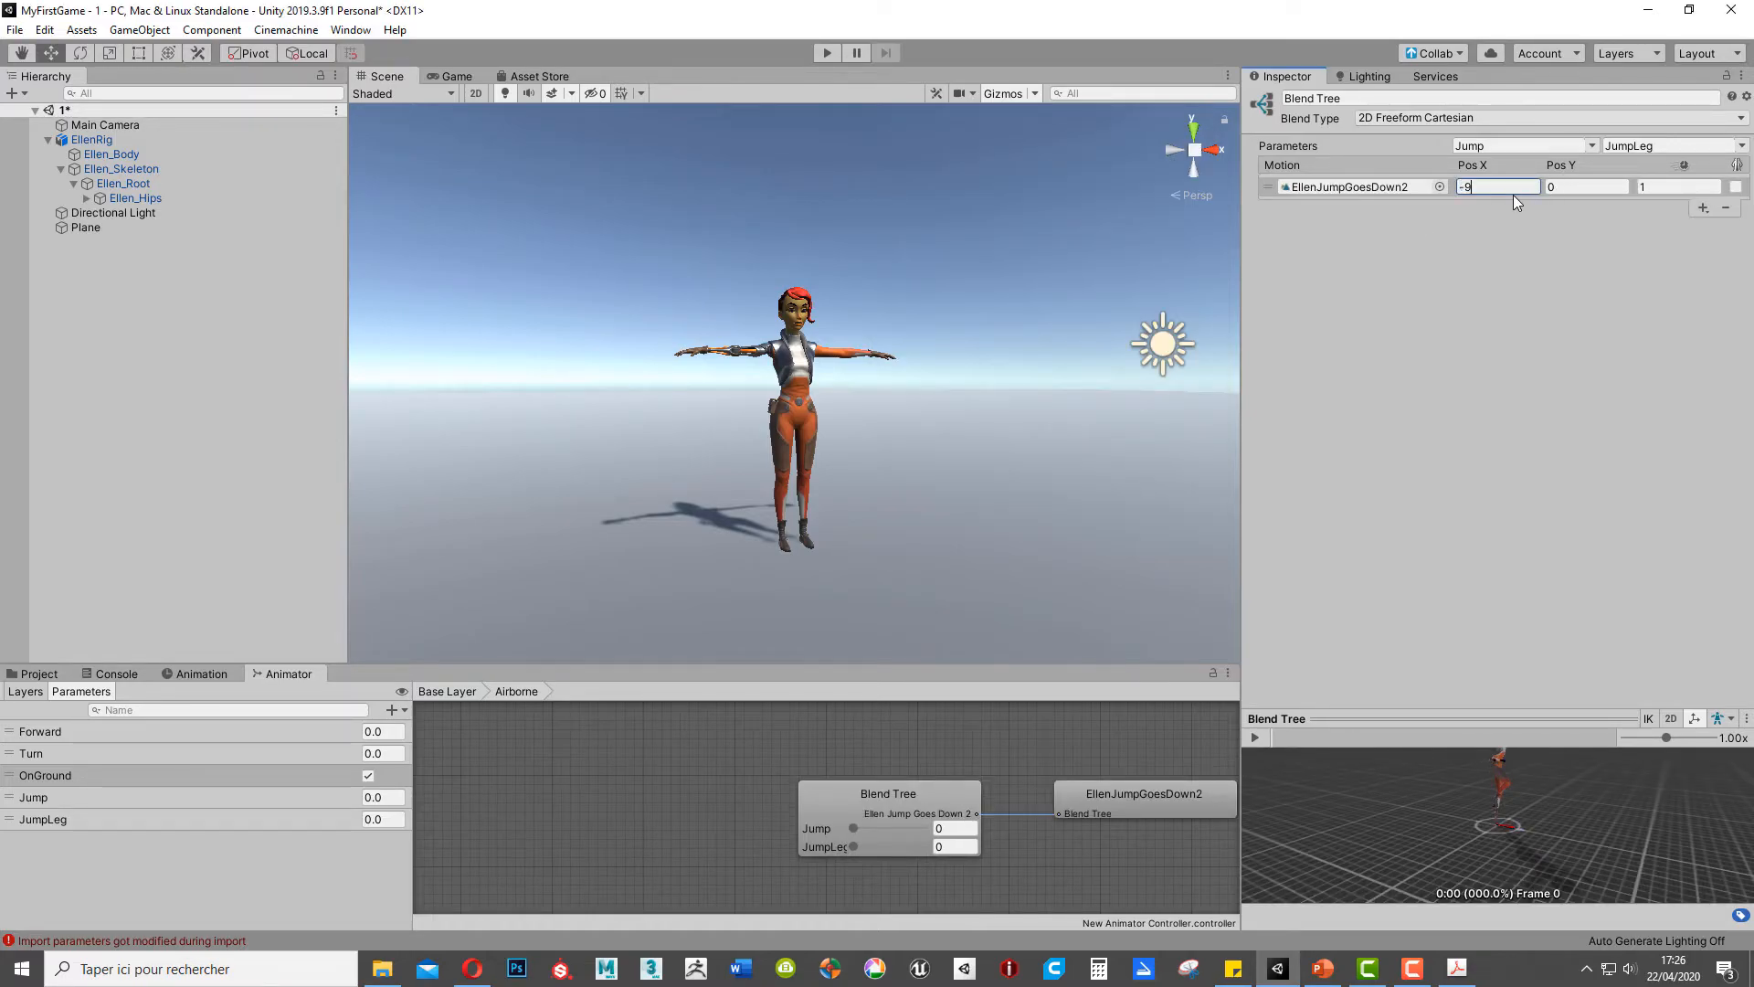
{"action": "left_click", "coordinate": [1657, 185]}
{"action": "type", "text": "0.5"}
{"action": "key", "text": "Return"}
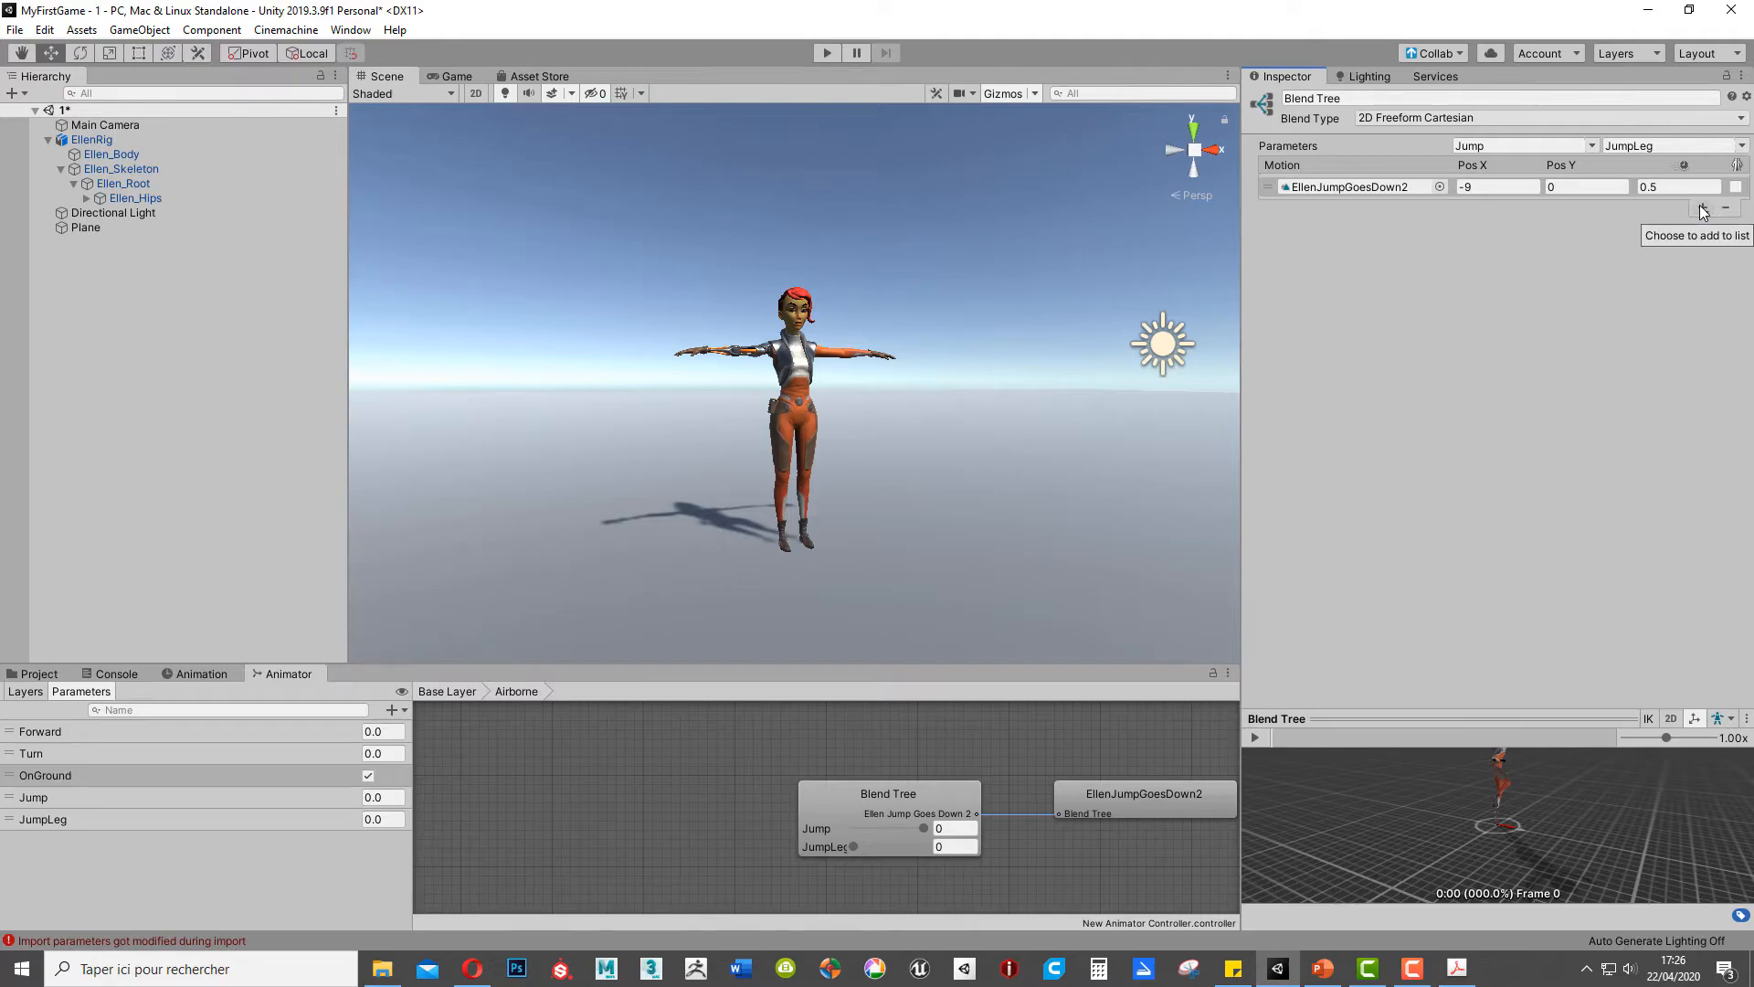
Step: Add the EllenJumpGoesUp2 motion to the Airborne blend tree with Pos X 5 and animation speed 0.1
{"action": "left_click", "coordinate": [1703, 209]}
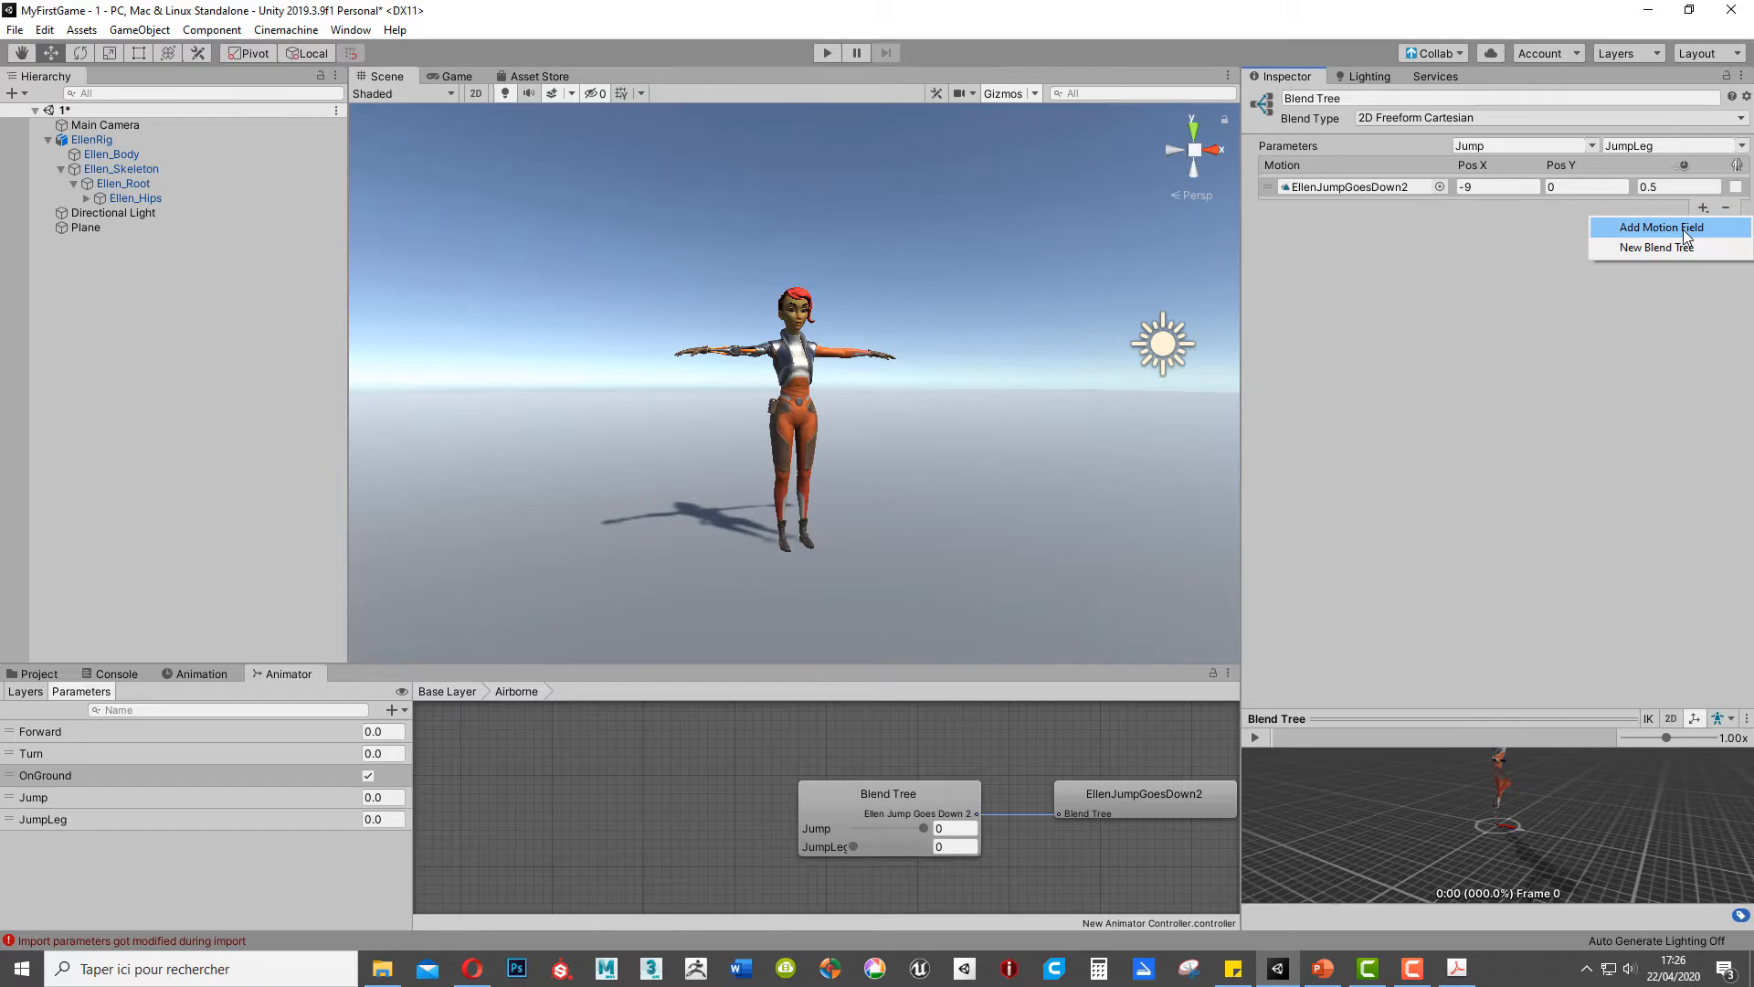
{"action": "left_click", "coordinate": [1686, 234]}
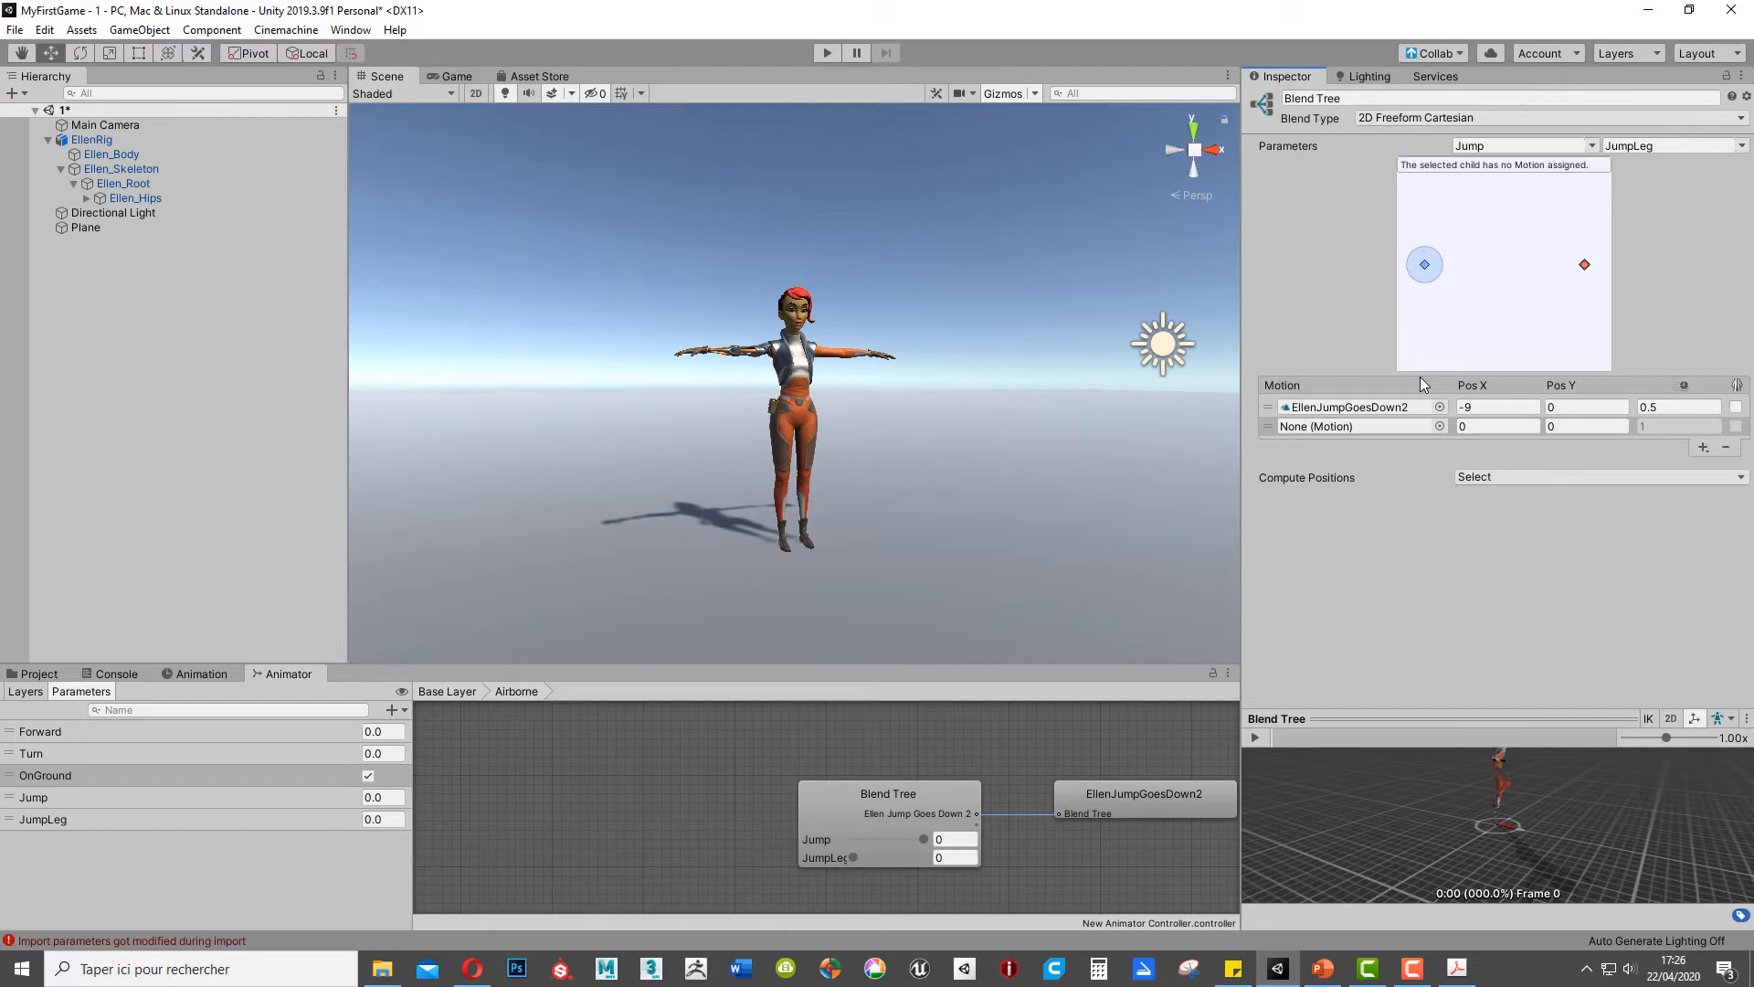
{"action": "left_click", "coordinate": [1388, 425]}
{"action": "left_click", "coordinate": [1439, 426]}
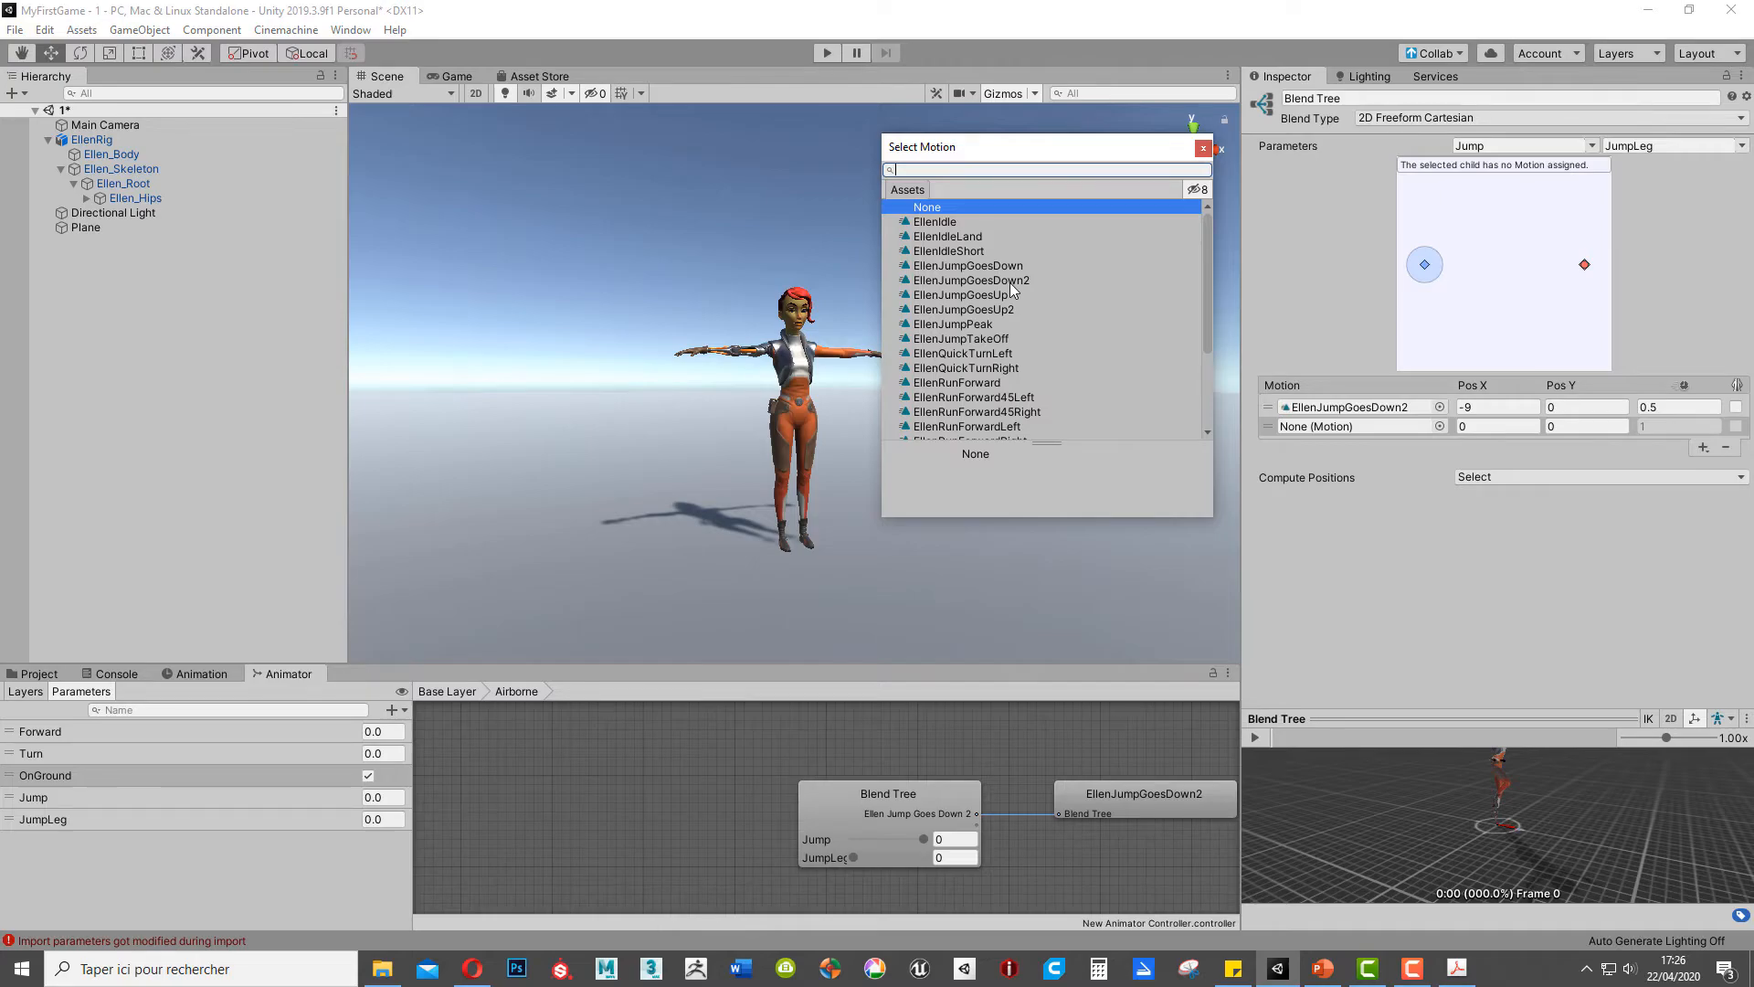
{"action": "left_click", "coordinate": [1004, 311]}
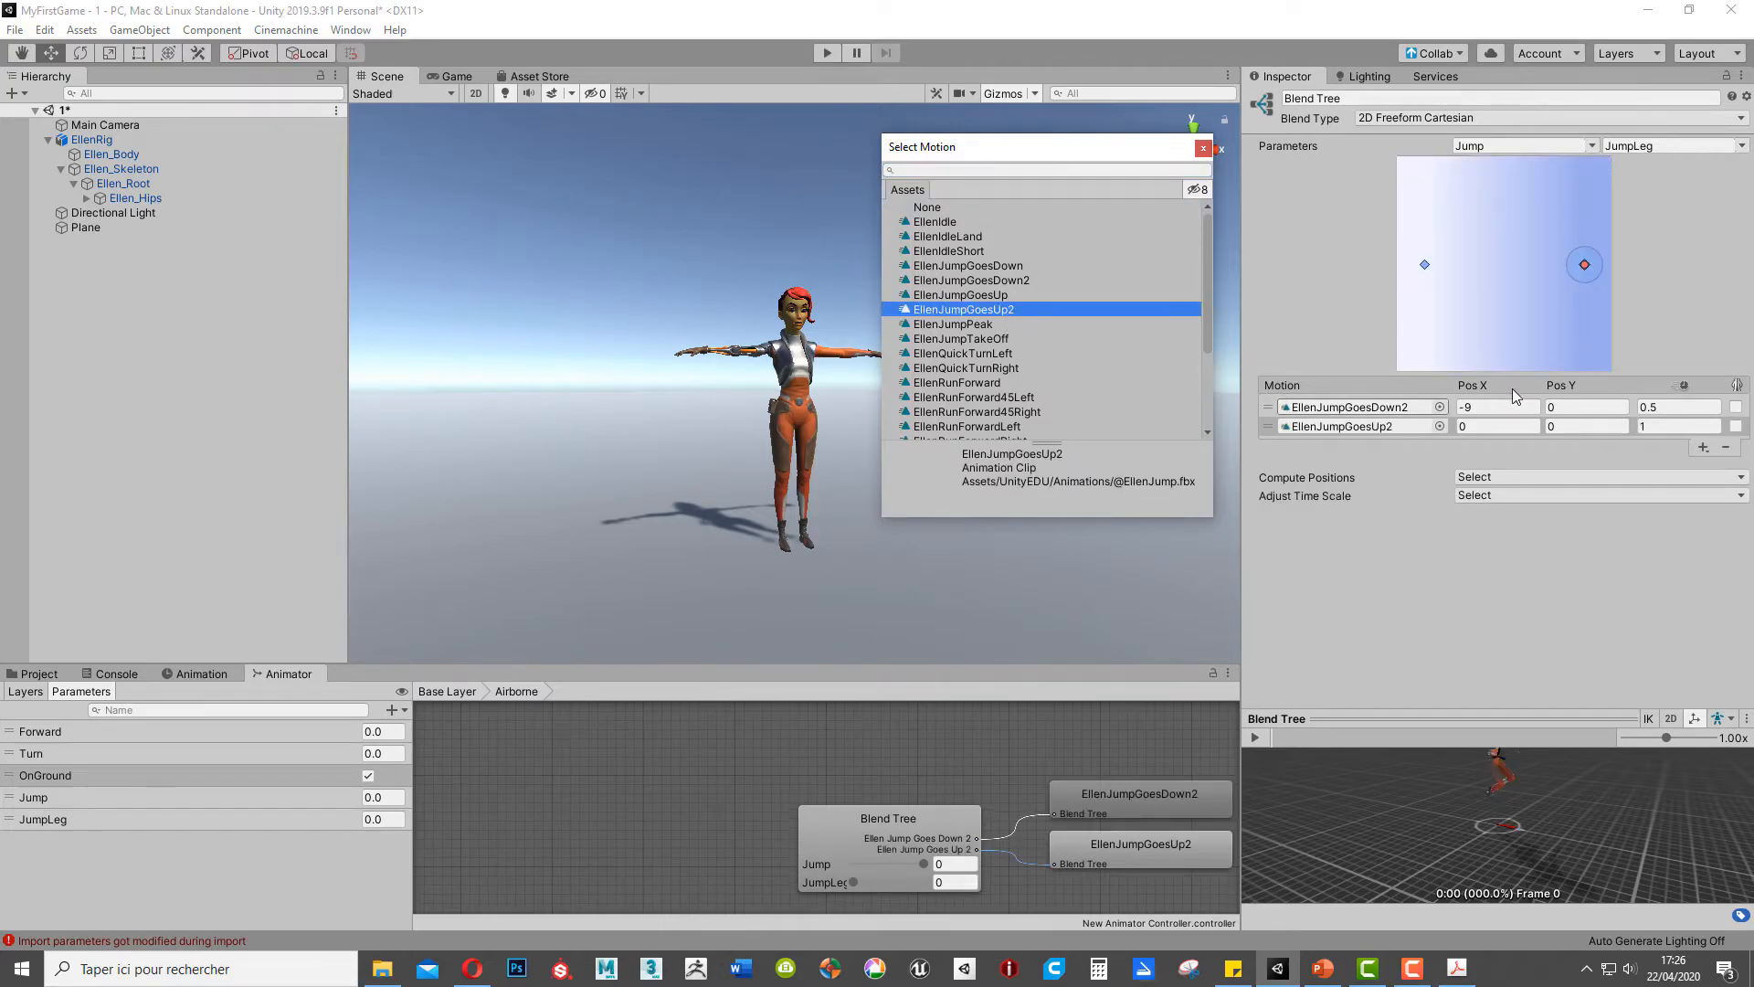
{"action": "left_click", "coordinate": [1506, 430]}
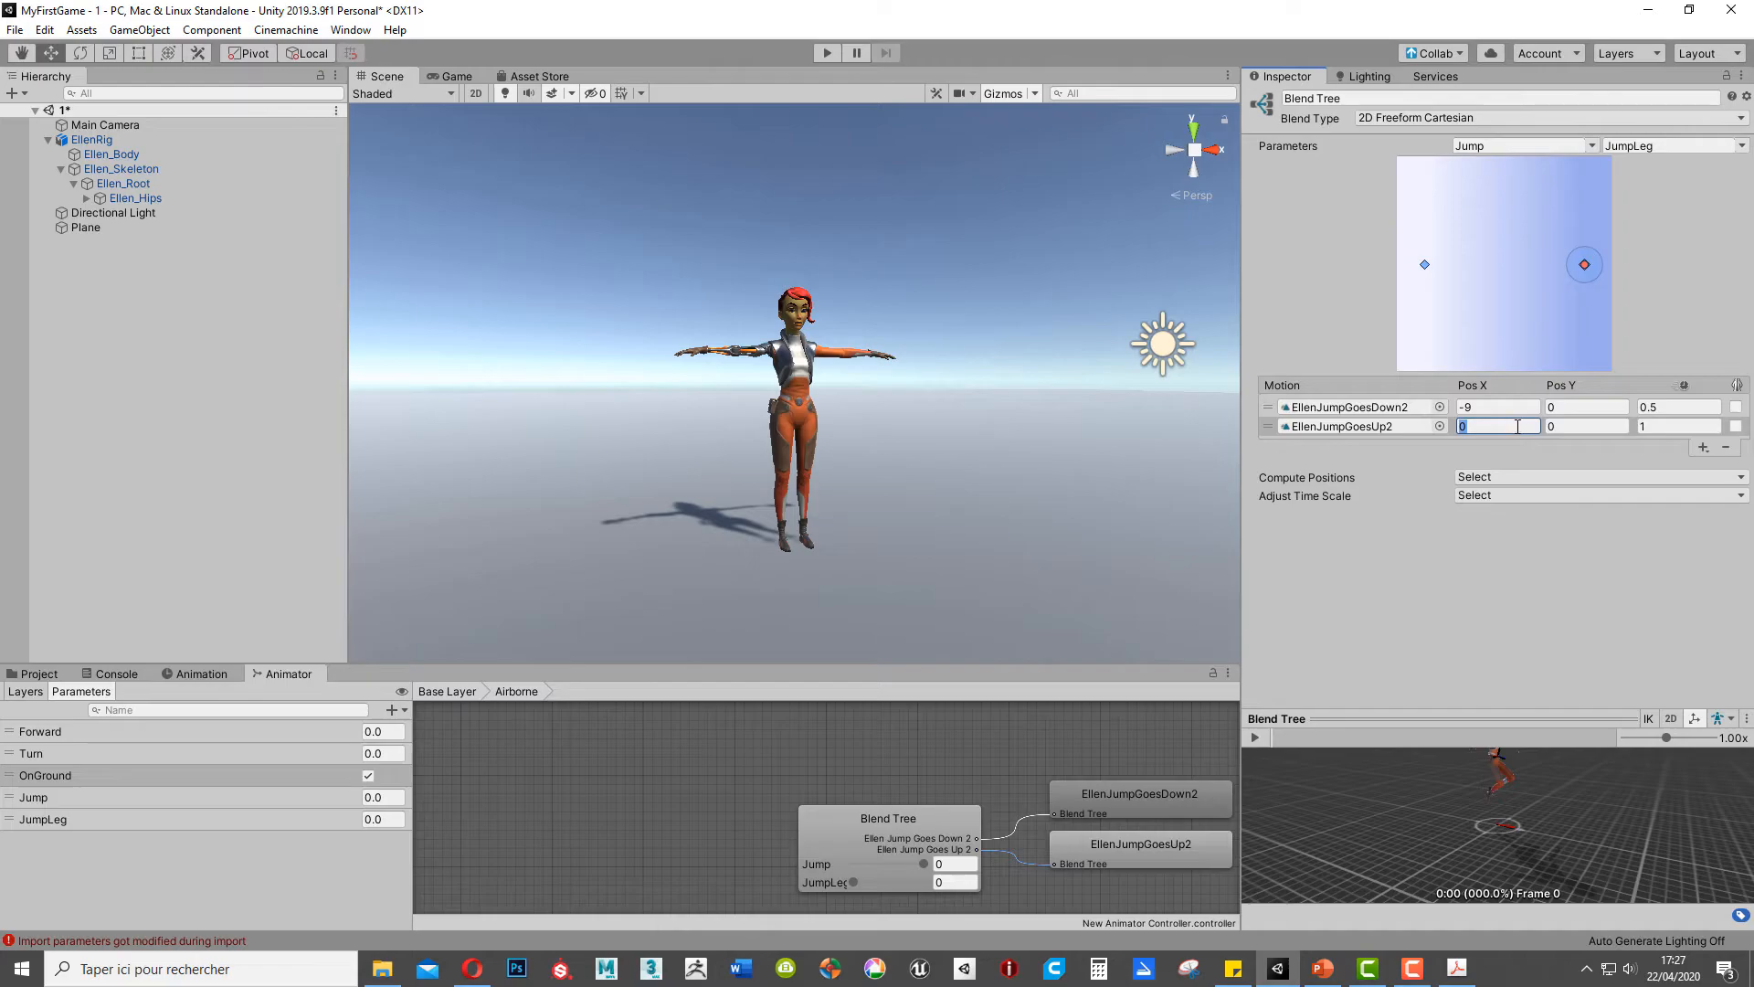
{"action": "type", "text": "5"}
{"action": "left_click", "coordinate": [1671, 426]}
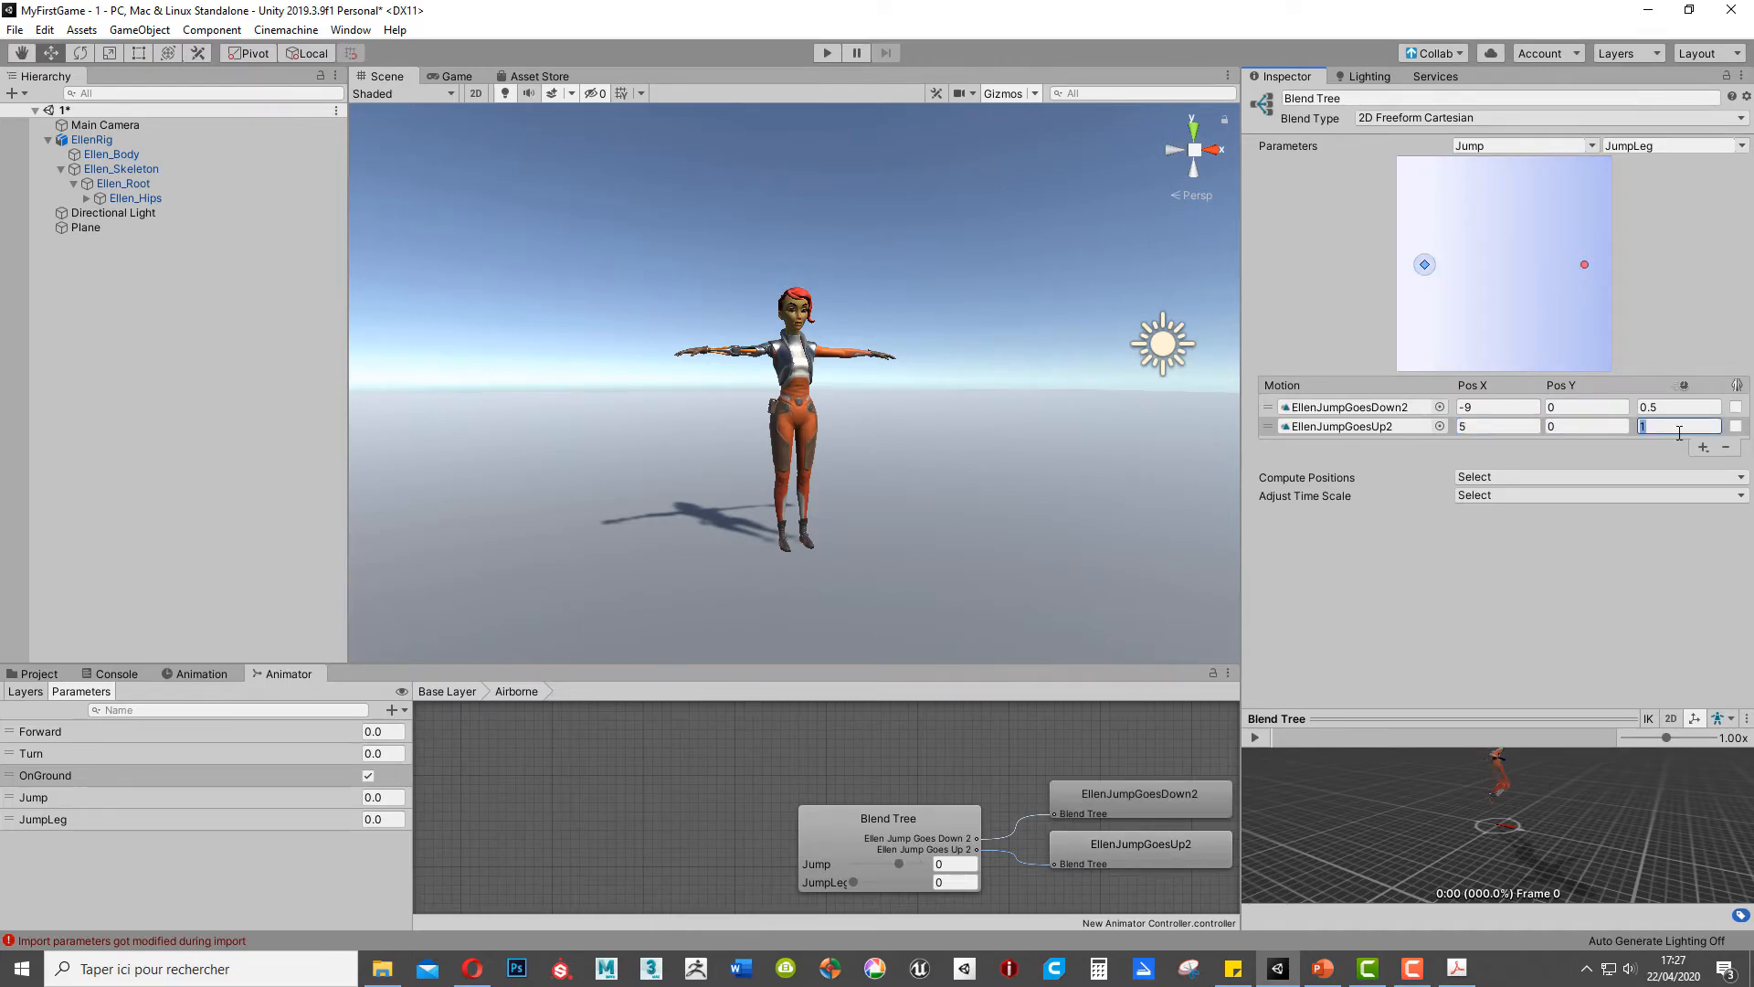
{"action": "type", "text": "0.1"}
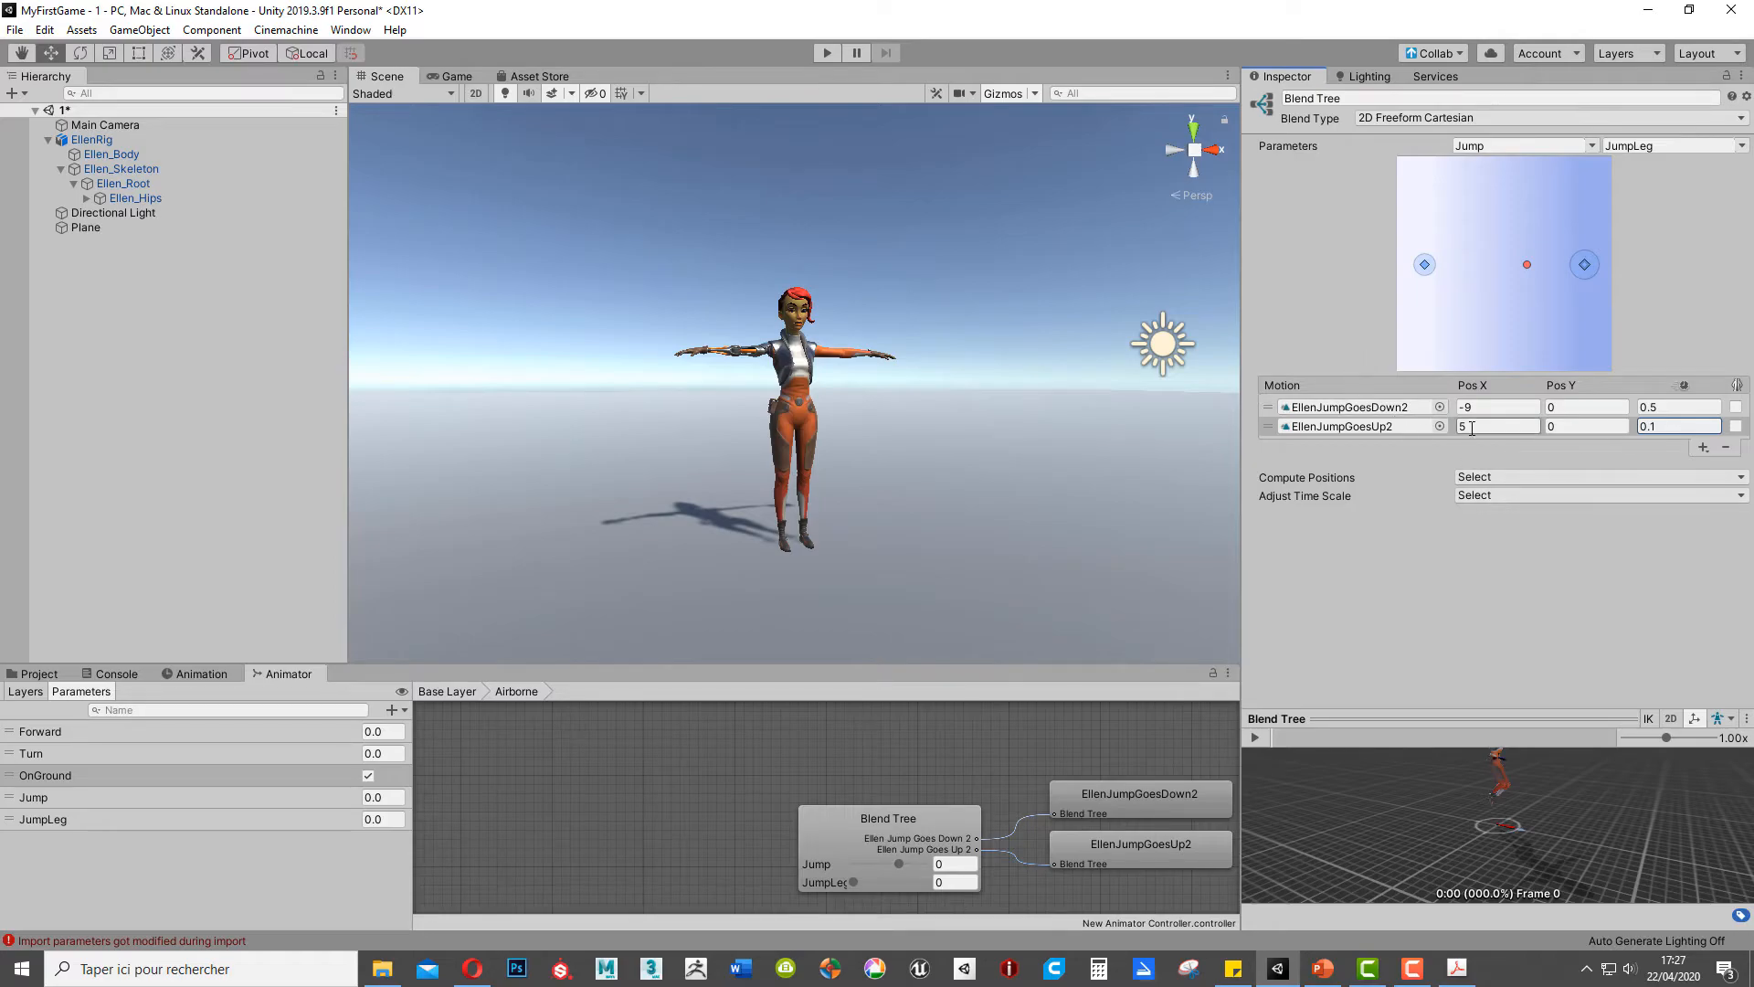
Step: Add the EllenJumpPeak motion to the Airborne blend tree at Pos X 0 and Pos Y 0 with animation speed 0.4
{"action": "left_click", "coordinate": [1703, 446]}
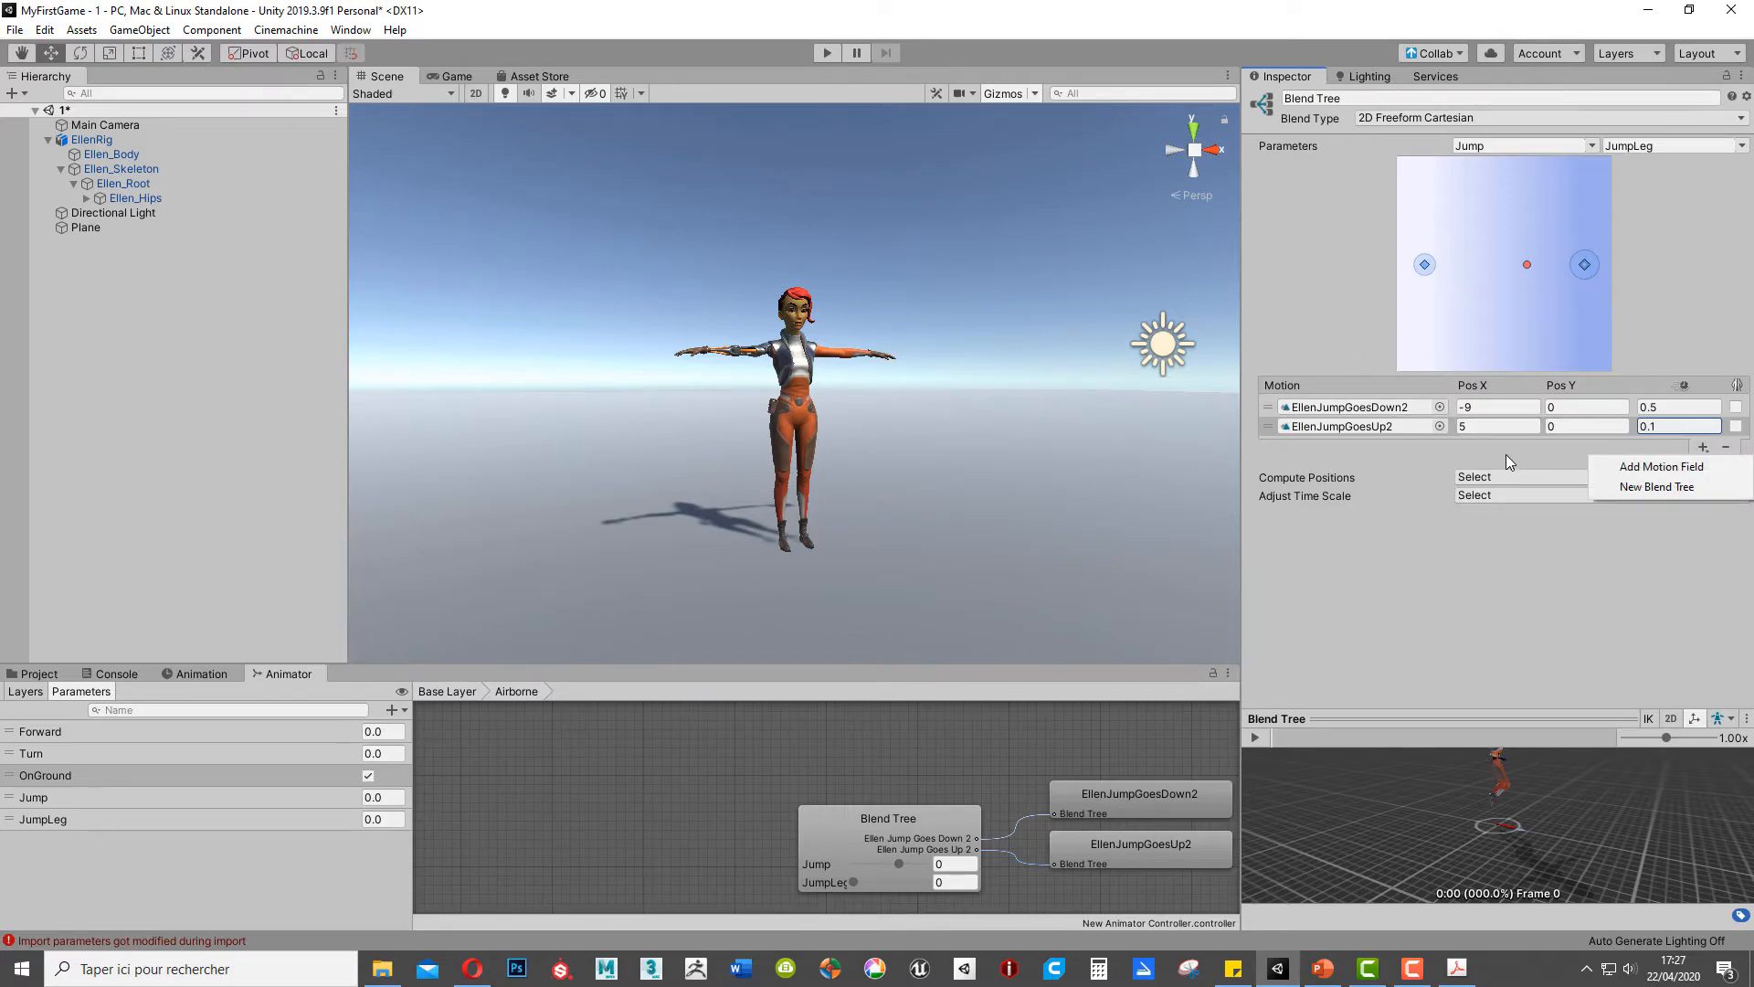
{"action": "left_click", "coordinate": [1625, 465]}
{"action": "left_click", "coordinate": [1436, 445]}
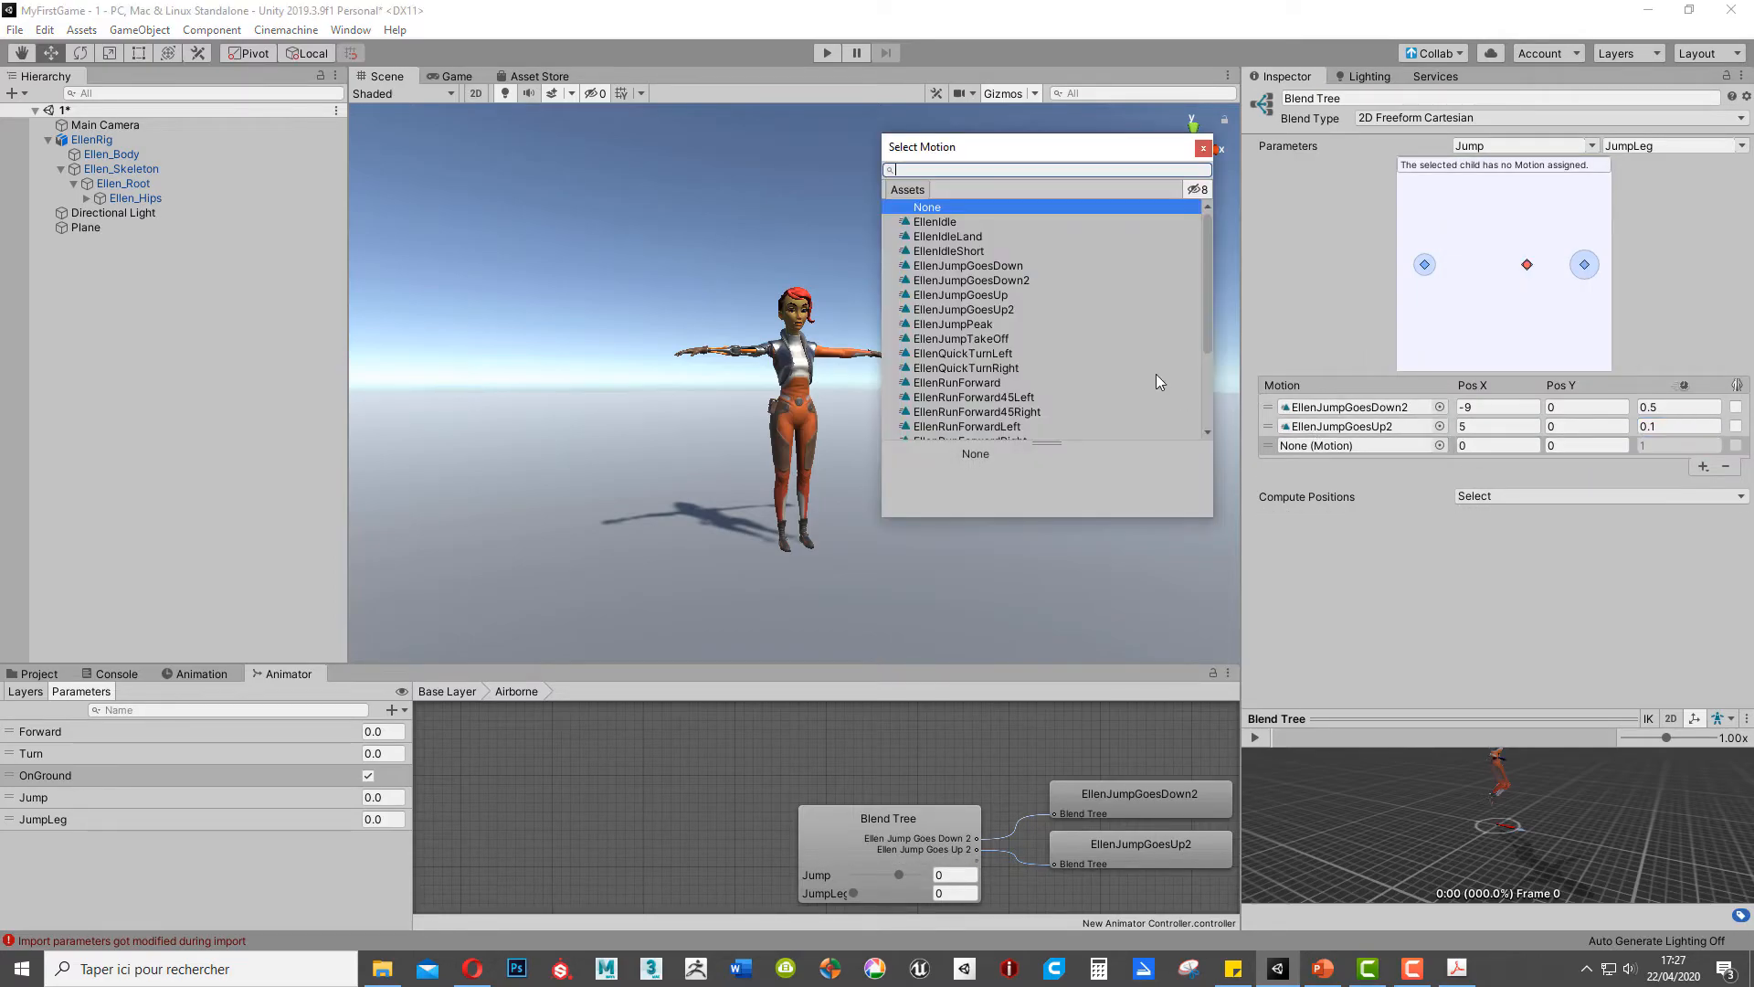
{"action": "left_click", "coordinate": [991, 324]}
{"action": "left_click", "coordinate": [1500, 446]}
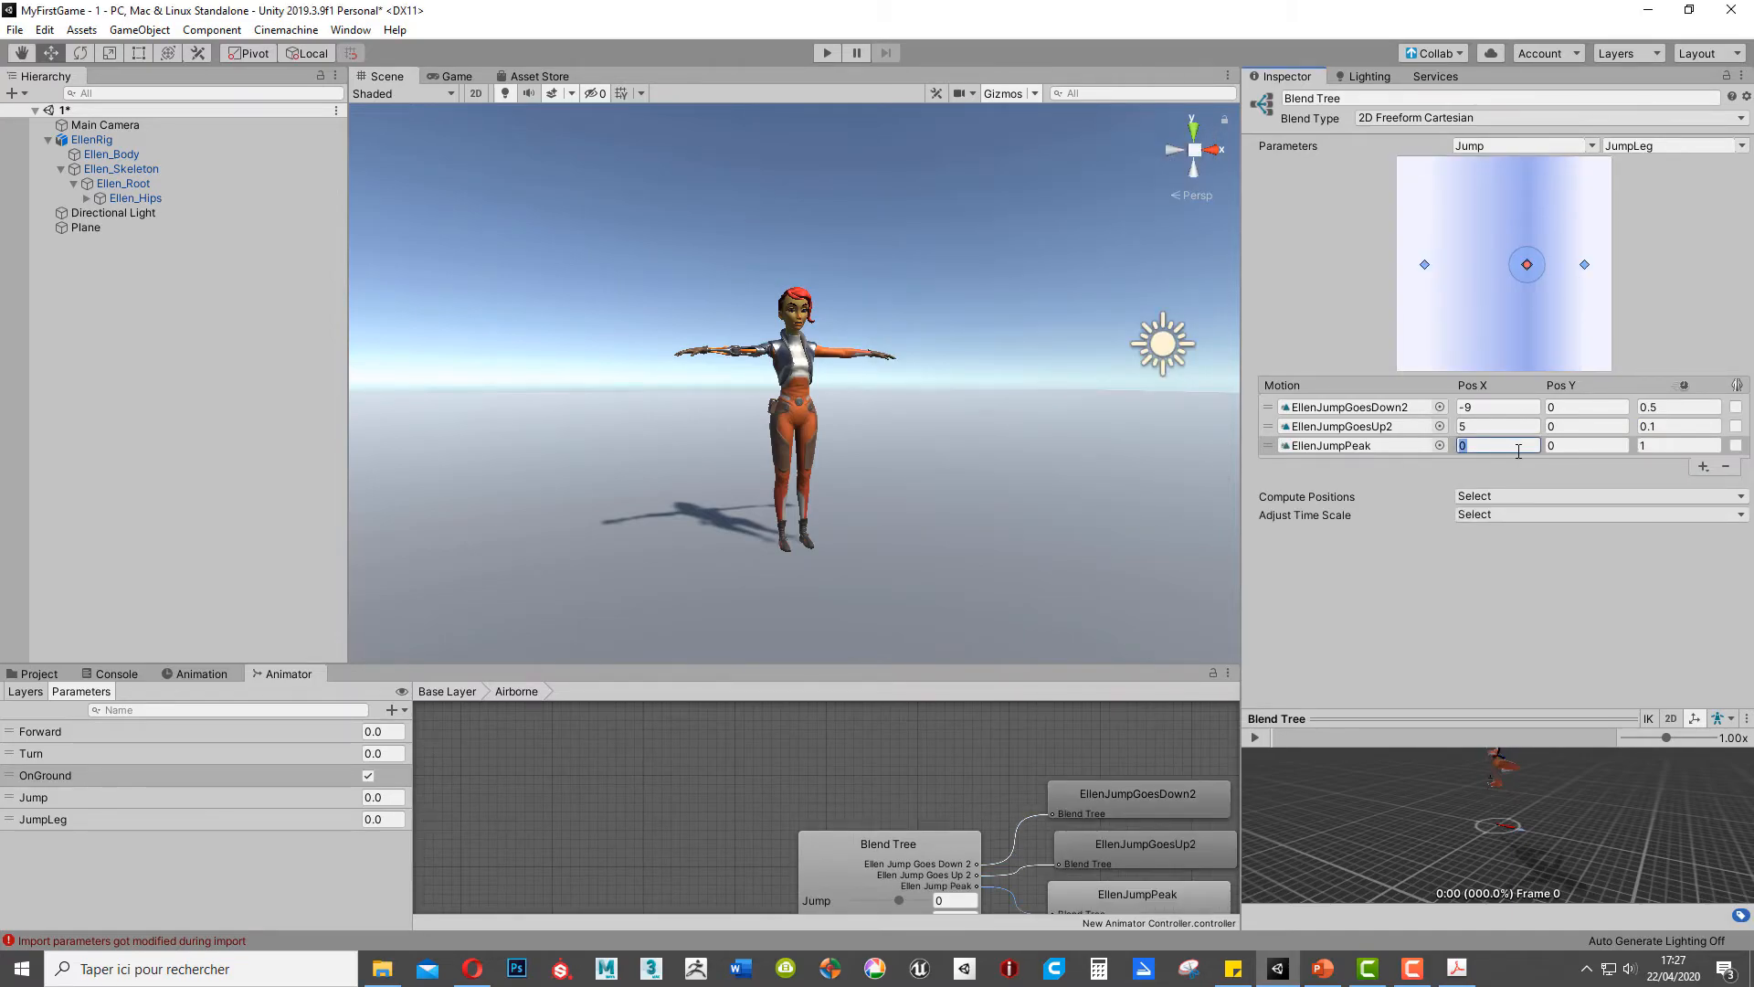
{"action": "key", "text": "Tab"}
{"action": "key", "text": "Tab"}
{"action": "type", "text": "0"}
{"action": "left_click", "coordinate": [906, 874]}
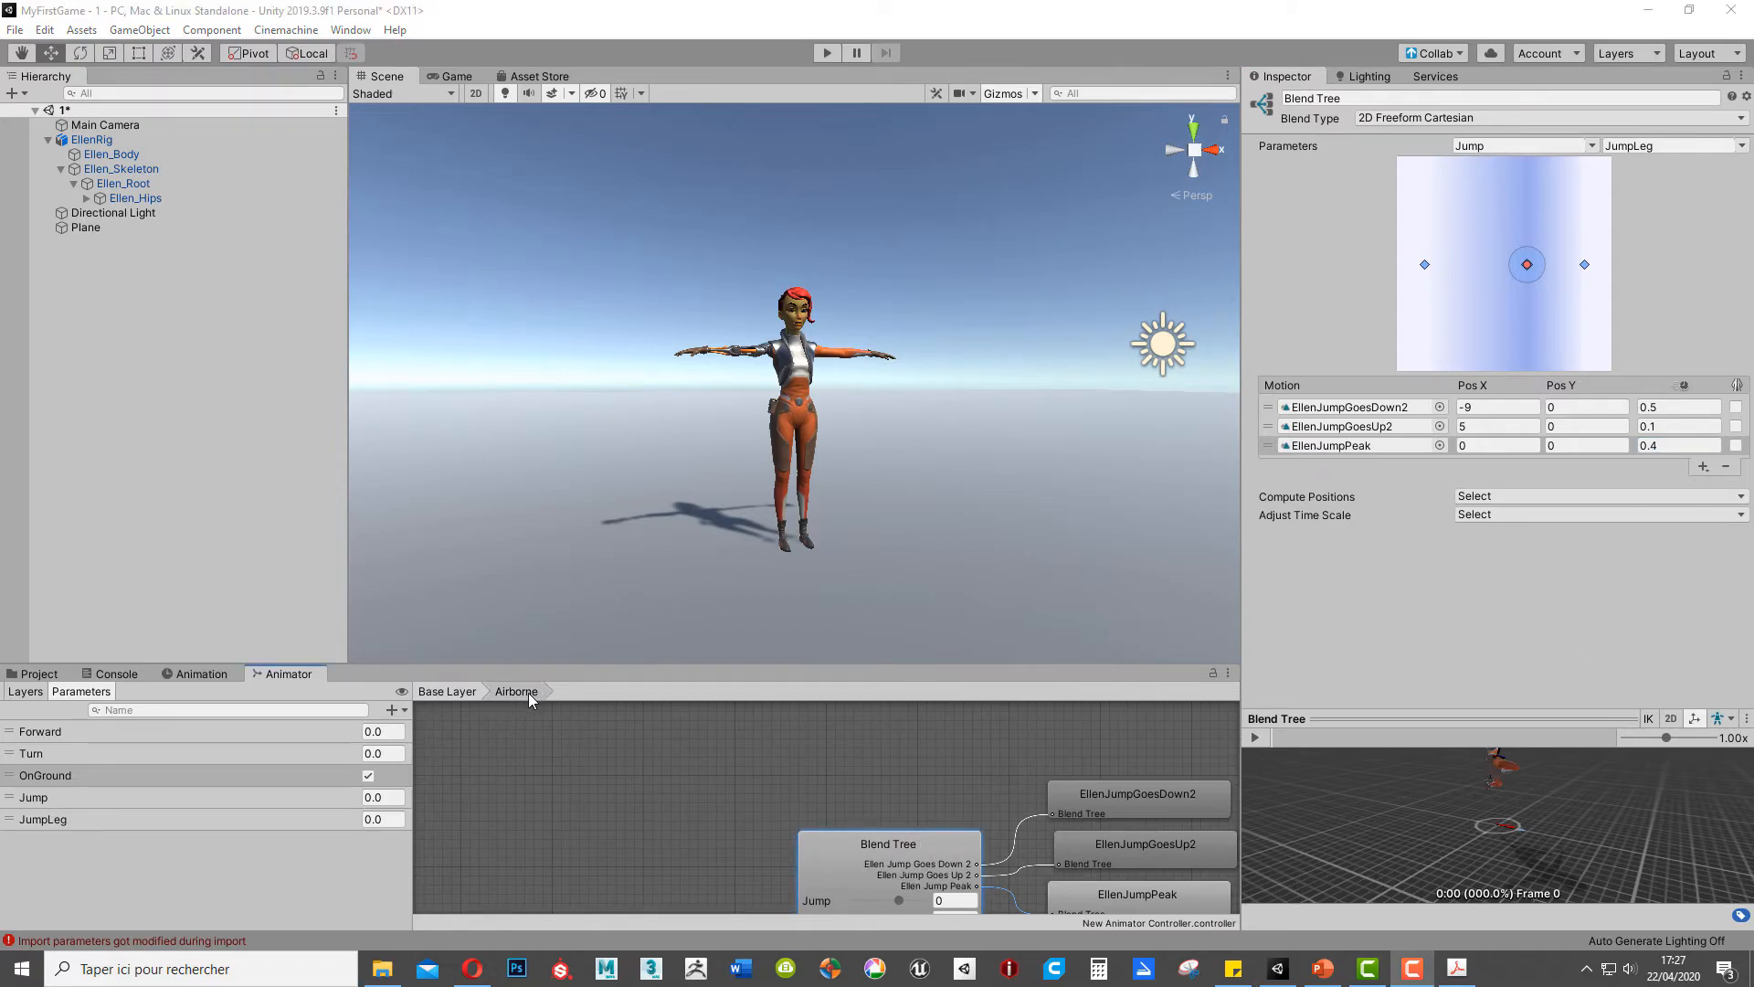
Step: Open the Grounded blend tree and set it to 2D Freeform Cartesian with Turn and Forward as its parameters
{"action": "left_click", "coordinate": [445, 694]}
{"action": "double_click", "coordinate": [853, 822]}
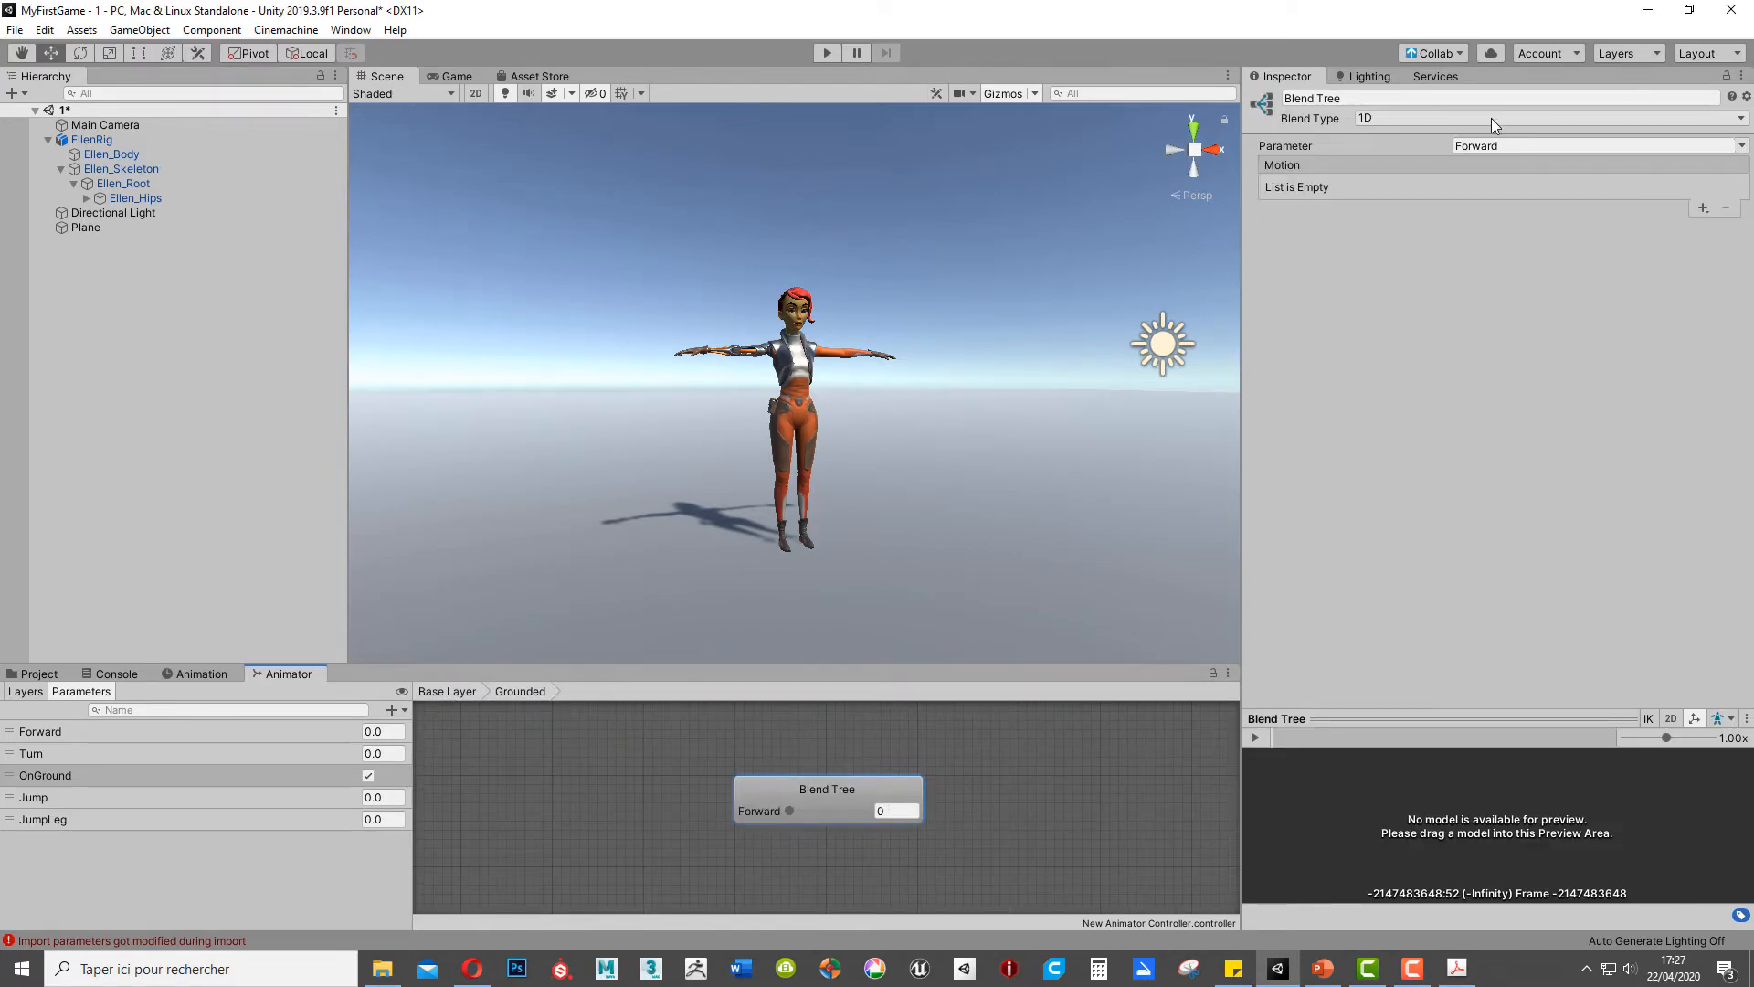
{"action": "left_click", "coordinate": [1413, 119]}
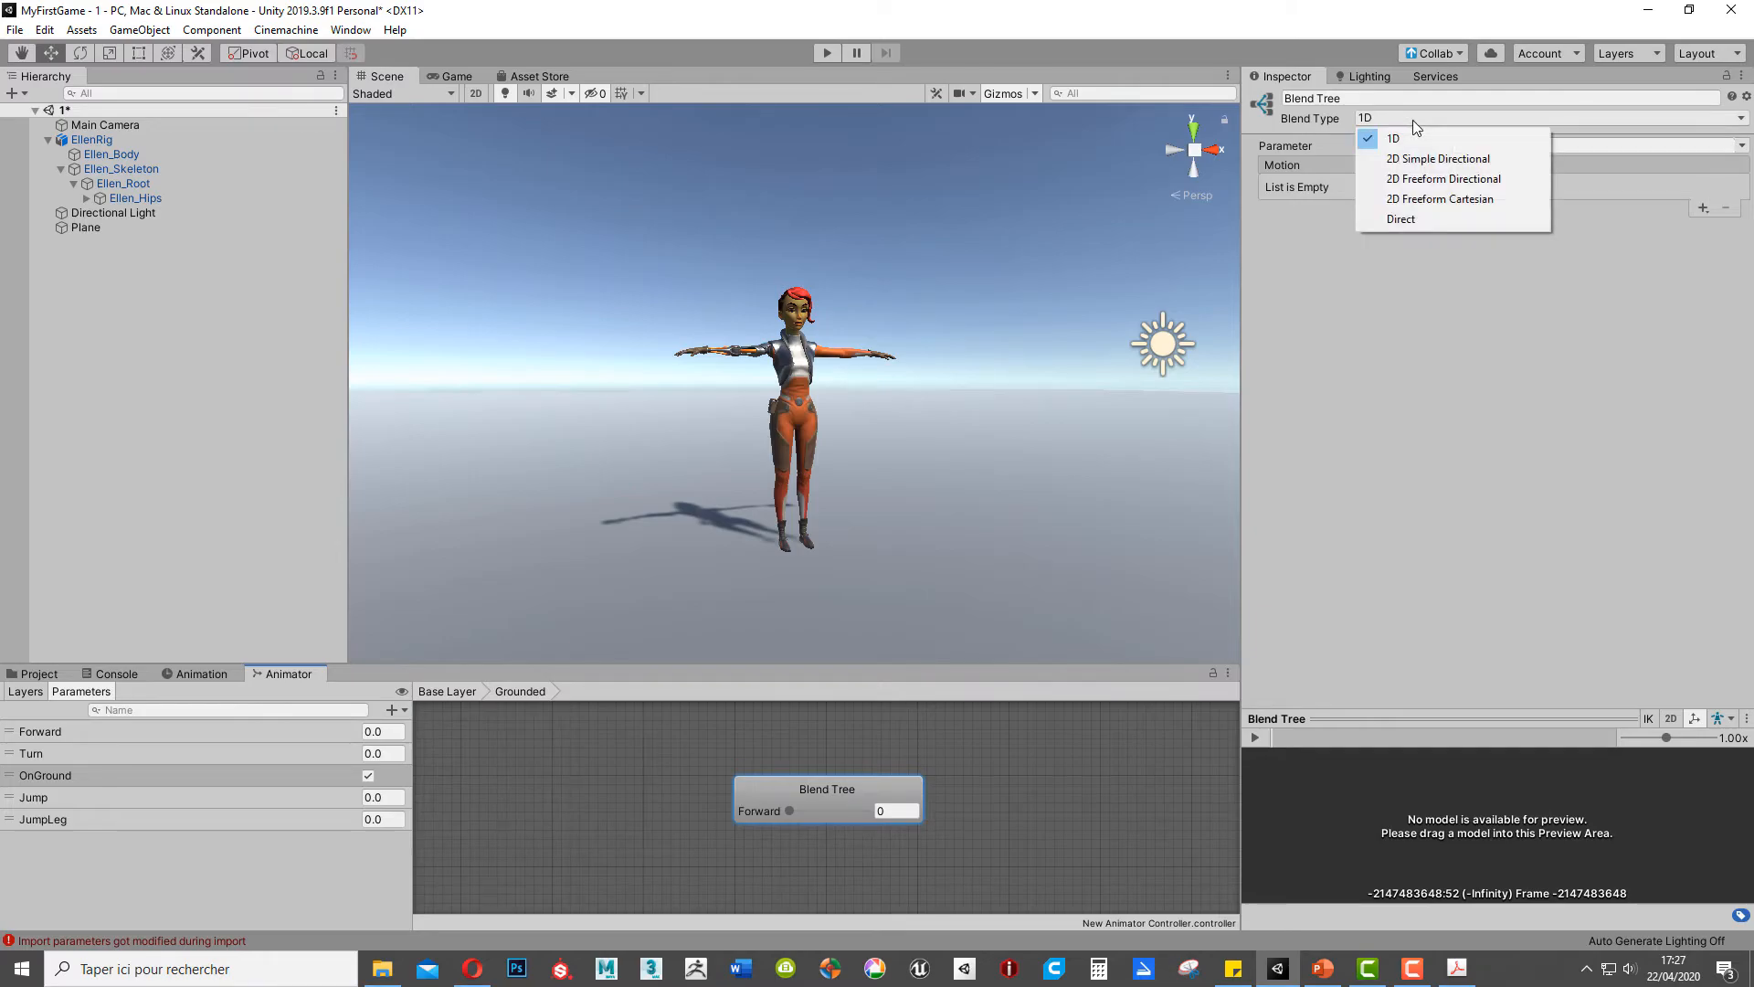
{"action": "left_click", "coordinate": [1415, 200]}
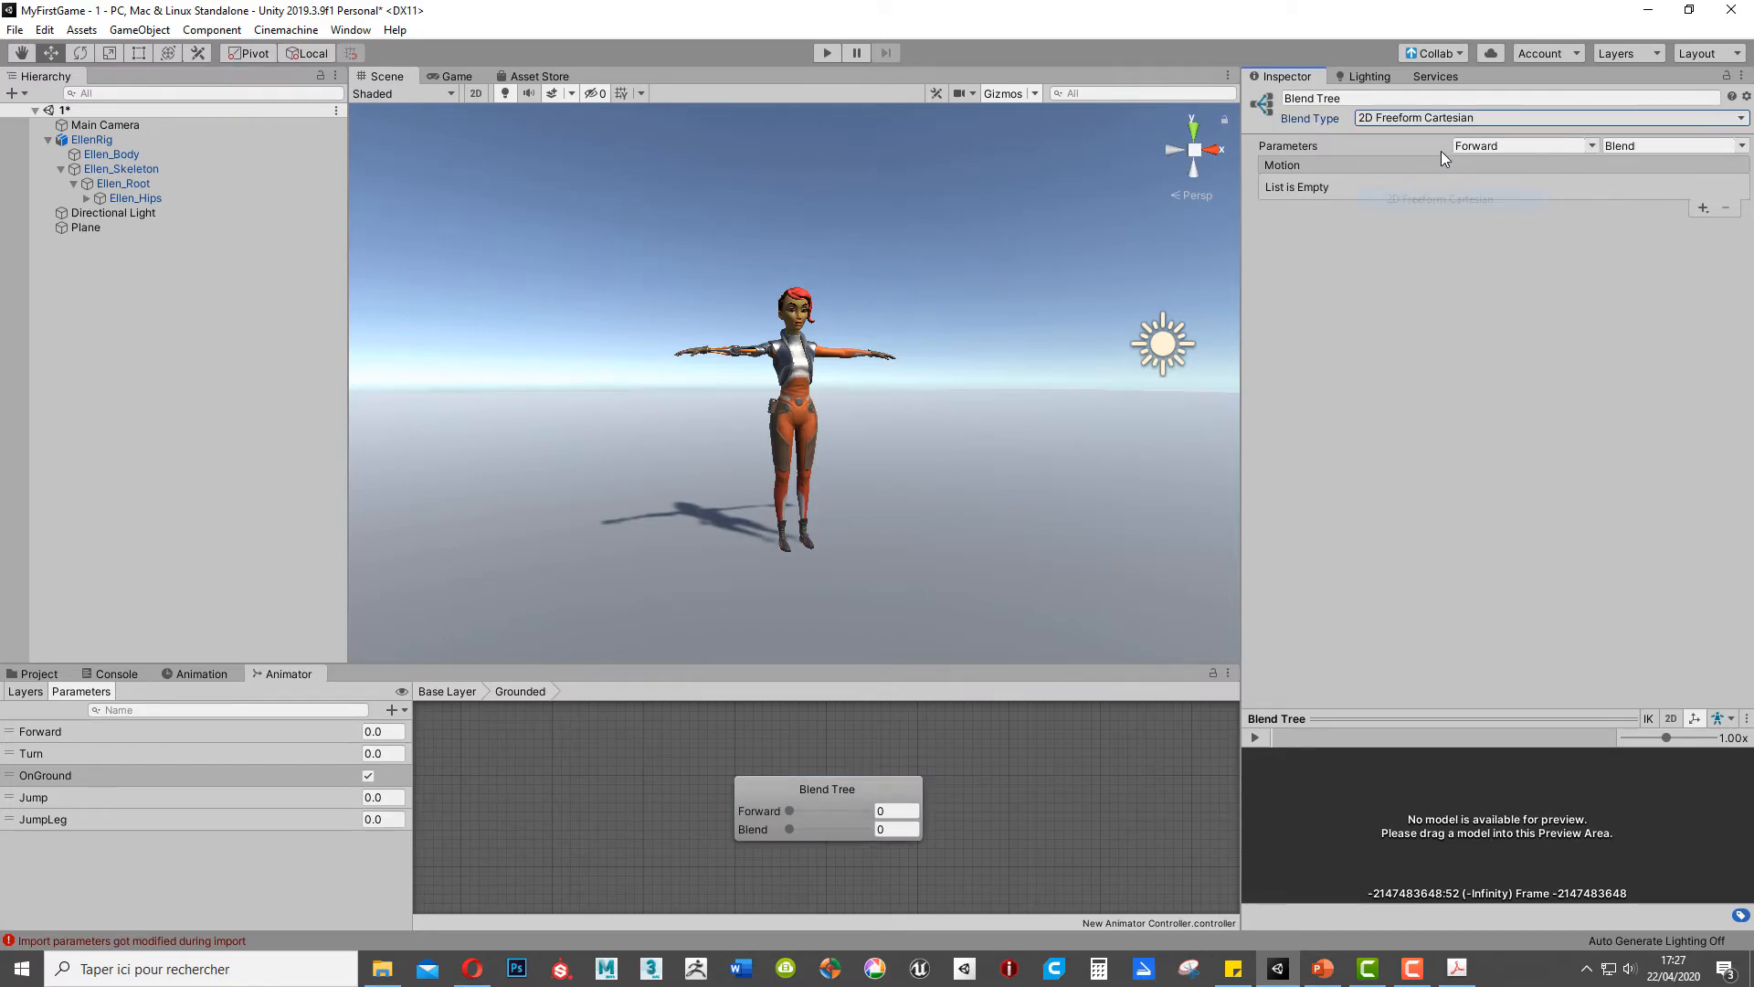
{"action": "left_click", "coordinate": [1591, 146]}
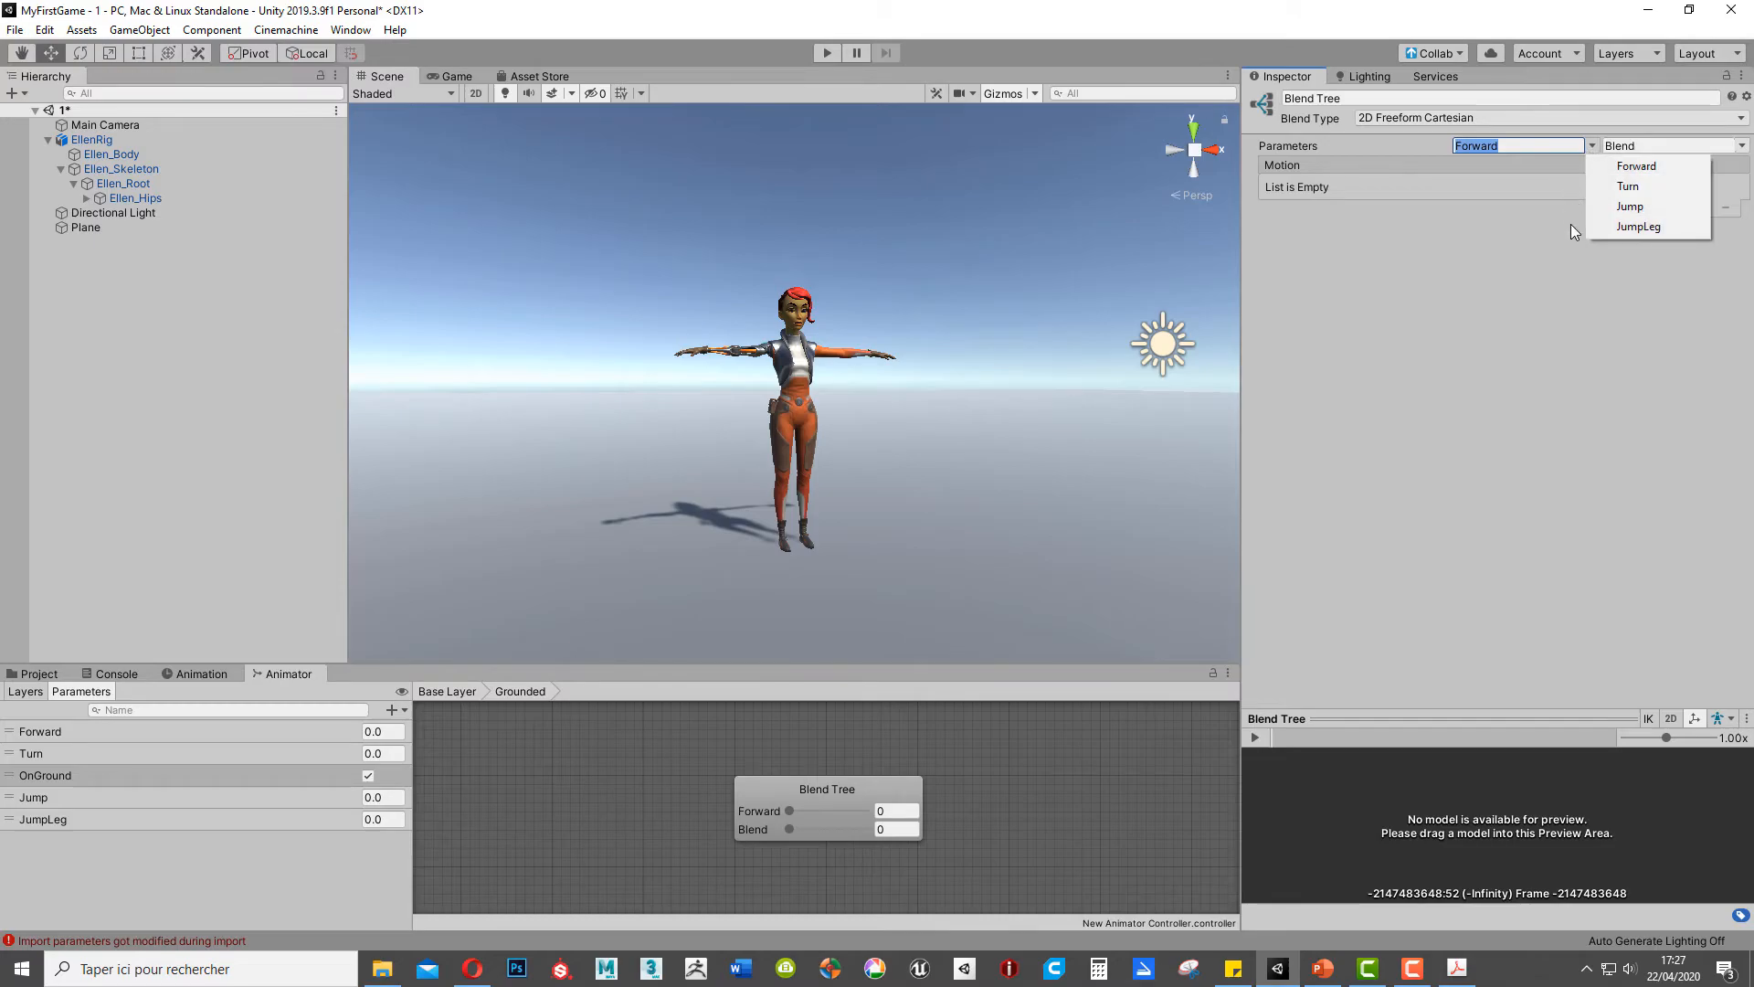
{"action": "left_click", "coordinate": [1645, 186]}
{"action": "left_click", "coordinate": [1742, 148]}
{"action": "left_click", "coordinate": [1679, 166]}
Step: Add a motion field to the Grounded blend tree and assign EllenIdle to it at position 0, 0 with speed 1
{"action": "left_click", "coordinate": [1701, 207]}
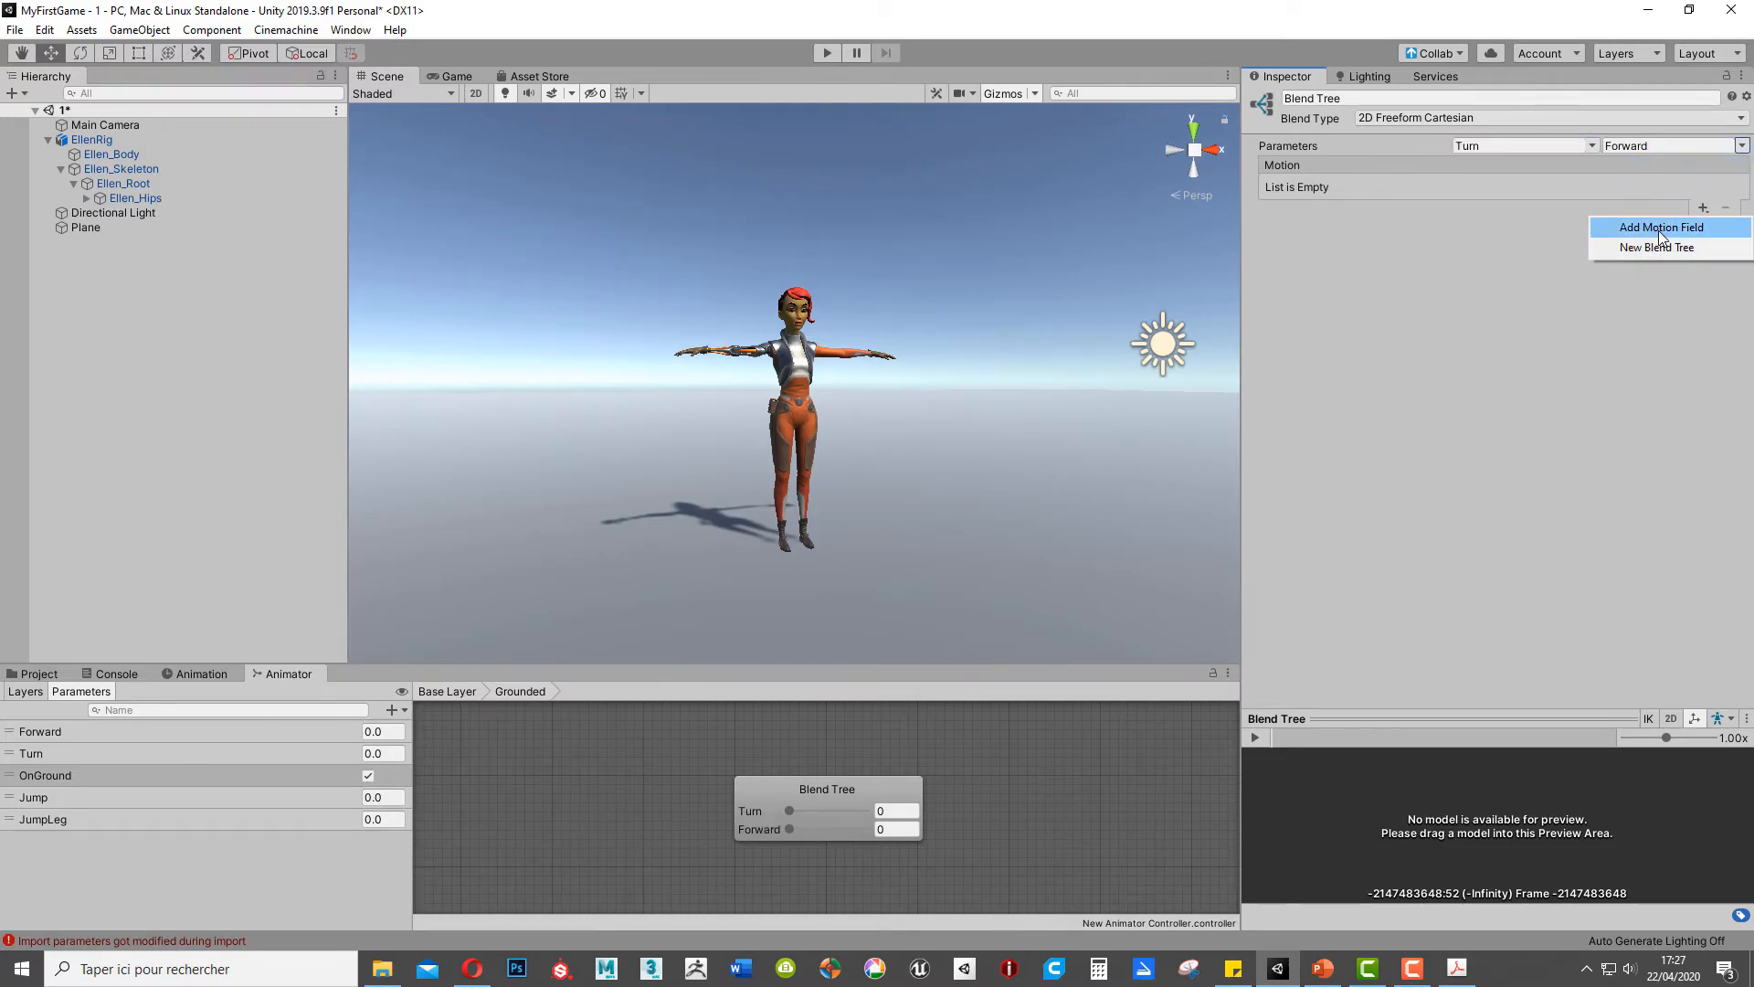
{"action": "left_click", "coordinate": [1661, 228]}
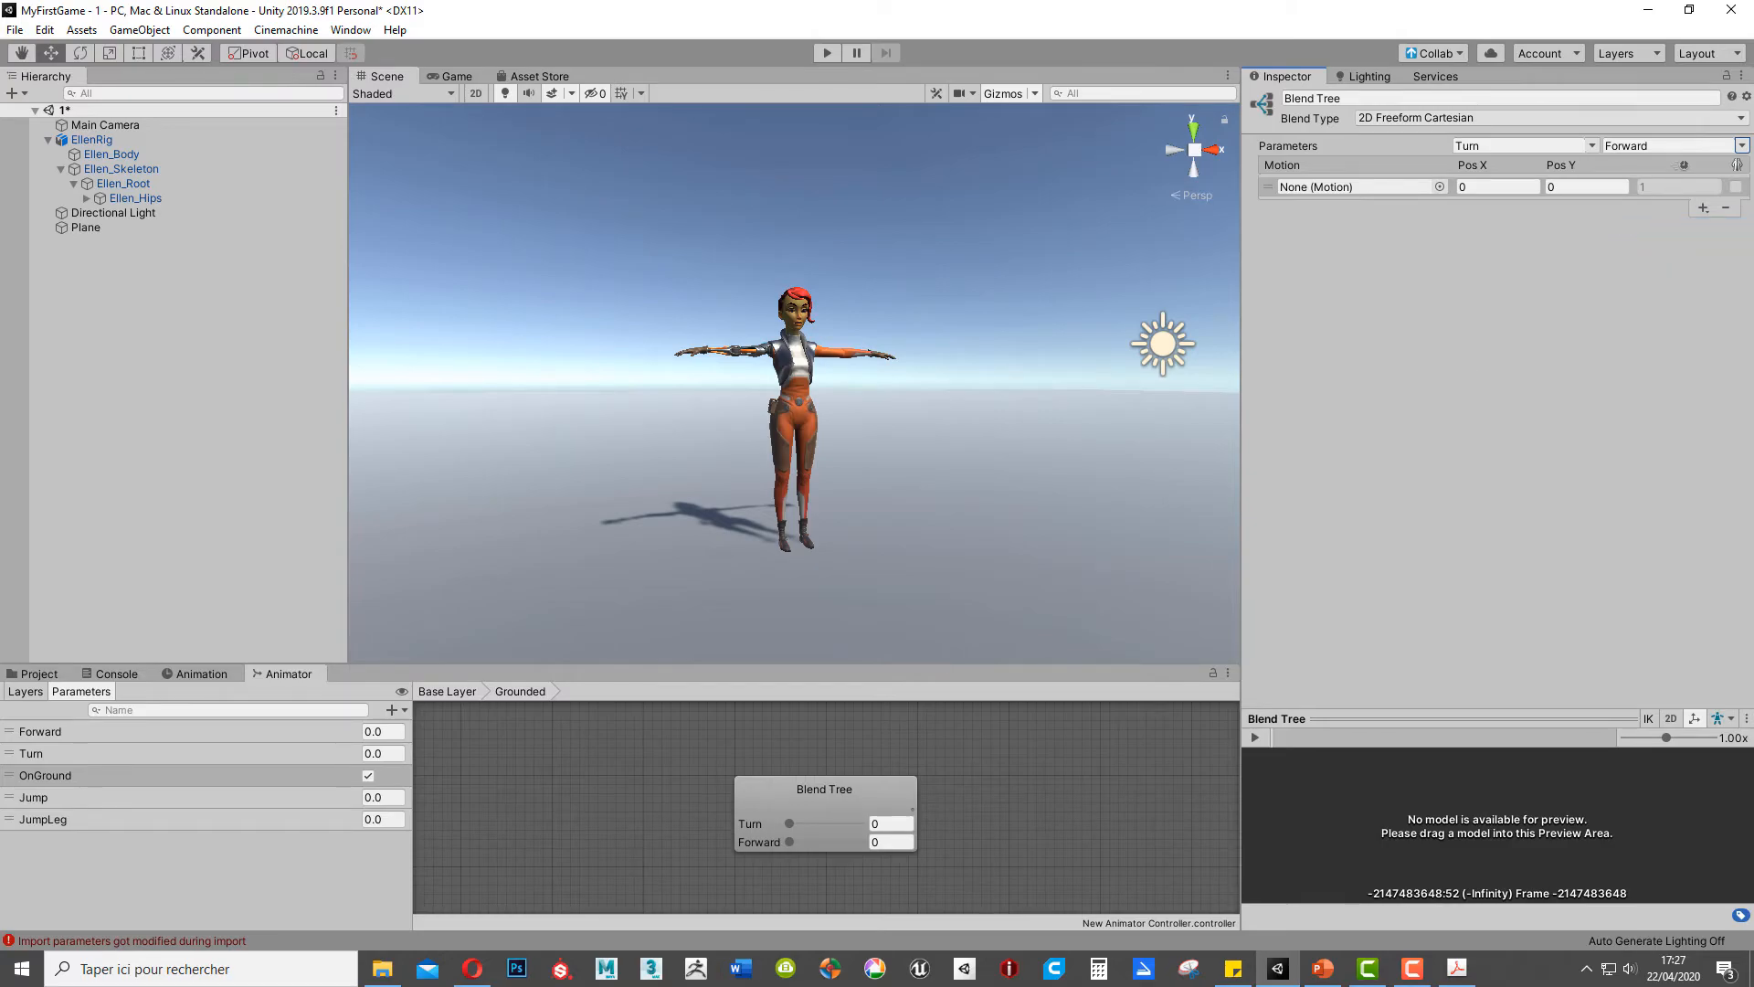
{"action": "key", "text": "alt+Tab"}
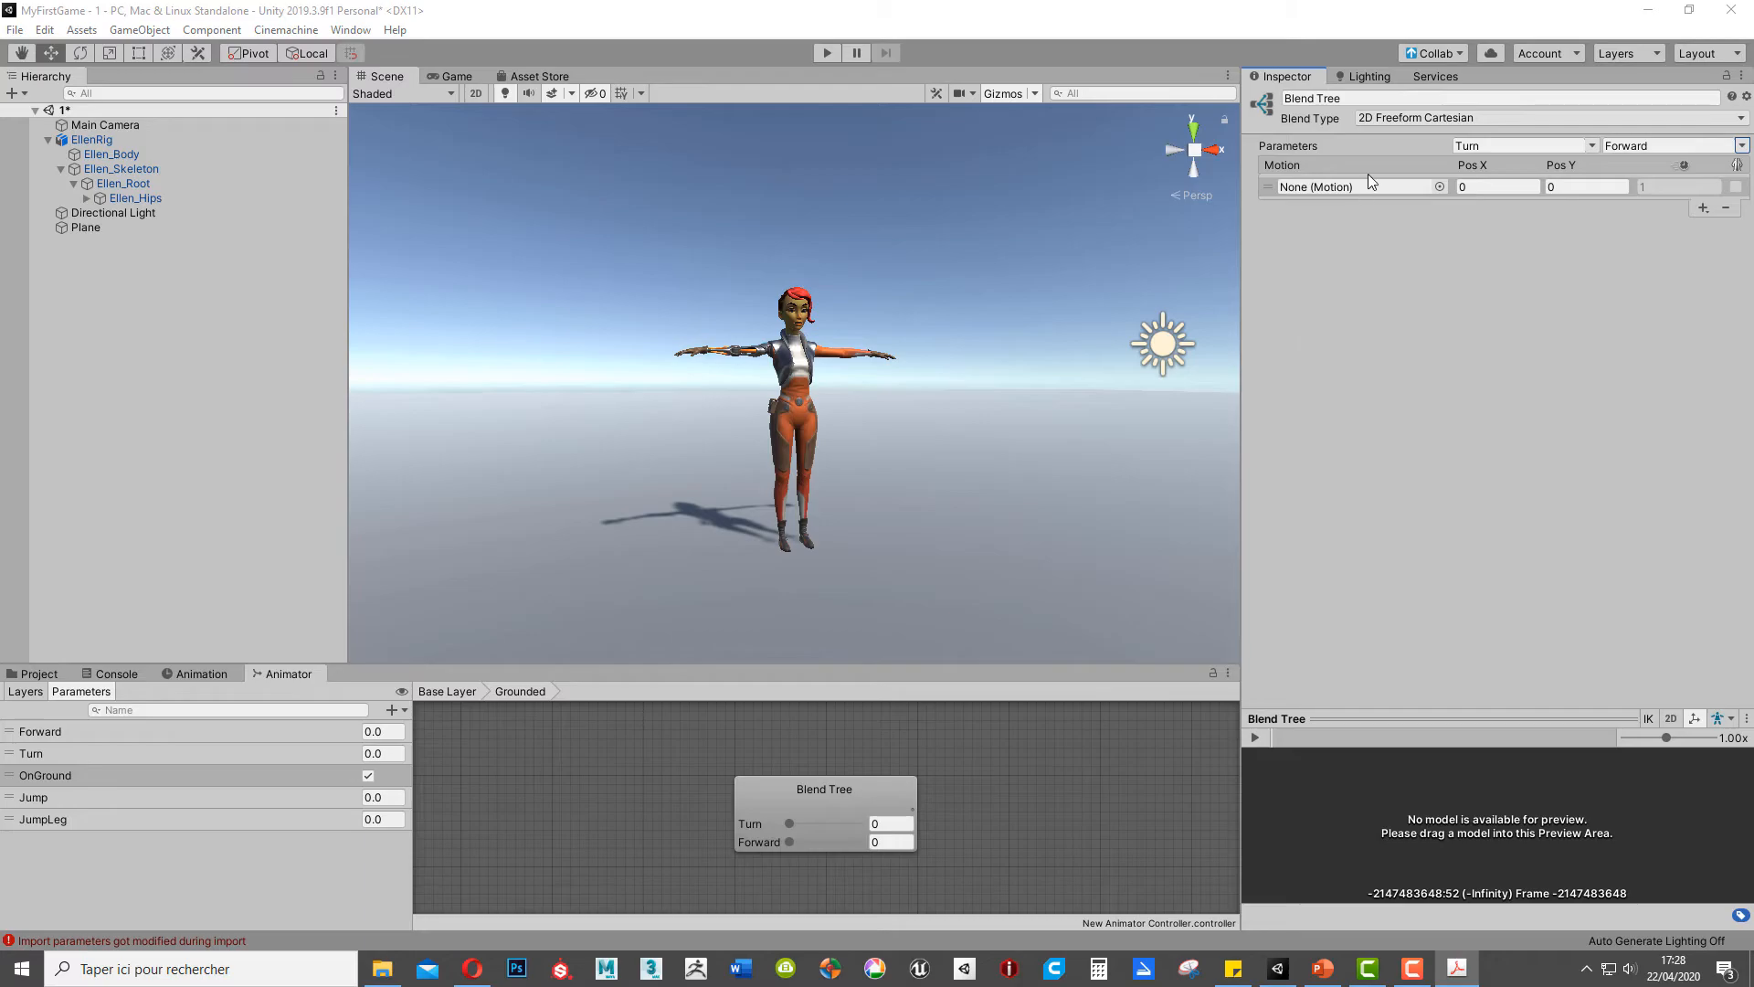
{"action": "left_click", "coordinate": [1440, 186]}
{"action": "left_click", "coordinate": [934, 221]}
{"action": "left_click", "coordinate": [1686, 185]}
{"action": "left_click", "coordinate": [1697, 186]}
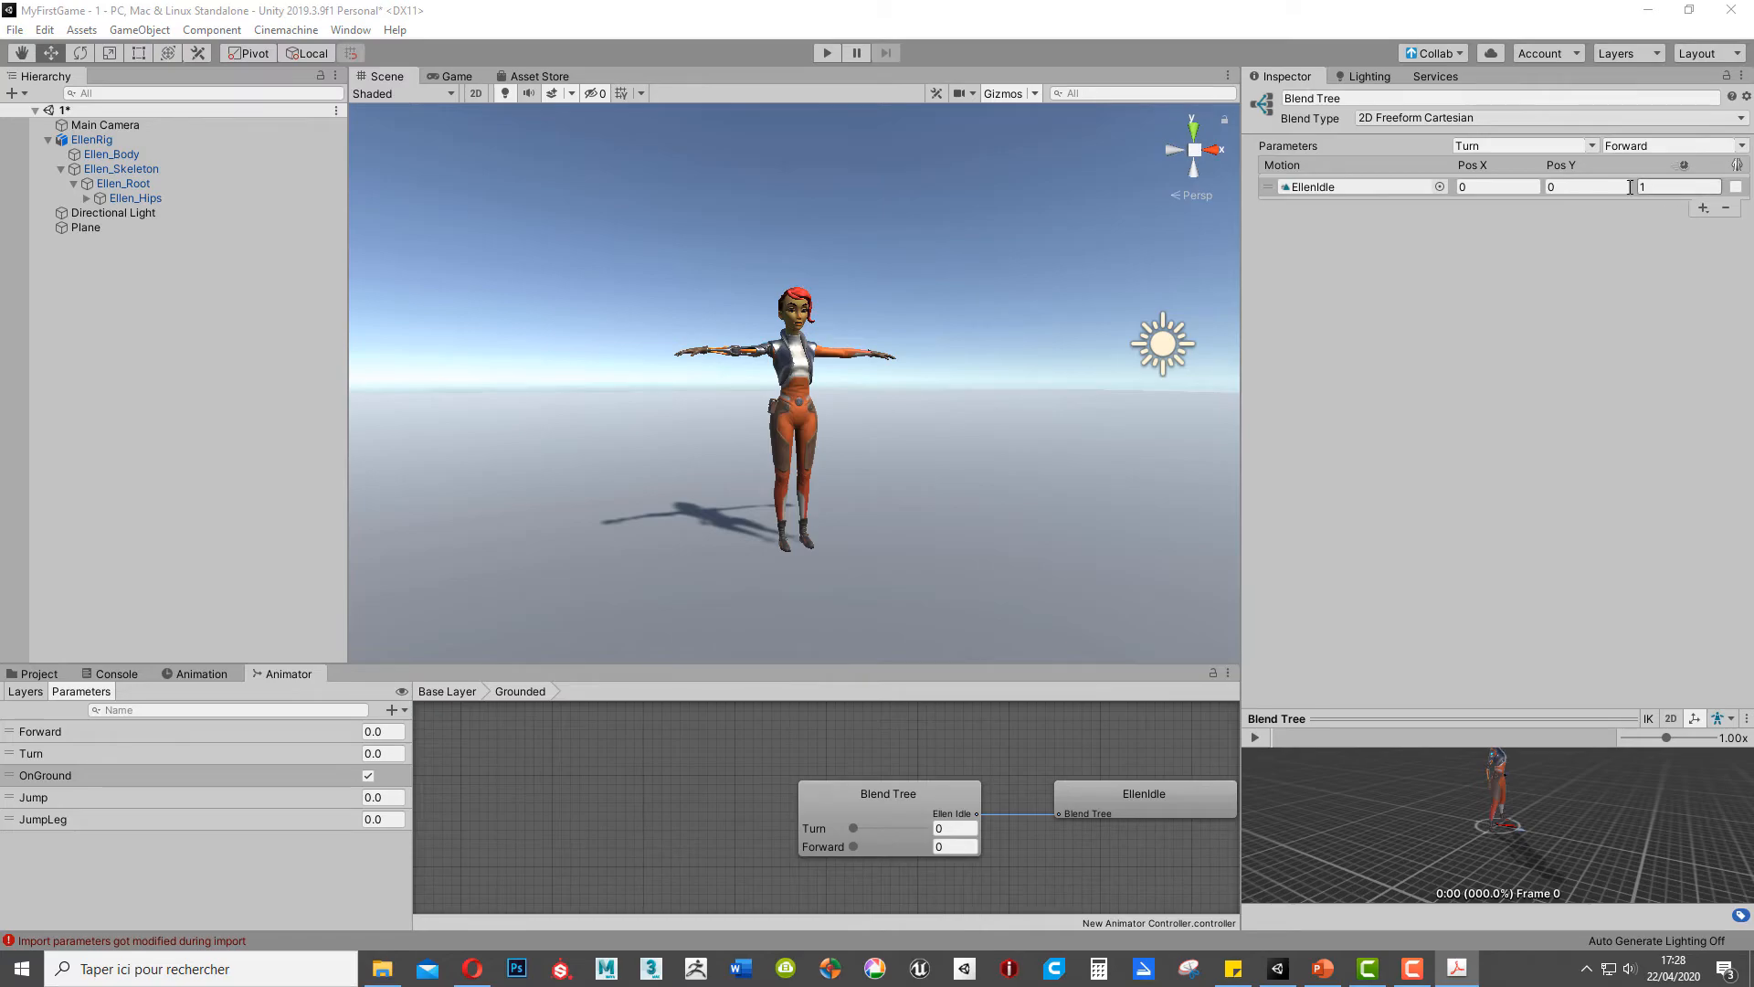
Step: Add the EllenWalkForward motion to the Grounded blend tree with Pos Y 0,5
{"action": "left_click", "coordinate": [1702, 210]}
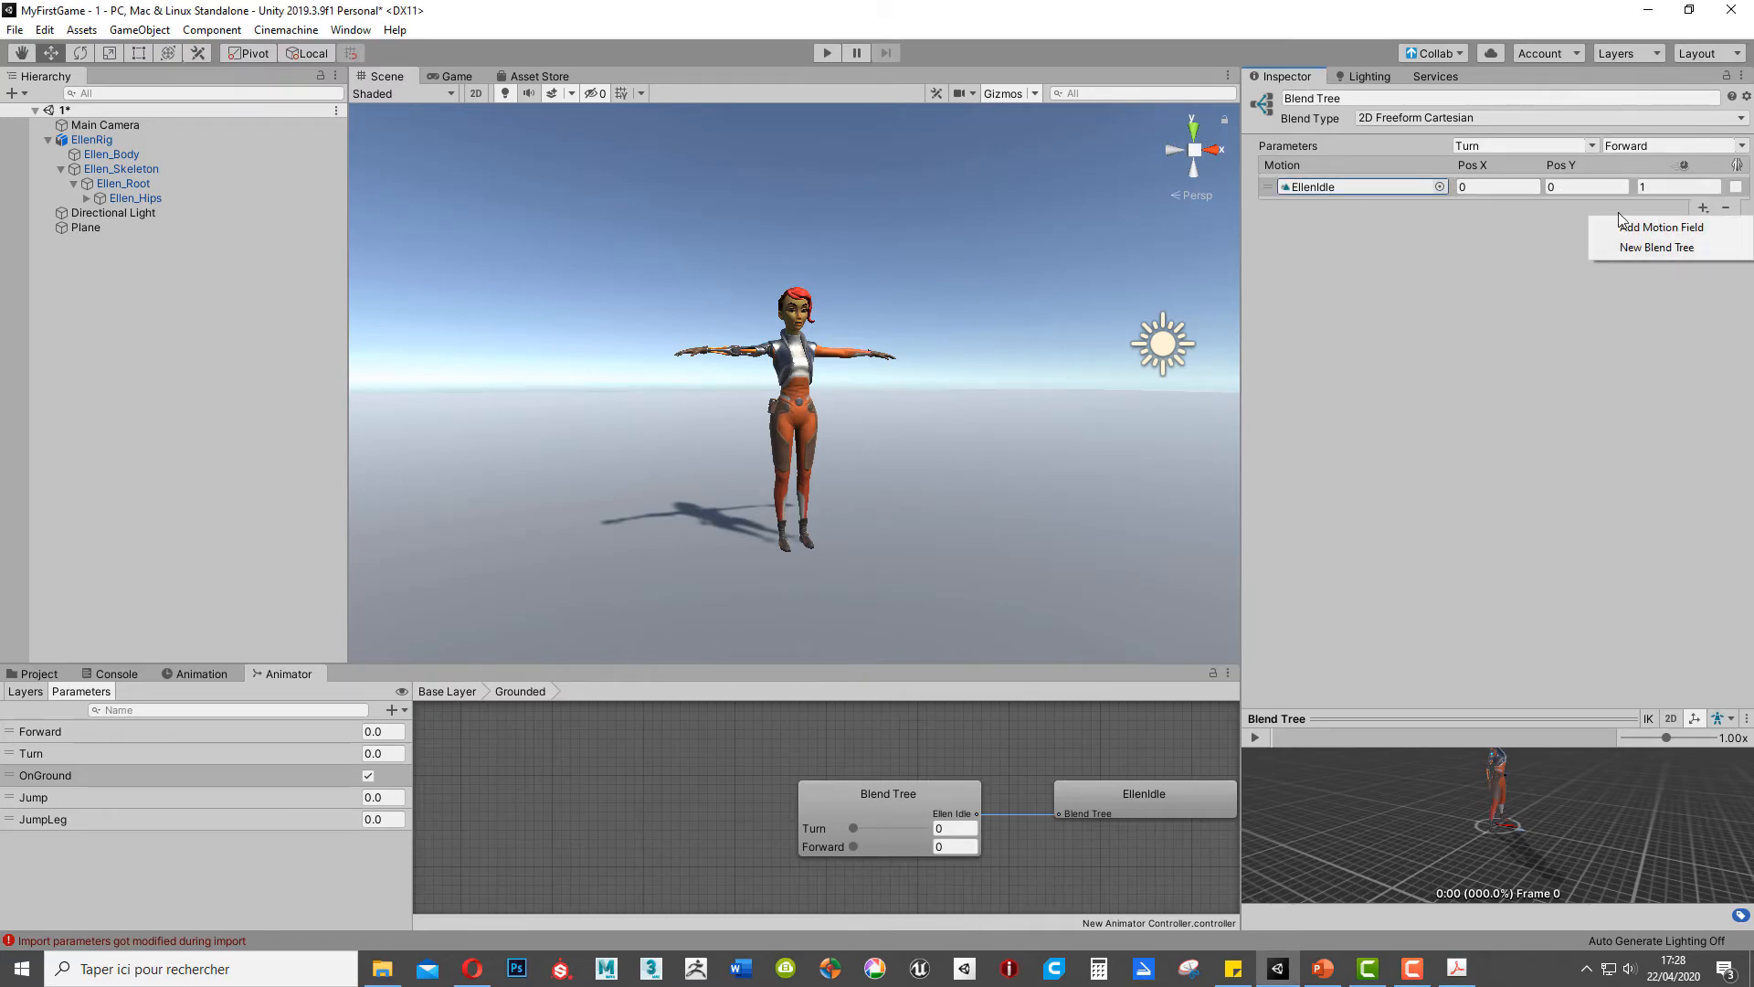
{"action": "left_click", "coordinate": [1635, 224]}
{"action": "scroll", "coordinate": [1009, 239], "scroll_direction": "up", "scroll_amount": 1}
{"action": "scroll", "coordinate": [1010, 302], "scroll_direction": "down", "scroll_amount": 1}
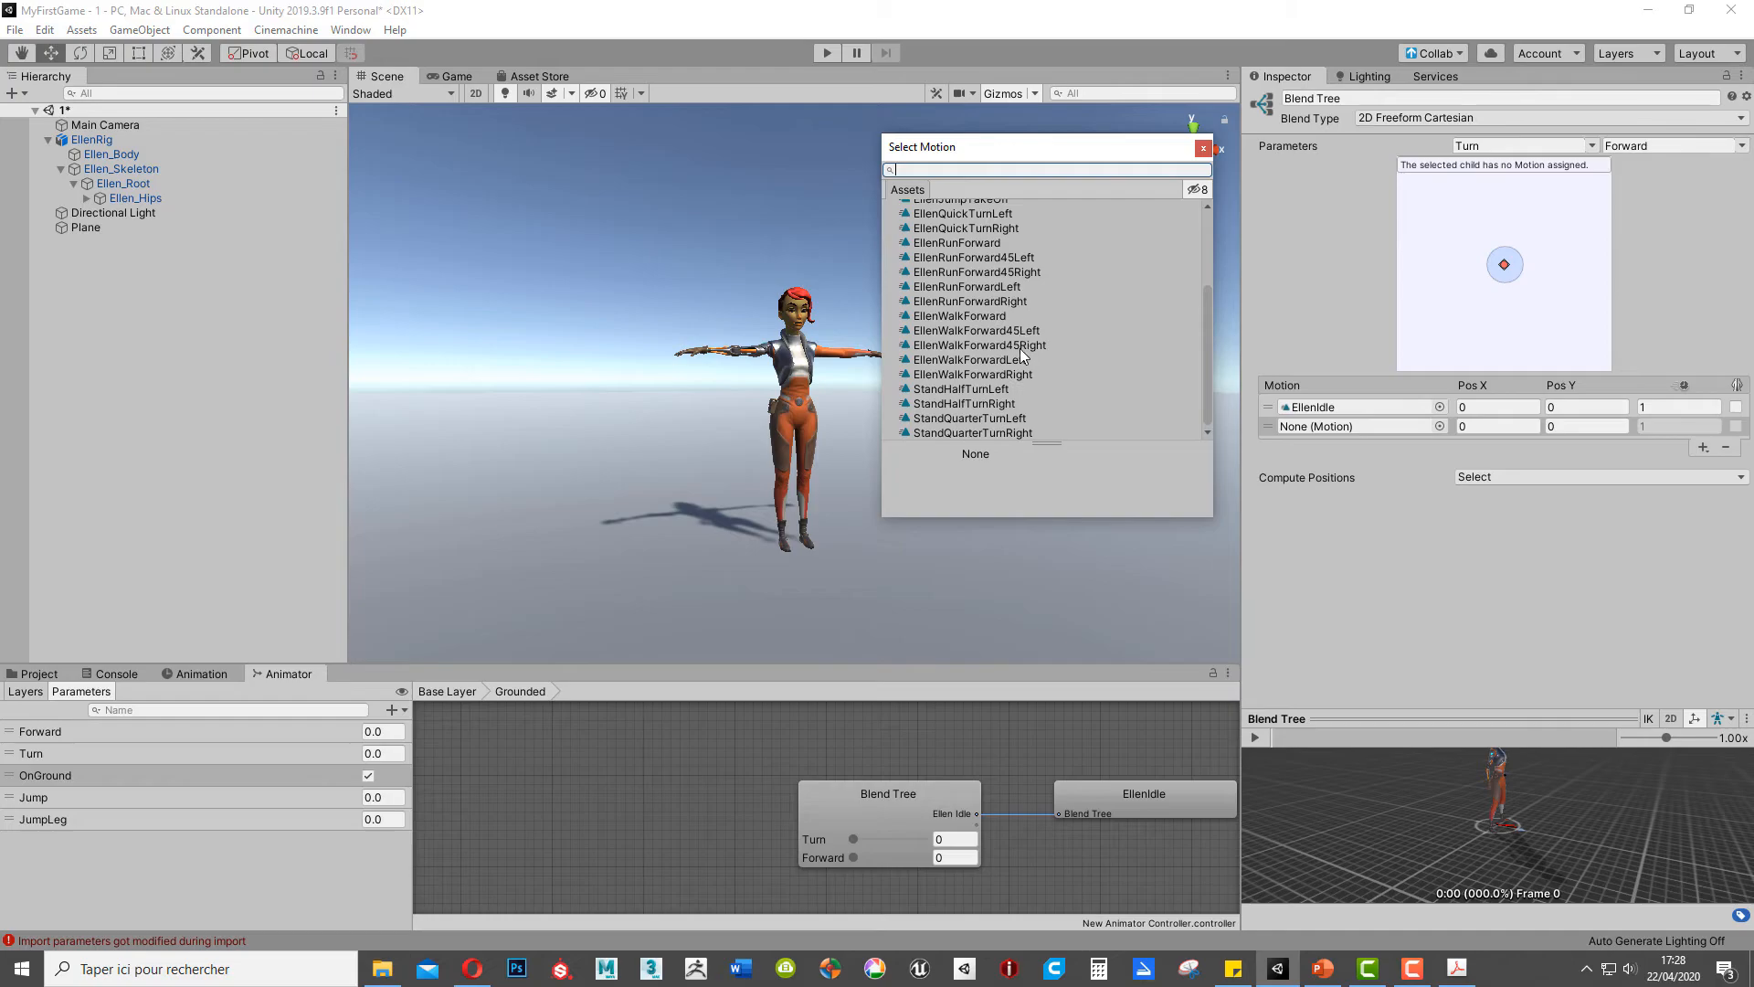
{"action": "double_click", "coordinate": [991, 316]}
{"action": "left_click", "coordinate": [1567, 427]}
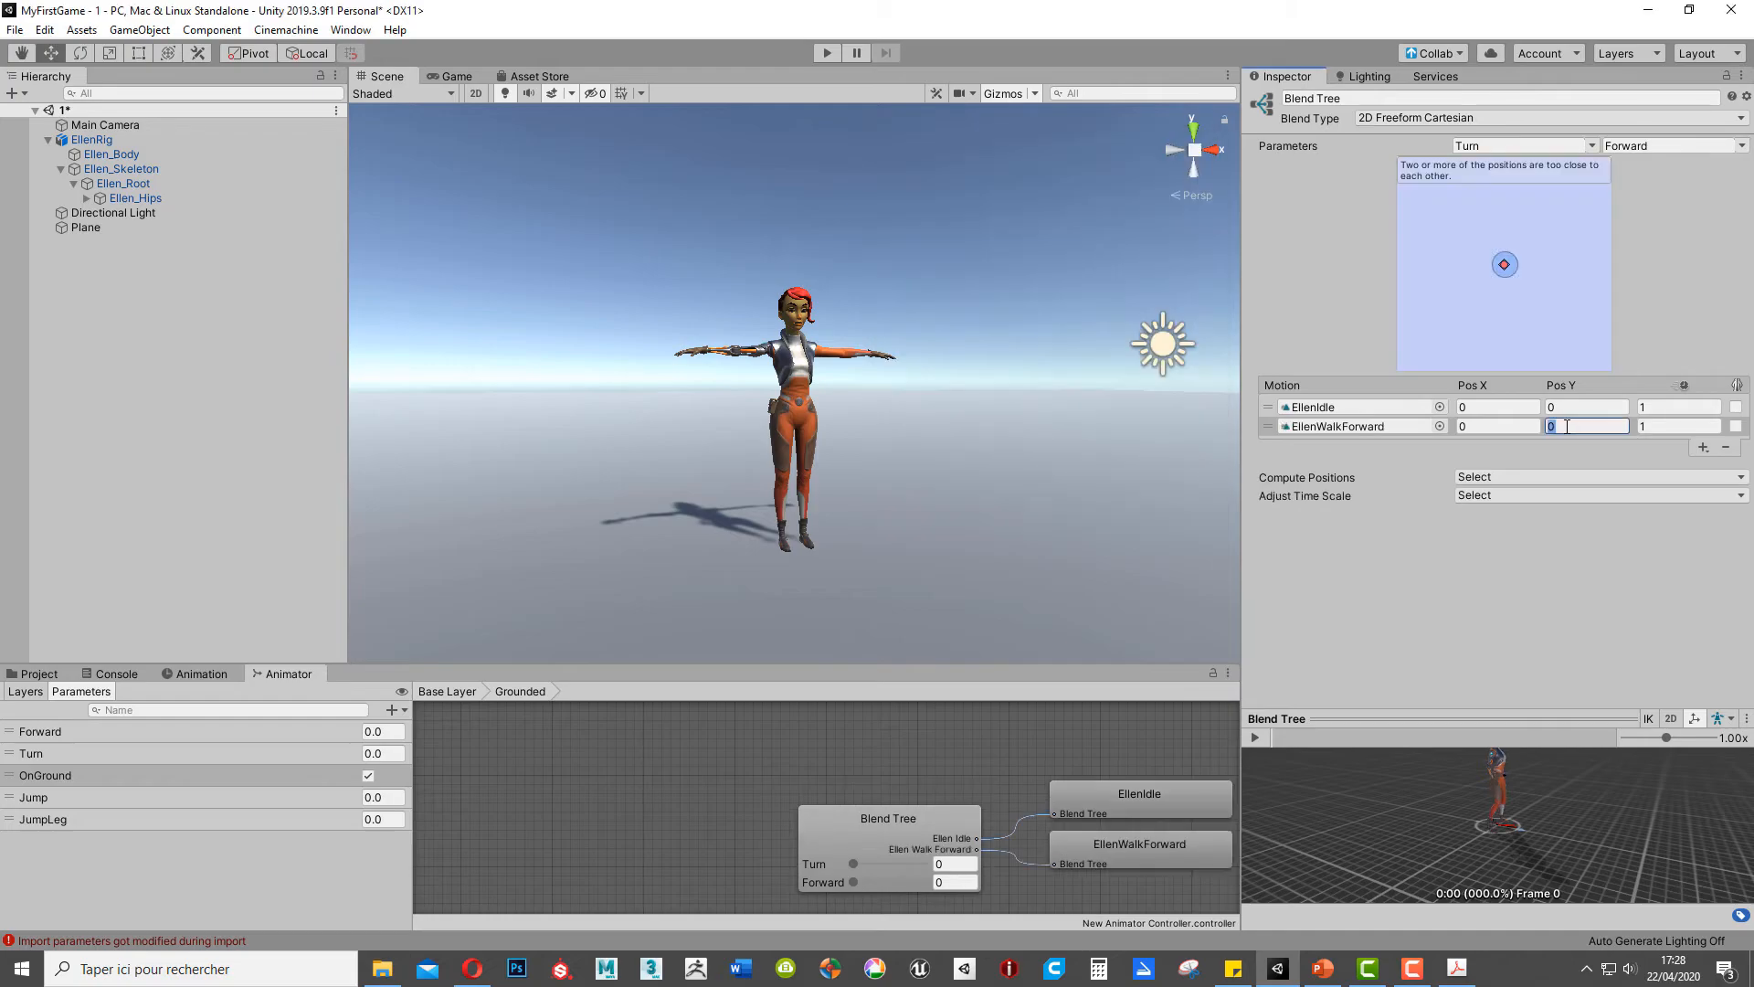
{"action": "left_click", "coordinate": [1567, 427]}
{"action": "type", "text": ",5"}
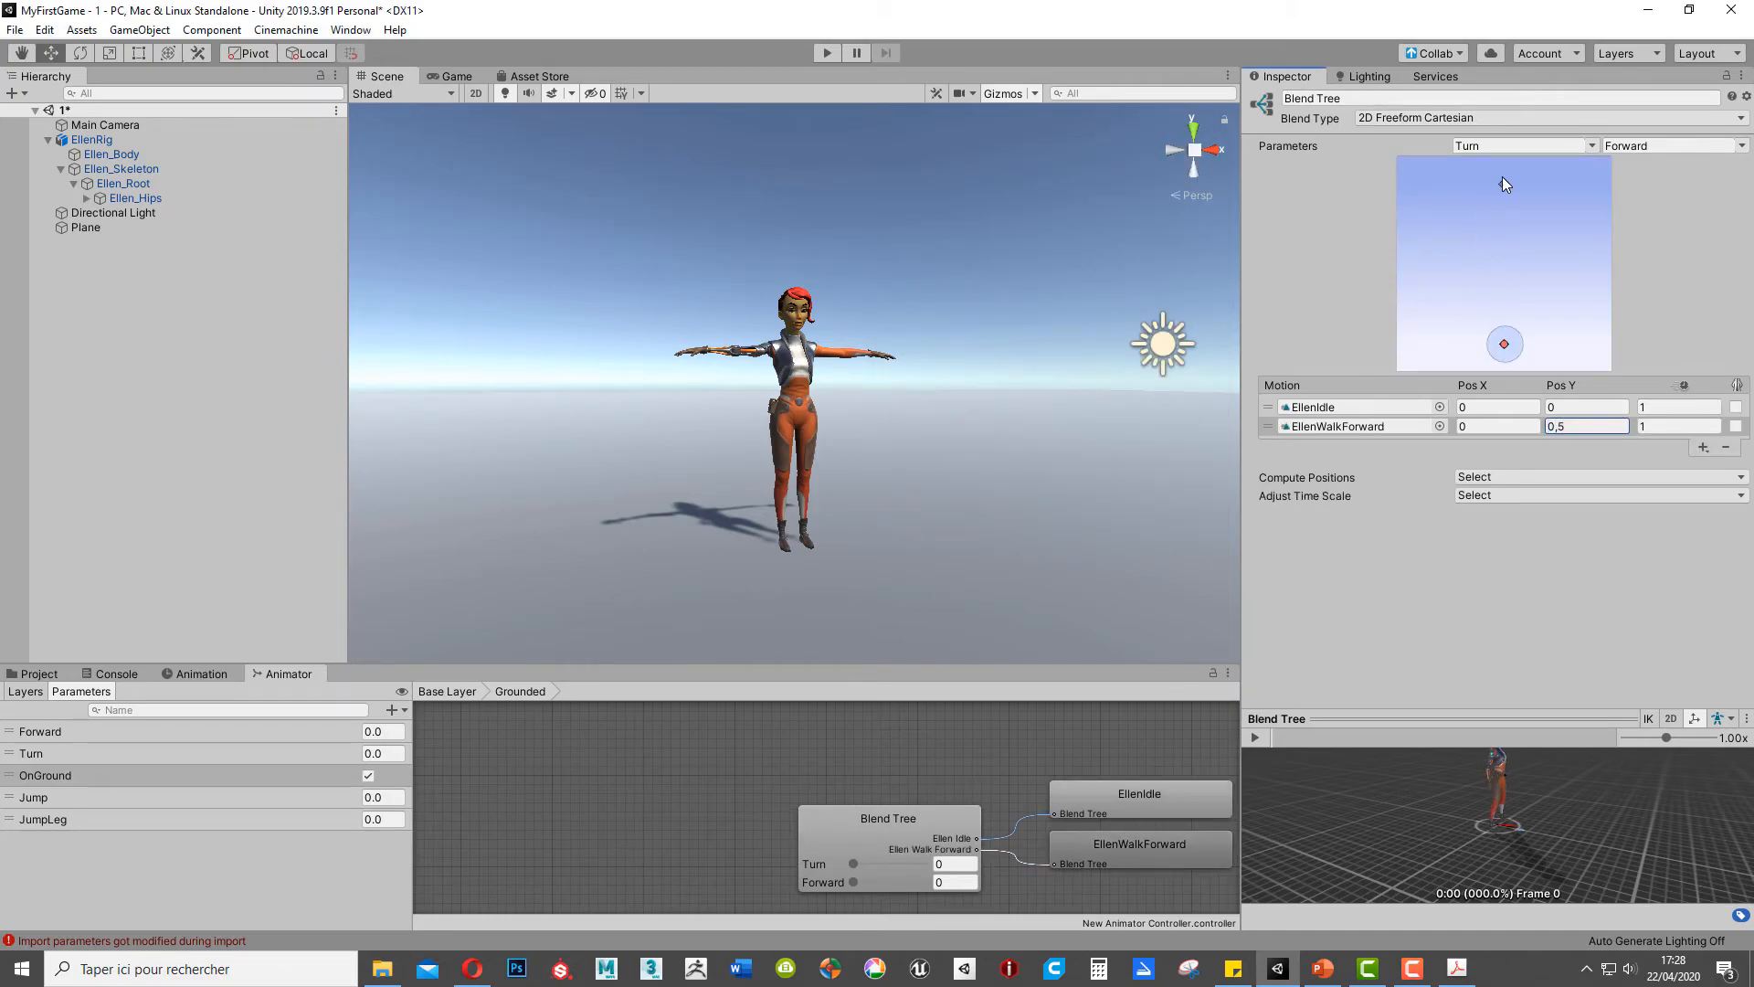
Step: Add the EllenRunForward motion to the Grounded blend tree with Pos X 0 and try to set its Pos Y to 1
{"action": "left_click", "coordinate": [1703, 446]}
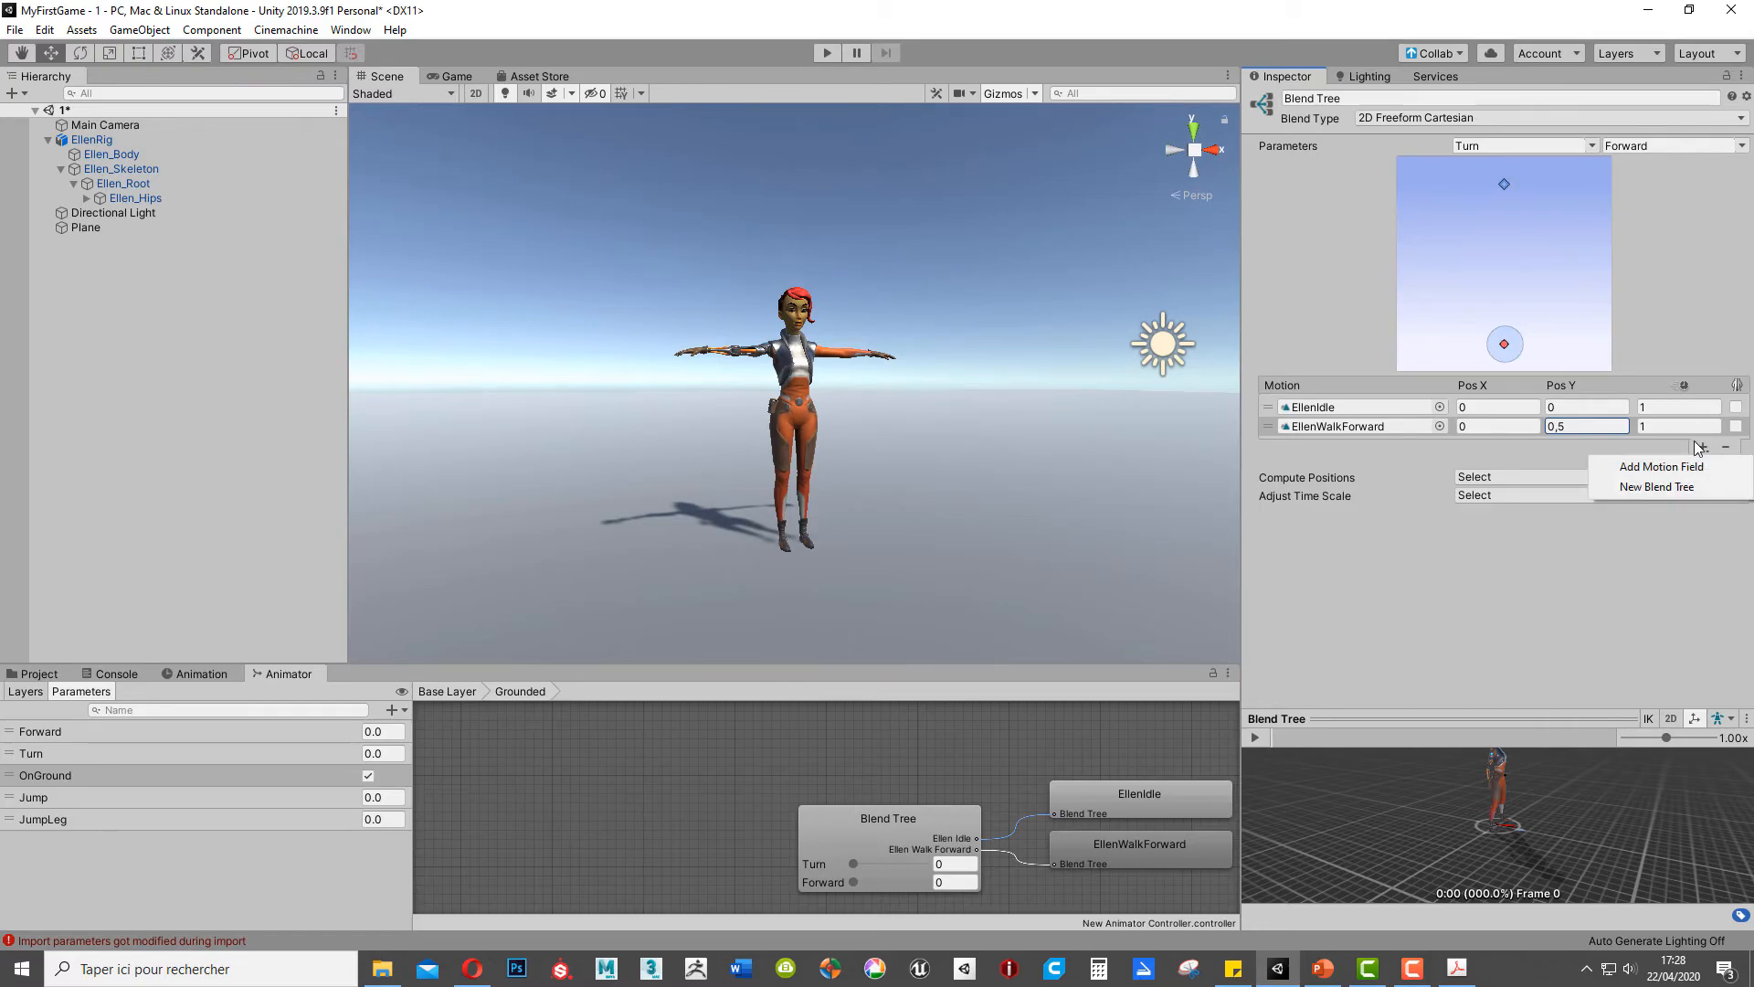
{"action": "left_click", "coordinate": [1617, 462]}
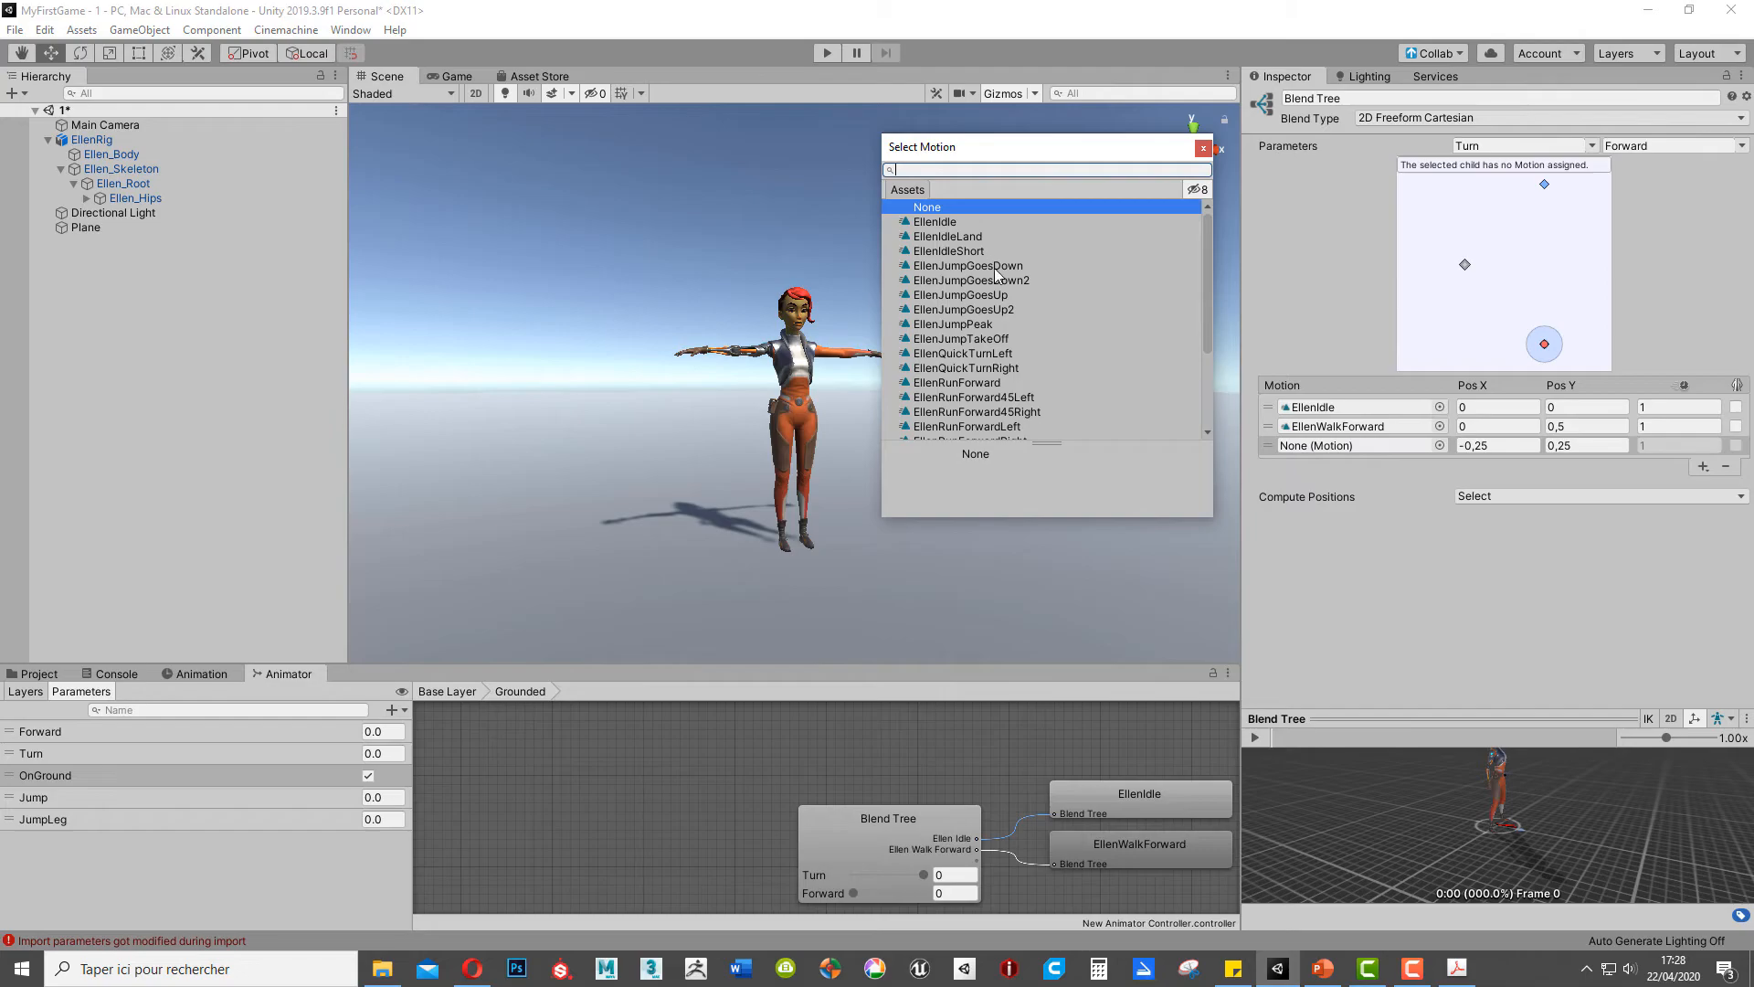
{"action": "scroll", "coordinate": [996, 347], "scroll_direction": "down", "scroll_amount": 3}
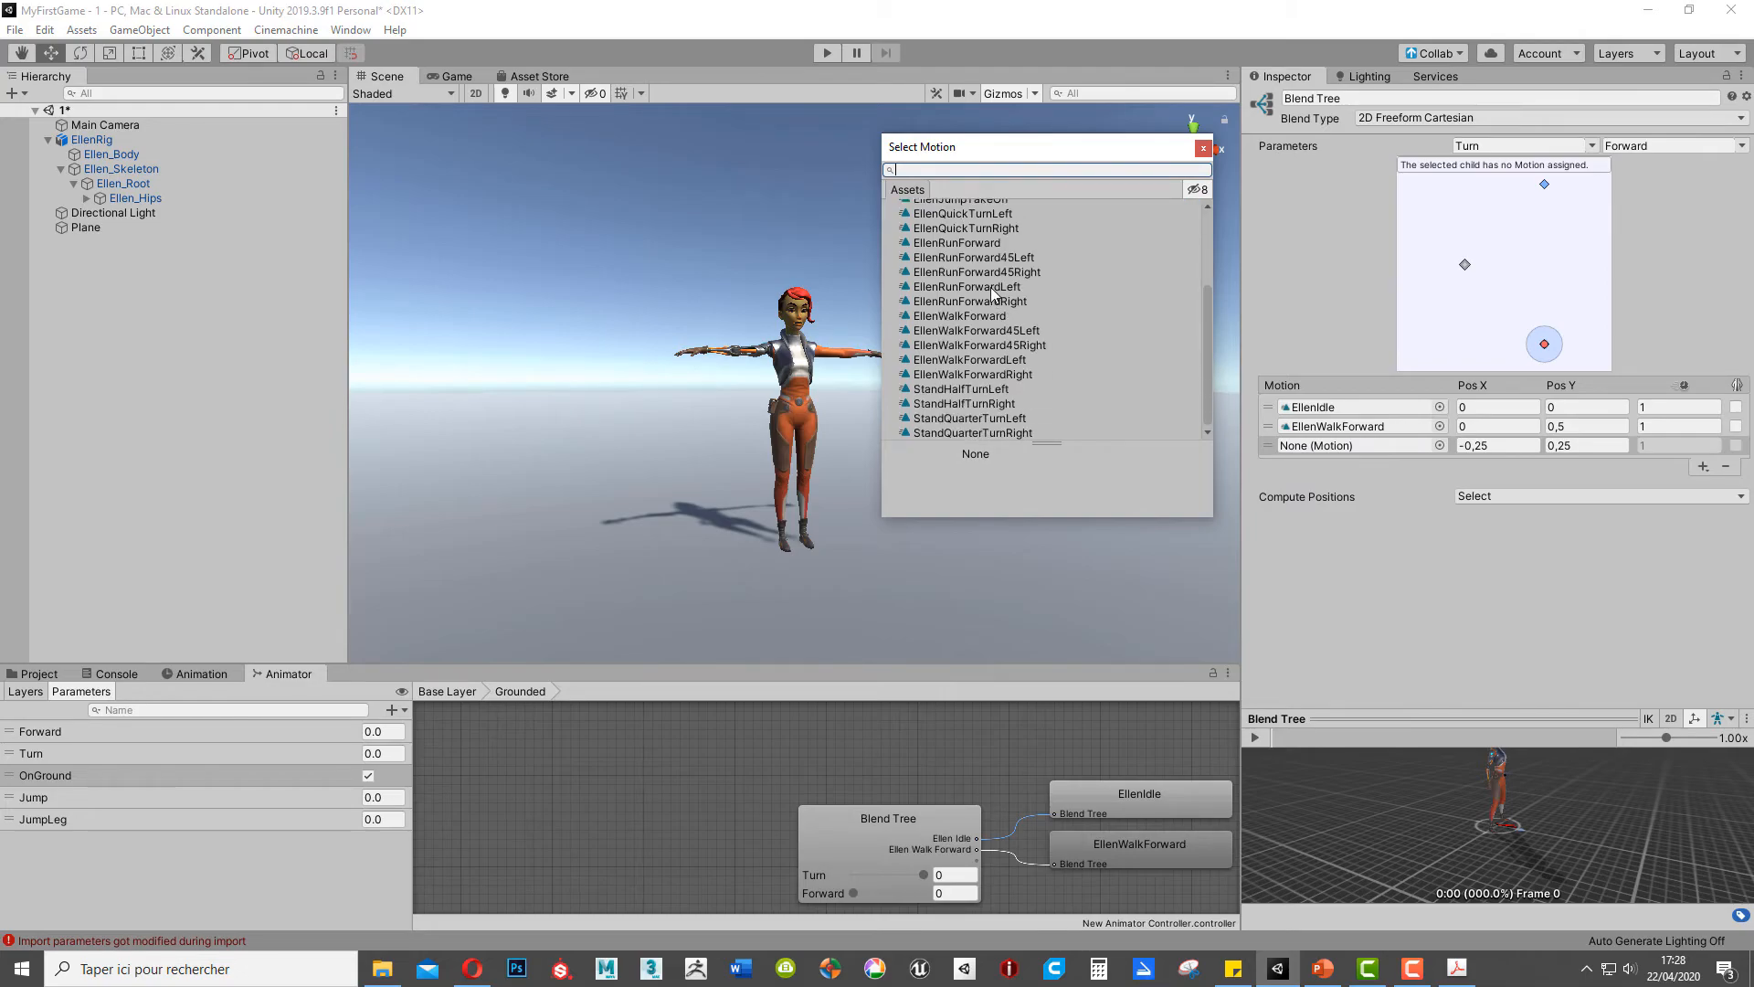
{"action": "double_click", "coordinate": [989, 243]}
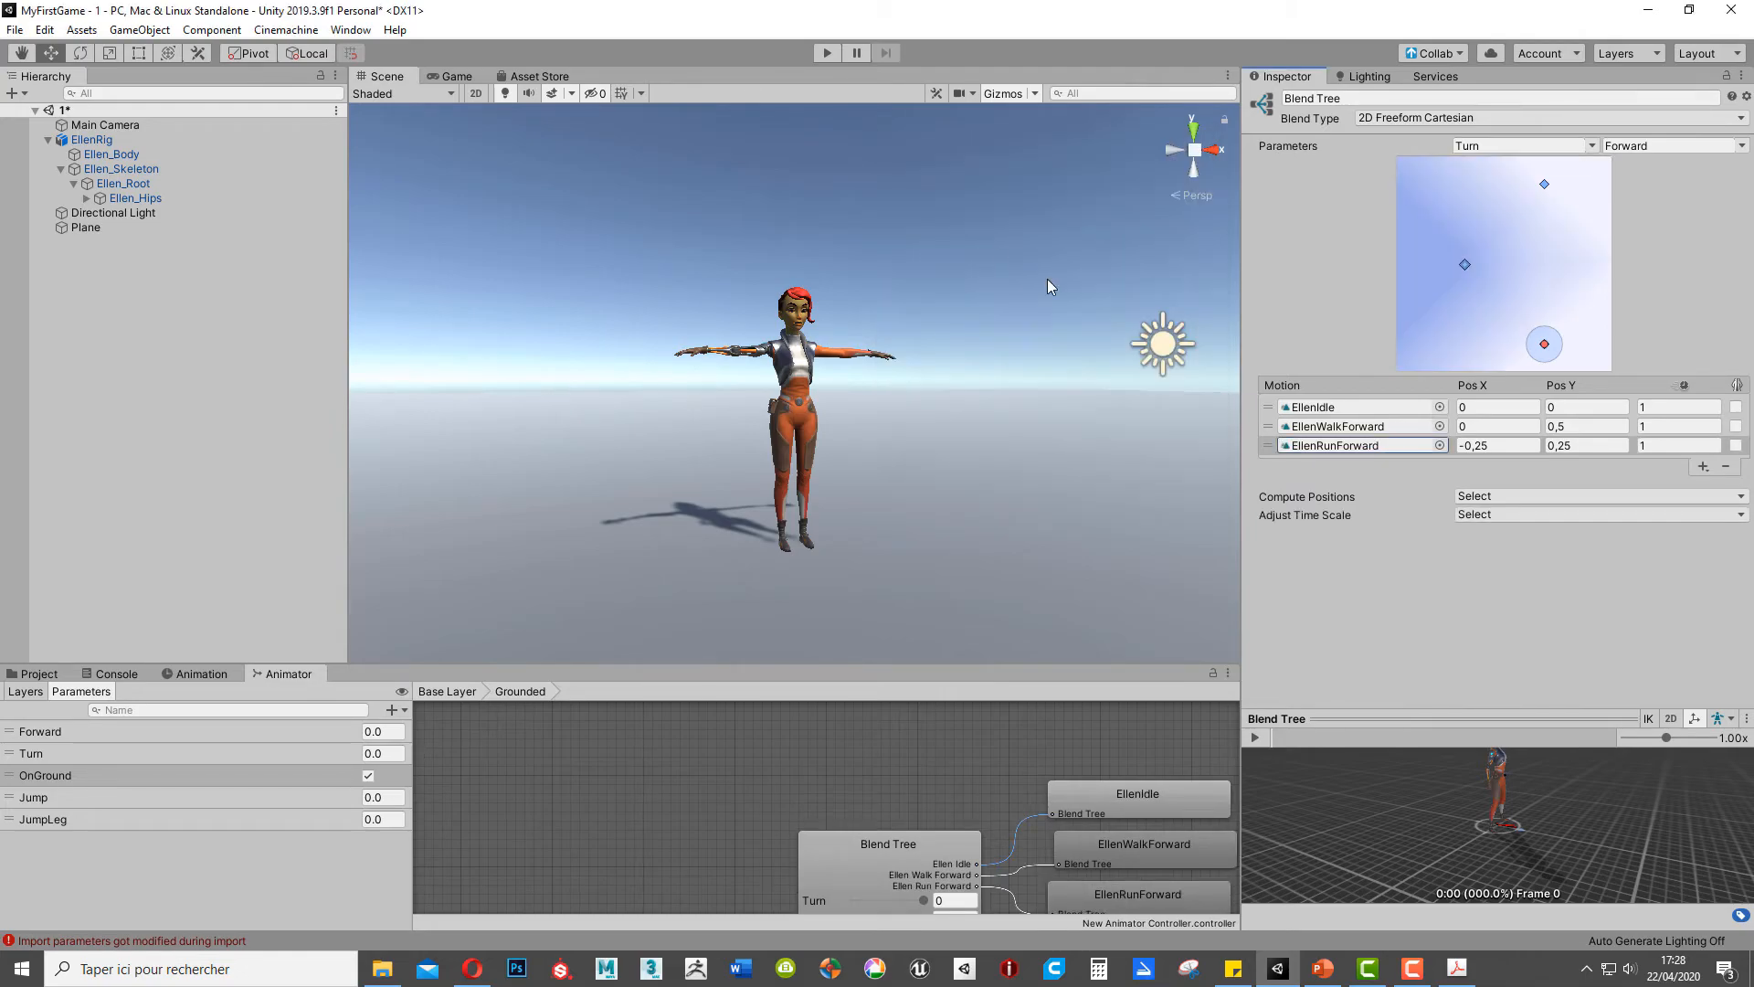
{"action": "left_click", "coordinate": [1509, 443]}
{"action": "type", "text": "0"}
{"action": "left_click", "coordinate": [1583, 445]}
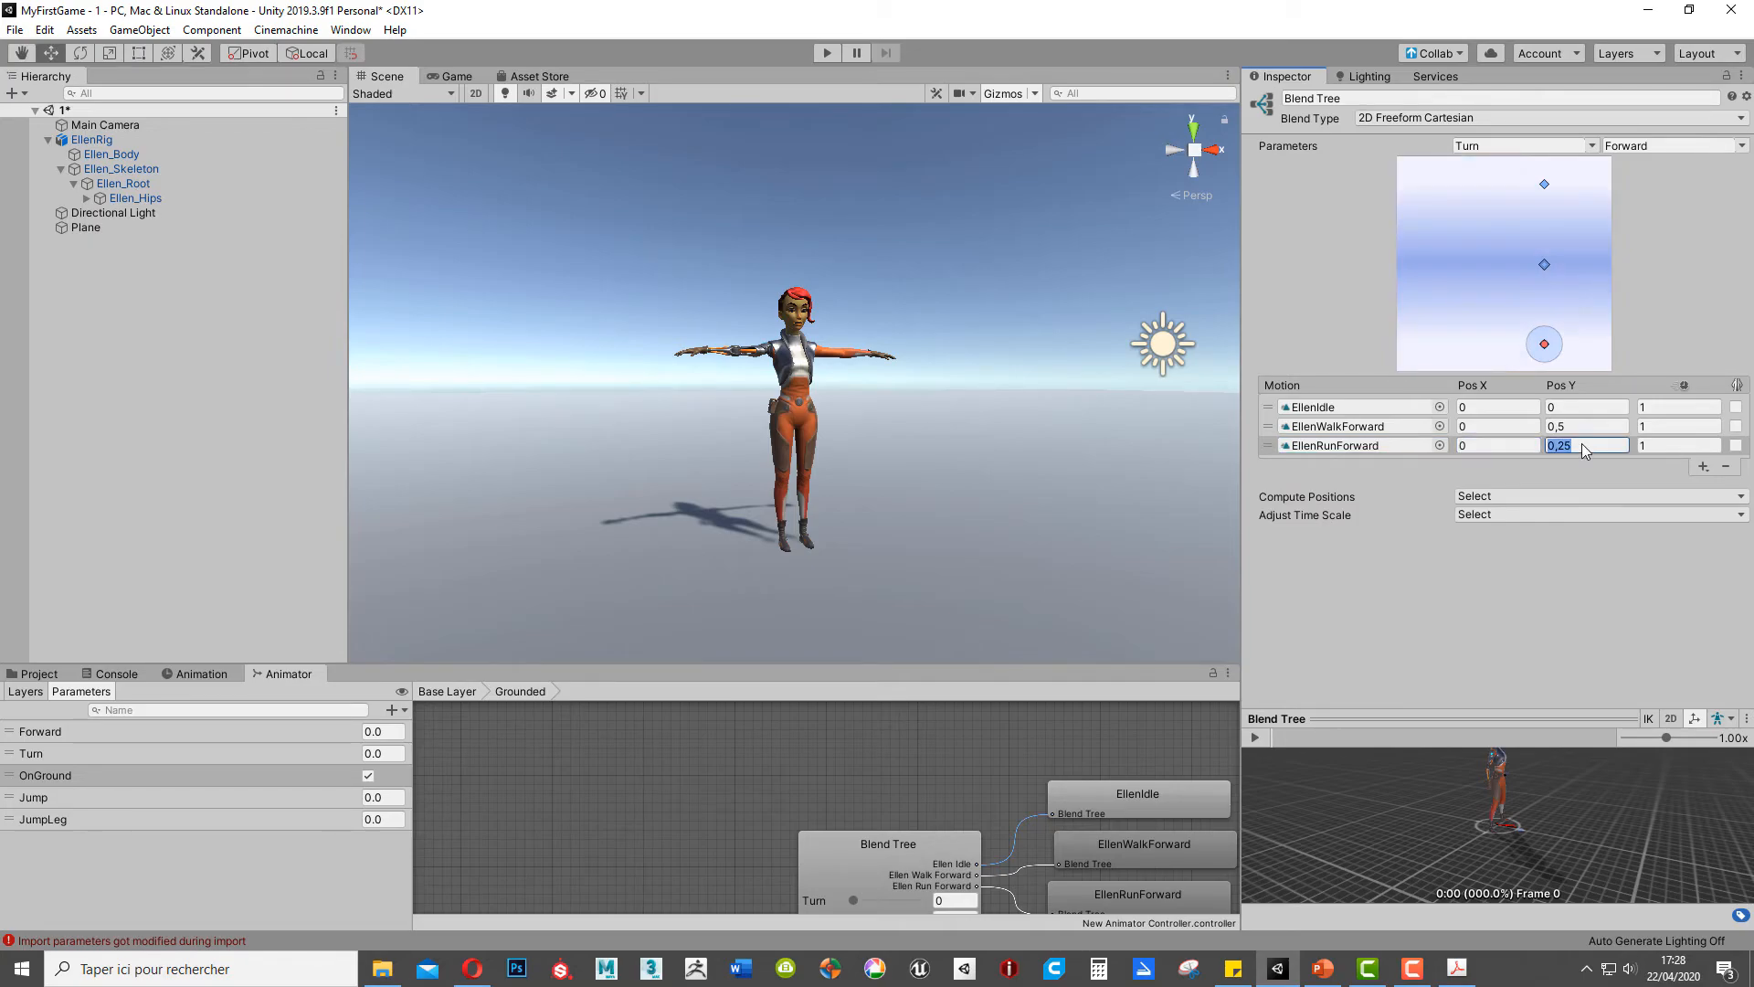
{"action": "type", "text": "1"}
Step: Add the EllenRunForward45Right motion to the Grounded blend tree with Pos X 1 and try to set its Pos Y to 1
{"action": "left_click", "coordinate": [1703, 466]}
{"action": "left_click", "coordinate": [1675, 484]}
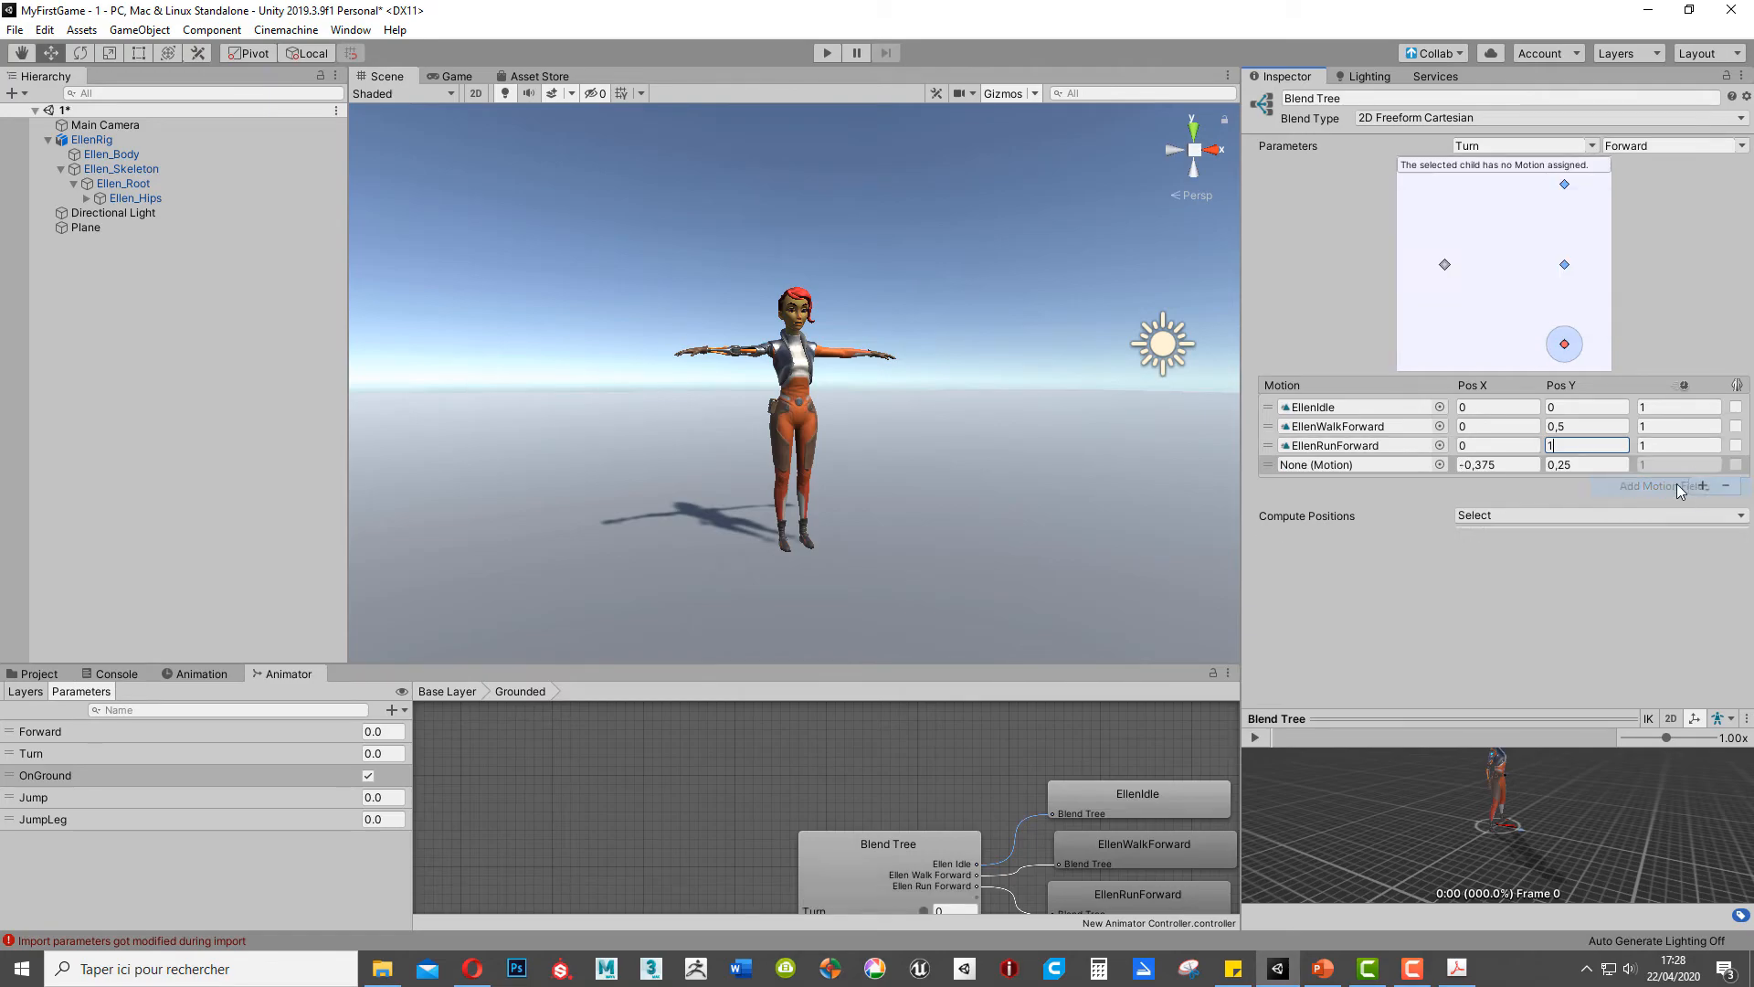
{"action": "left_click", "coordinate": [1440, 465]}
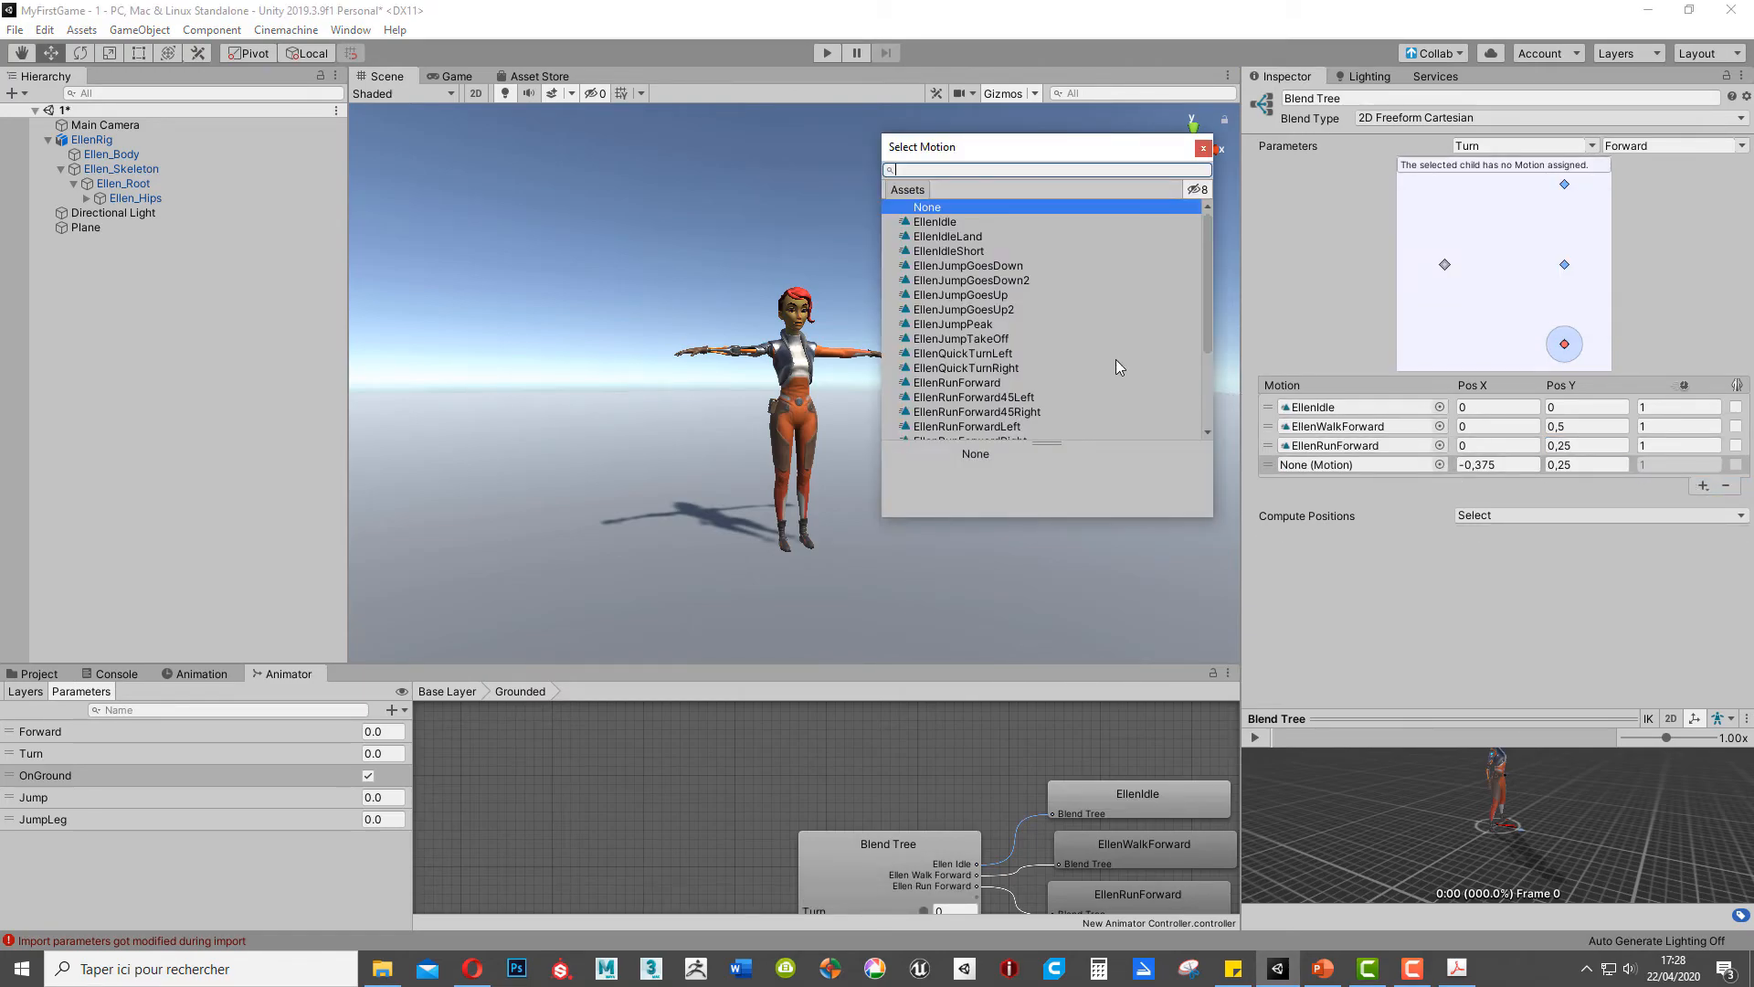
{"action": "scroll", "coordinate": [1005, 318], "scroll_direction": "down", "scroll_amount": 3}
{"action": "double_click", "coordinate": [1019, 305]}
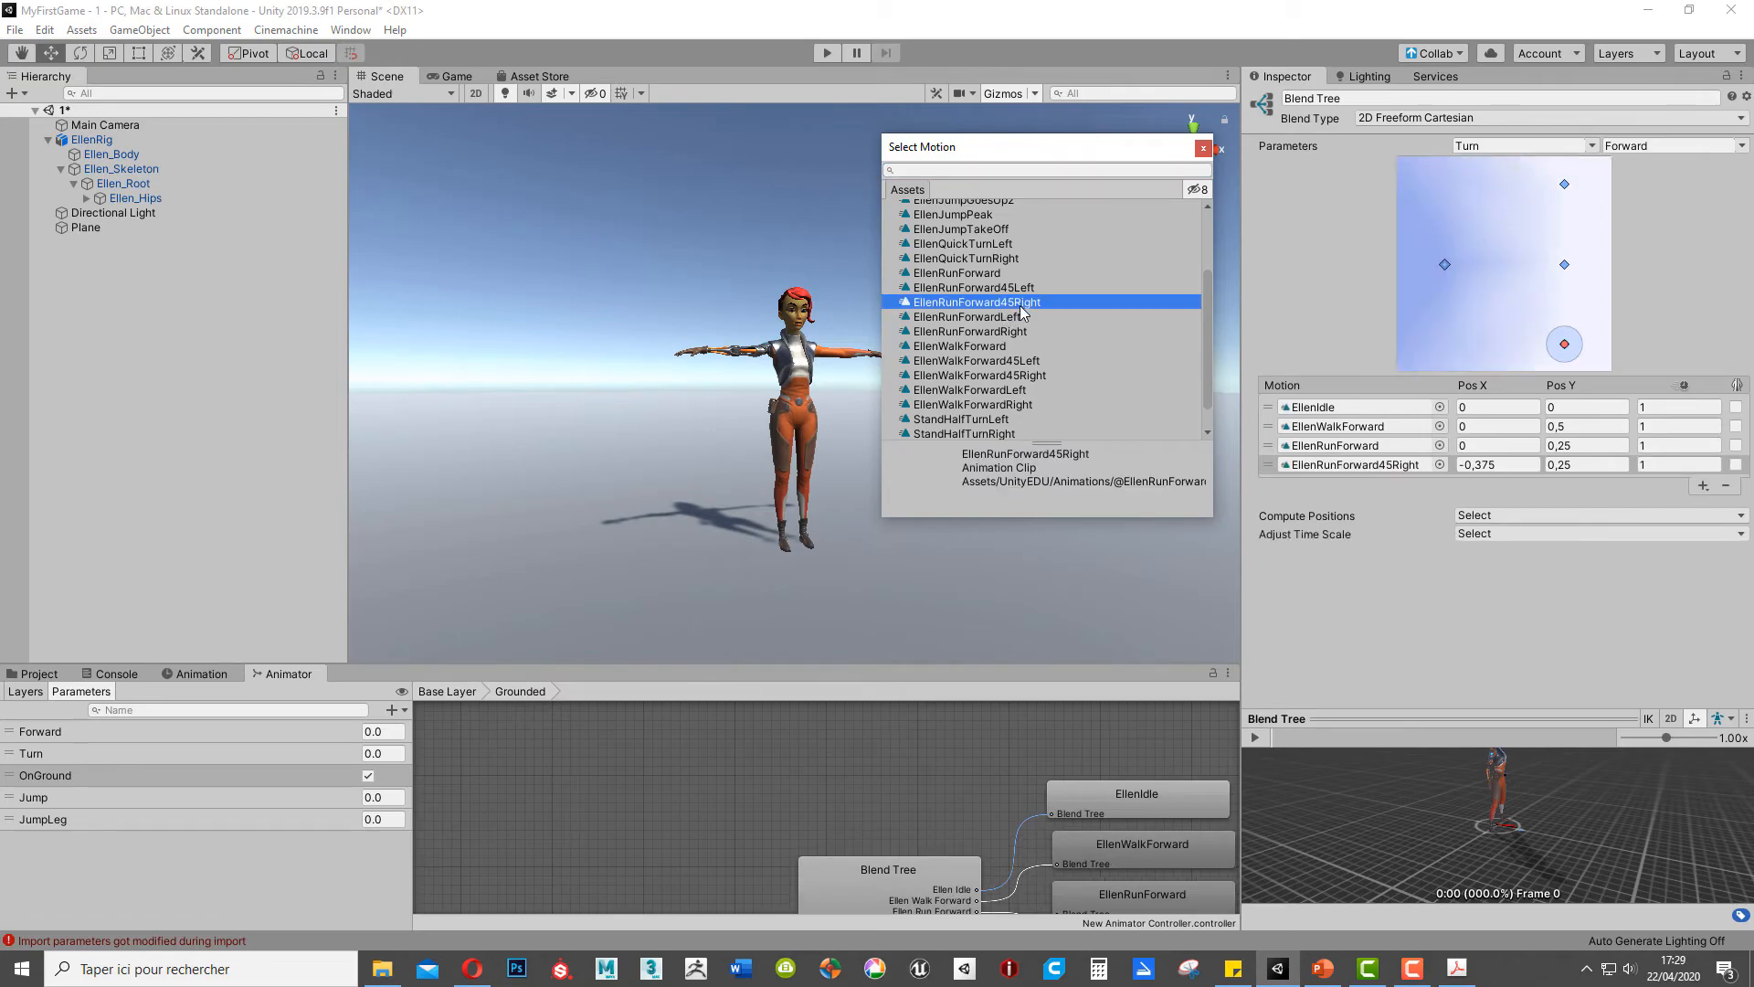
{"action": "left_click", "coordinate": [1498, 464]}
{"action": "type", "text": "1"}
{"action": "left_click", "coordinate": [1575, 468]}
{"action": "type", "text": "1"}
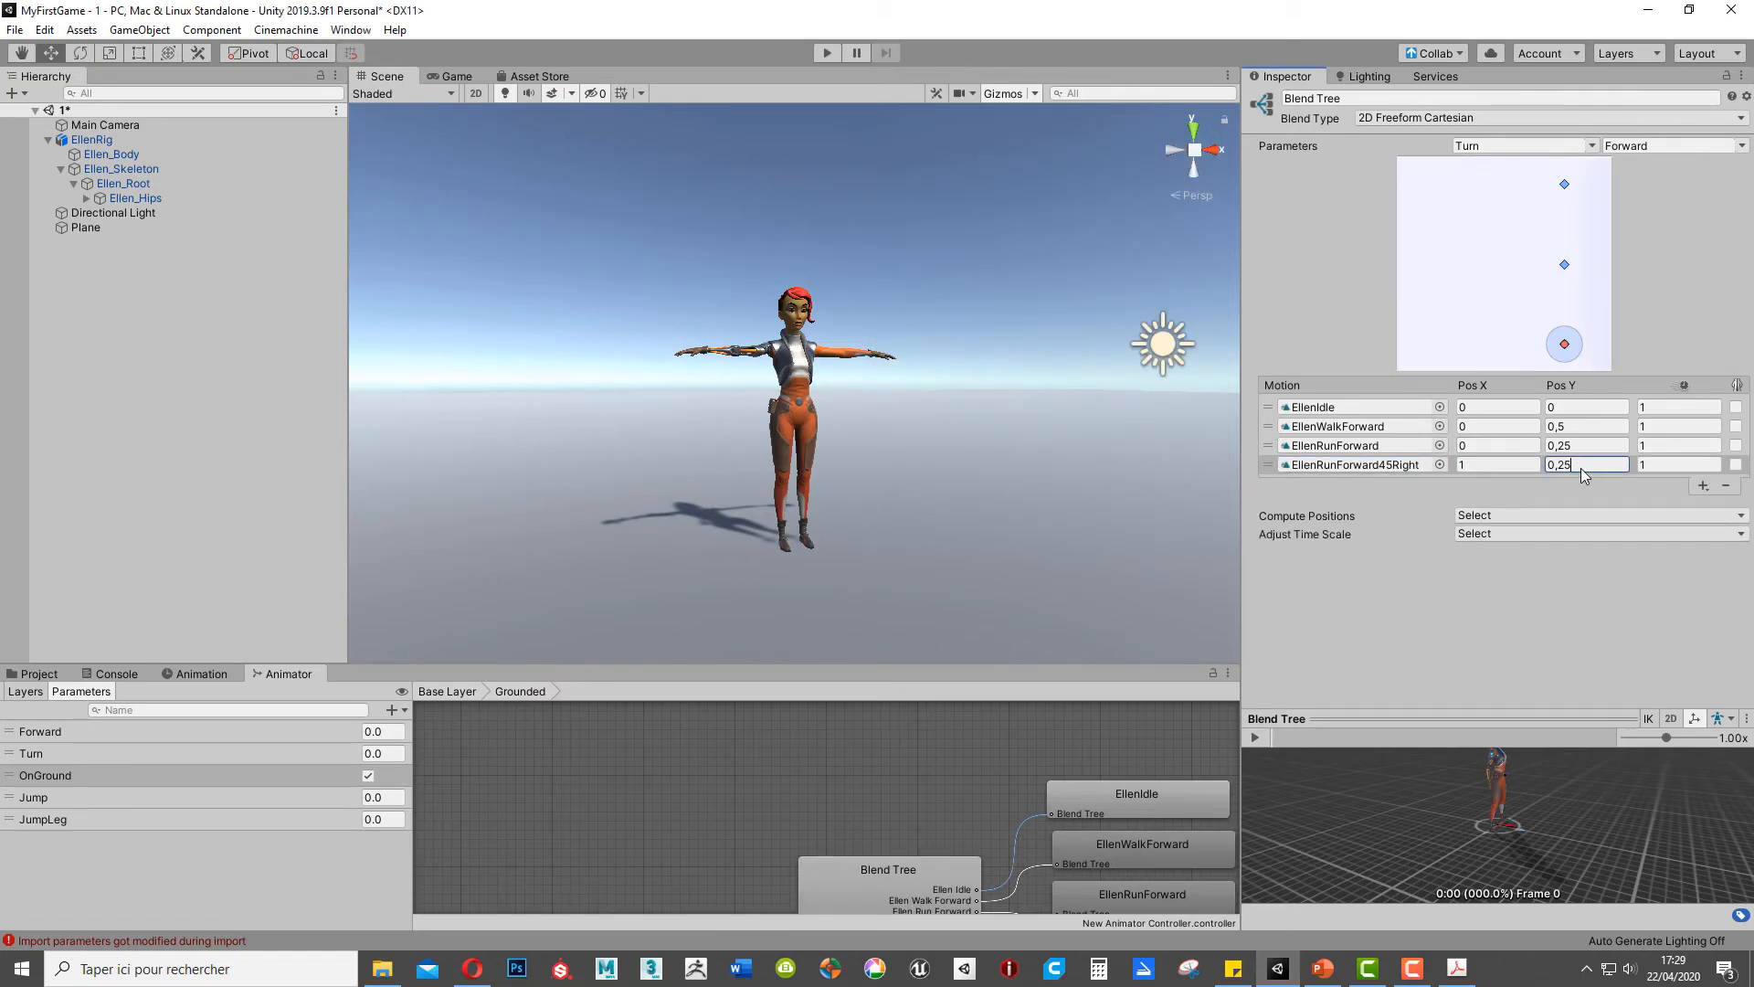
Step: Add the EllenRunForward45Left motion to the Grounded blend tree with Pos X -1
{"action": "left_click", "coordinate": [1703, 486]}
{"action": "left_click", "coordinate": [1617, 505]}
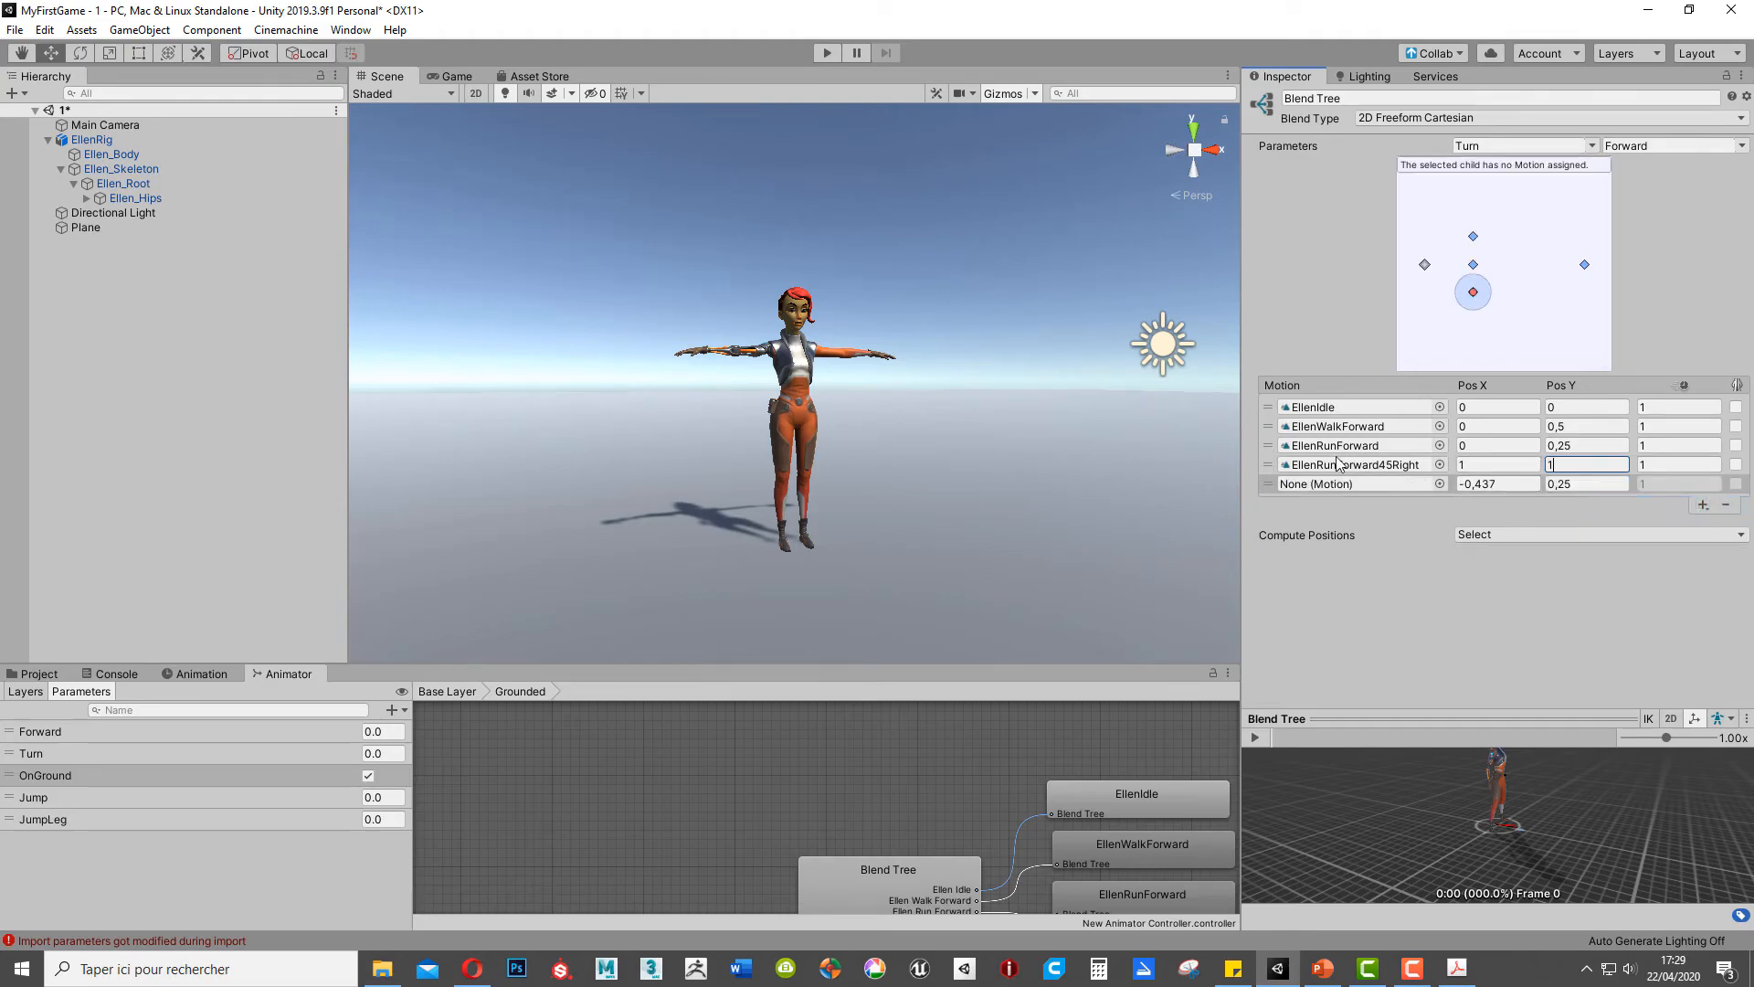
{"action": "left_click", "coordinate": [1440, 484]}
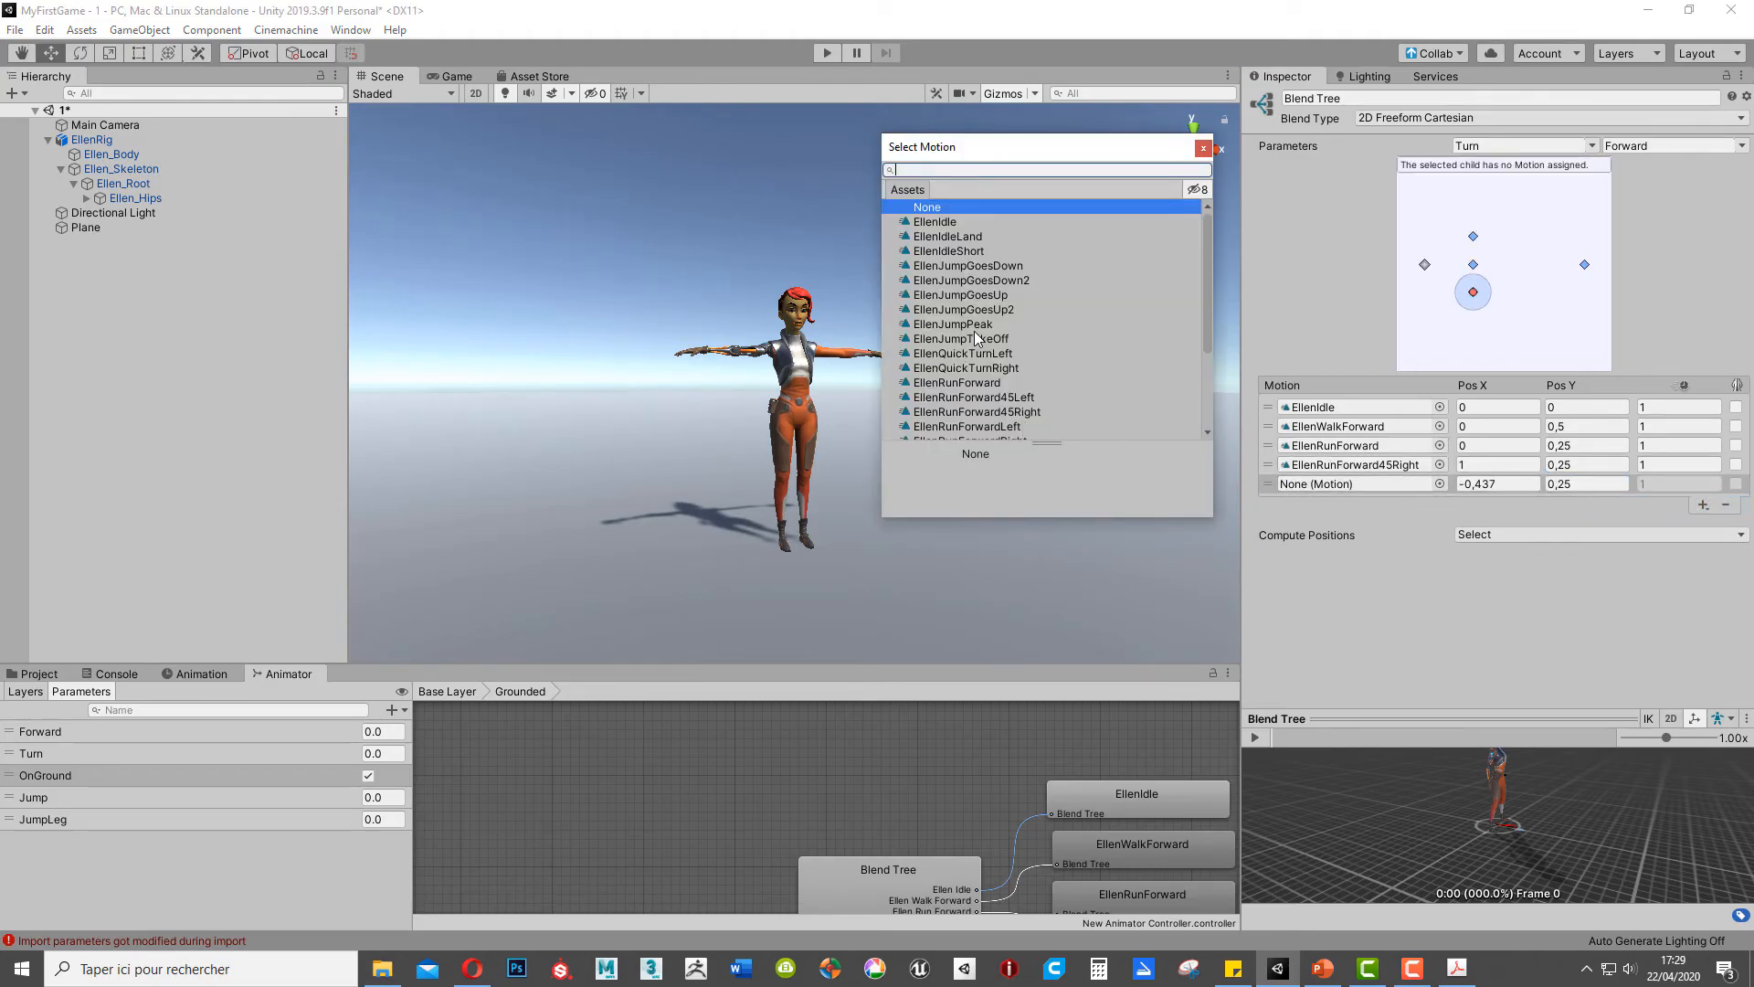
{"action": "scroll", "coordinate": [994, 290], "scroll_direction": "down", "scroll_amount": 3}
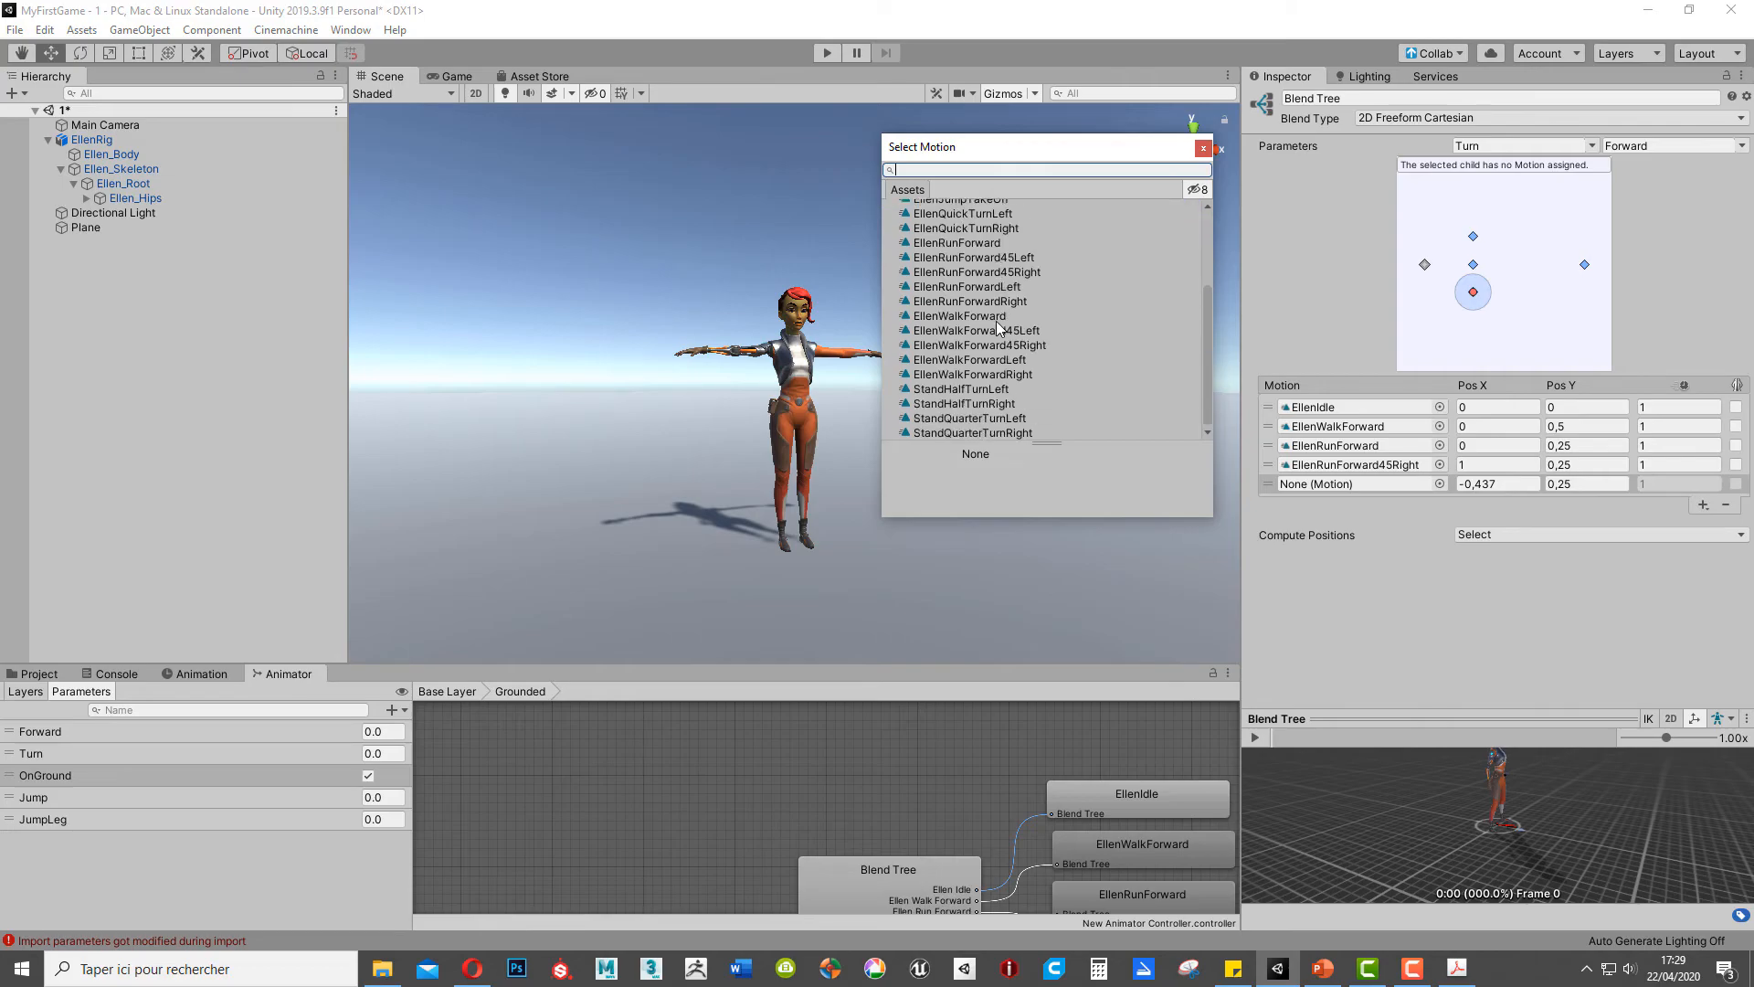
{"action": "scroll", "coordinate": [1005, 338], "scroll_direction": "up", "scroll_amount": 2}
{"action": "left_click", "coordinate": [1012, 340]}
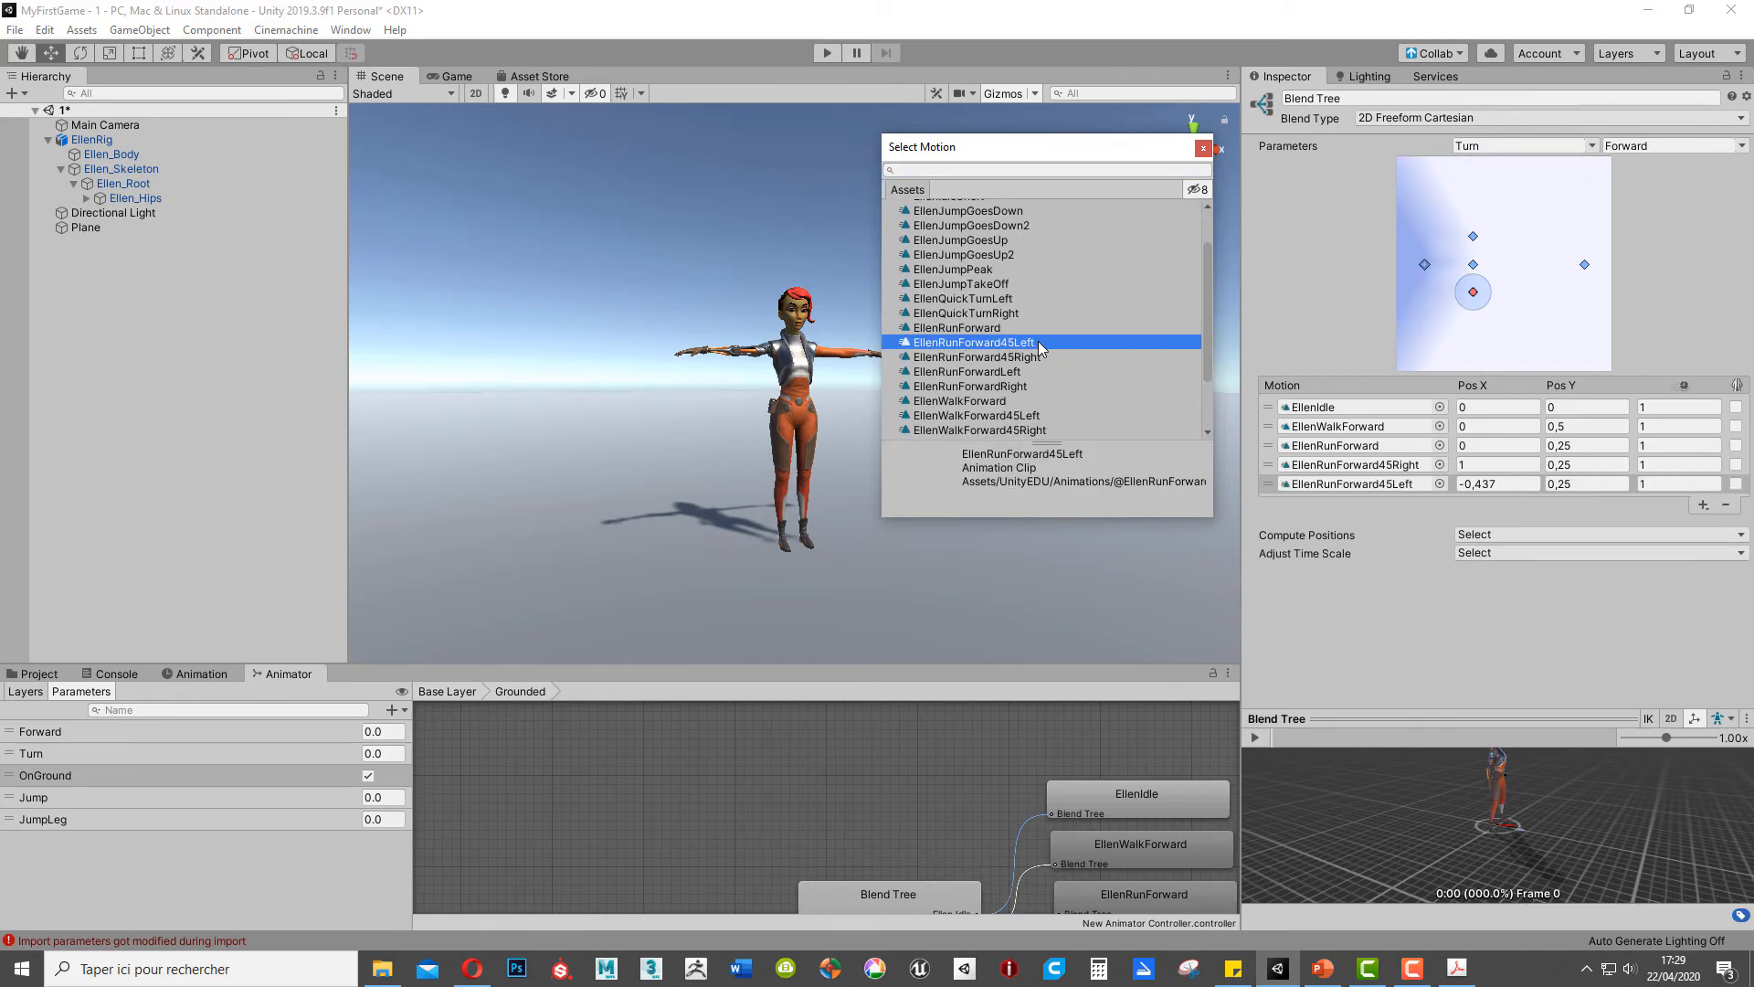
{"action": "double_click", "coordinate": [1045, 341]}
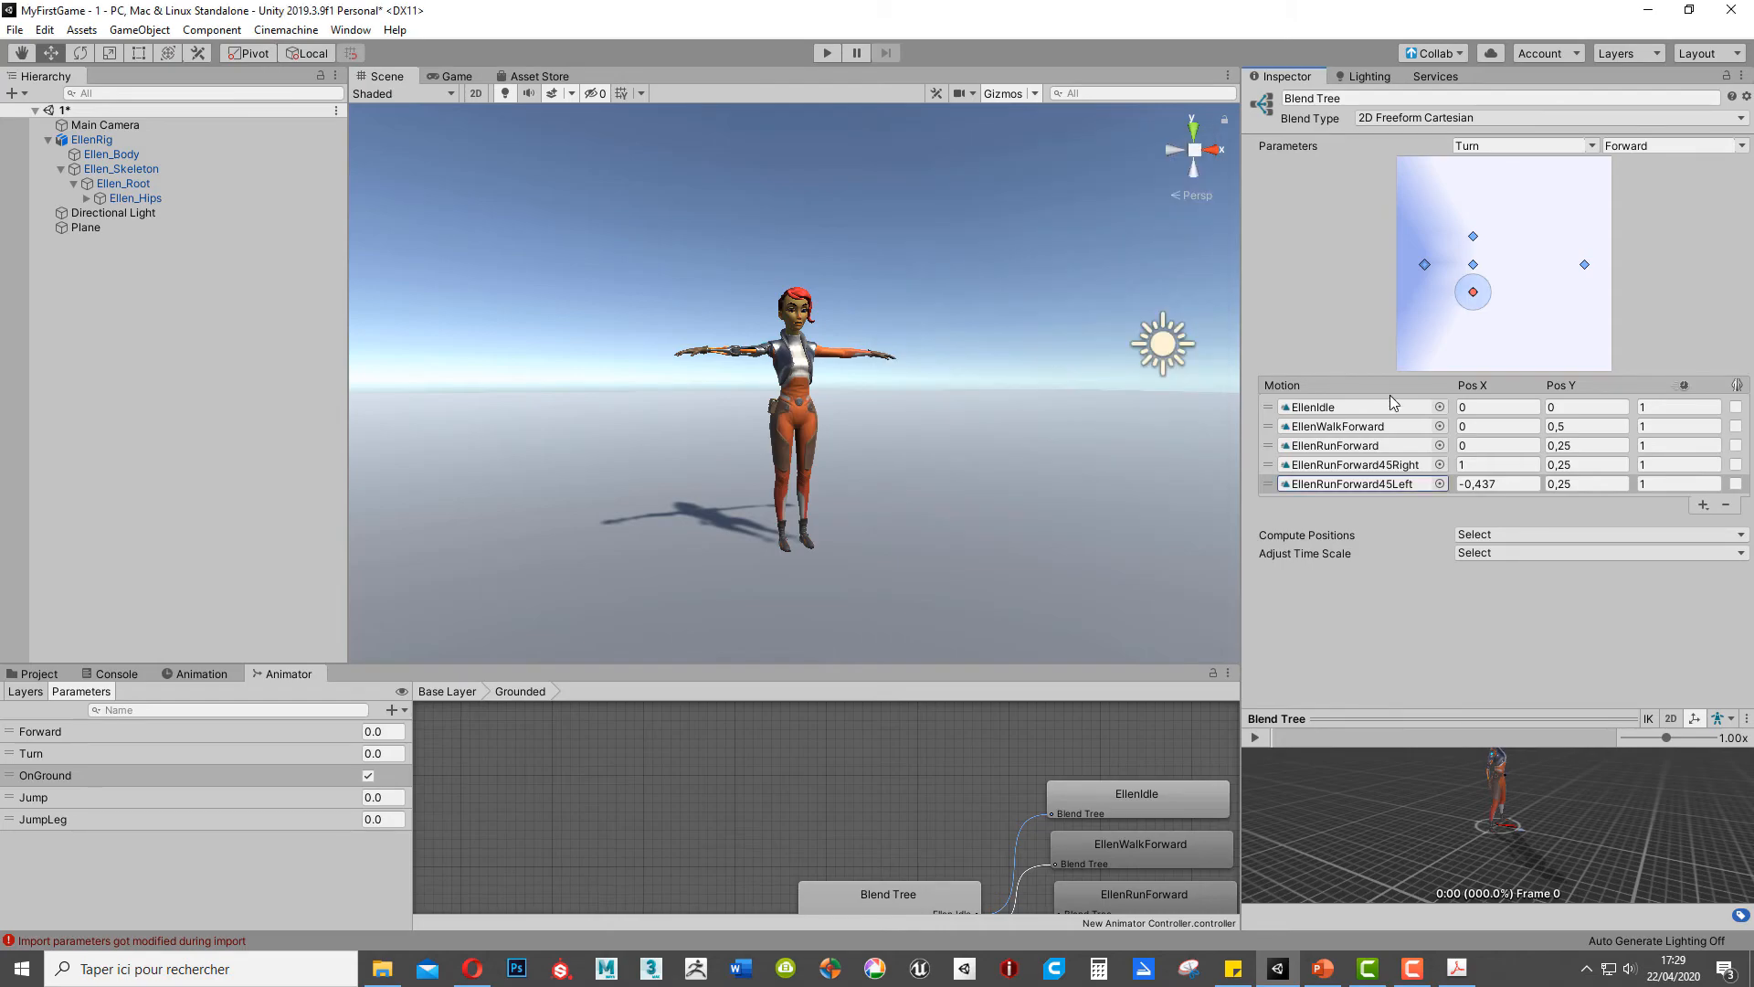
{"action": "left_click", "coordinate": [1515, 485]}
{"action": "type", "text": "-1"}
{"action": "left_click", "coordinate": [1591, 483]}
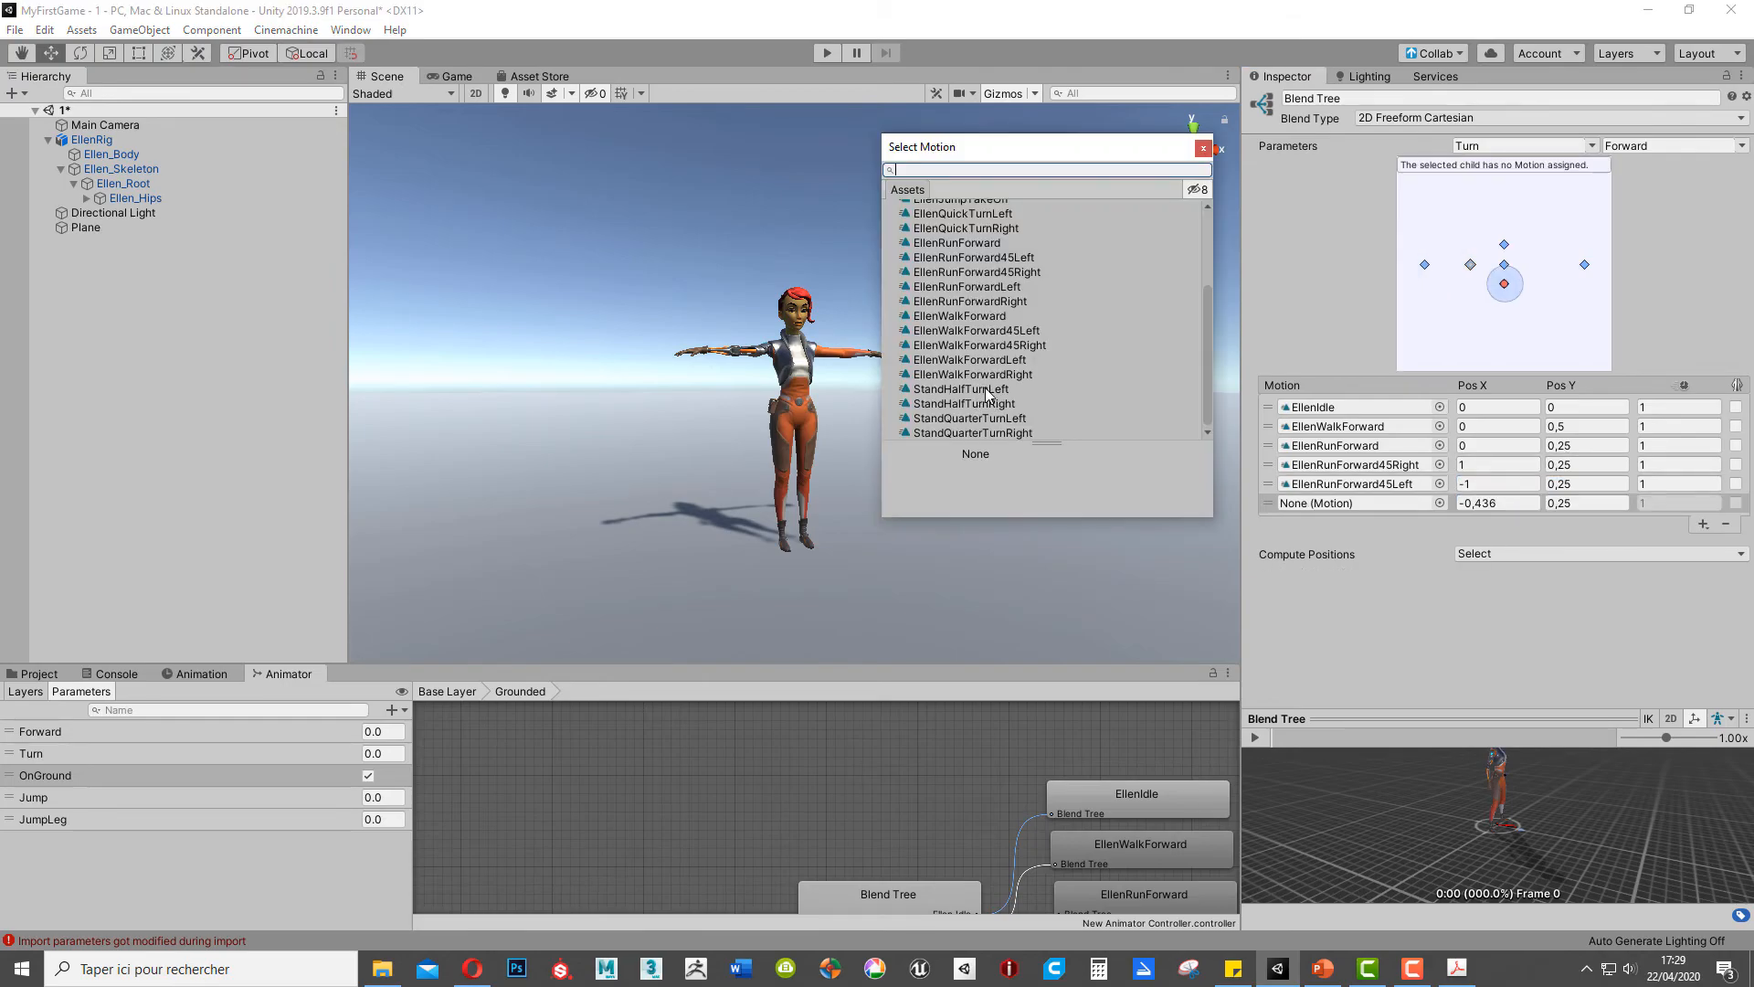
Step: Add the StandHalfTurnRight motion with Pos X 0,5 and Pos Y 0, and set Pos Y of the three run motions to 1
{"action": "left_click", "coordinate": [998, 404]}
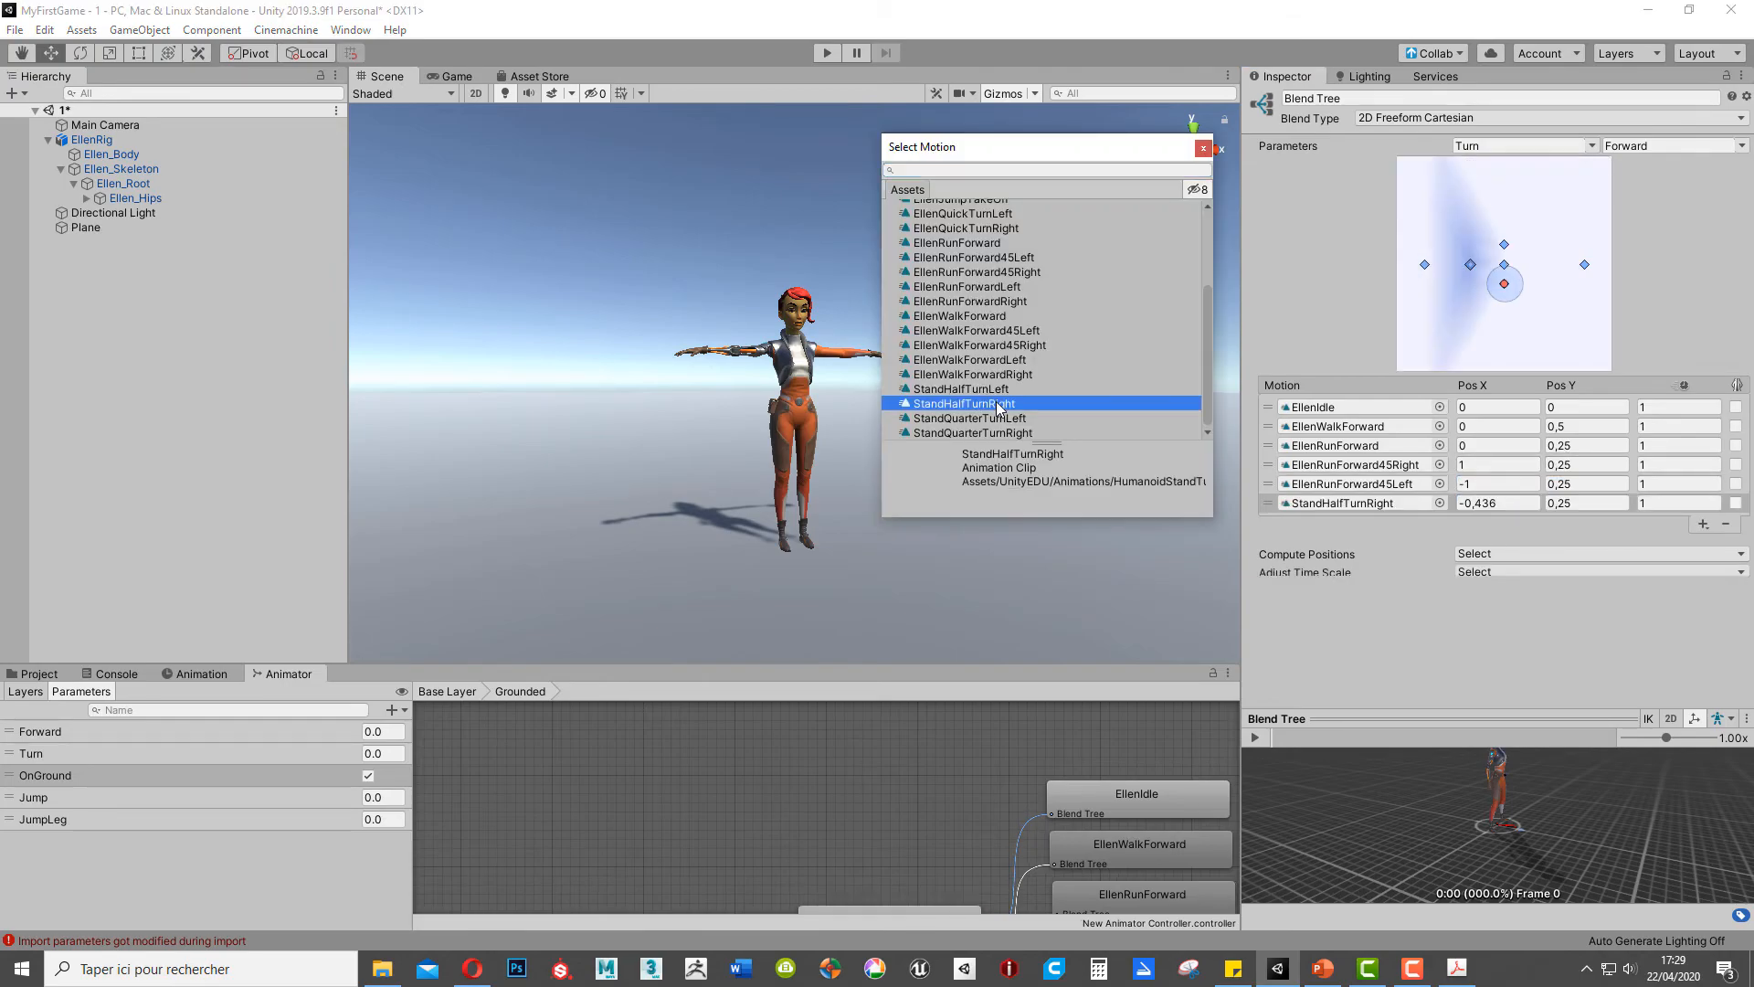
{"action": "left_click", "coordinate": [1271, 525]}
{"action": "left_click", "coordinate": [1514, 504]}
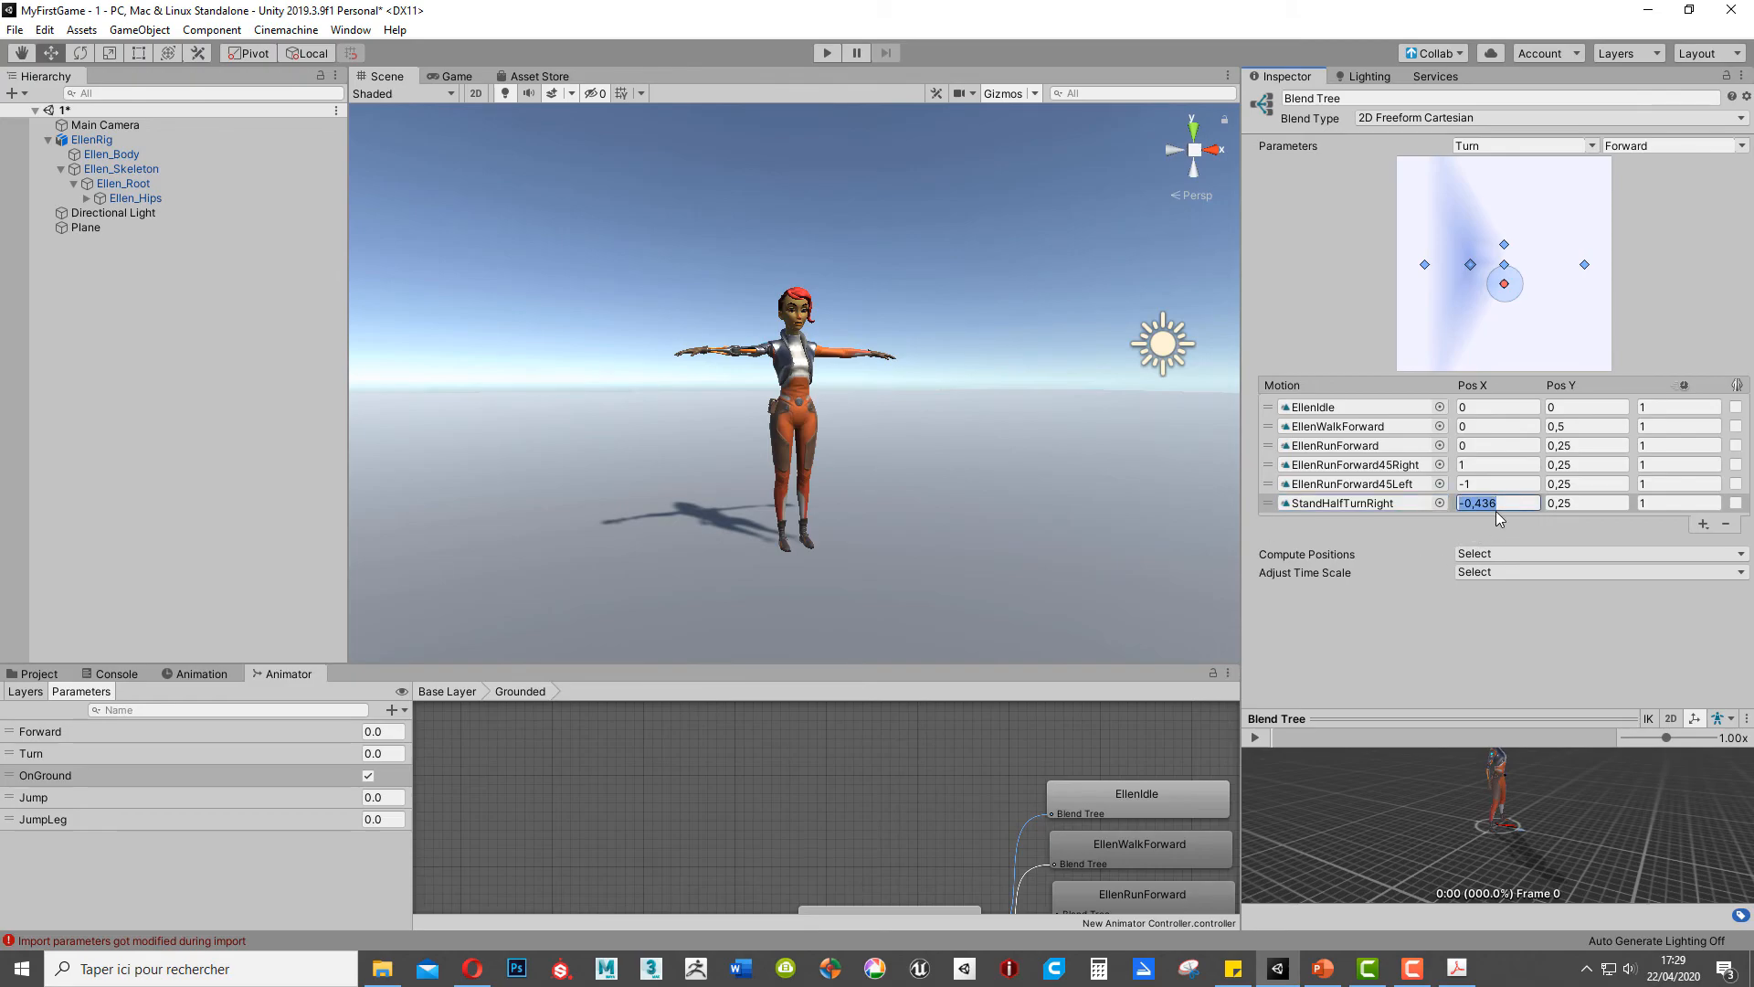
{"action": "type", "text": "0,5"}
{"action": "key", "text": "Tab"}
{"action": "type", "text": "0"}
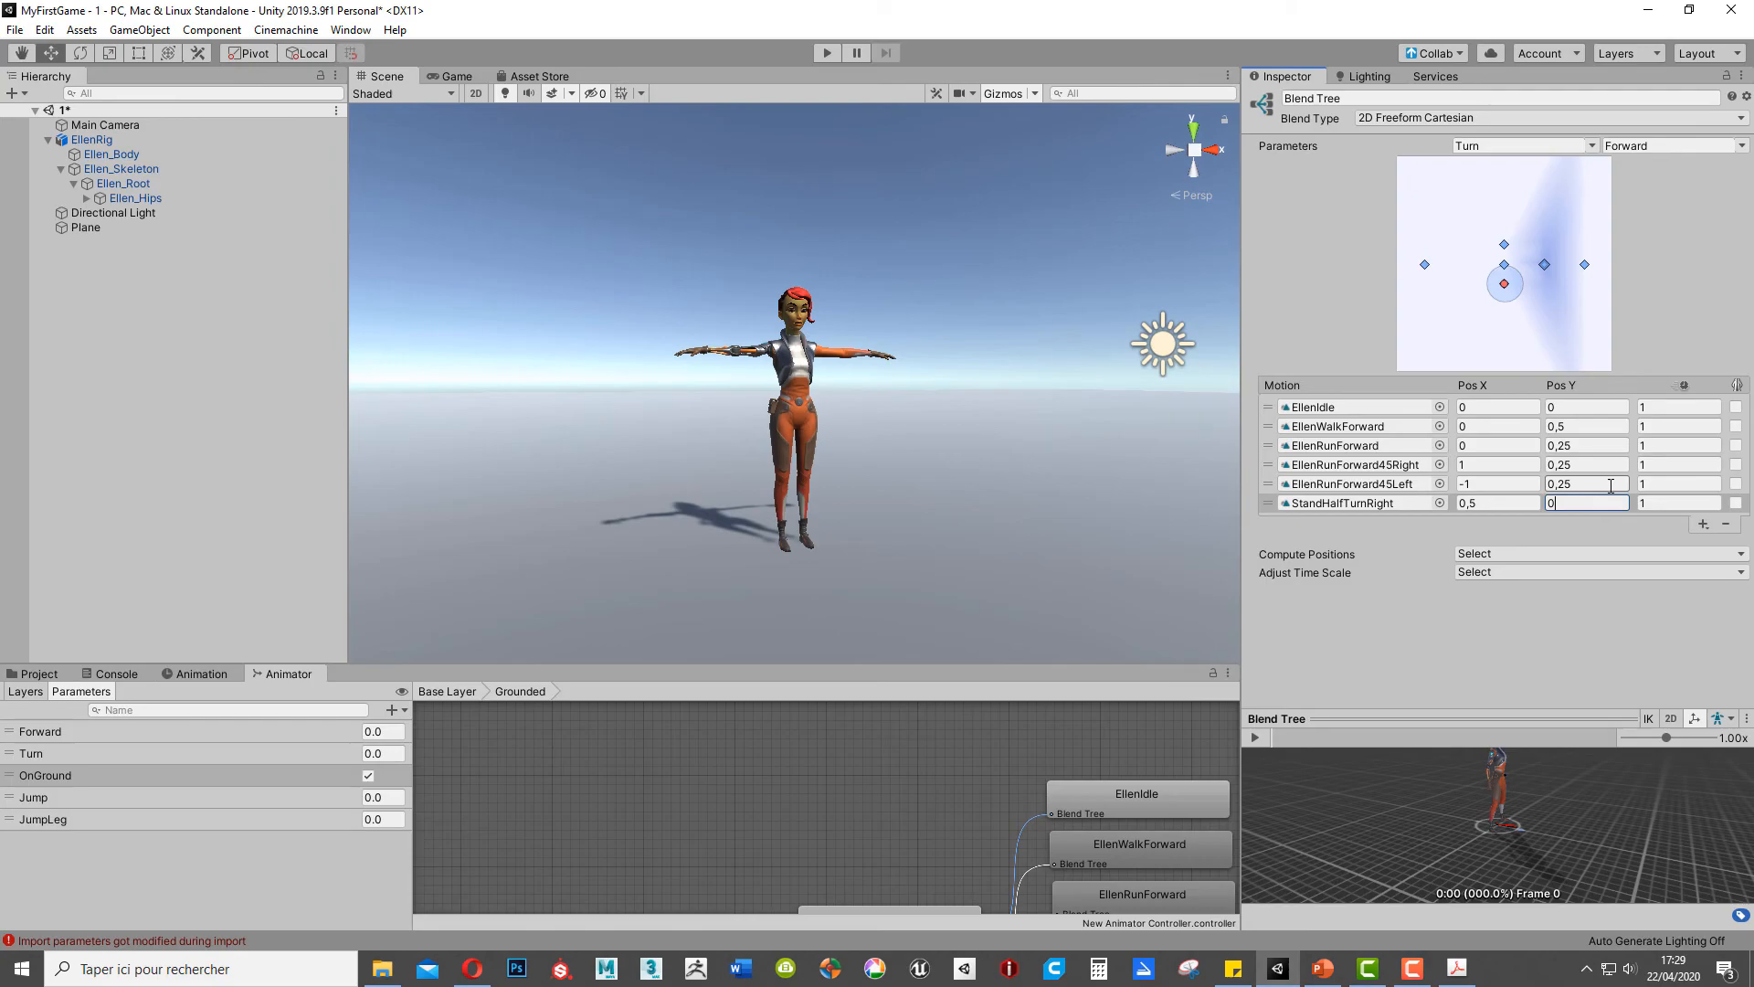
{"action": "left_click", "coordinate": [1583, 483]}
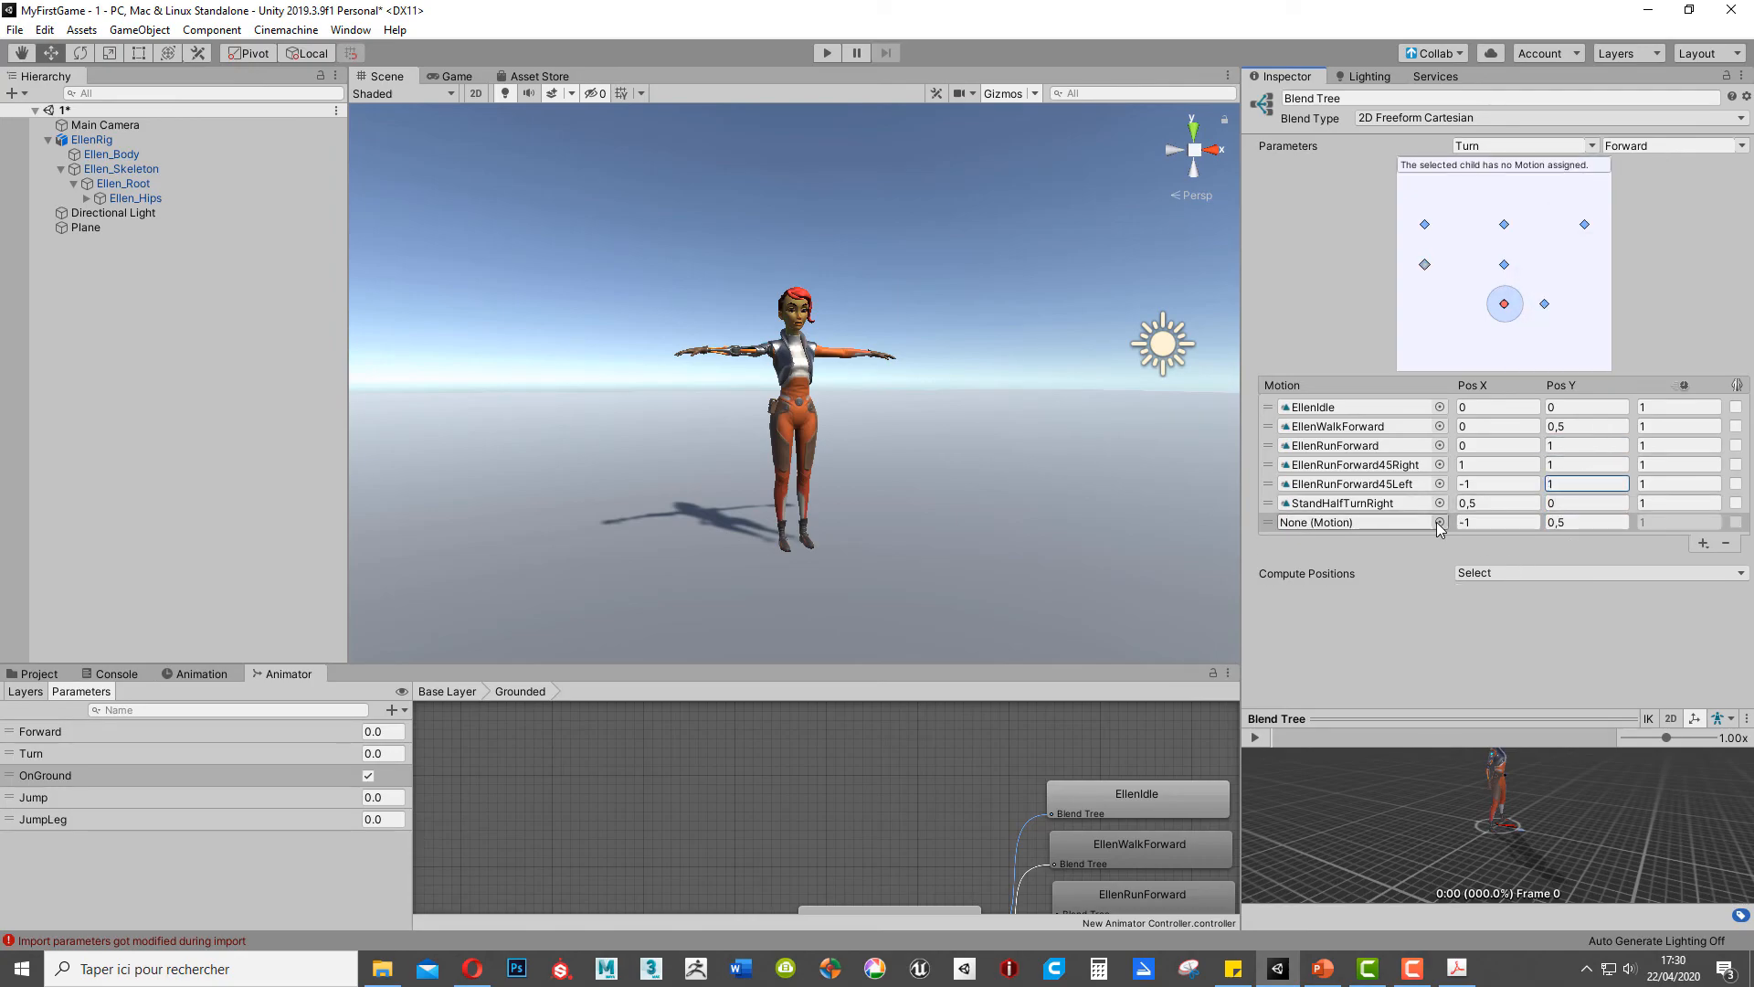
Step: Assign StandHalfTurnLeft to the empty motion field of the blend tree with Pos X -0,5 and Pos Y 0
{"action": "left_click", "coordinate": [1440, 522]}
{"action": "scroll", "coordinate": [1016, 396], "scroll_direction": "down", "scroll_amount": 3}
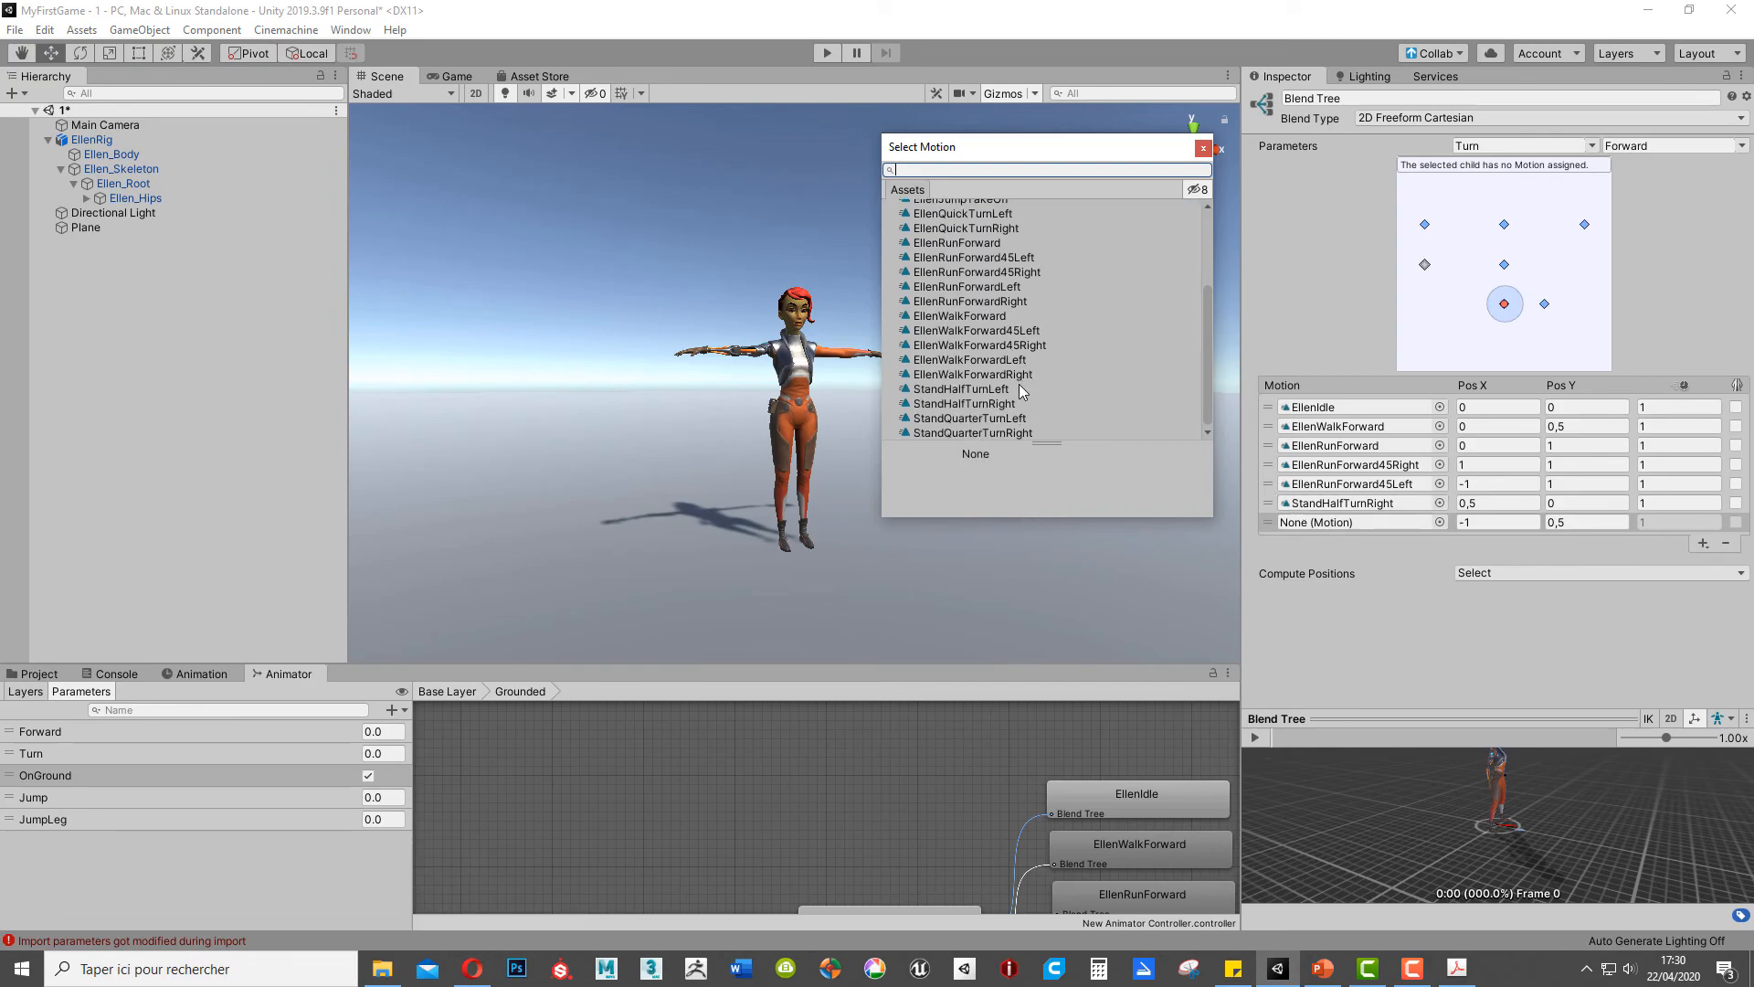
{"action": "left_click", "coordinate": [1011, 390]}
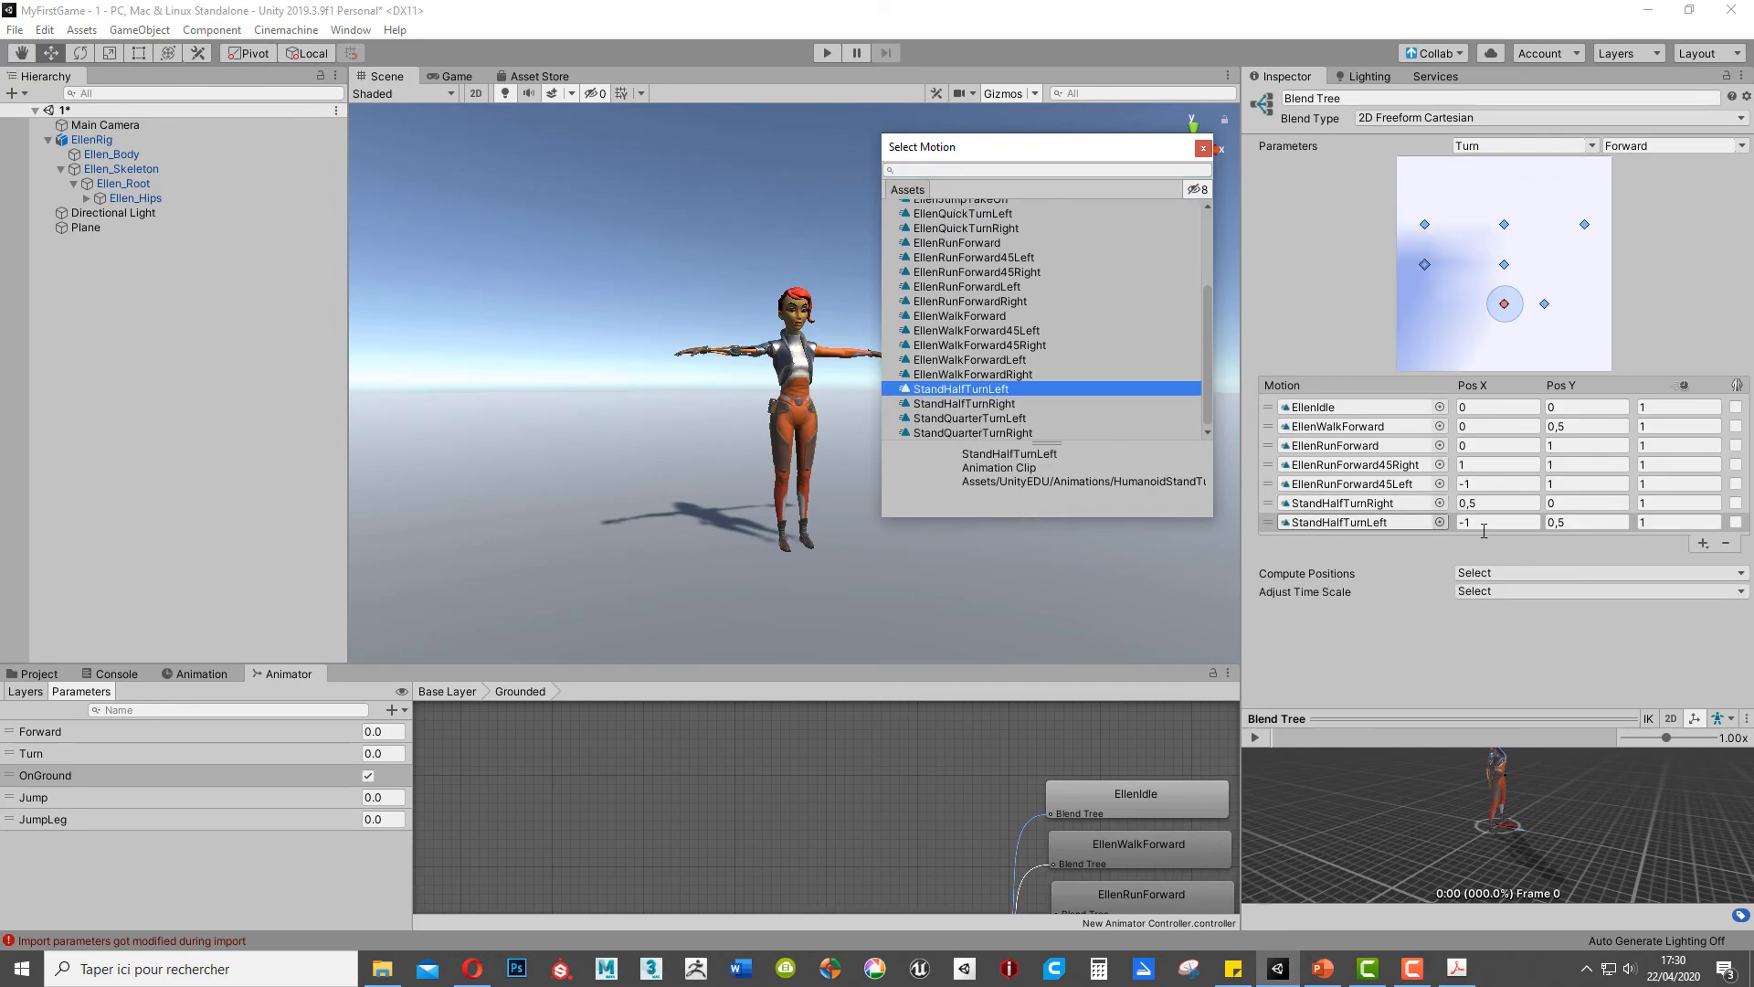
{"action": "left_click", "coordinate": [1494, 523]}
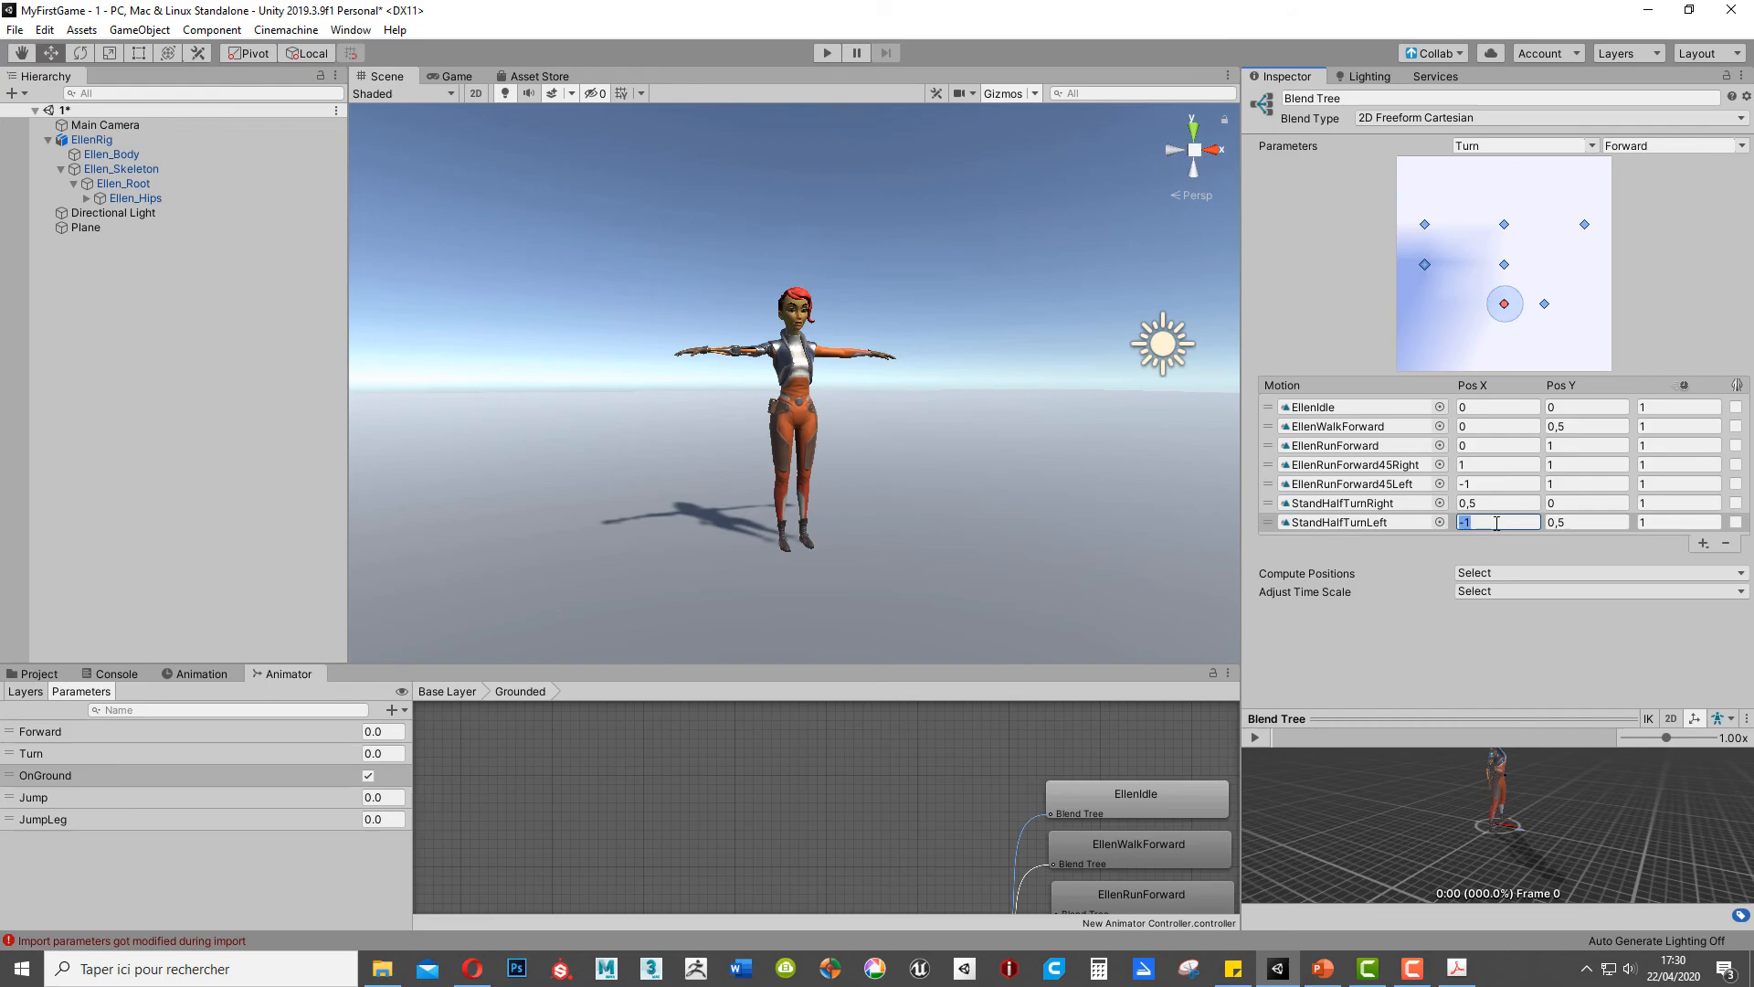
{"action": "type", "text": "-0,"}
{"action": "key", "text": "Tab"}
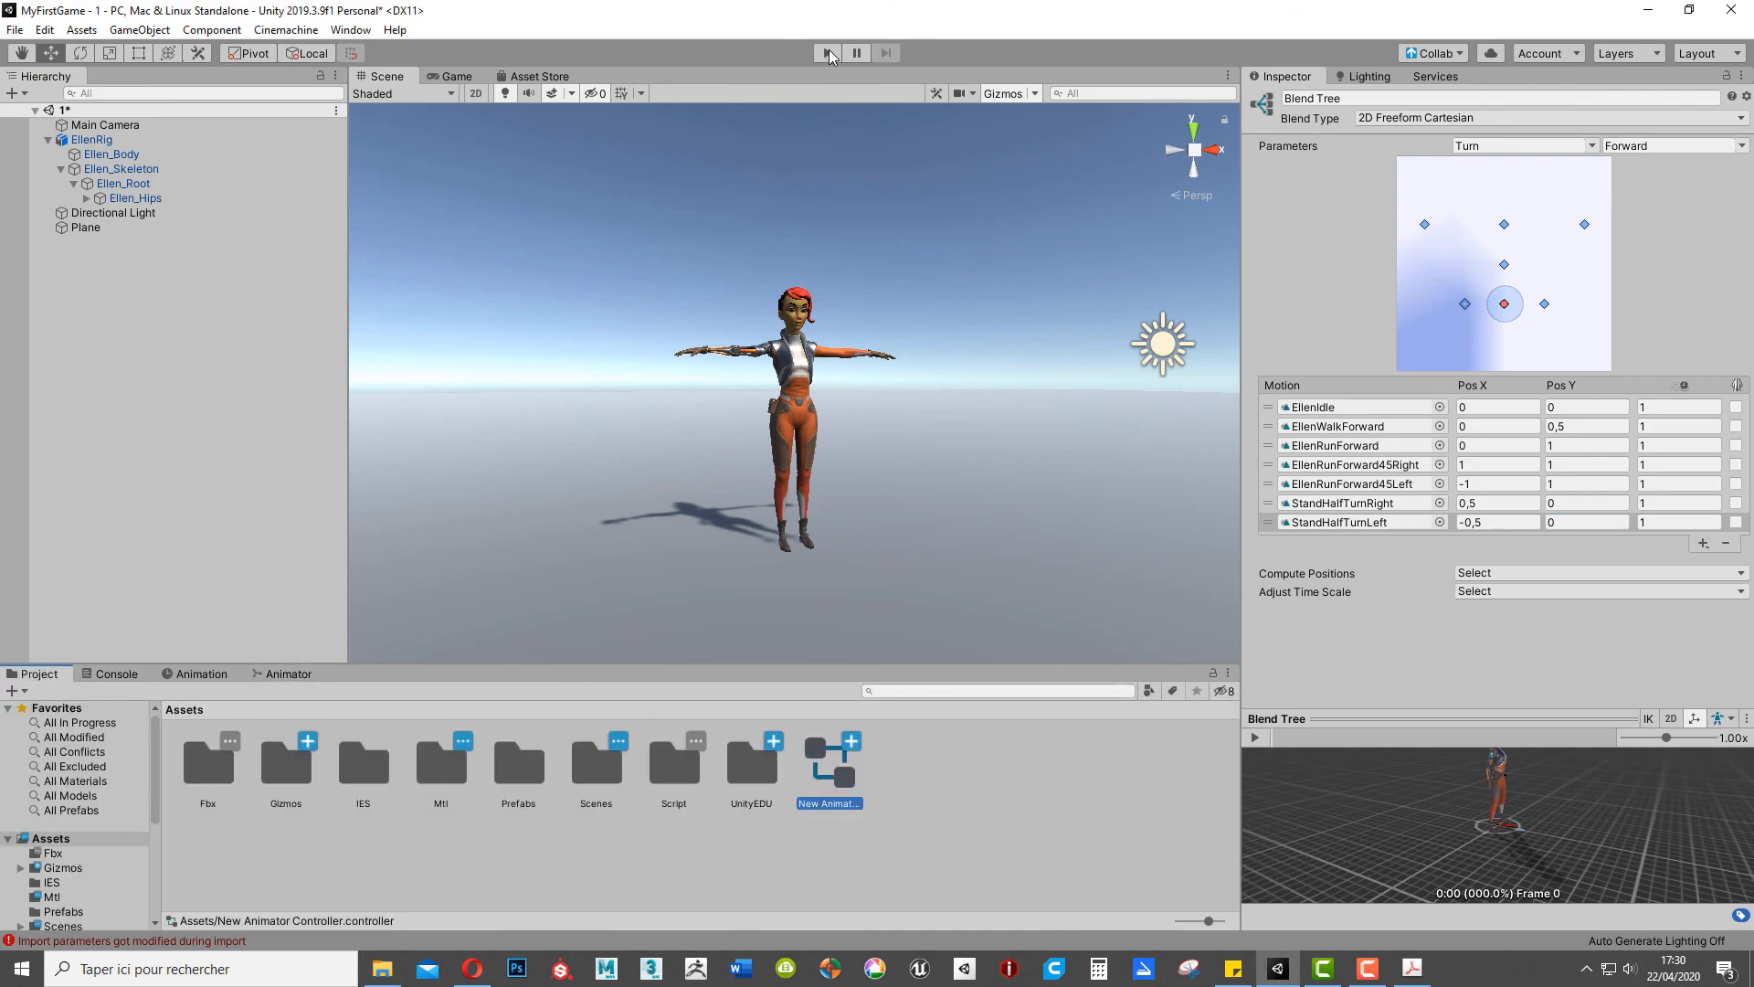
Step: Run the game in Play mode and test Ellen's running and turning to the right, left and backward
{"action": "left_click", "coordinate": [828, 53]}
{"action": "key", "text": "Right"}
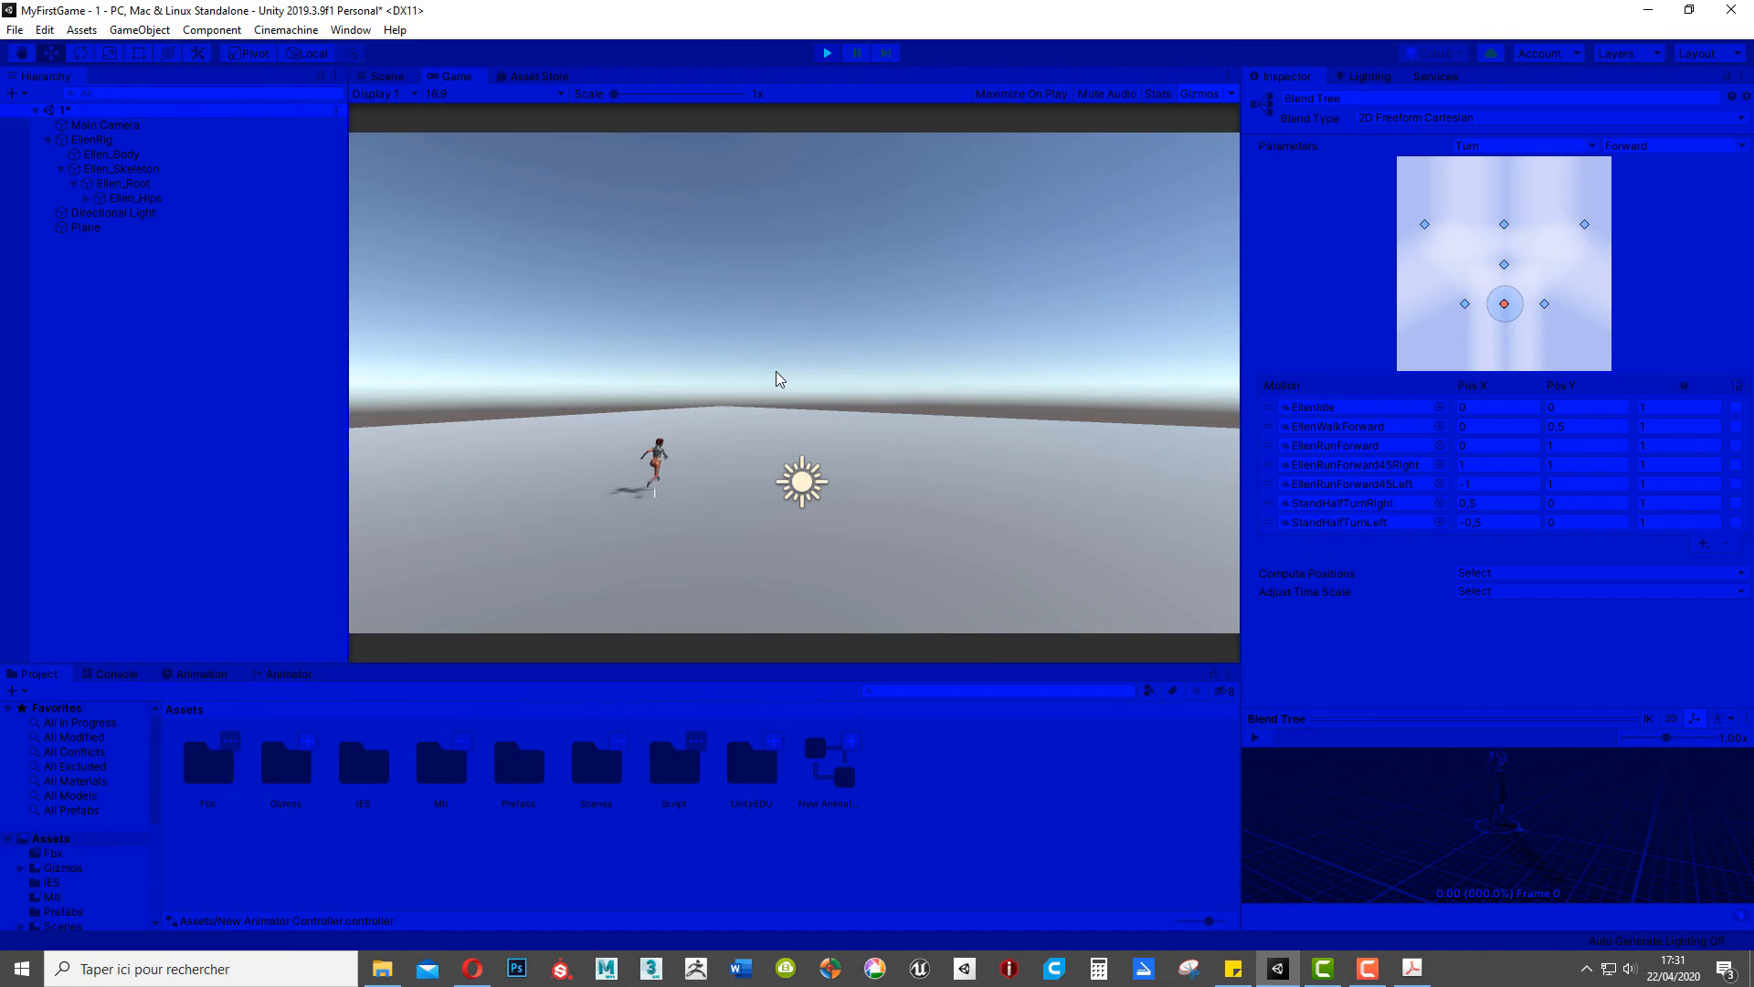
{"action": "key", "text": "Left"}
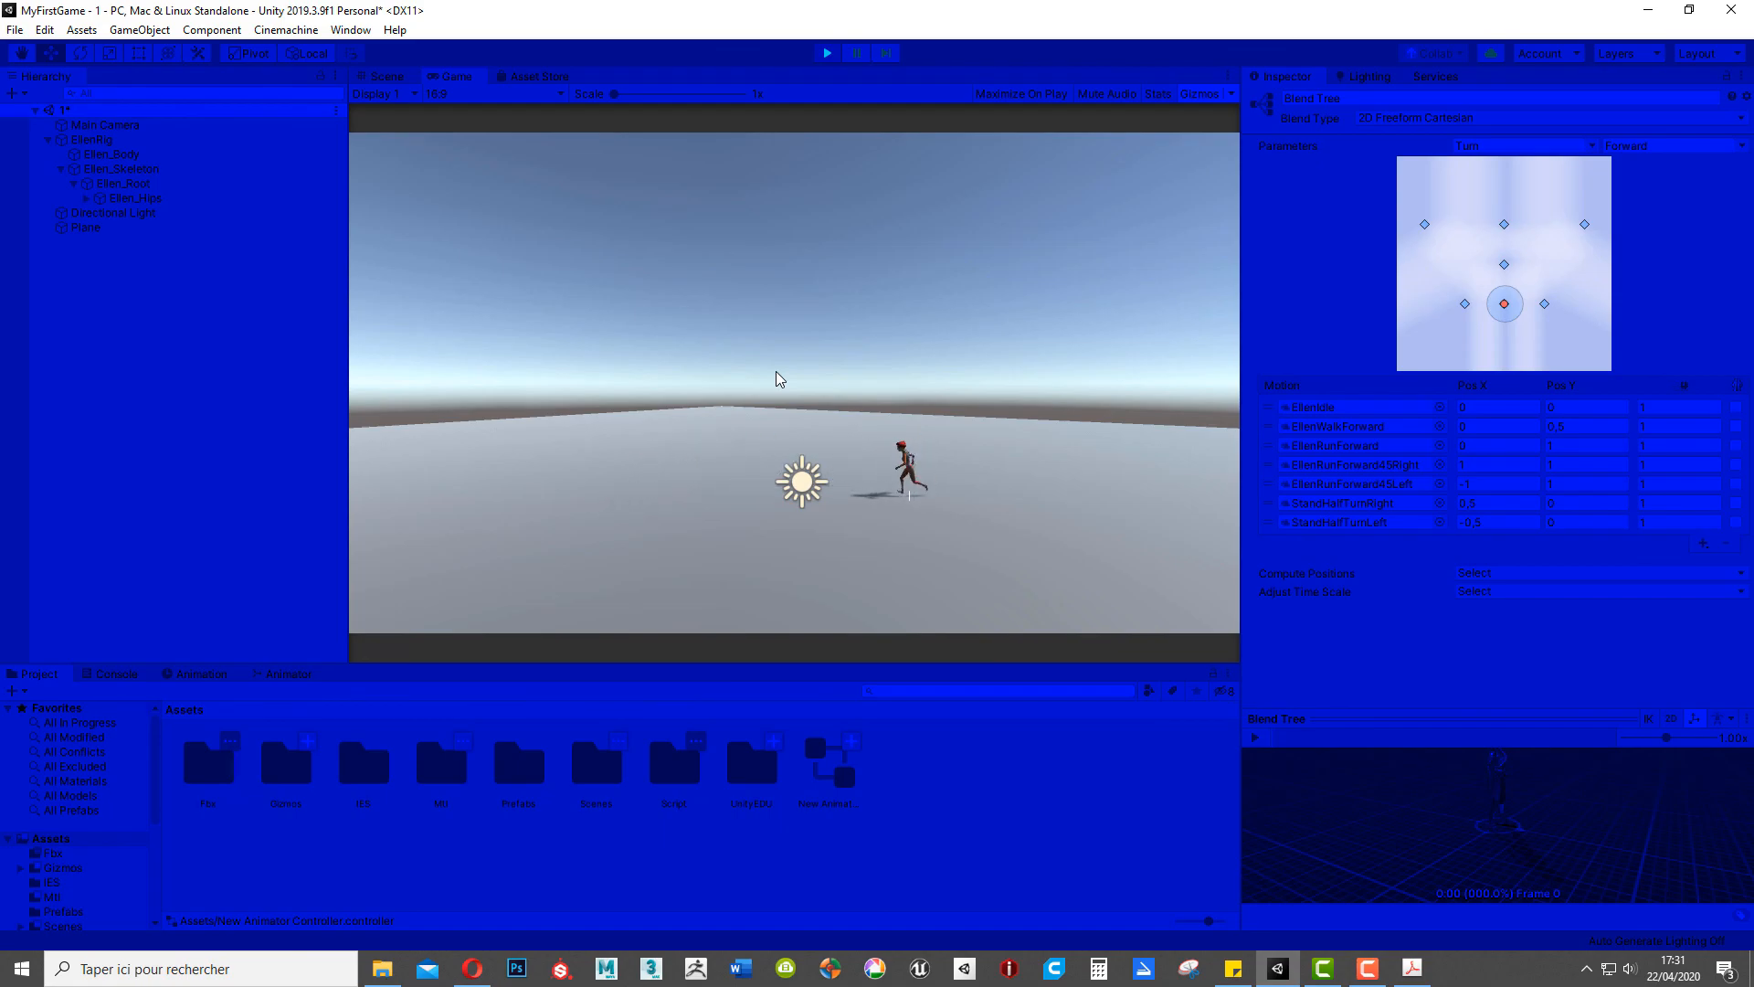
{"action": "key", "text": "Left"}
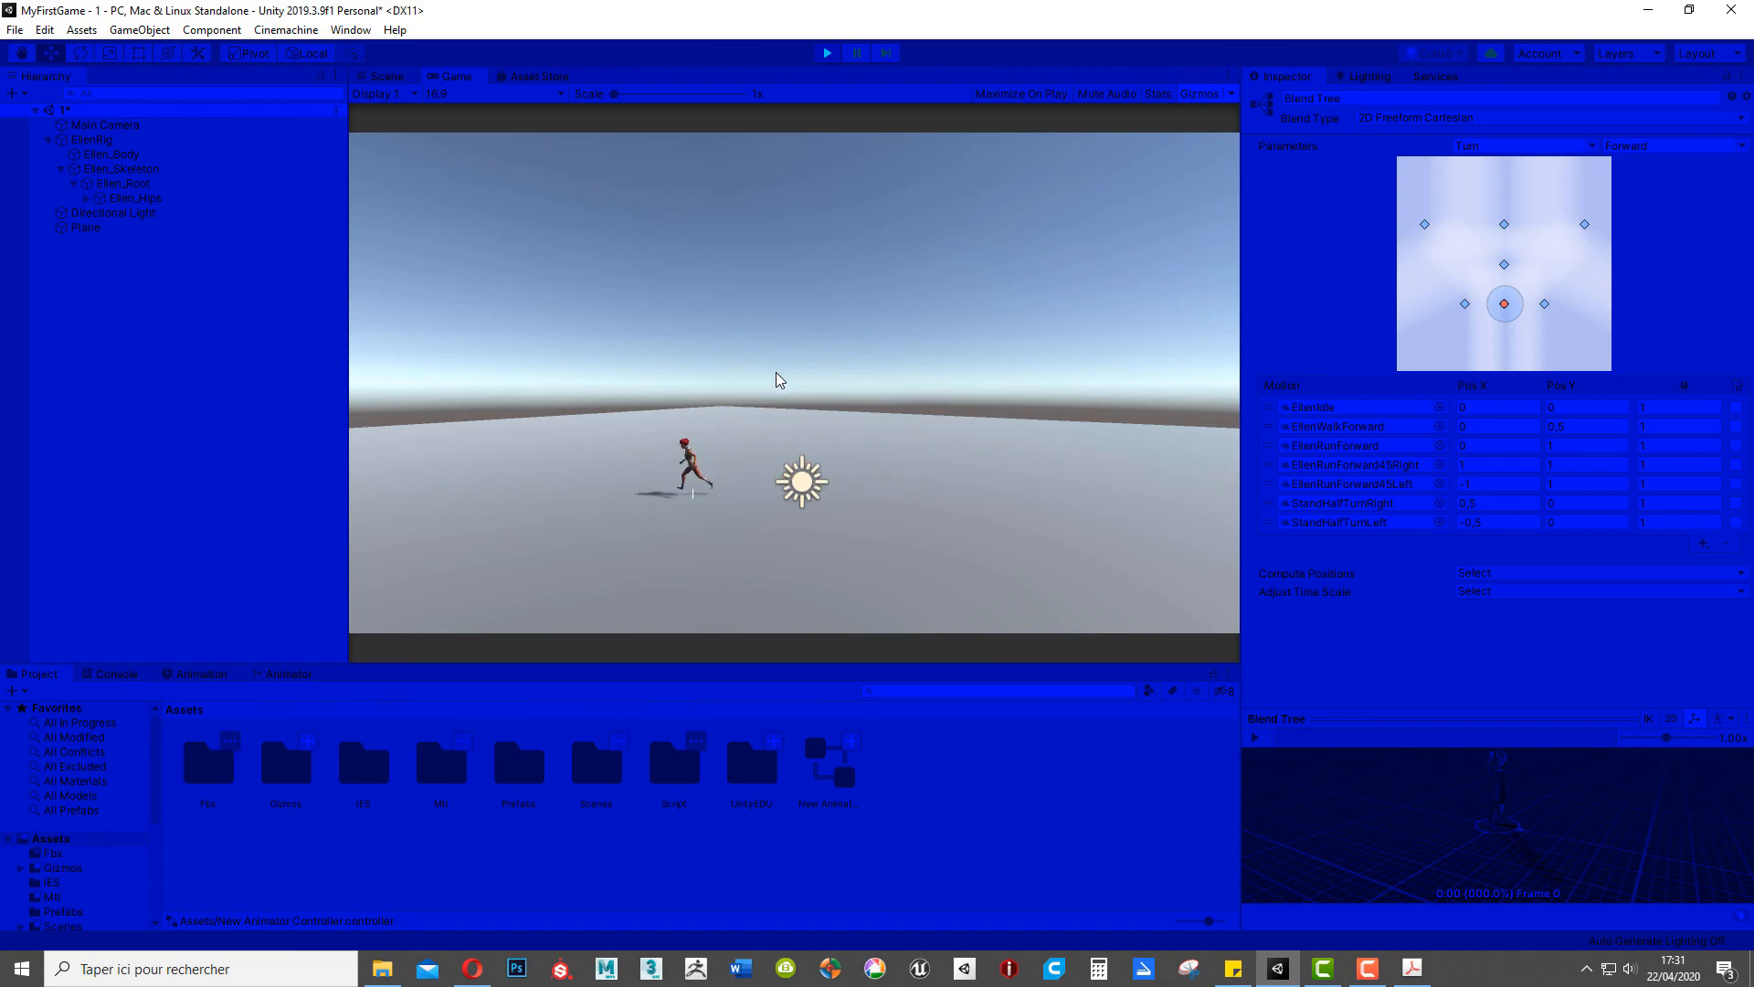
{"action": "key", "text": "Right"}
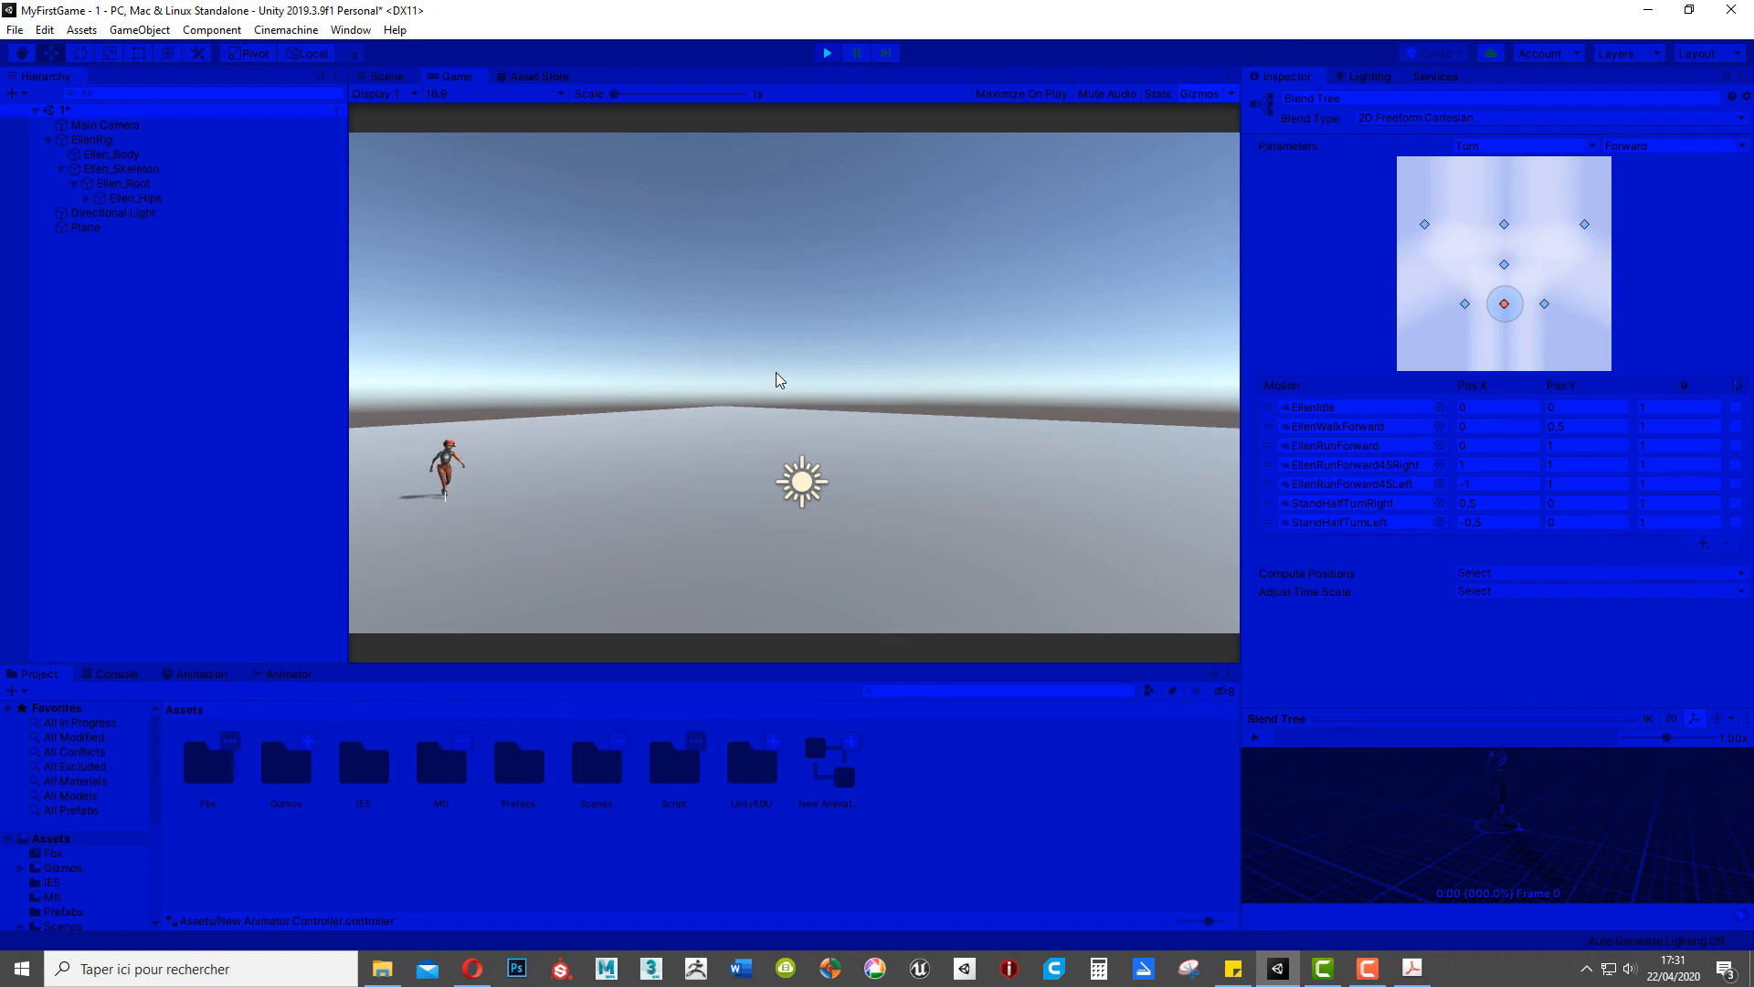
{"action": "key", "text": "Right"}
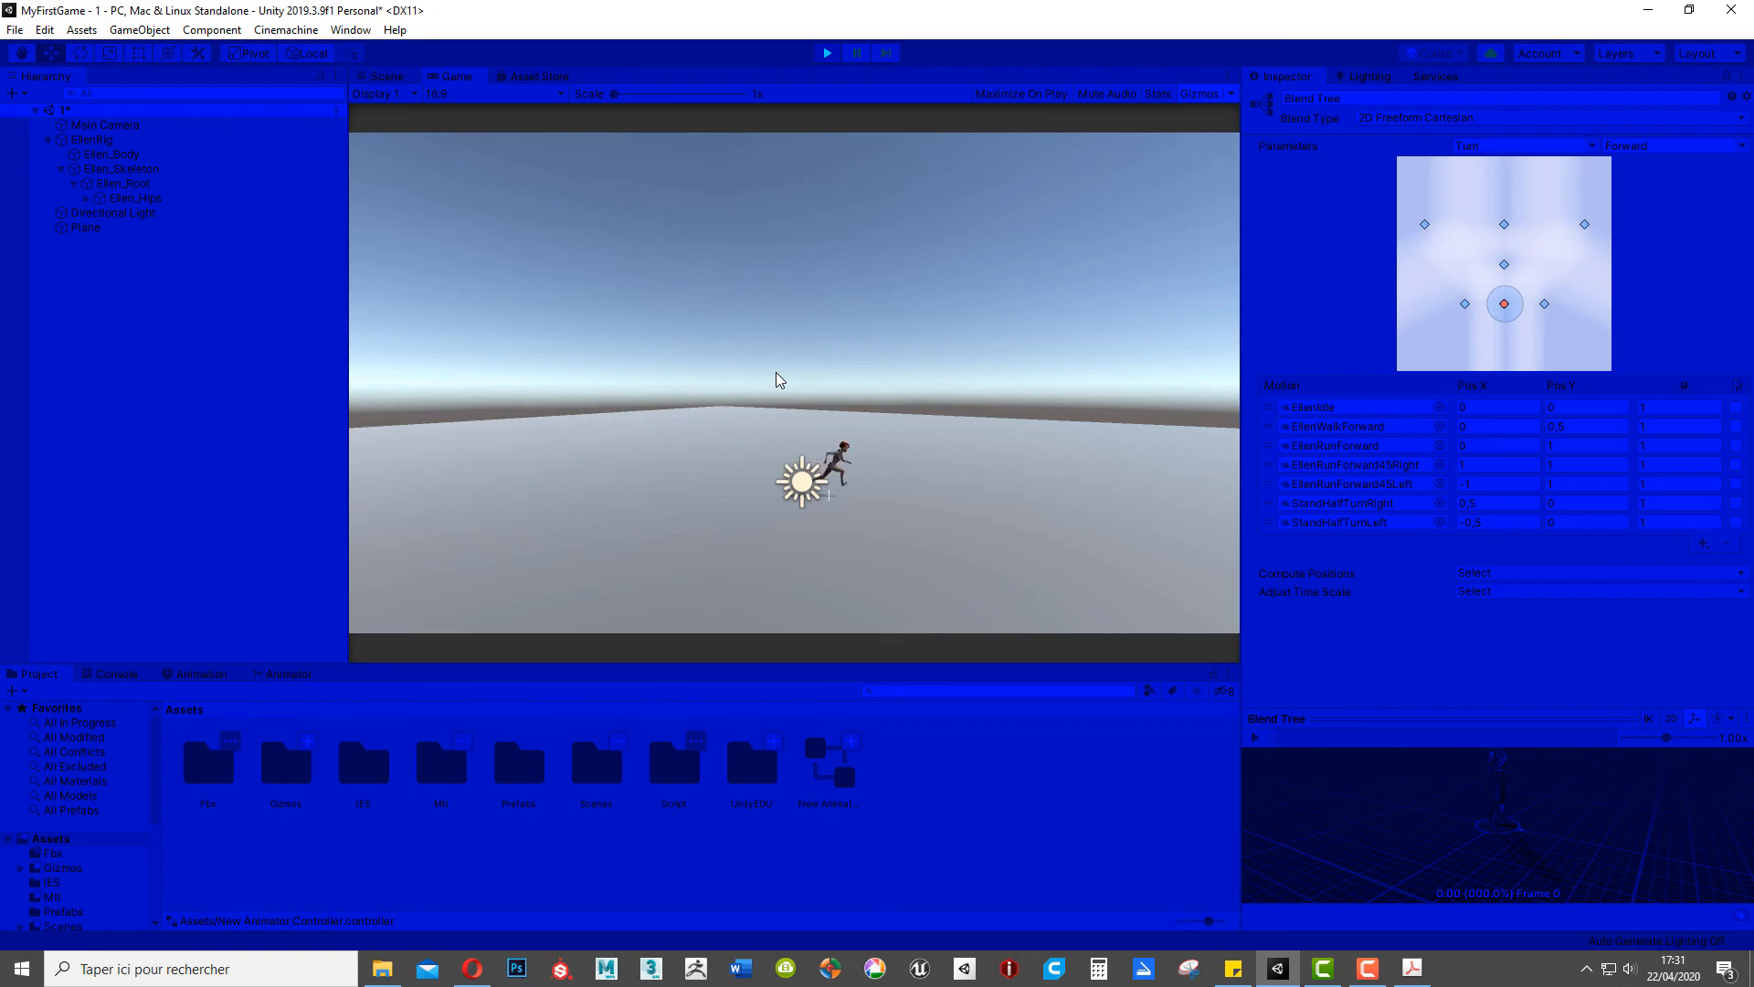
{"action": "key", "text": "Left"}
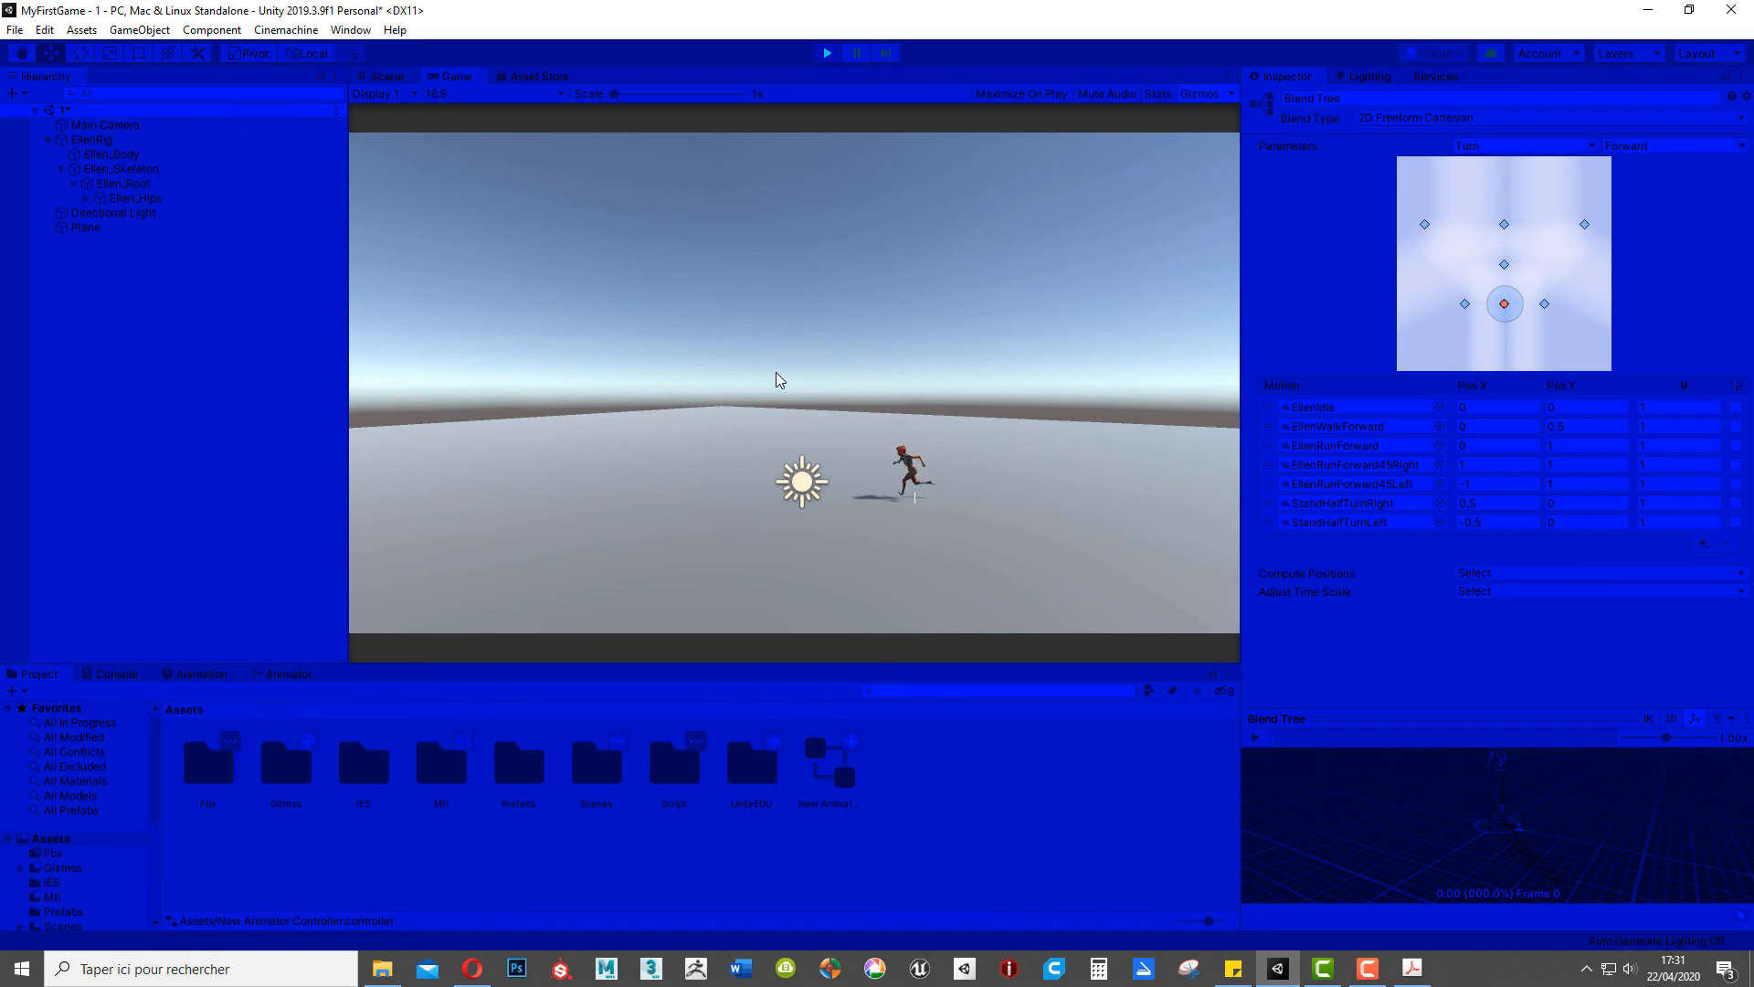
{"action": "key", "text": "Down"}
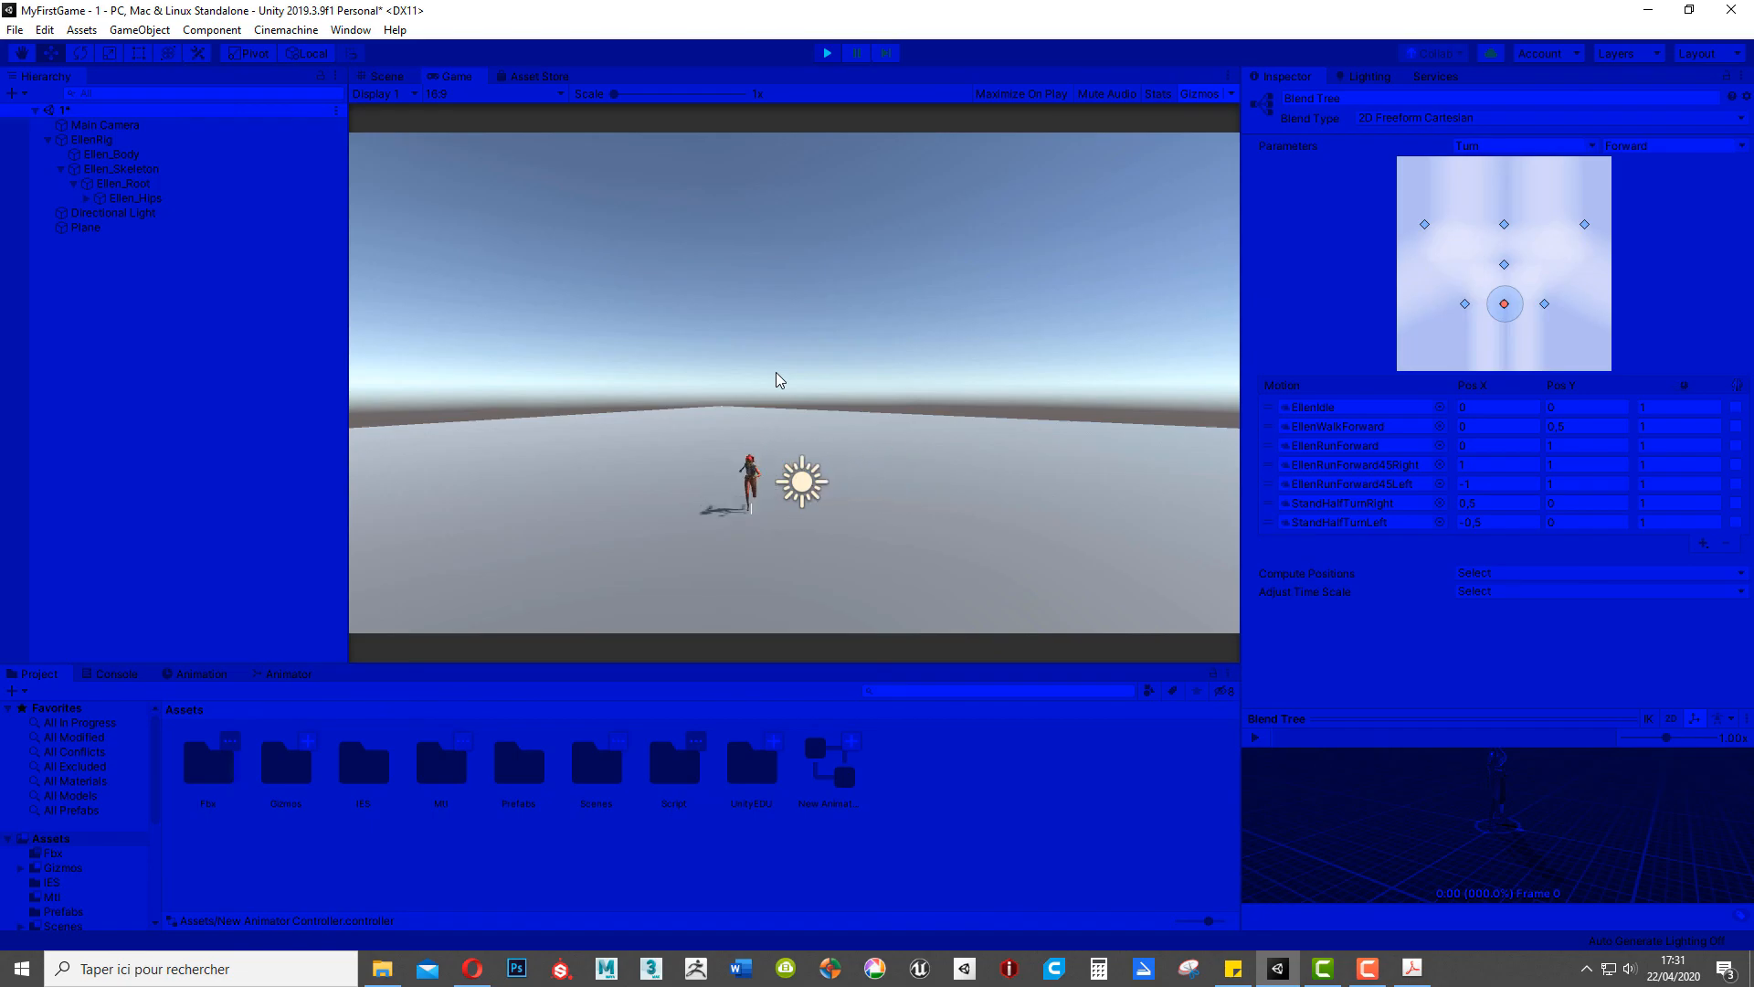